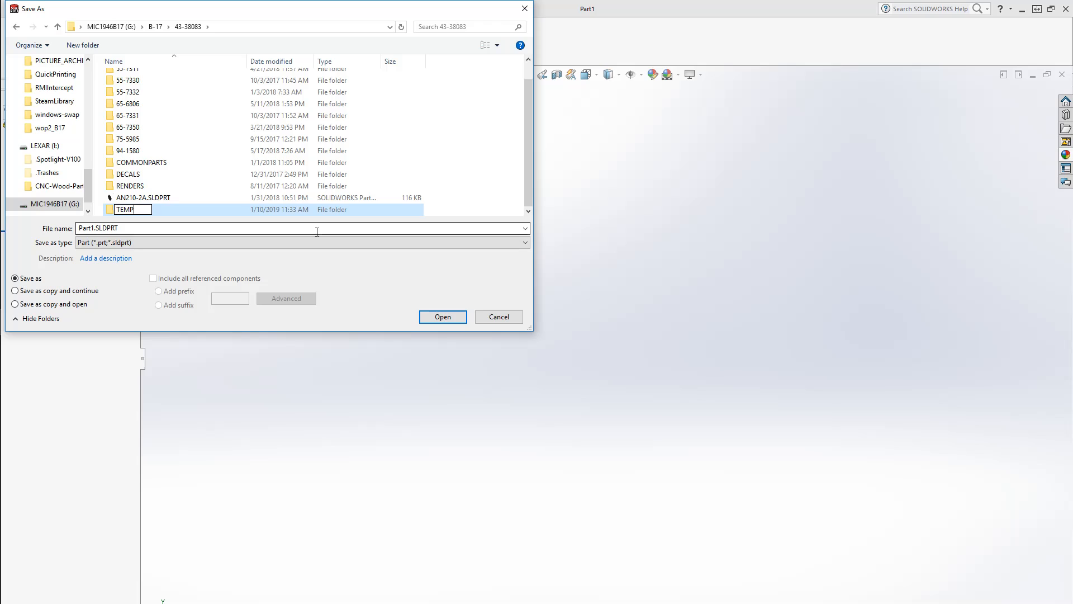
Confirm the TEMP folder name and open the TEMP folder in the Save As dialog
key(Return)
key(Return)
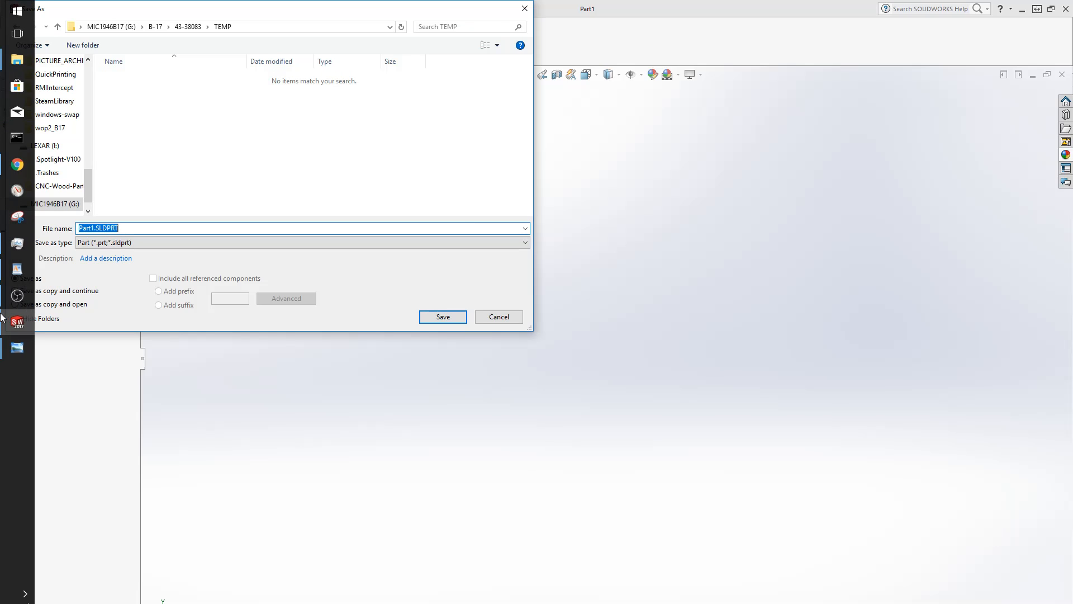
Create a new folder inside the TEMP folder
right_click(158, 130)
mouse_move(216, 263)
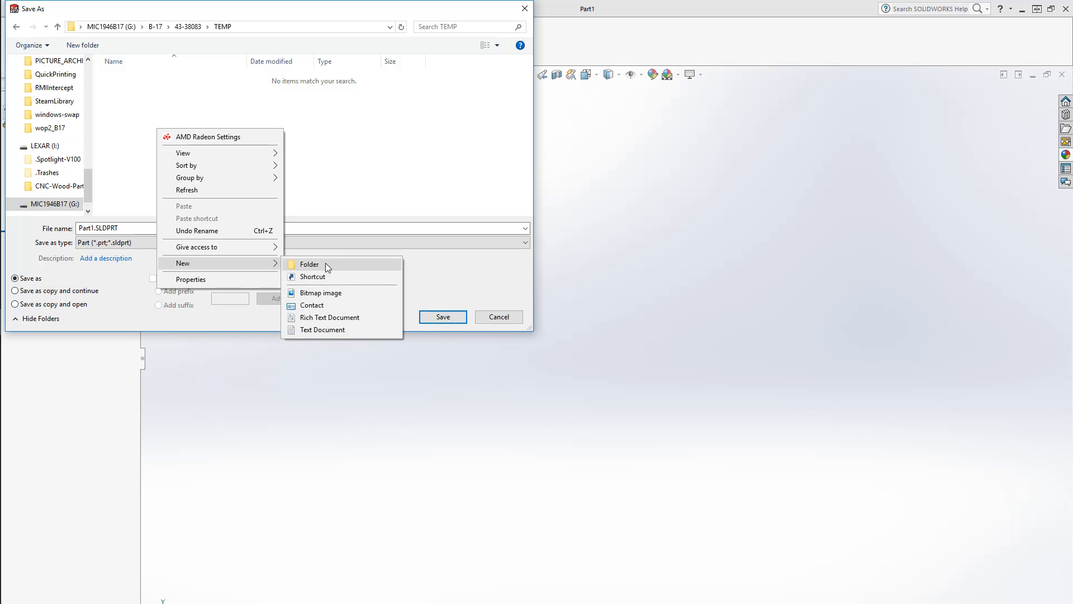
click(325, 263)
Examine the brake assembly drawing for its part number in the image viewer, then return to SOLIDWORKS
mouse_move(6, 341)
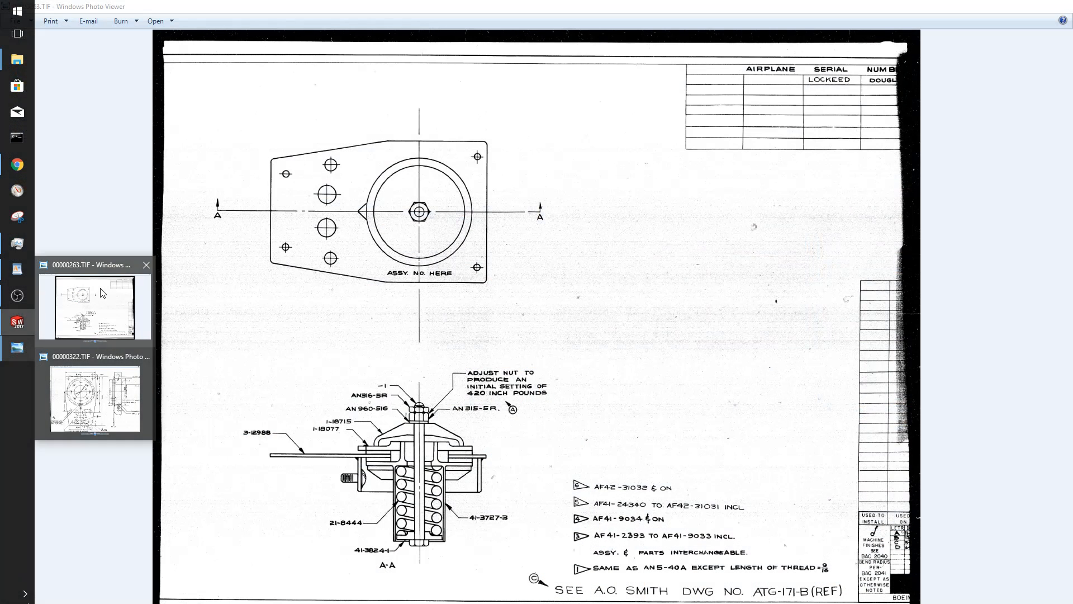
click(112, 329)
key(Right)
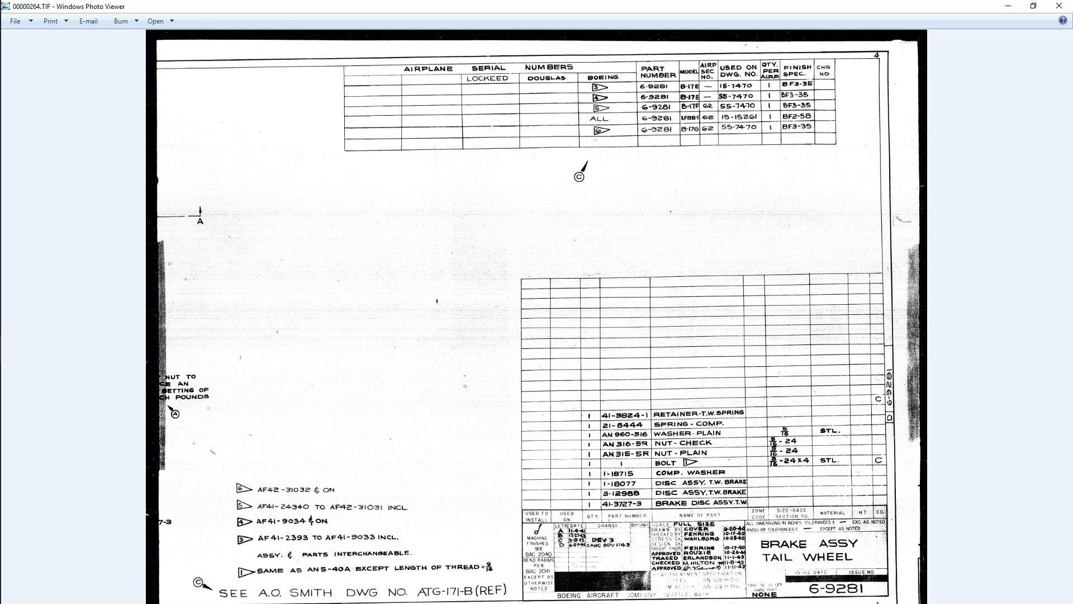
scroll(877, 602, up, 1)
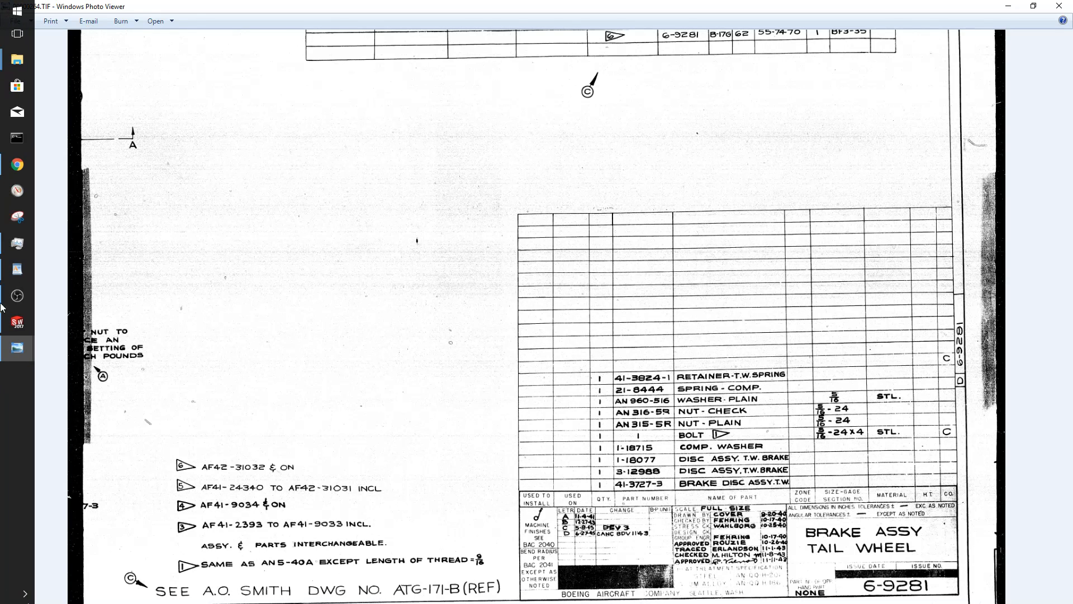
mouse_move(9, 61)
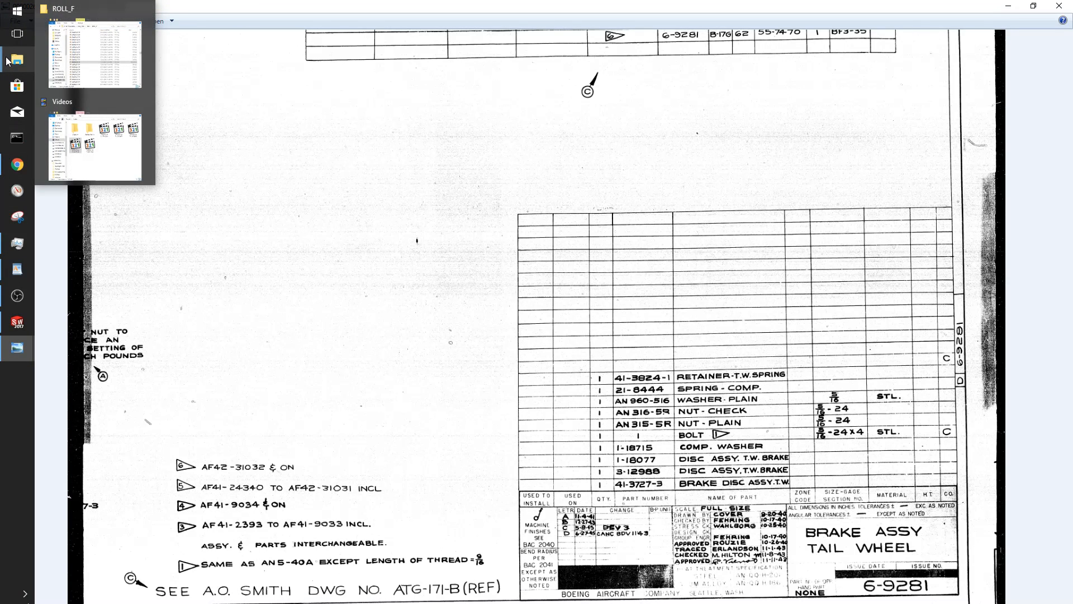
click(16, 322)
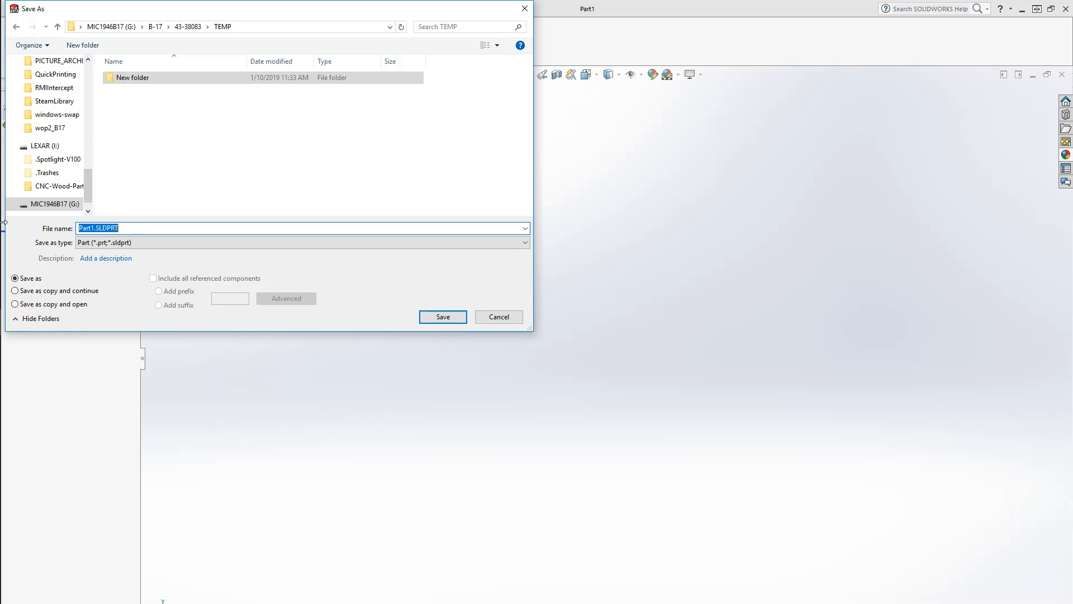
Rename the new folder as 6-9281 and open it
double_click(134, 78)
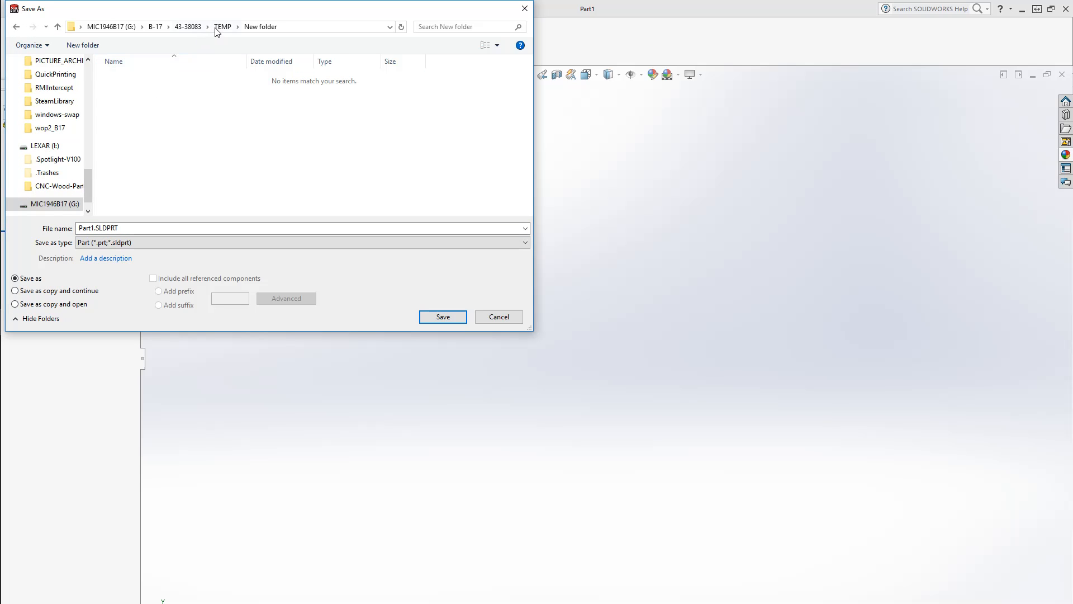
click(223, 27)
double_click(127, 80)
click(224, 27)
click(125, 81)
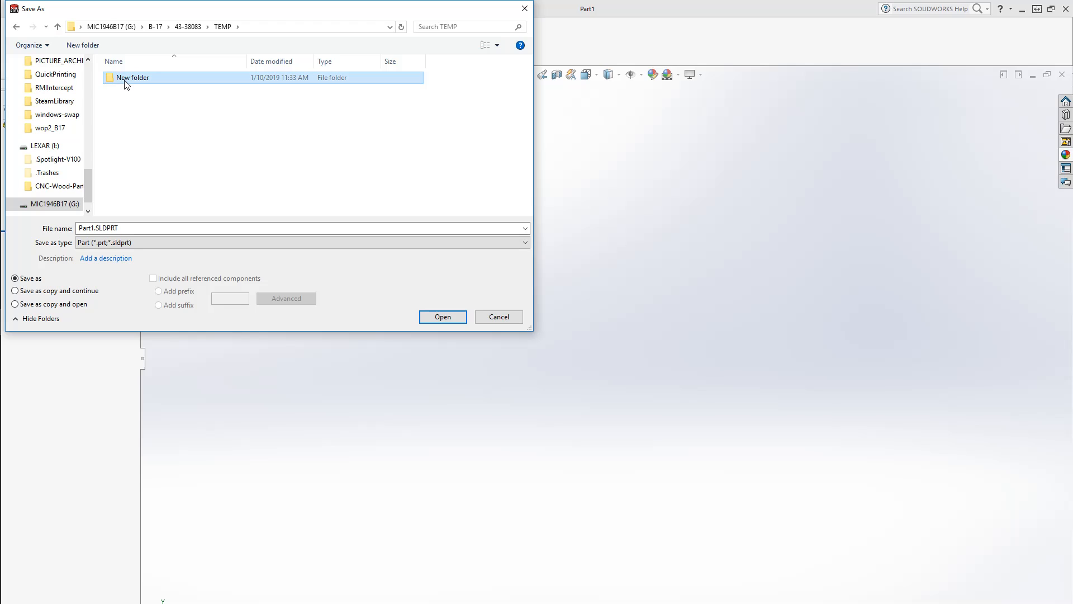
click(128, 81)
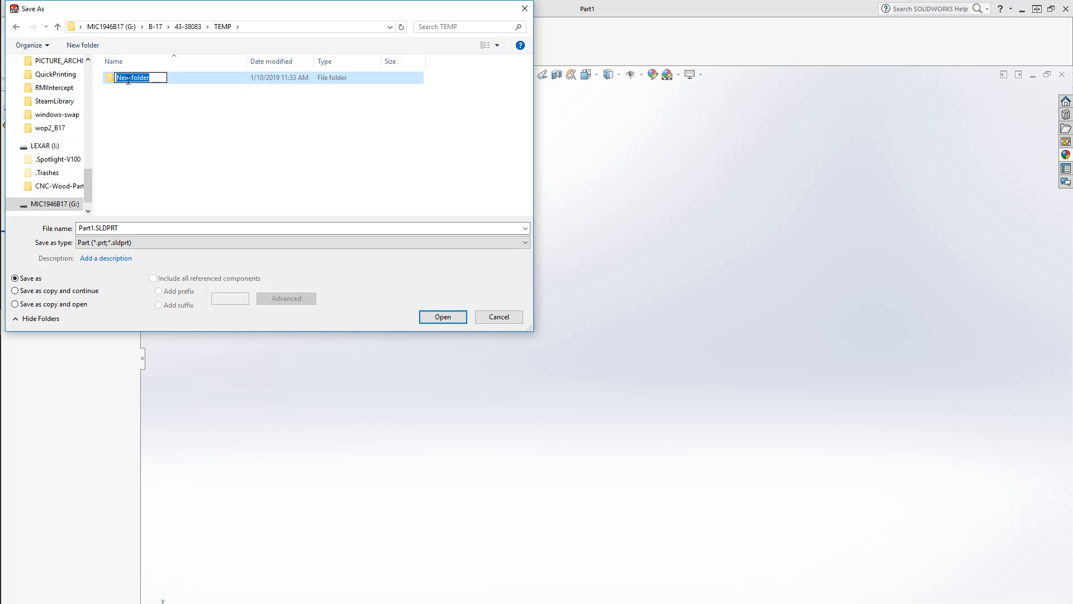
text(6-9281)
key(Return)
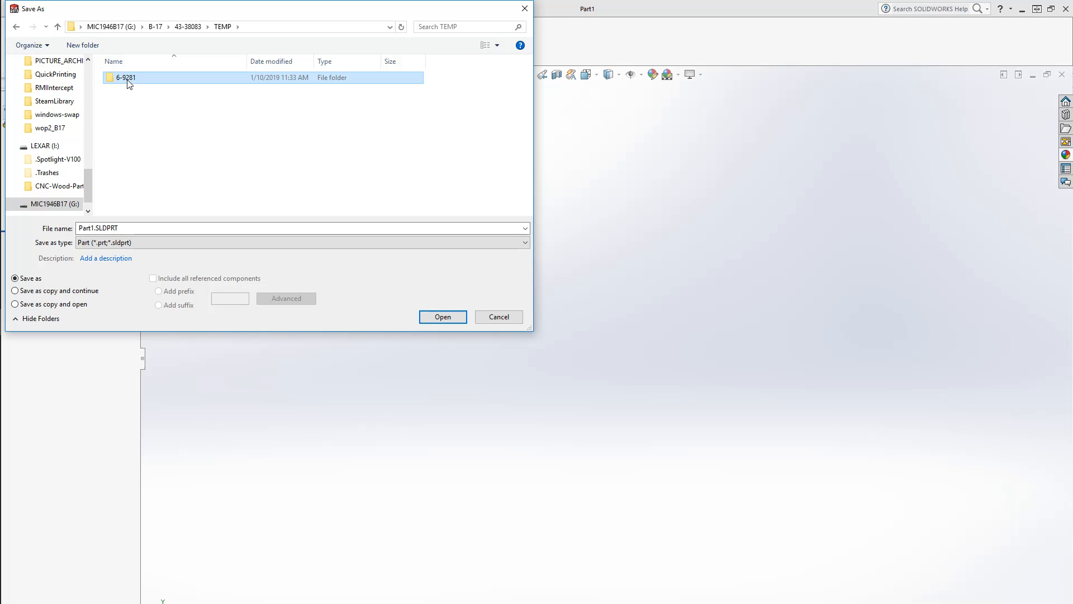
key(Return)
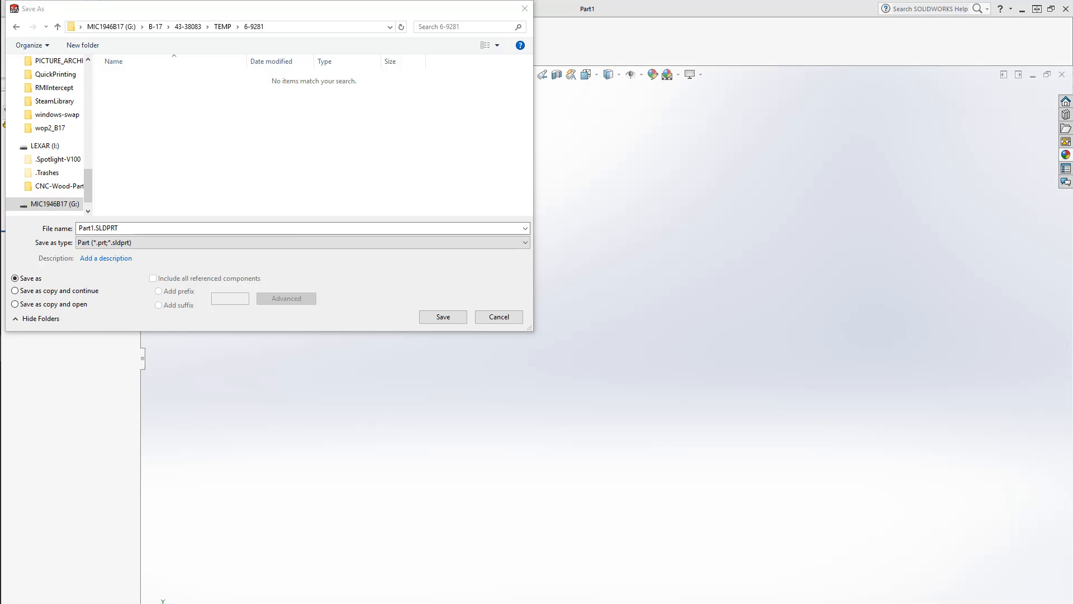
Create a subfolder named 3-12988 inside 6-9281 and open it
right_click(251, 158)
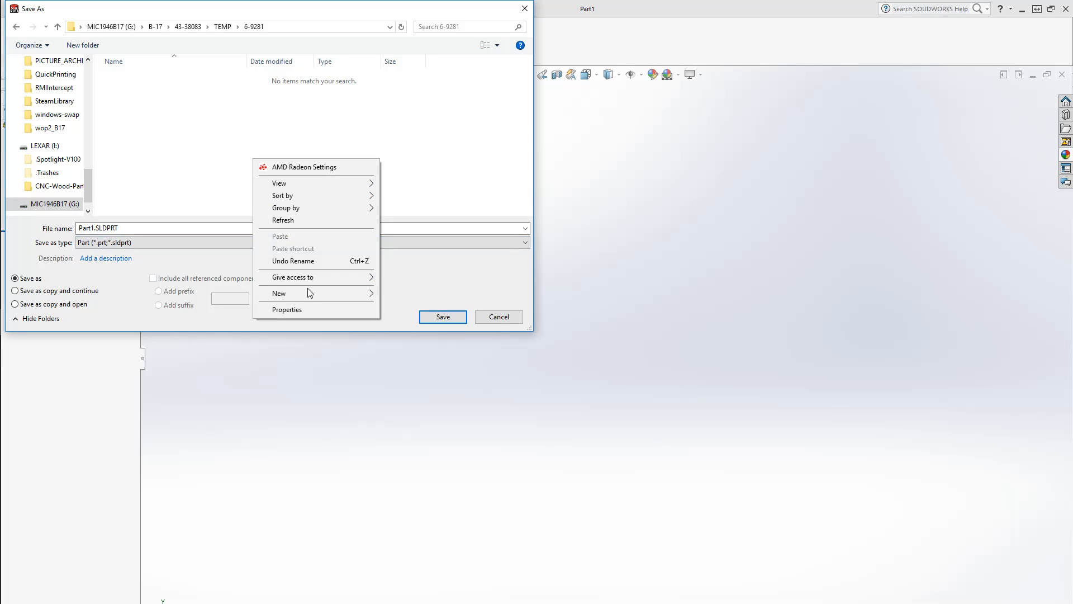
click(408, 293)
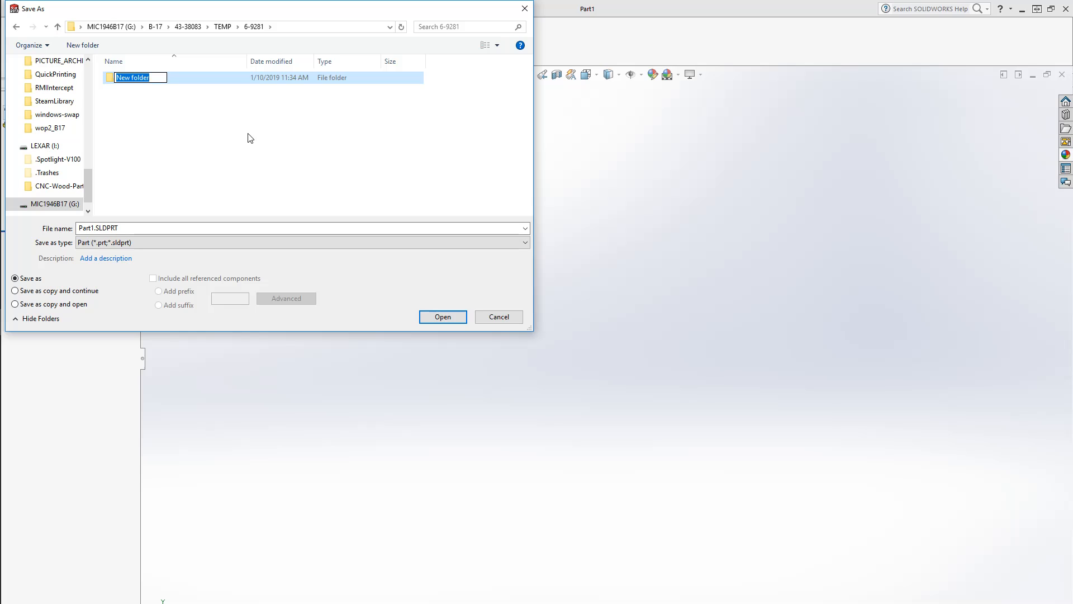
text(3-12988)
key(Return)
key(Return)
Save the part as 3-12988-6 in the 3-12988 folder
click(213, 228)
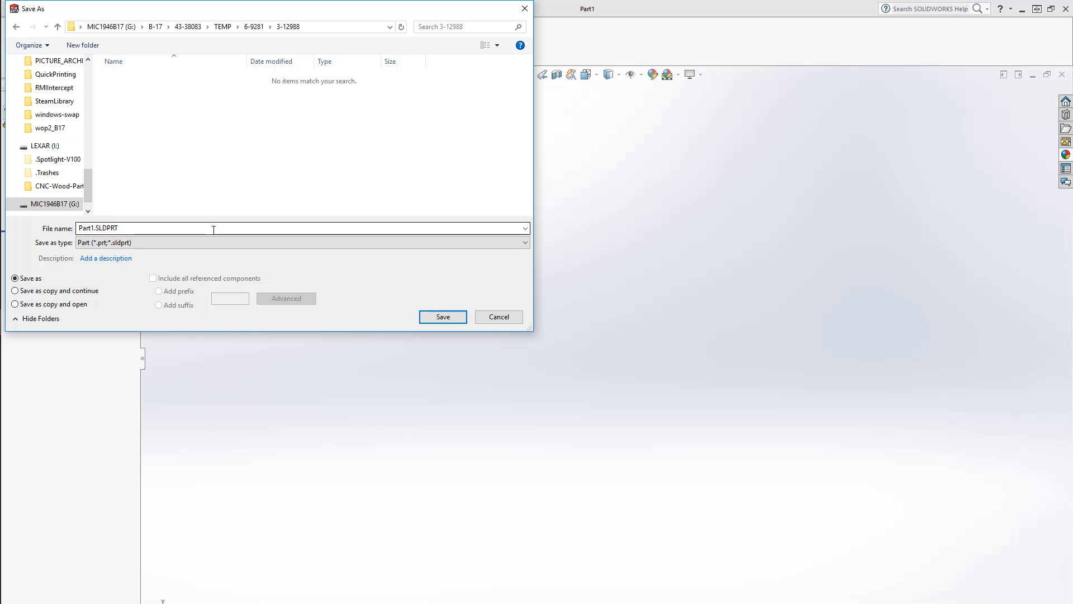
text(3-12988)
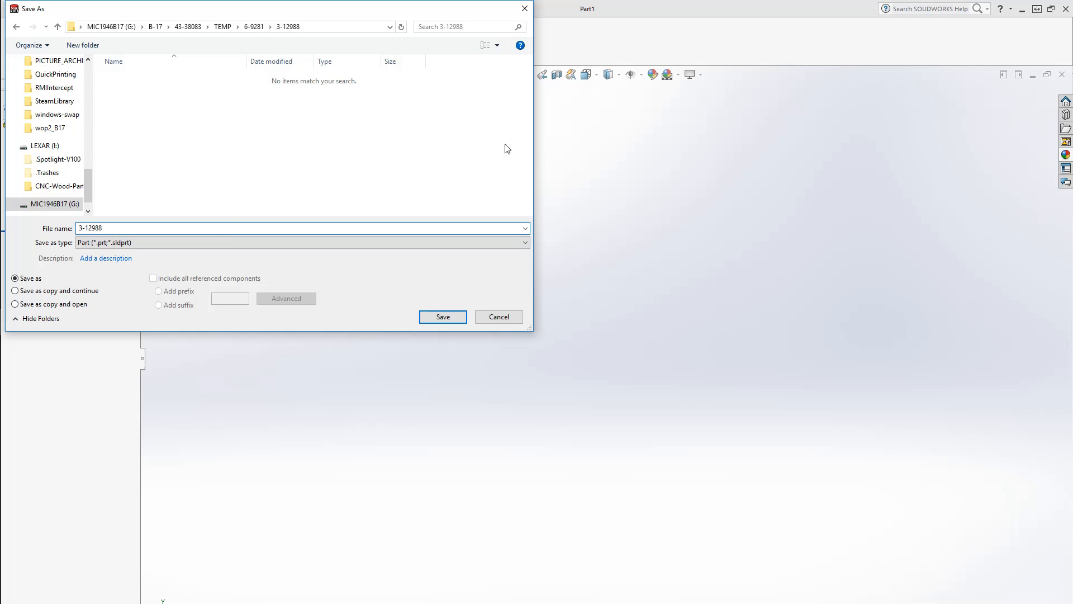
key(Return)
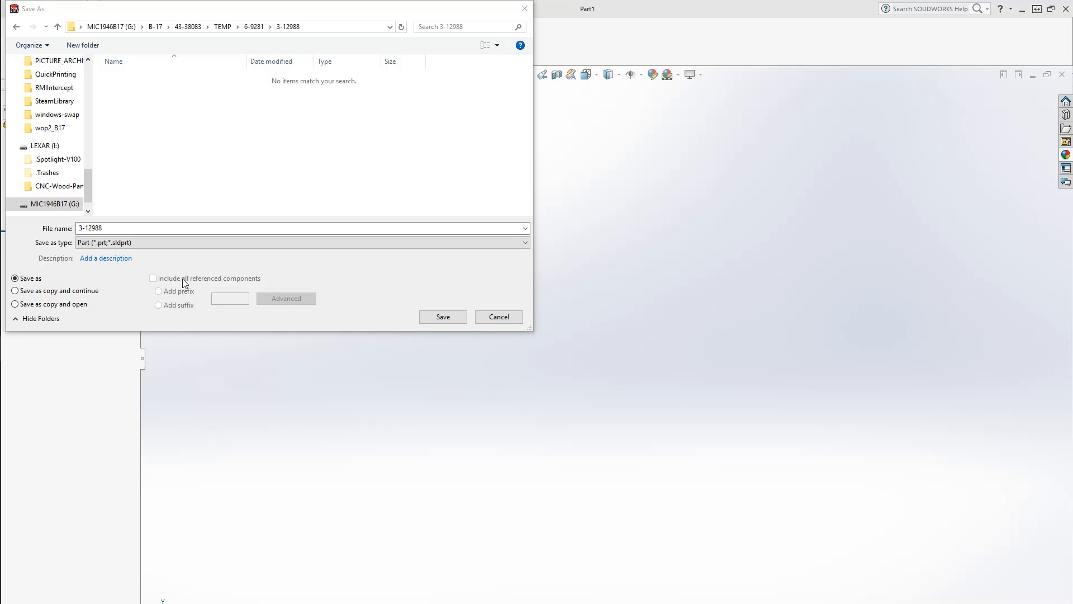
click(128, 228)
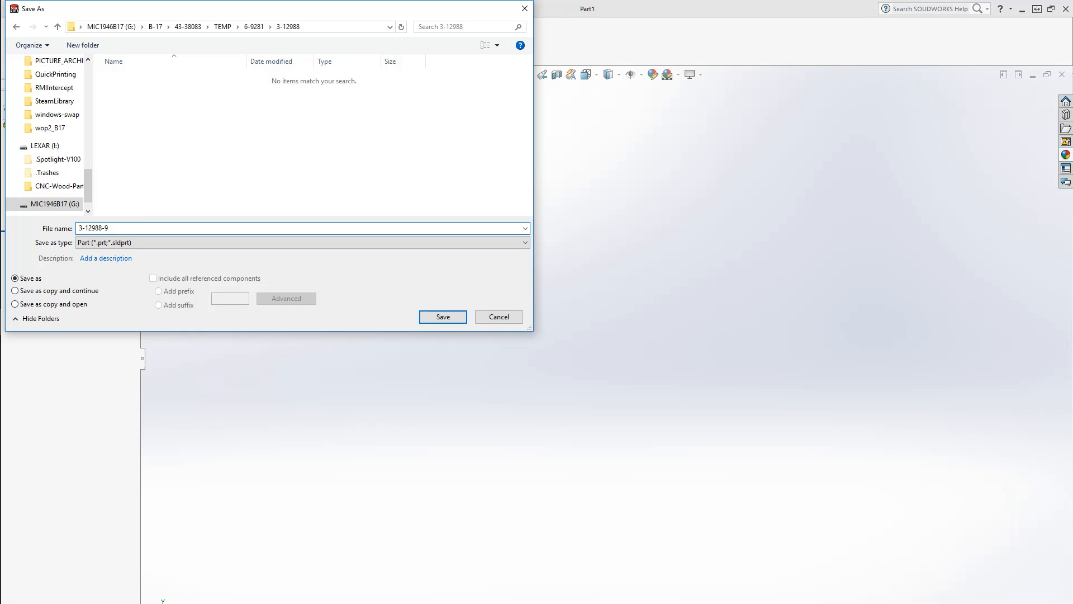
key(Return)
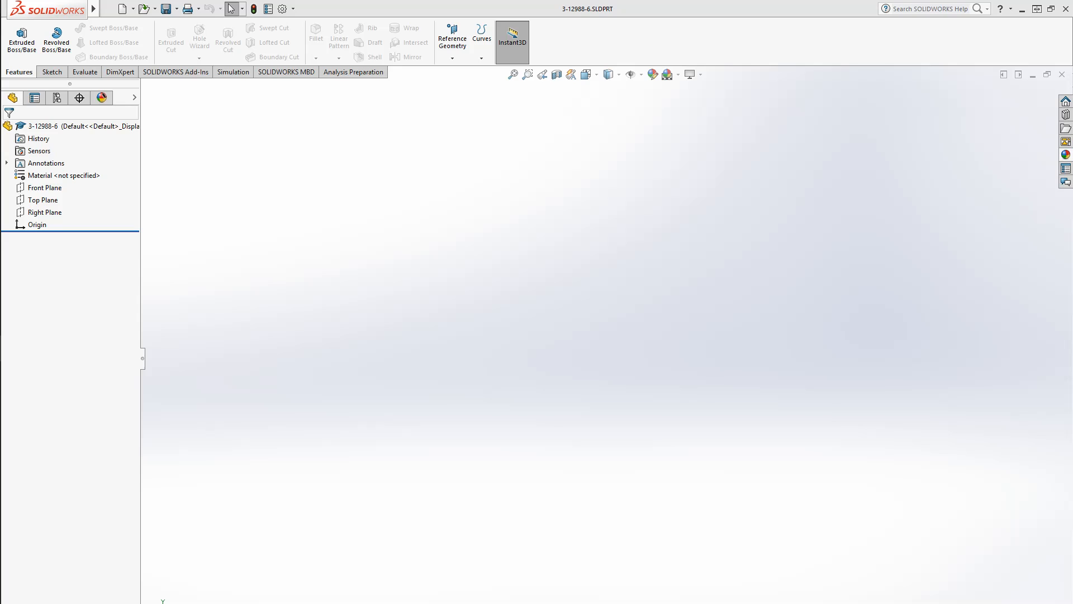
Start a sketch on the Right Plane and draw a vertical centerline through the origin
click(50, 214)
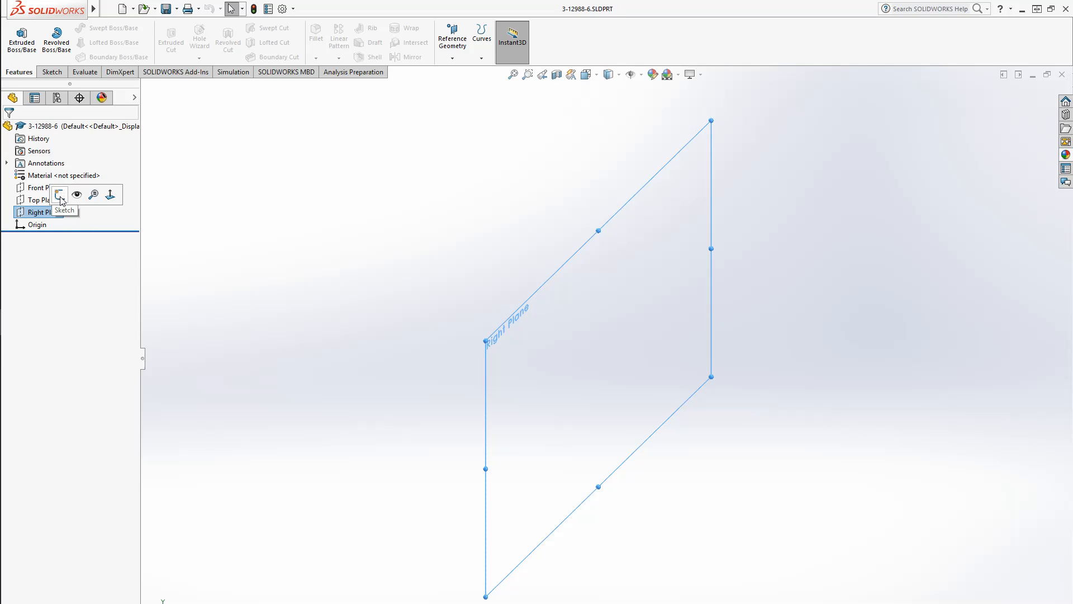
click(60, 195)
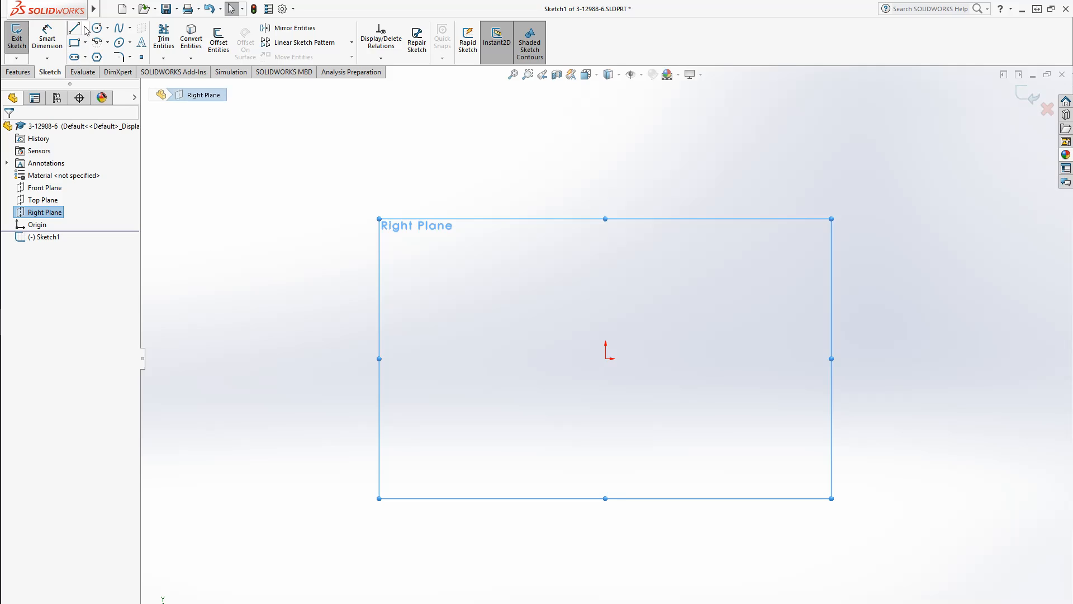
click(85, 28)
click(102, 55)
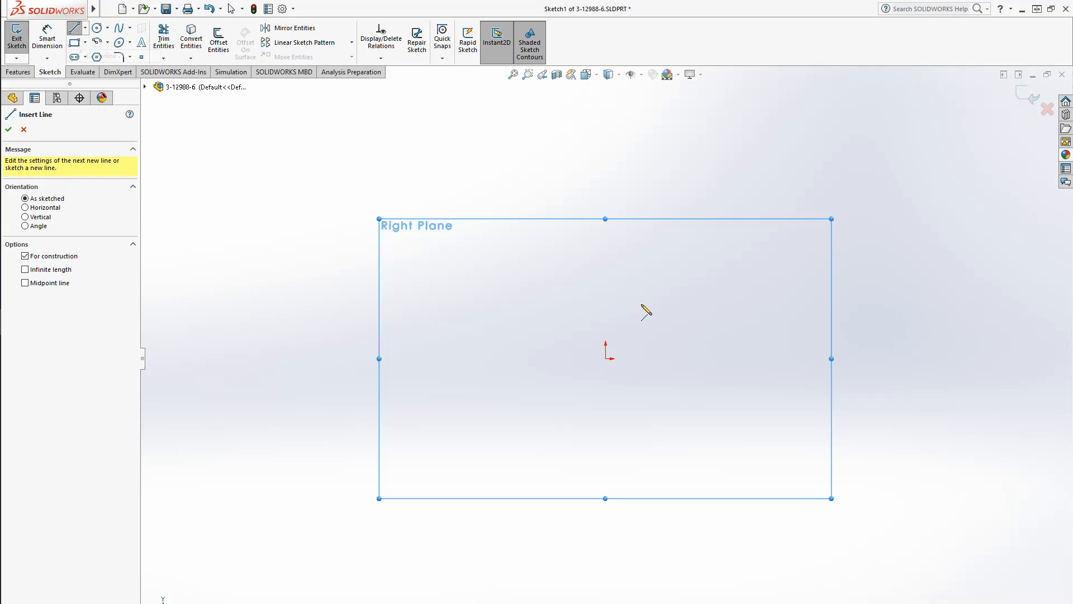
click(605, 124)
double_click(606, 594)
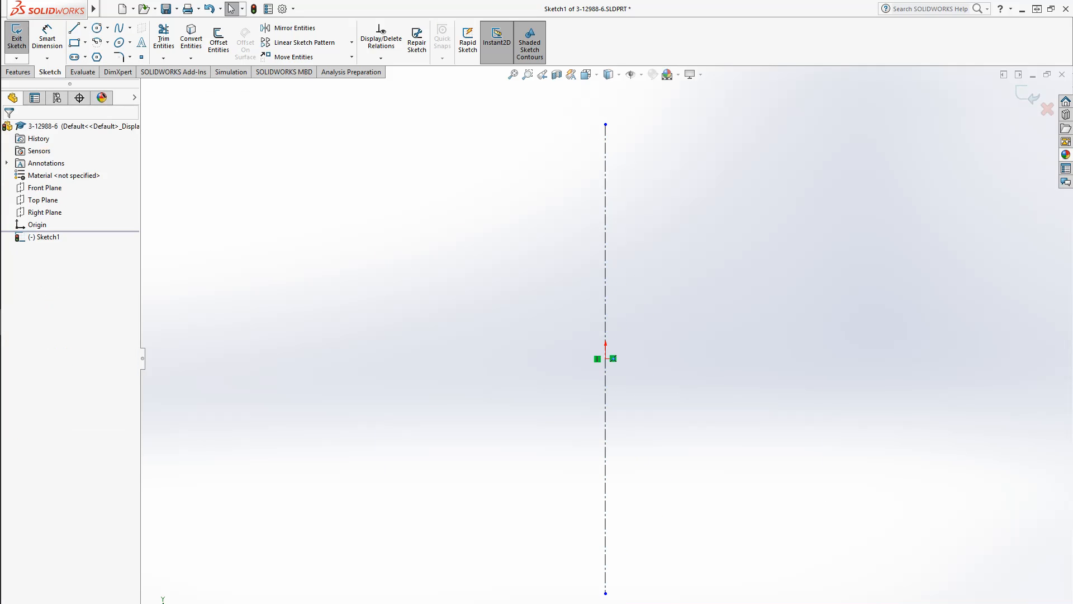
Draw a horizontal centerline through the origin
click(290, 358)
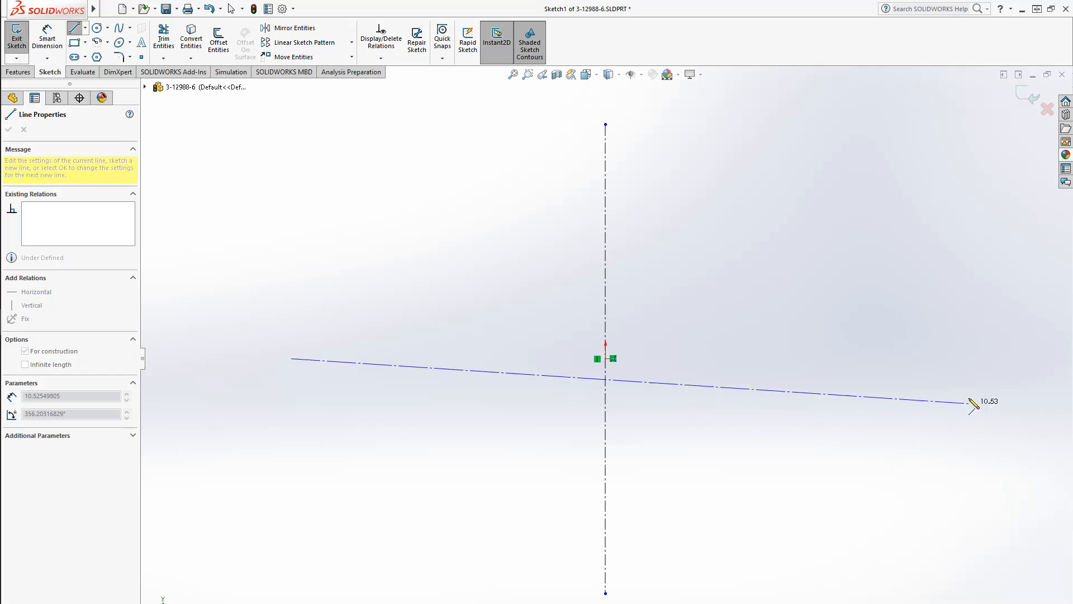
double_click(950, 359)
key(Escape)
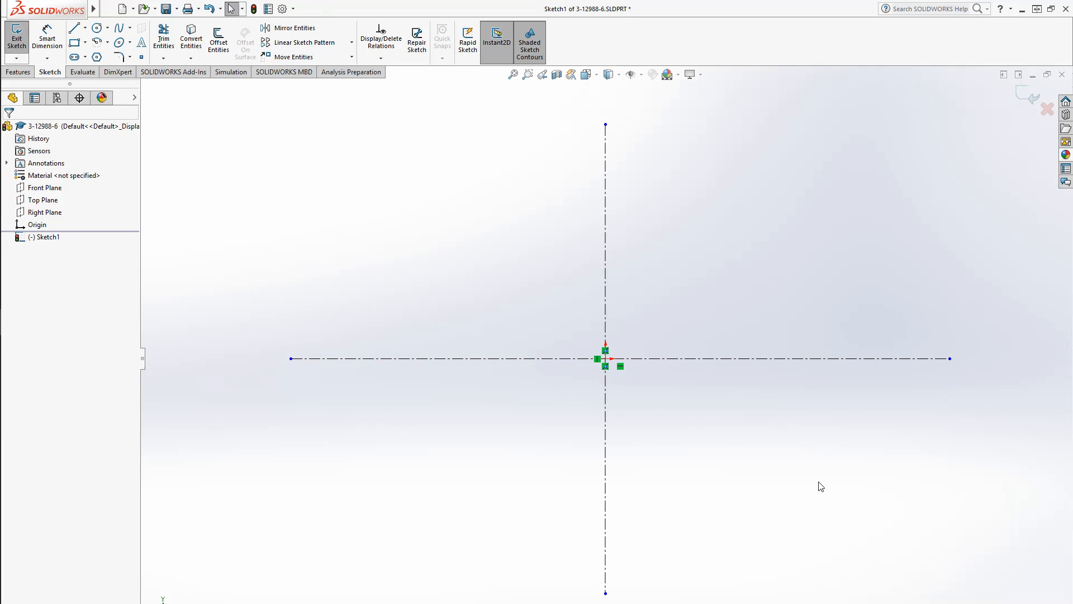
Examine the disc assembly drawing 3-12988 and its dimensions in the image viewer, then return to the sketch
mouse_move(1072, 160)
mouse_down()
mouse_move(645, 160)
mouse_move(620, 1)
mouse_up()
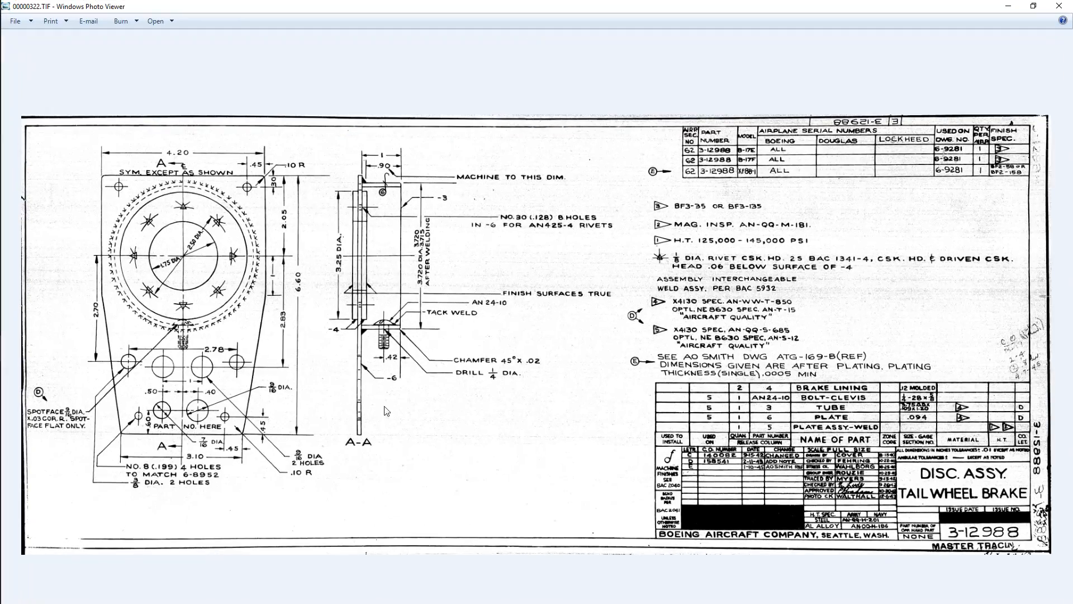
scroll(212, 329, up, 4)
drag(212, 325, 546, 410)
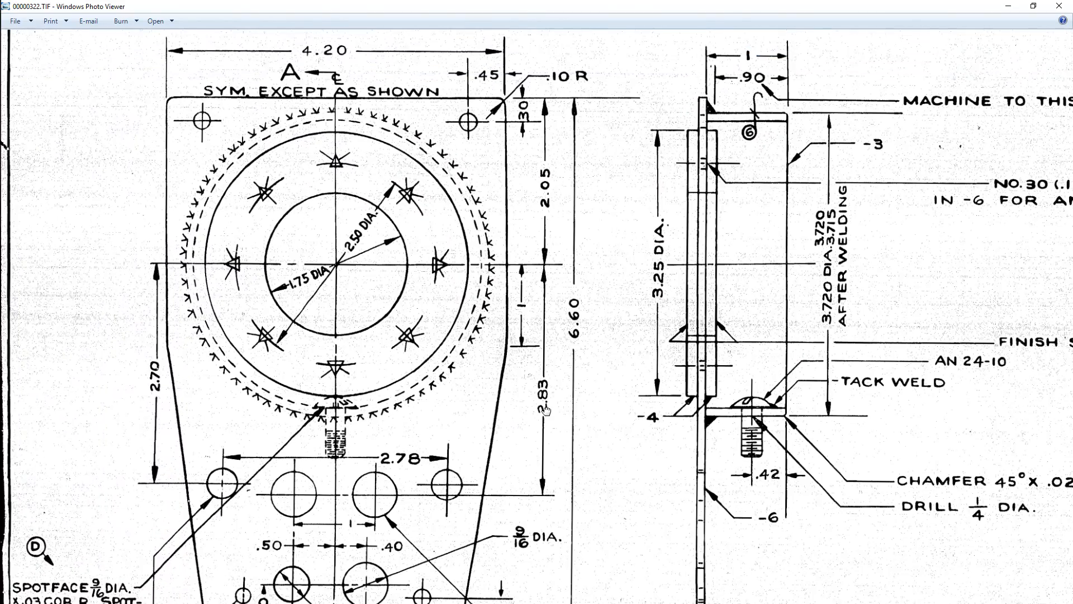
scroll(546, 410, down, 2)
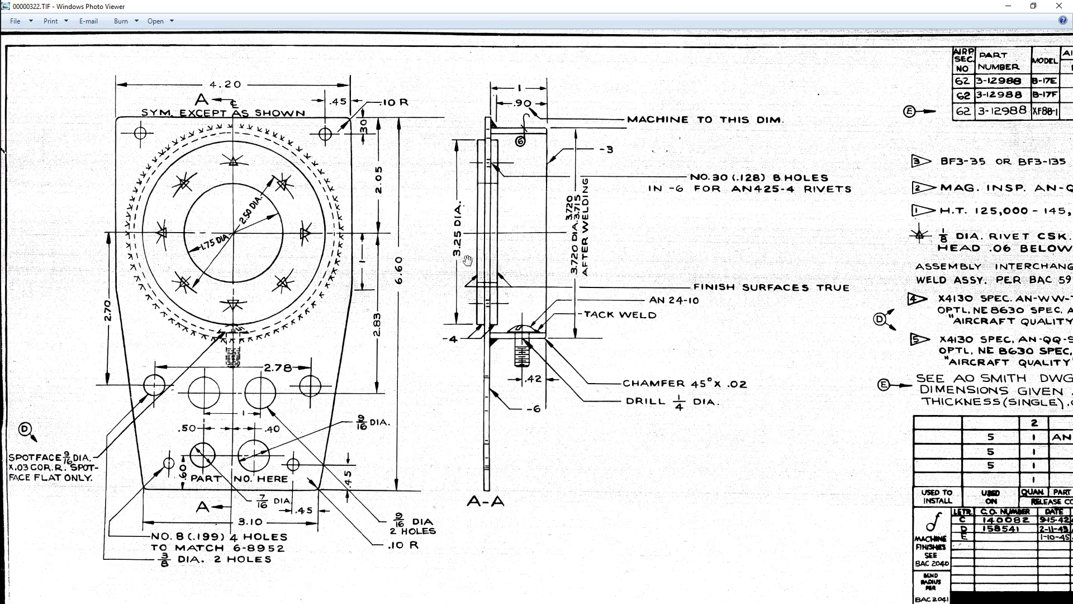
mouse_move(532, 7)
mouse_down()
mouse_move(795, 225)
mouse_move(1072, 291)
mouse_up()
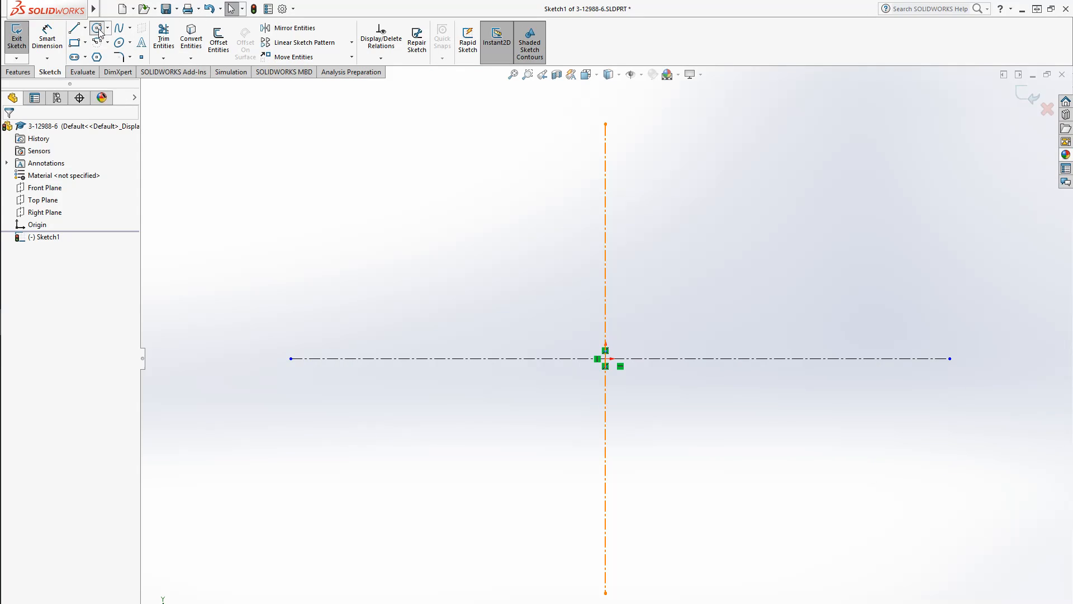
Draw a circle centered on the origin with a radius of about 1.2
click(96, 27)
click(605, 358)
click(650, 422)
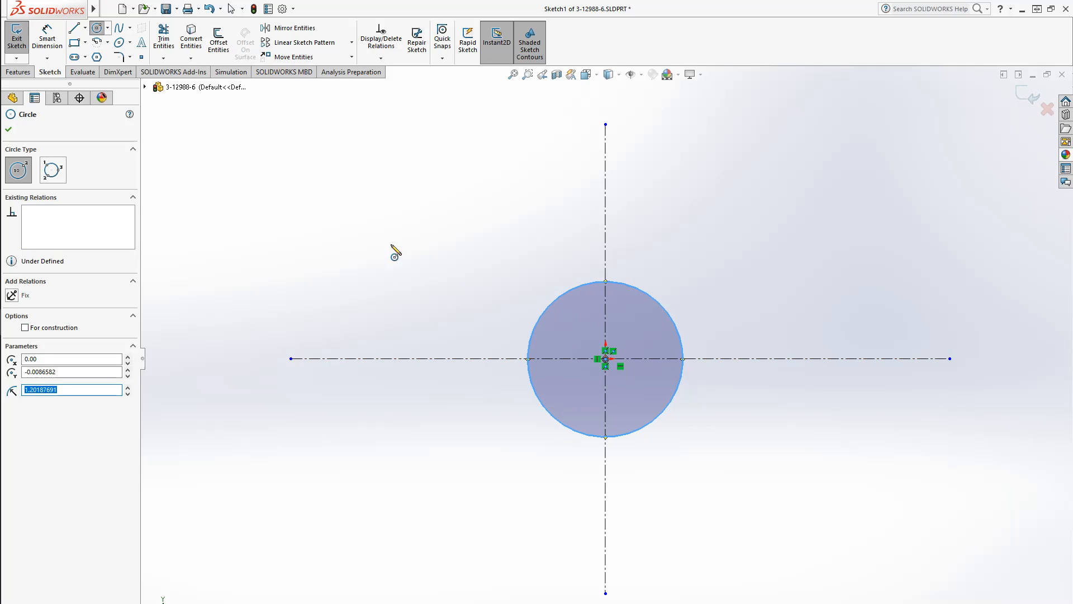
Draw a corner rectangle around the circle and delete its bottom edge
click(74, 42)
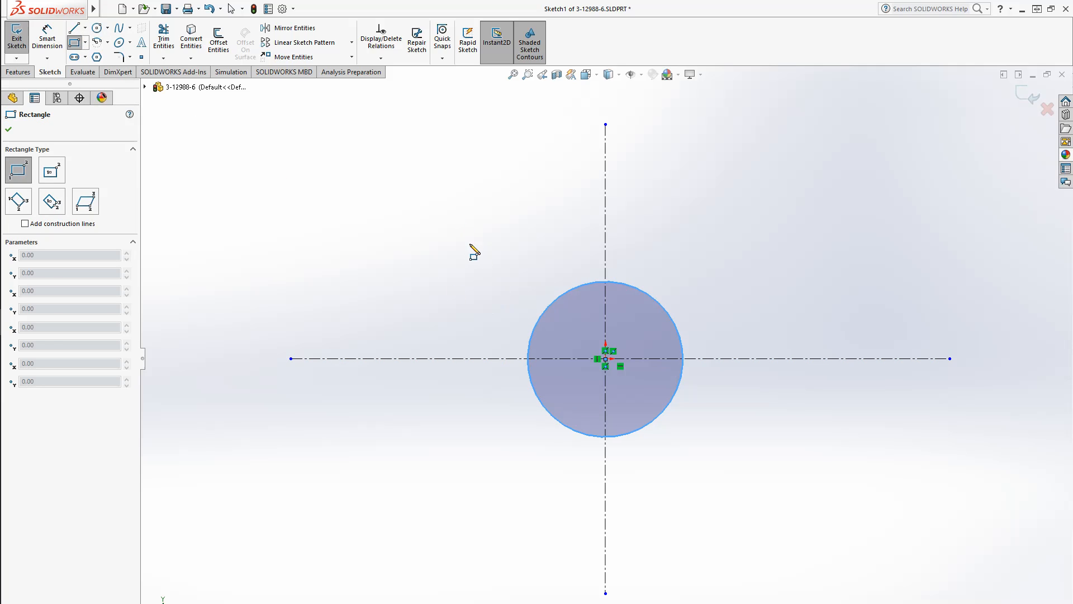
click(458, 243)
click(733, 474)
key(Escape)
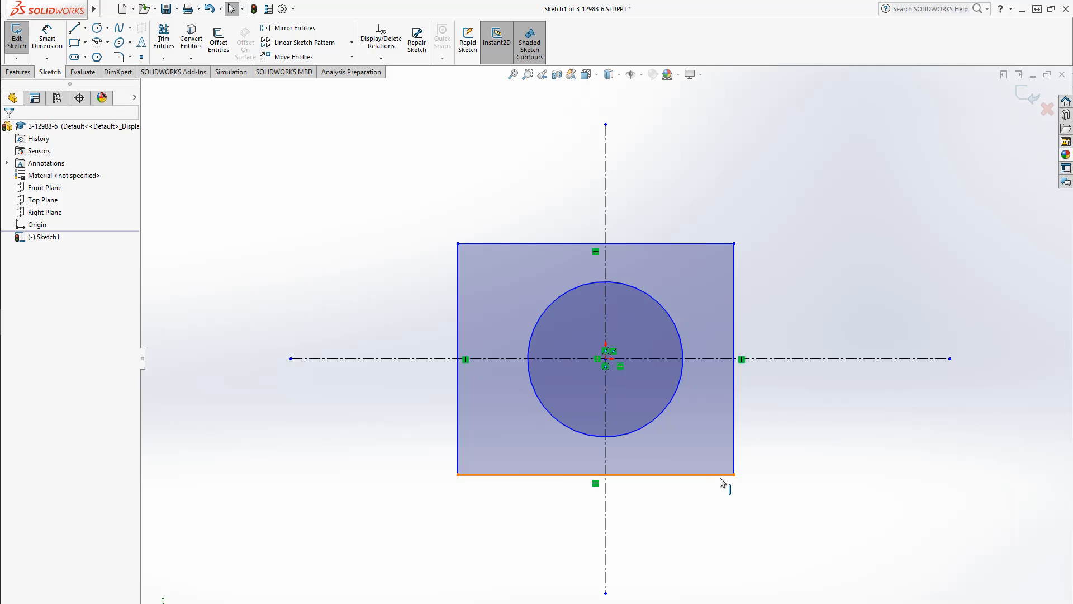
click(705, 475)
key(Delete)
Draw three lines forming a tapered bottom that connects the rectangle's lower corners
click(74, 28)
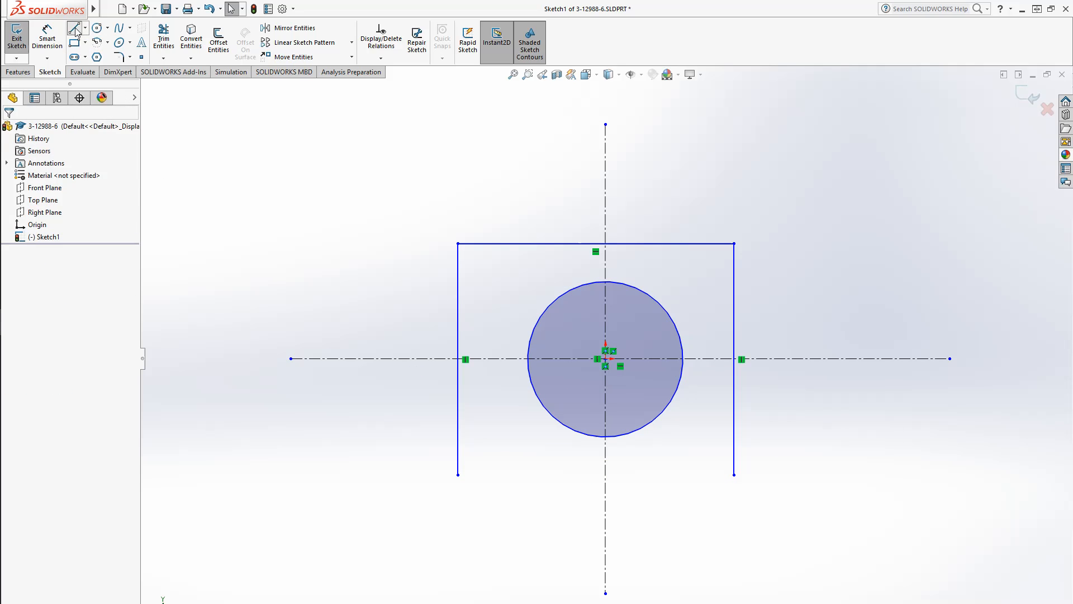
click(458, 475)
click(532, 593)
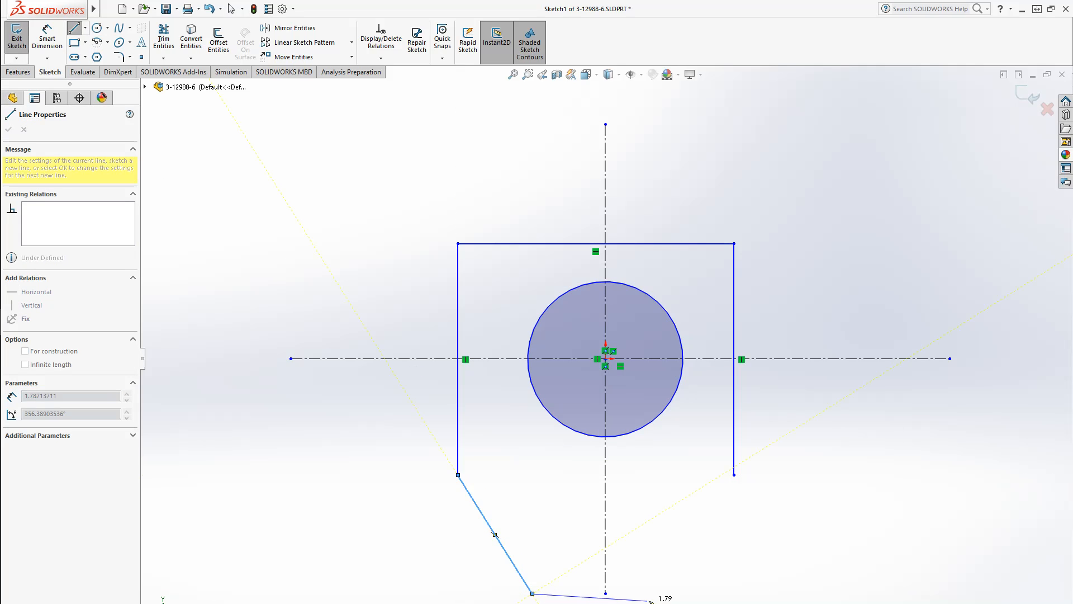
click(685, 593)
click(734, 474)
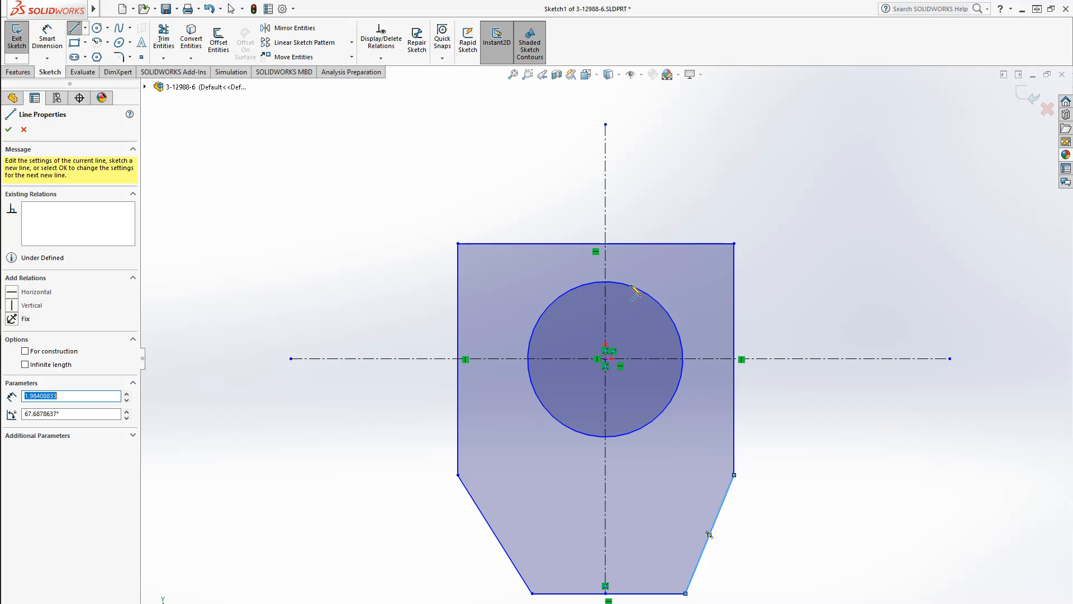
Constrain the top edge's midpoint to the vertical centerline
key(Escape)
click(596, 243)
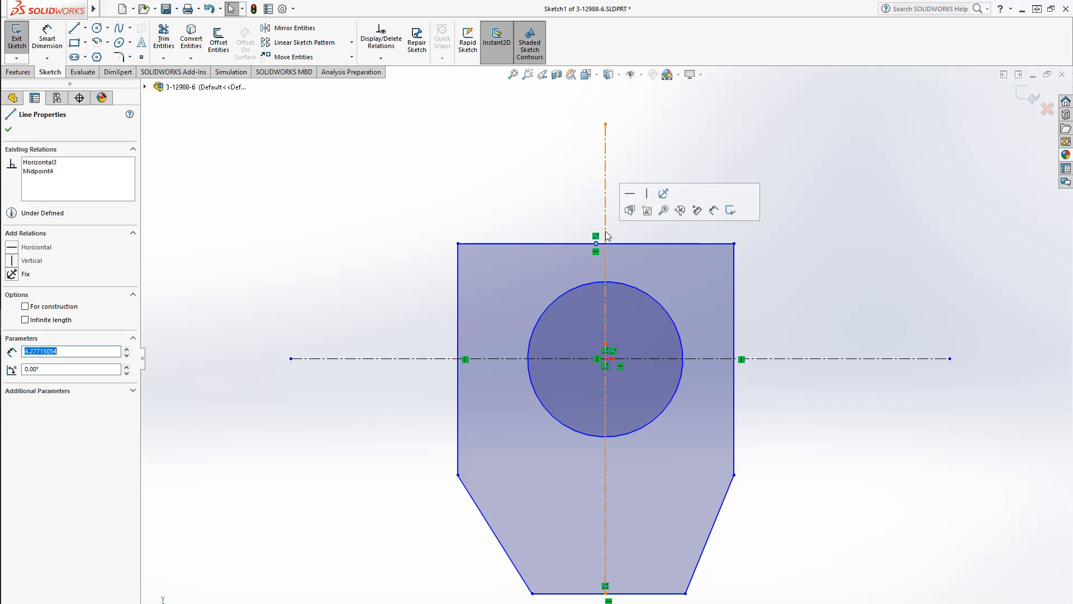
ctrl+click(603, 238)
click(42, 328)
click(447, 283)
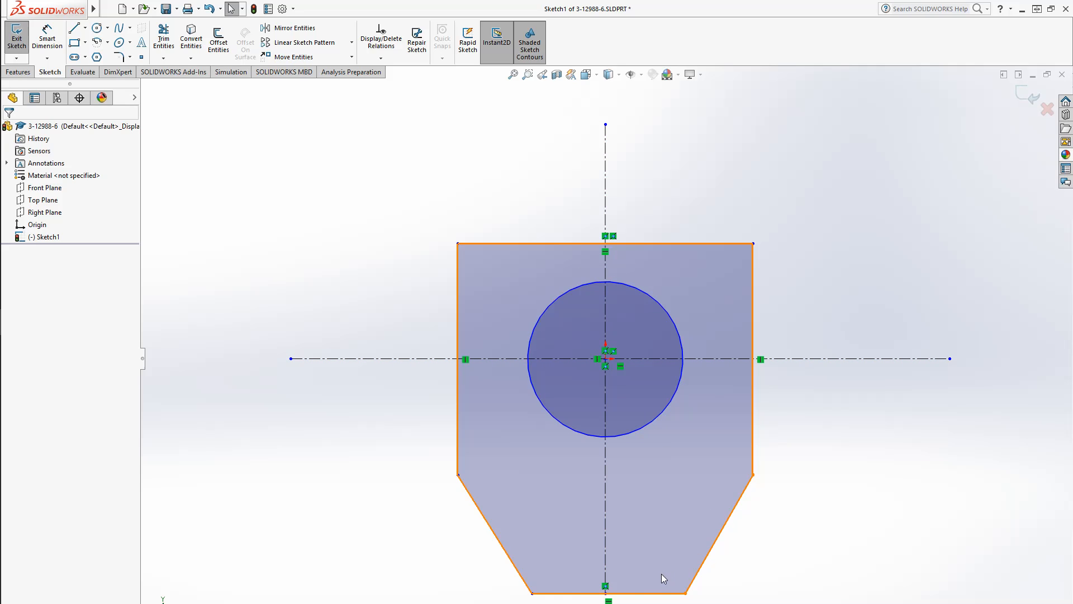
Constrain the bottom edge's midpoint to the lower endpoint of the vertical centerline
drag(605, 594, 602, 577)
ctrl+click(612, 574)
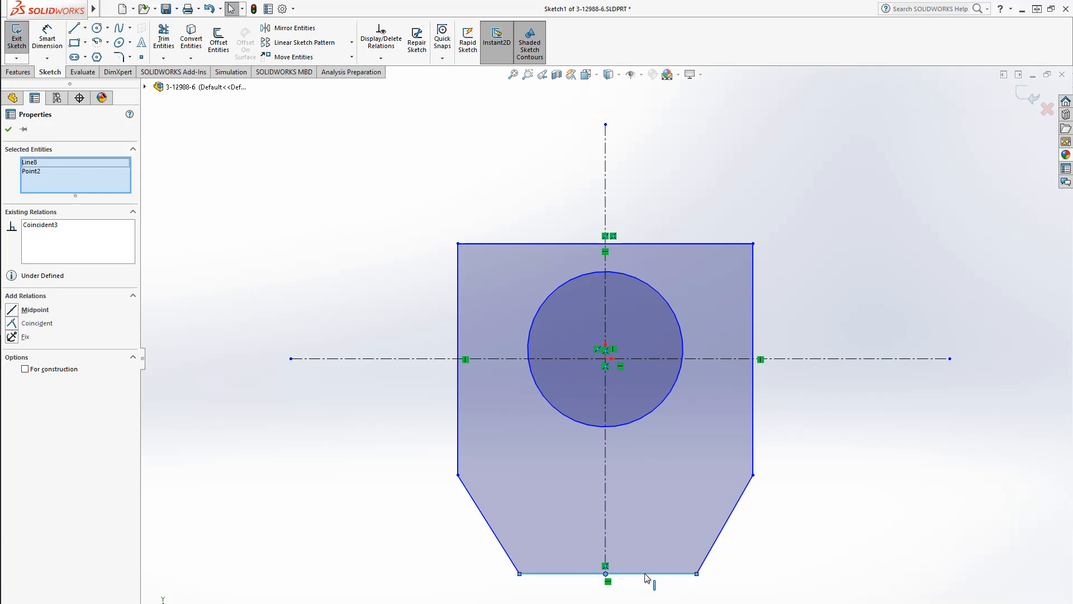
click(40, 311)
click(343, 556)
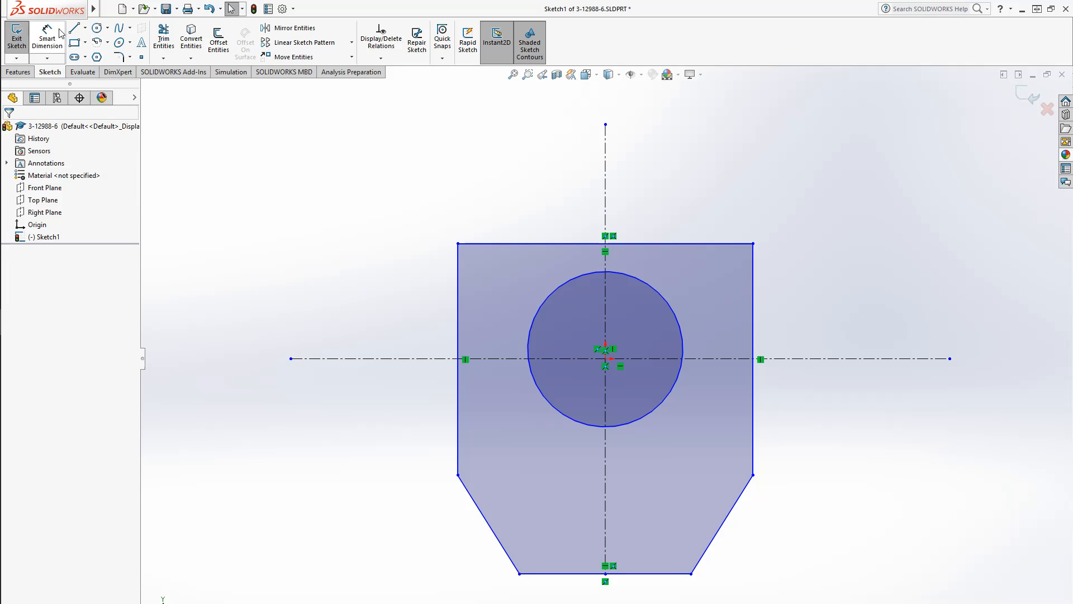
Add an Equal relation between the left and right vertical sides of the outline
click(752, 451)
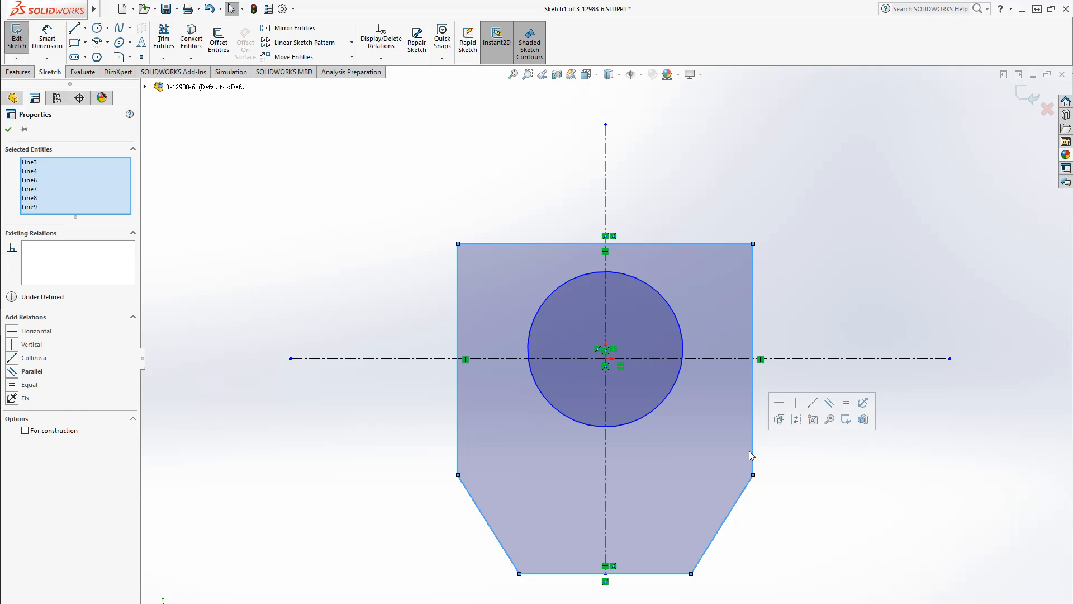
click(376, 459)
click(458, 450)
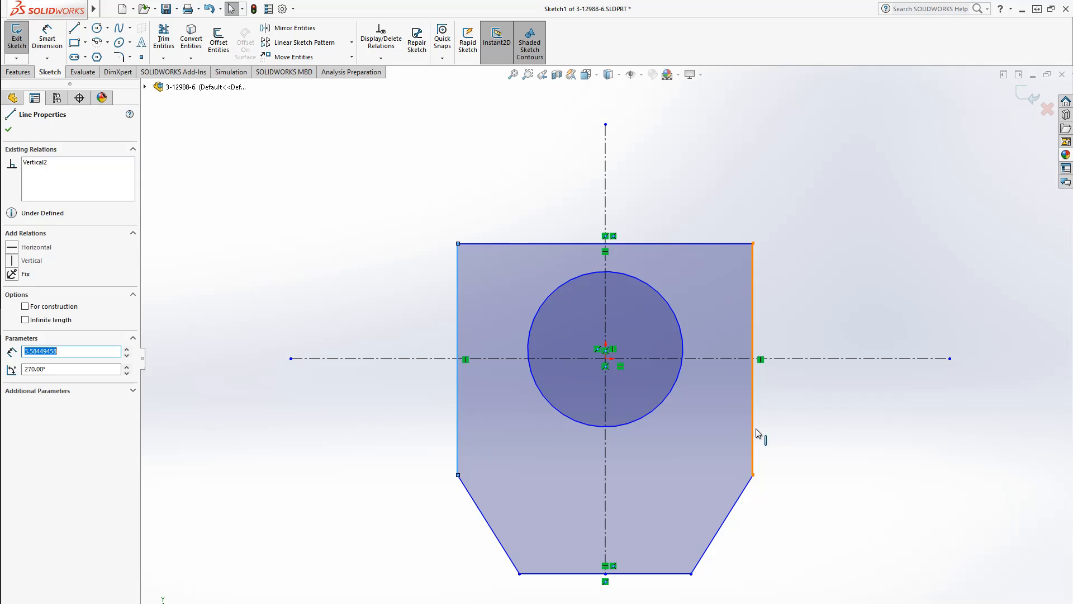
ctrl+click(755, 432)
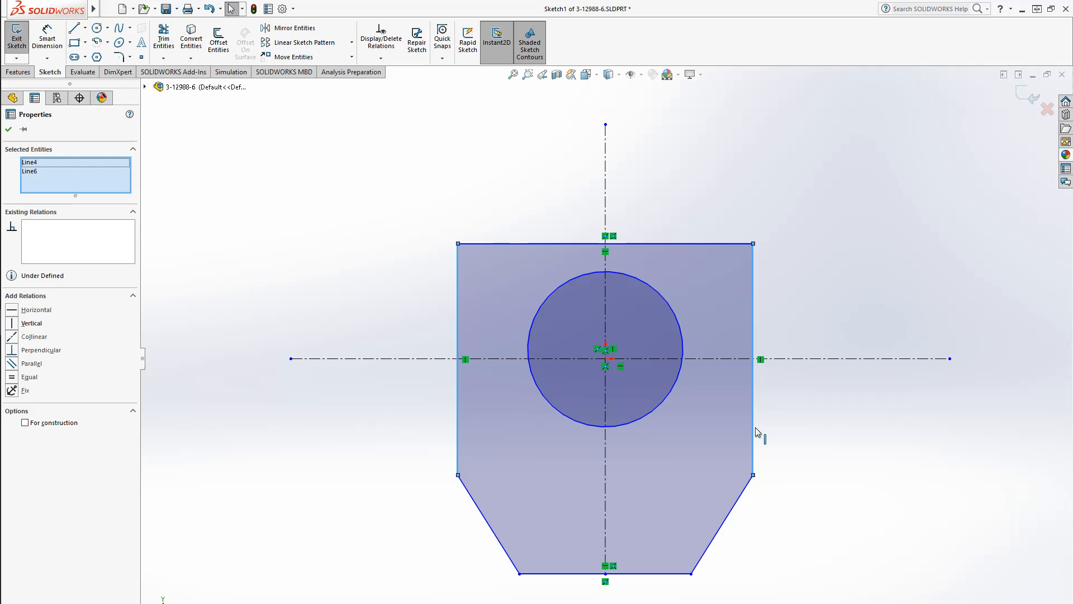
click(44, 368)
click(276, 514)
Dimension the circle's diameter as 1.75 with Smart Dimension
click(47, 39)
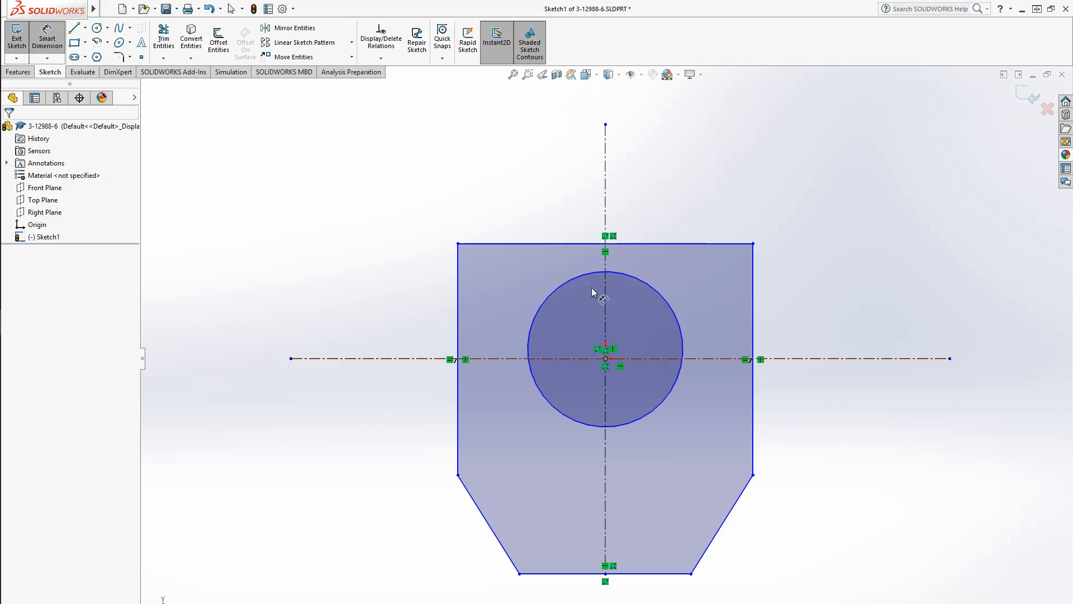
click(674, 305)
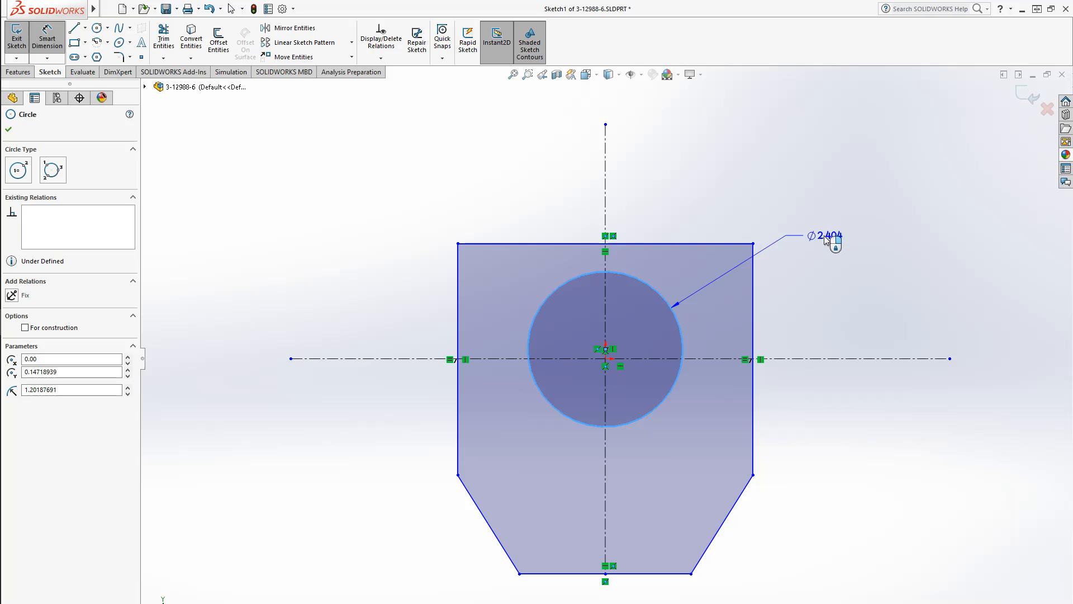
click(824, 235)
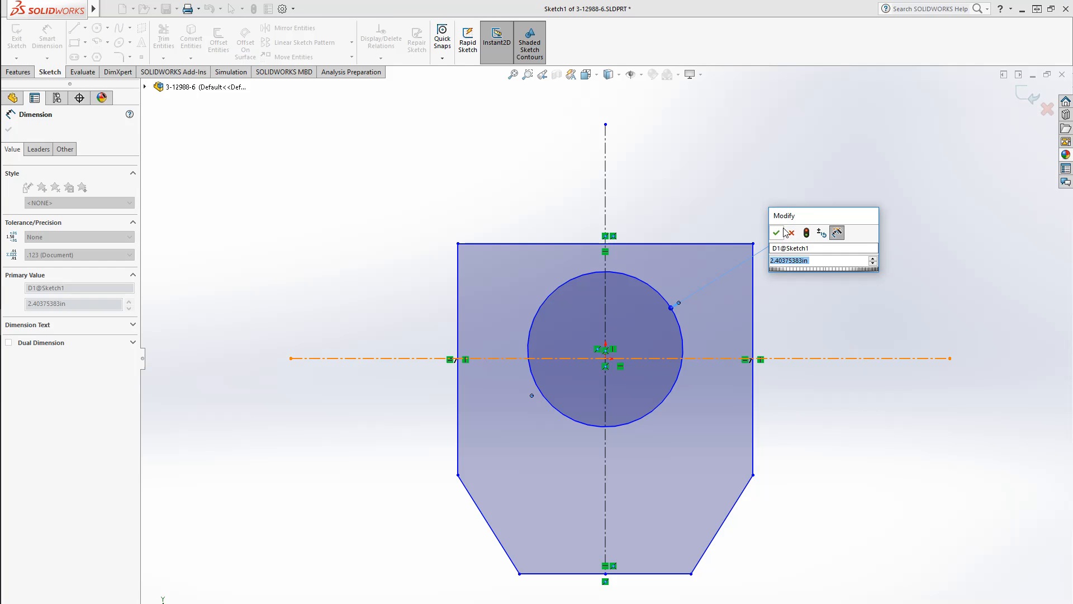
text(1.75)
key(Return)
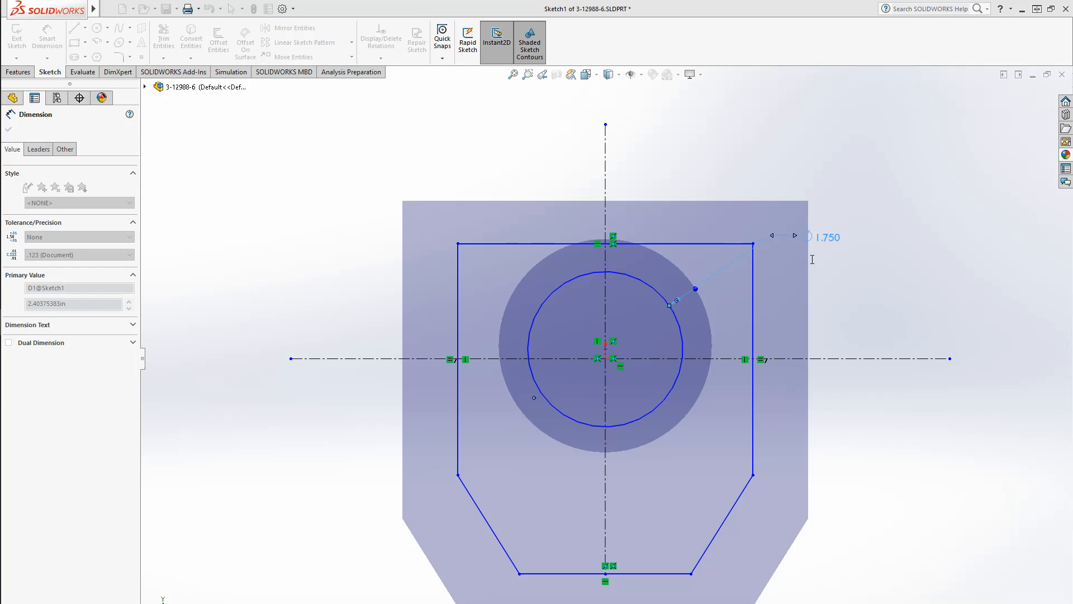
Dimension the top edge's width as 4.2
click(831, 216)
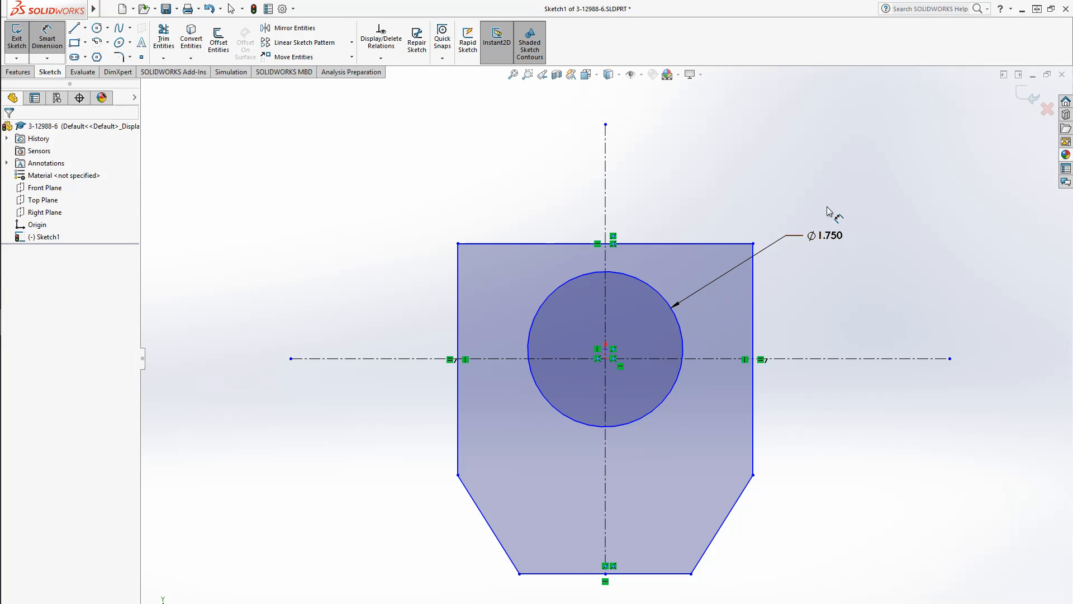
click(700, 244)
click(692, 184)
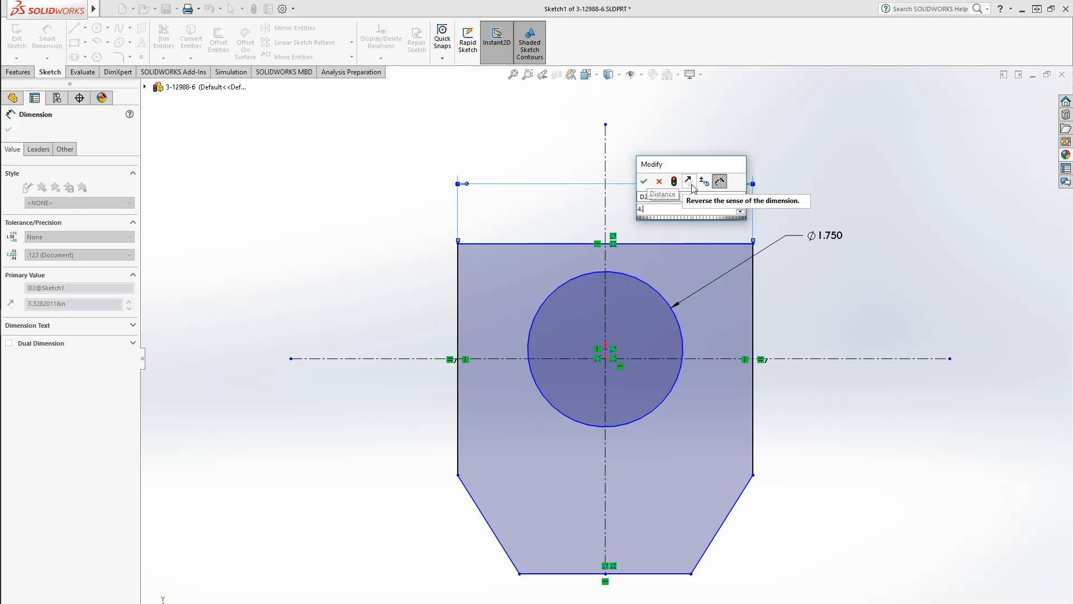
key(Return)
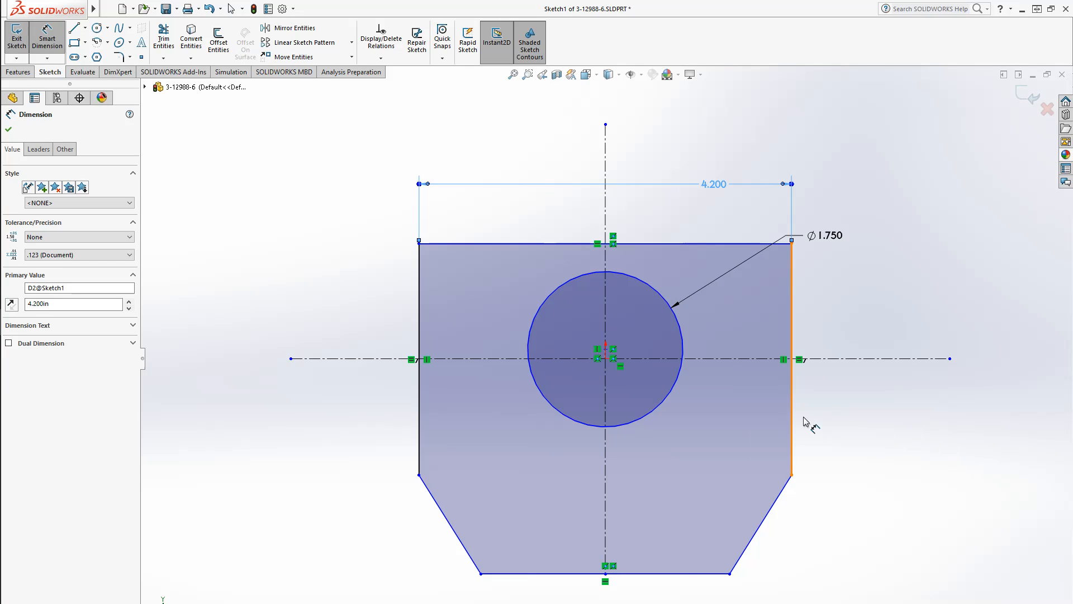
Dimension the vertical distance from the horizontal centerline to the lower end of the right side as 1
click(817, 359)
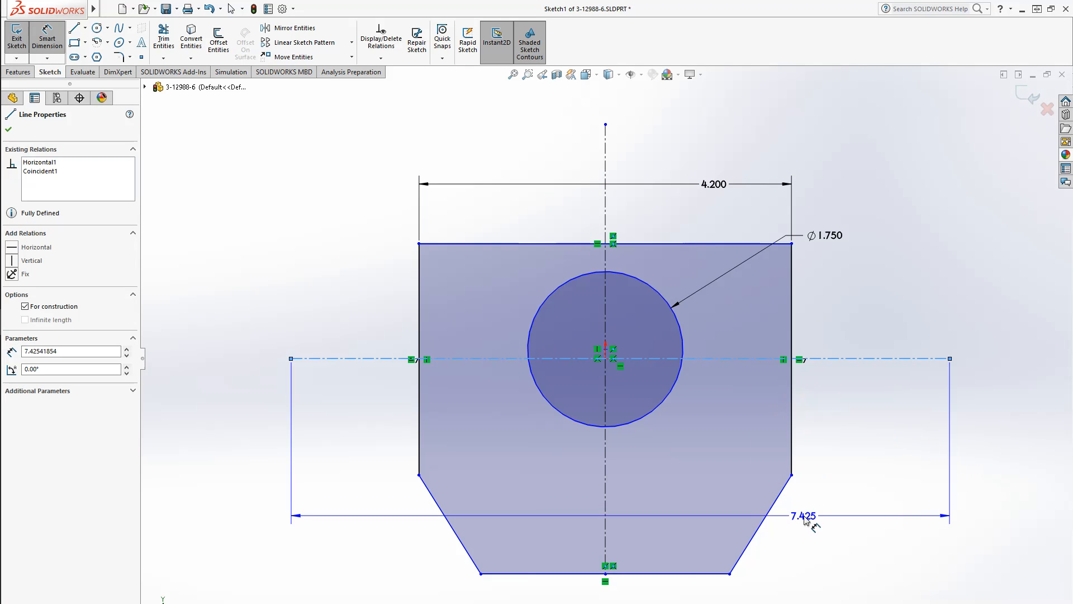
click(792, 475)
click(875, 433)
text(1.000in)
key(Return)
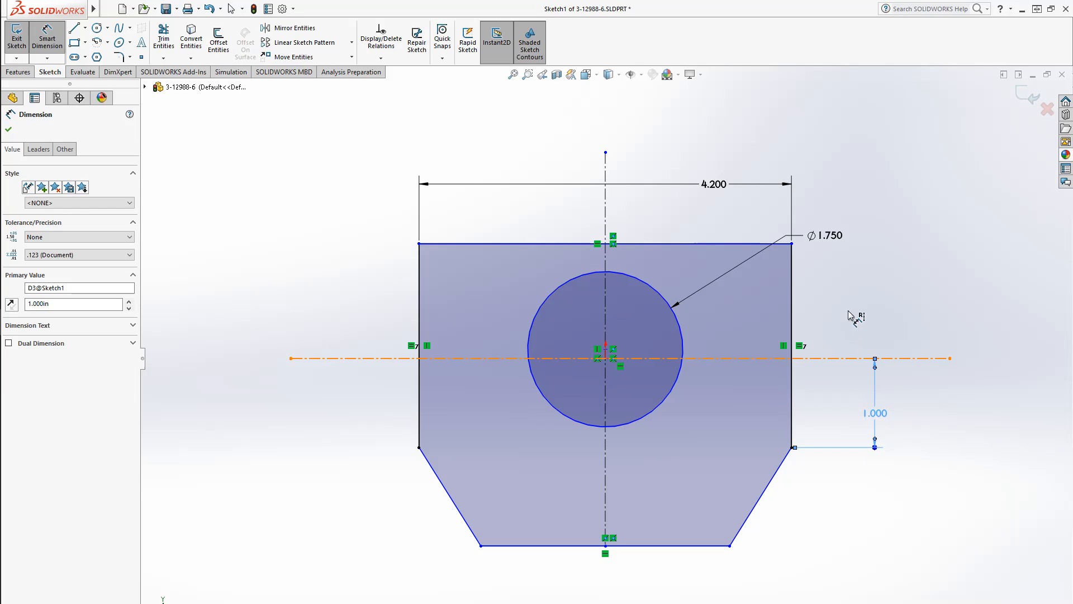
Dimension the distance from the top edge to the horizontal centerline as 2.05
click(764, 241)
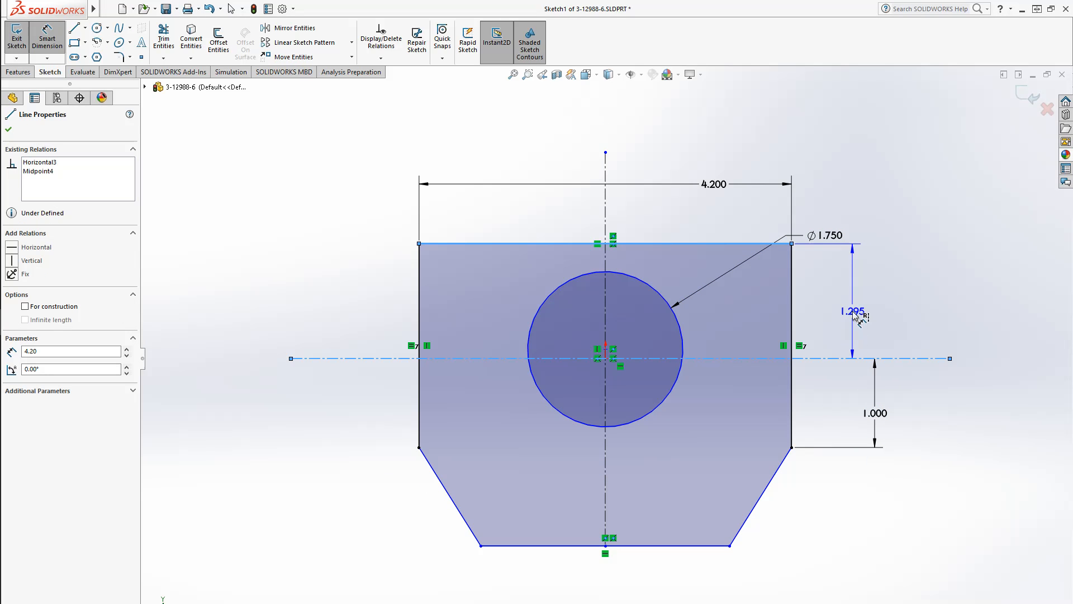
click(854, 316)
text(2.05)
key(Return)
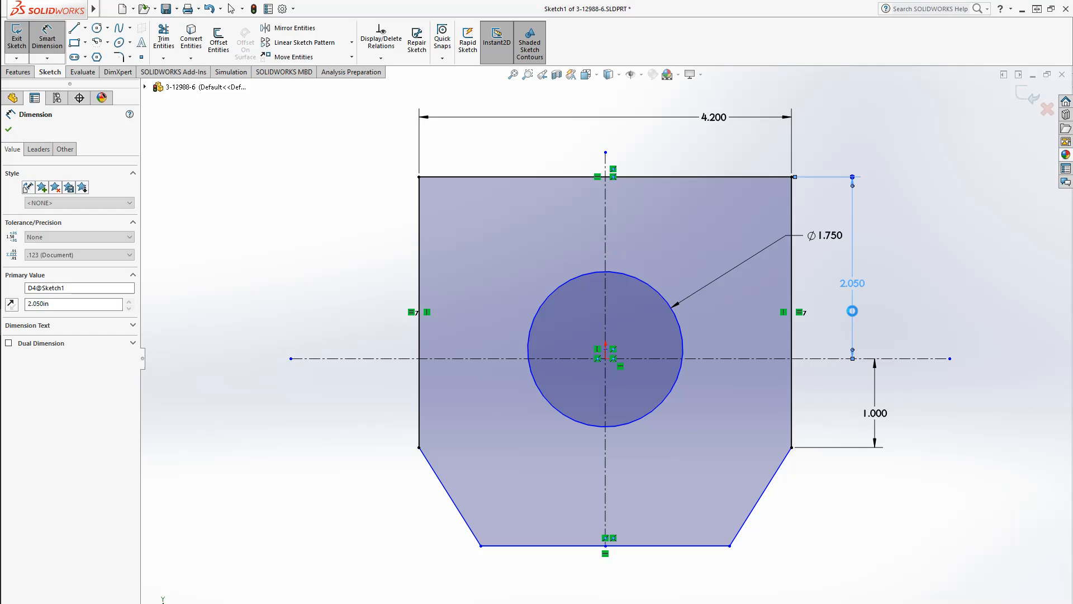
Dimension the overall height between the top and bottom edges as 6.6
click(714, 177)
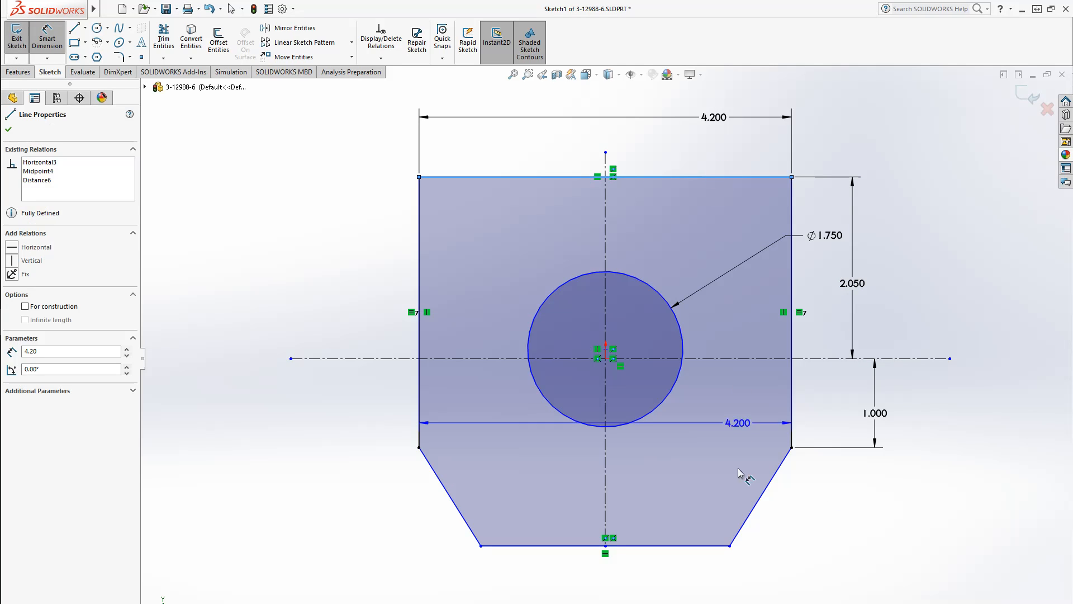
click(718, 548)
click(925, 410)
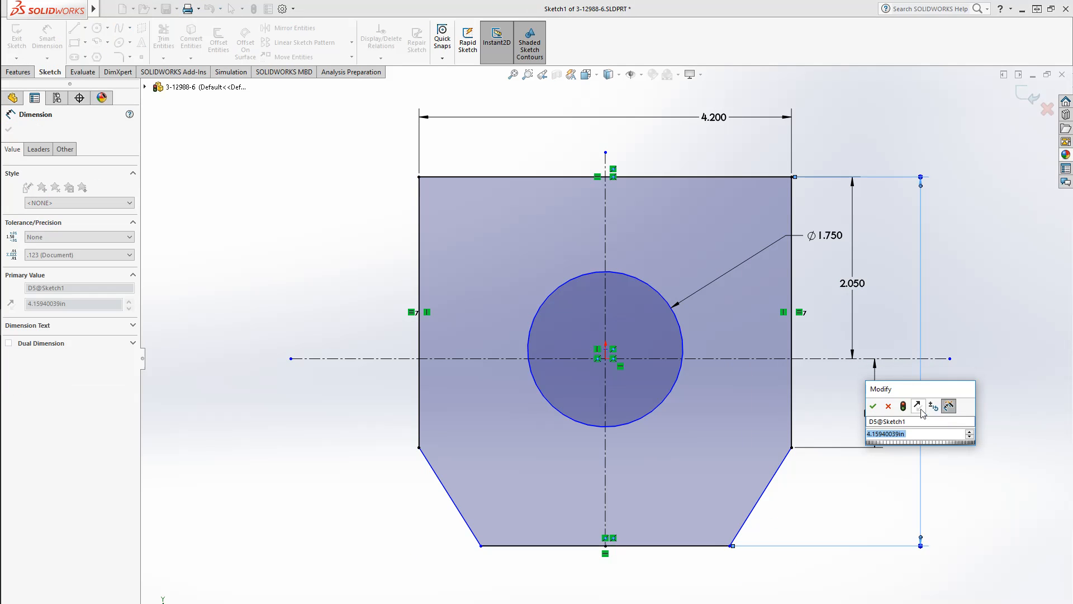
text(6.6)
key(Return)
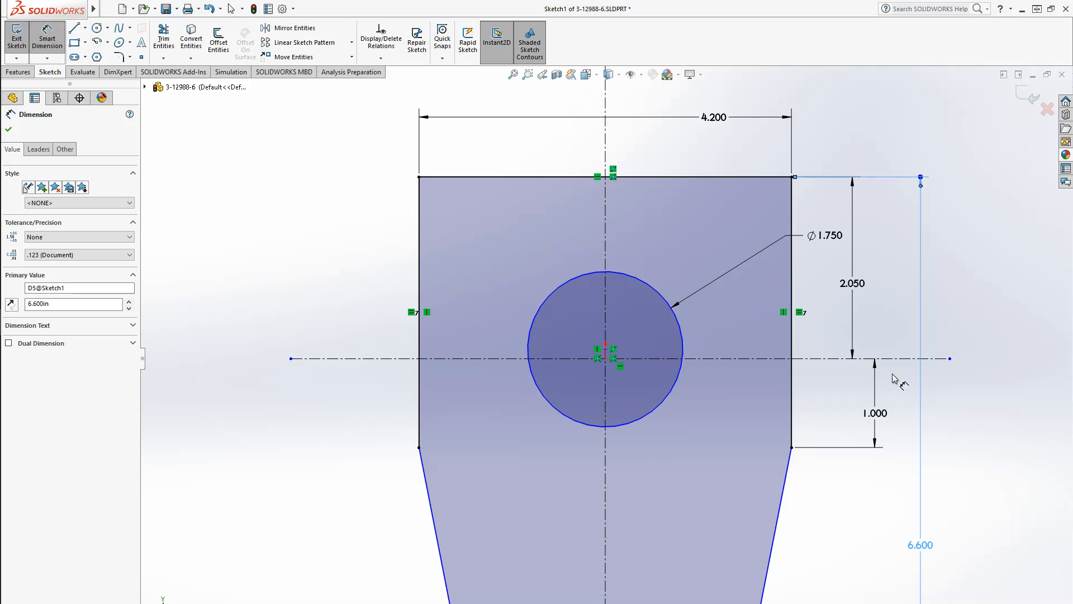
Dimension the bottom edge's width as 3.1
key(f)
scroll(803, 528, down, 2)
click(409, 427)
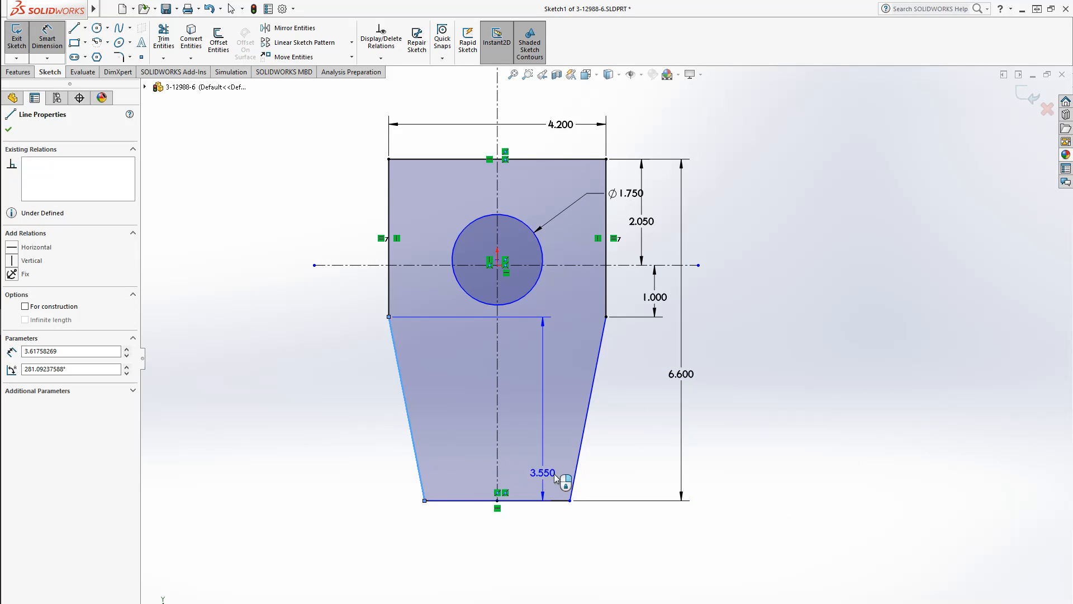
key(Escape)
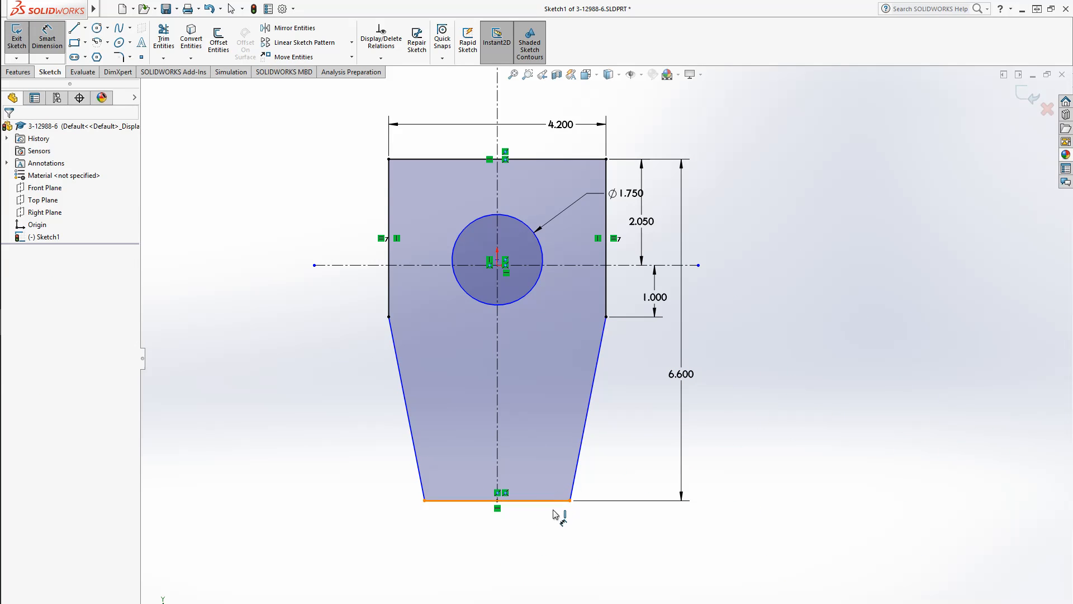
click(553, 501)
click(505, 567)
text(3.1)
key(Return)
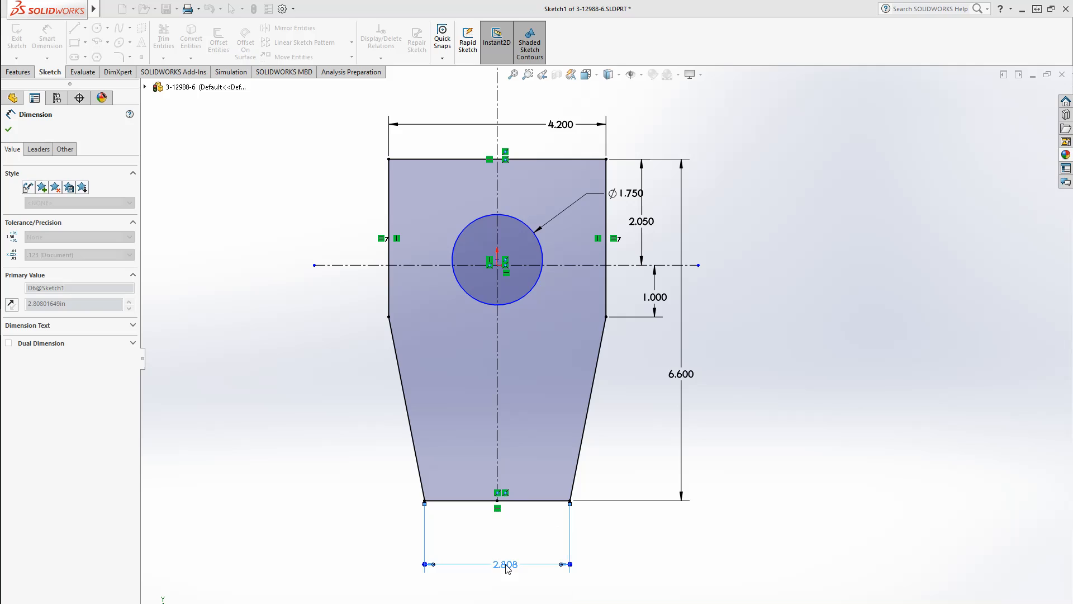
Drag the circle's center onto the origin to fully define the sketch
click(266, 451)
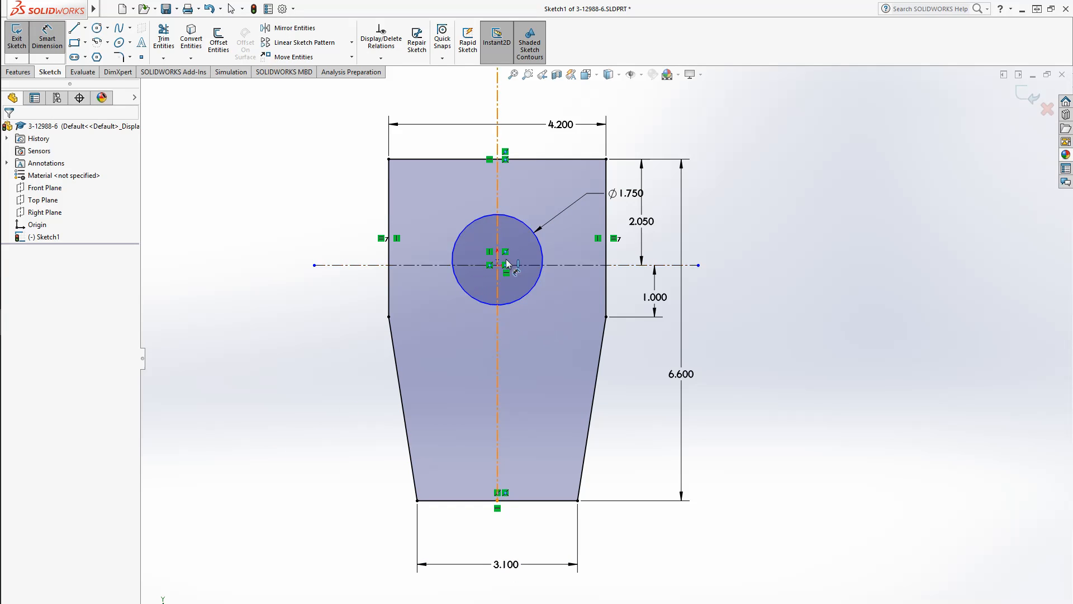
key(Escape)
mouse_move(503, 264)
mouse_down()
mouse_move(501, 306)
mouse_move(506, 137)
mouse_move(524, 217)
mouse_move(513, 287)
mouse_move(494, 283)
mouse_move(494, 266)
mouse_up()
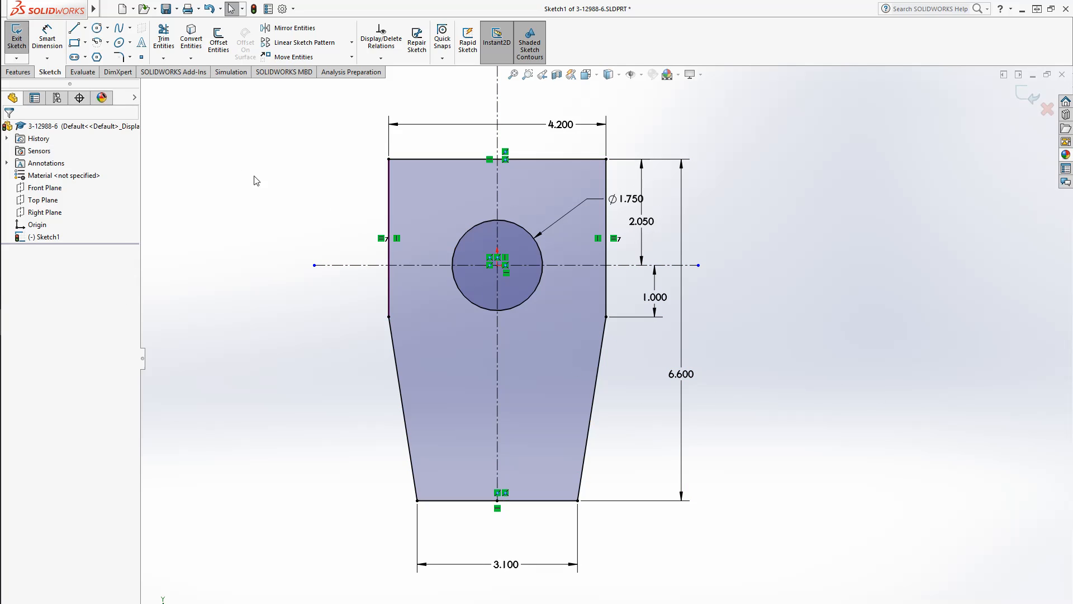
Fillet all corners of the outline with a 0.10 in sketch fillet, checking the drawing for the corner radius
click(119, 56)
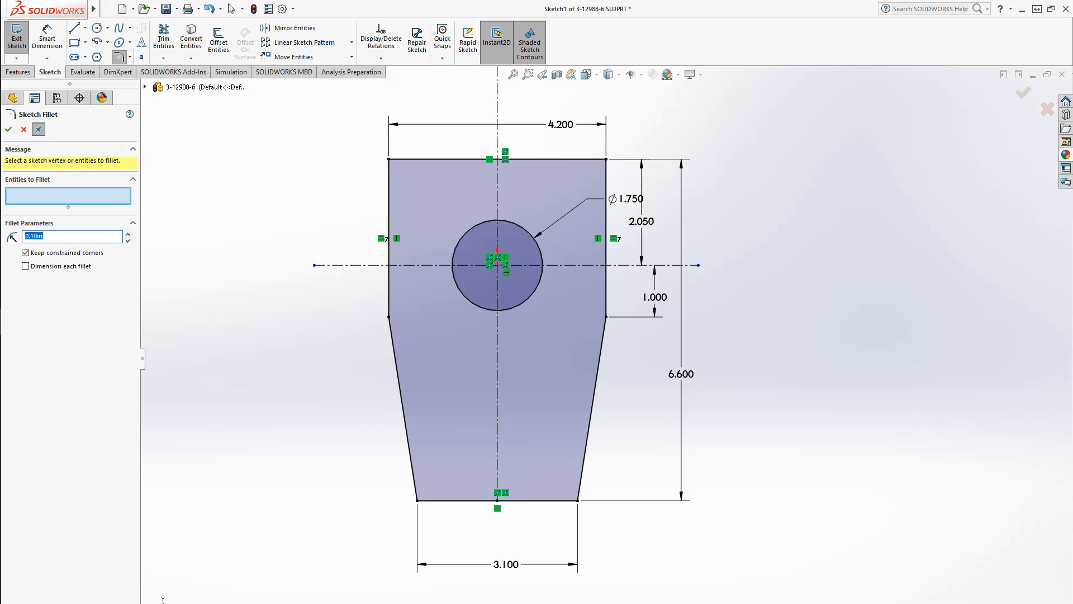
key(alt+Tab)
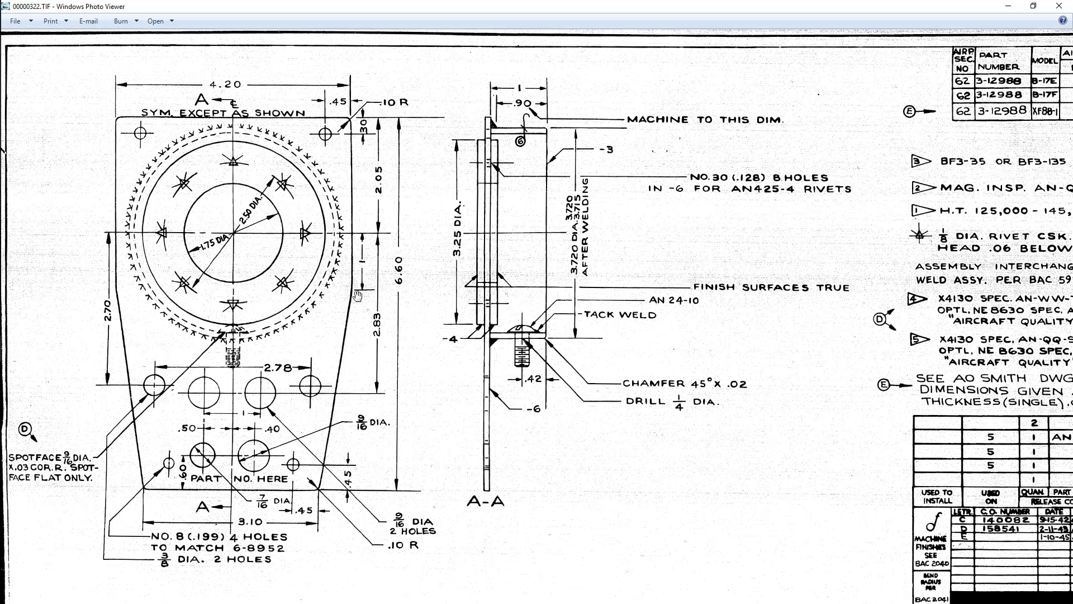
scroll(357, 296, up, 2)
scroll(357, 296, up, 5)
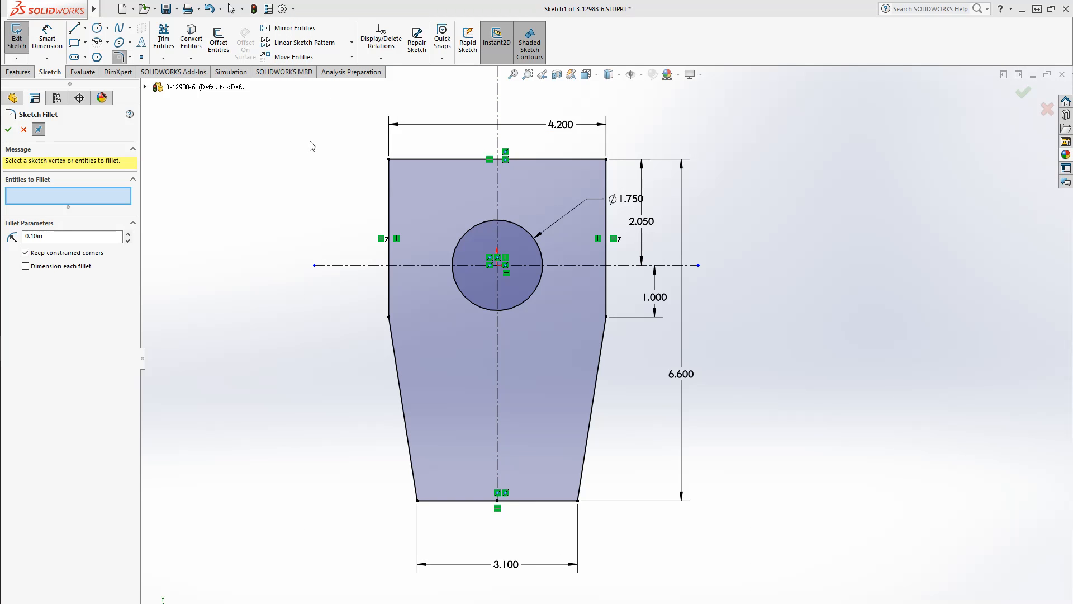
mouse_move(322, 195)
mouse_down()
mouse_move(698, 601)
mouse_move(632, 552)
mouse_up()
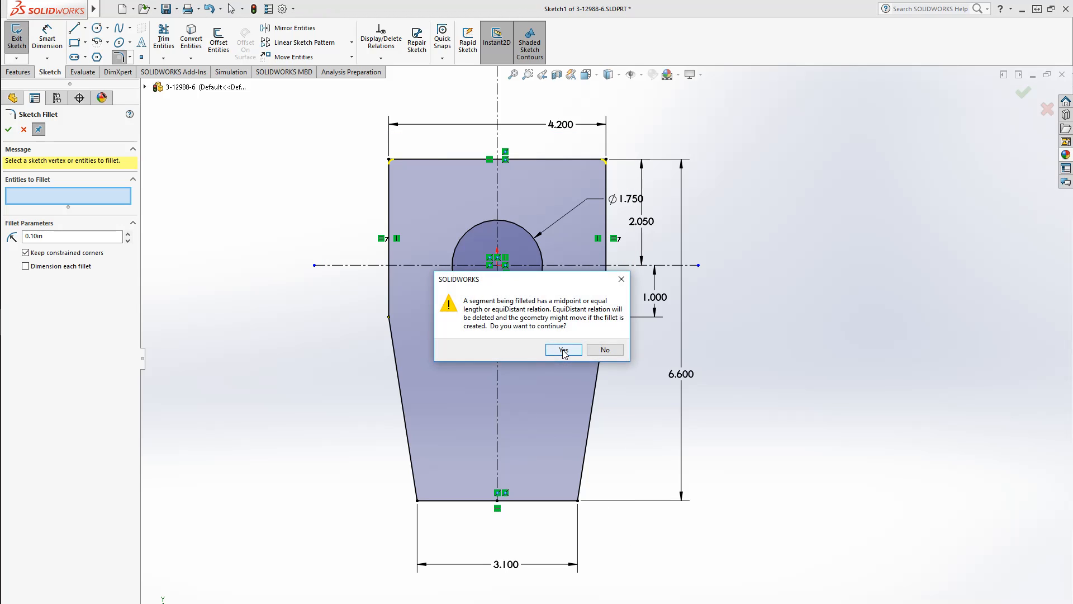
click(563, 350)
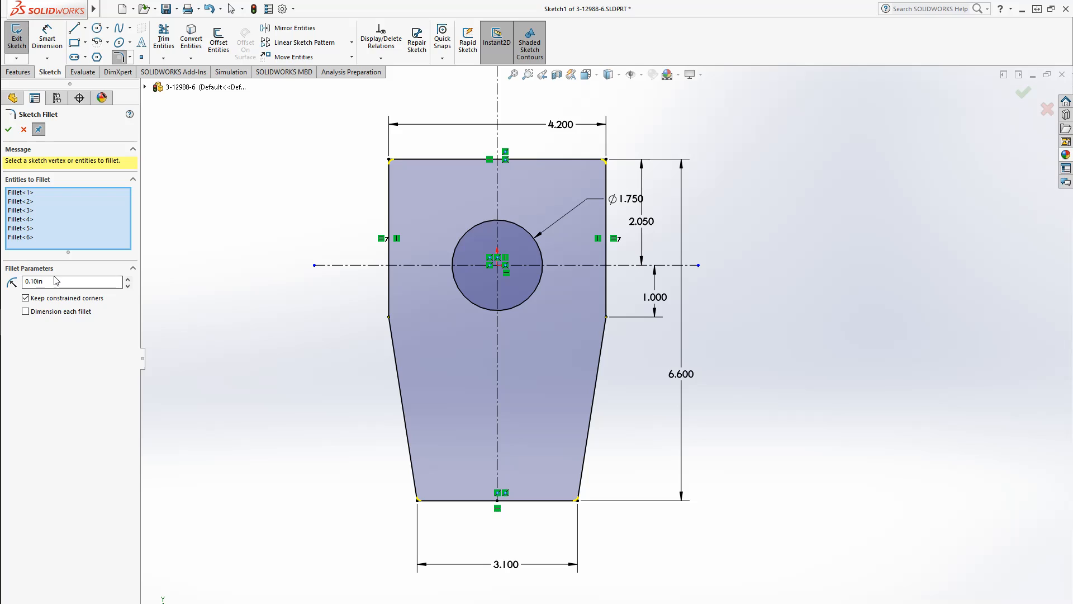
click(8, 130)
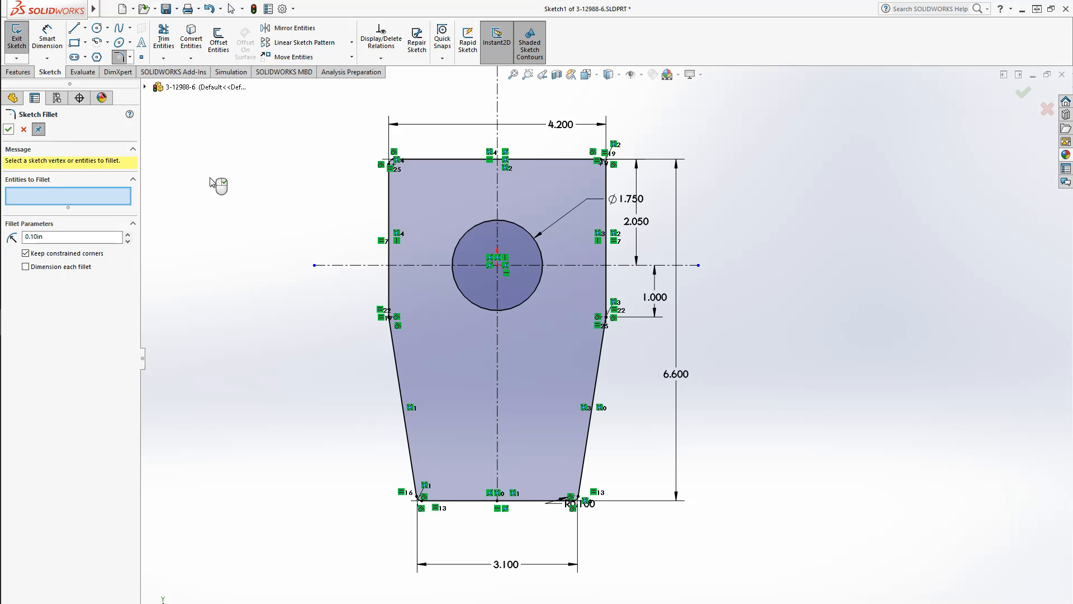
scroll(629, 210, up, 2)
scroll(615, 213, down, 5)
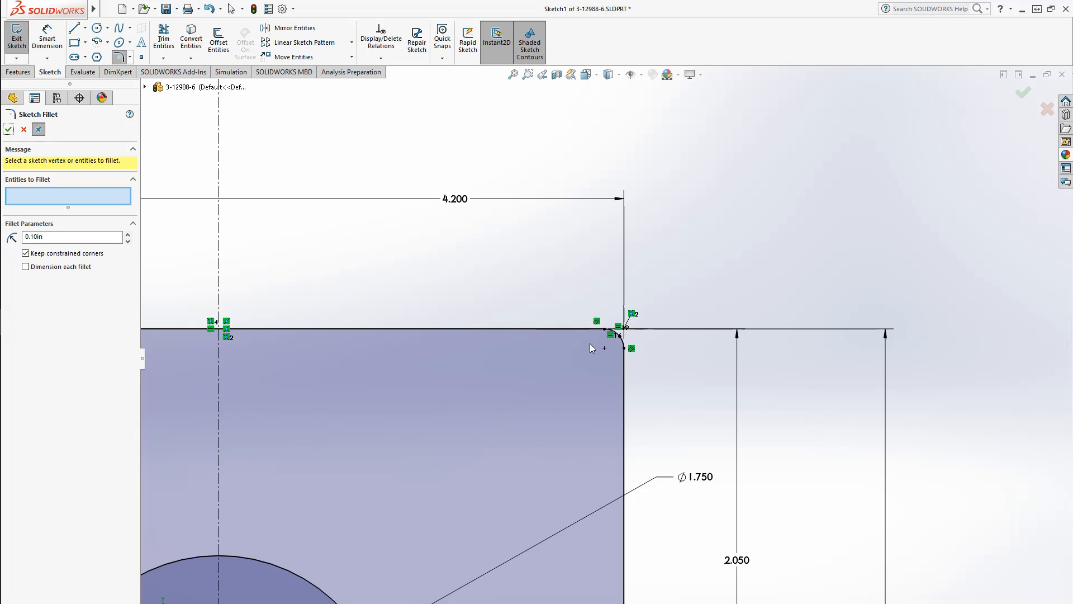
scroll(563, 426, up, 6)
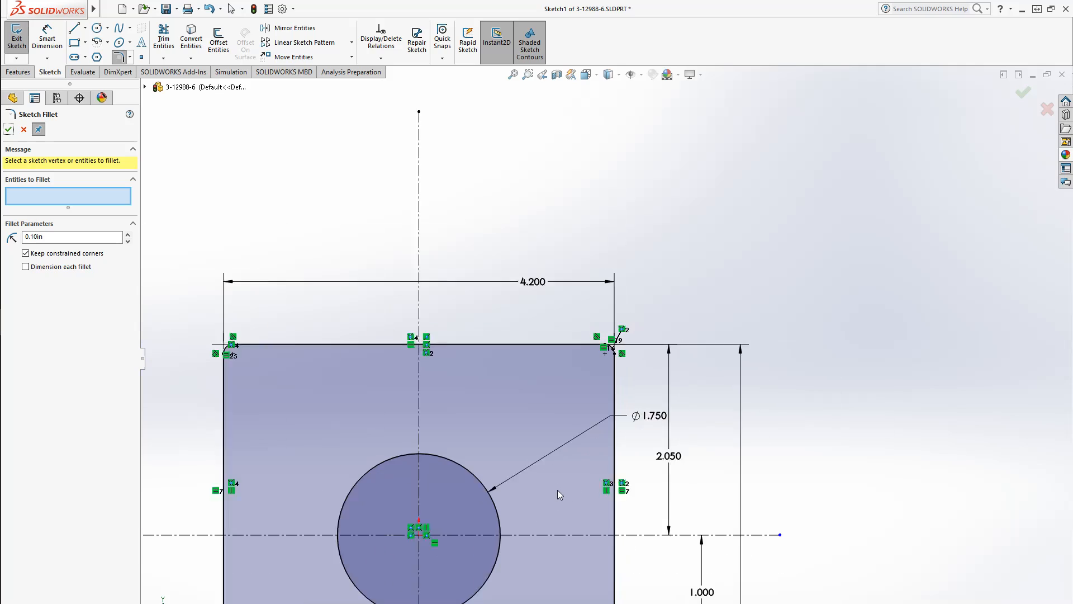
click(8, 129)
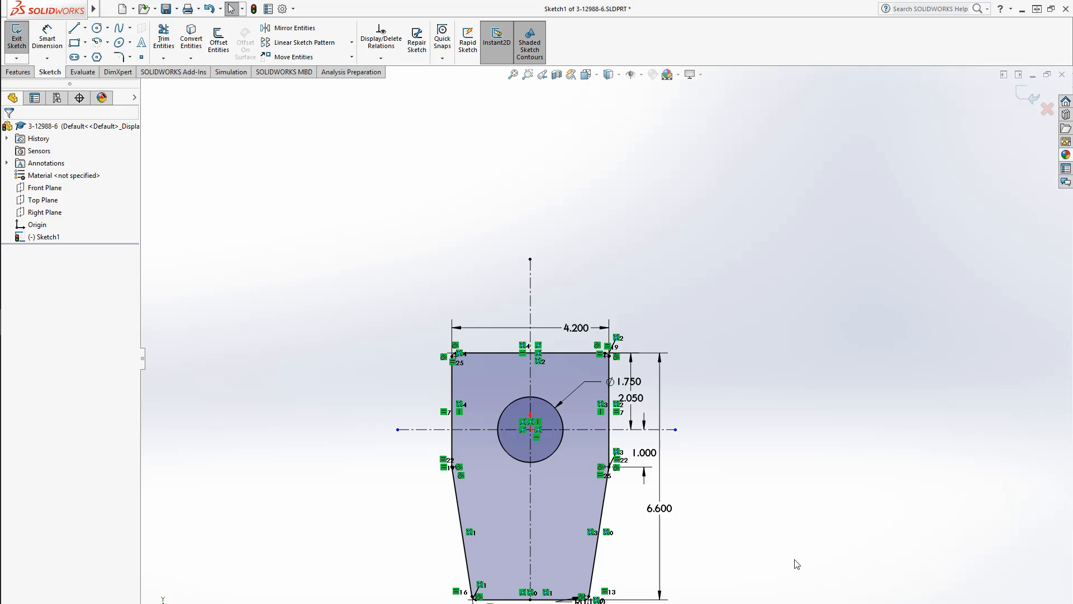
Extrude the sketch 0.094 in, taking the plate thickness from the parts list on the drawing
scroll(591, 562, up, 2)
scroll(562, 397, down, 5)
scroll(592, 273, up, 3)
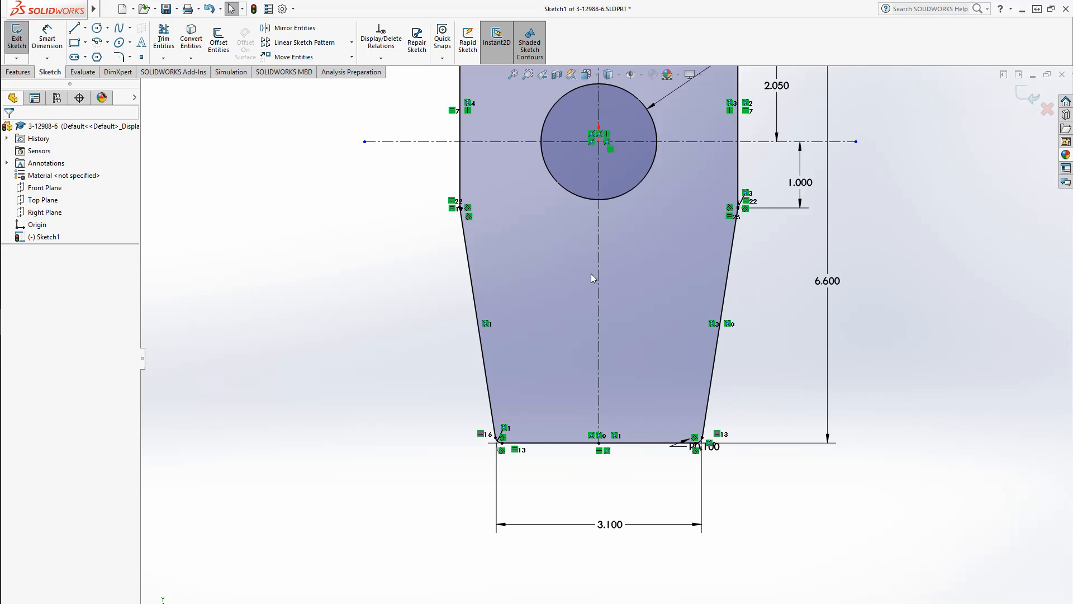
mouse_move(656, 263)
ctrl+middle_down()
mouse_move(654, 334)
mouse_move(629, 413)
ctrl+middle_up()
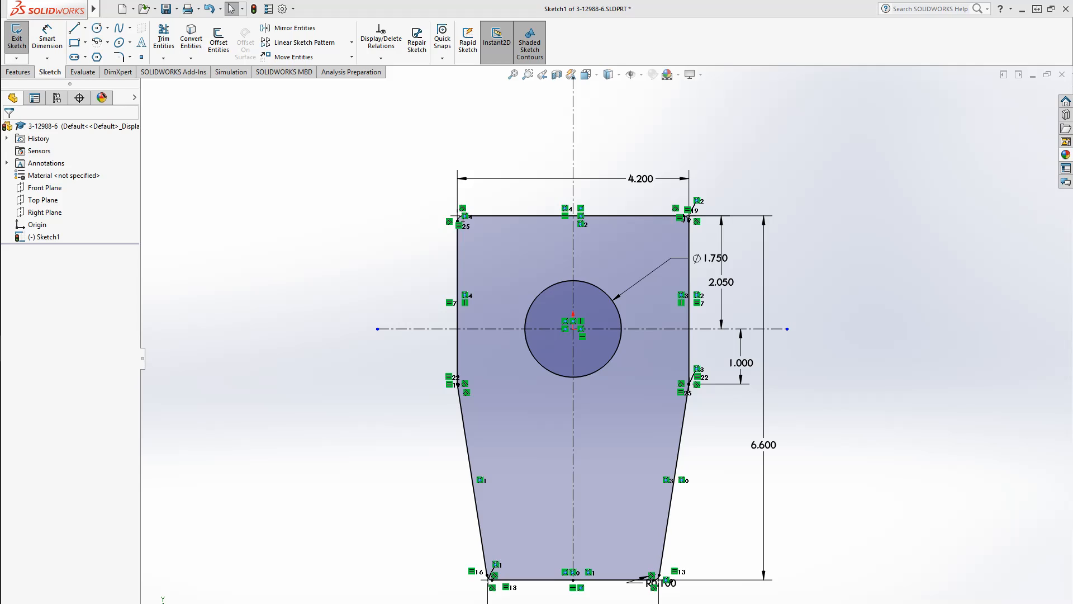
drag(0, 49, 473, 6)
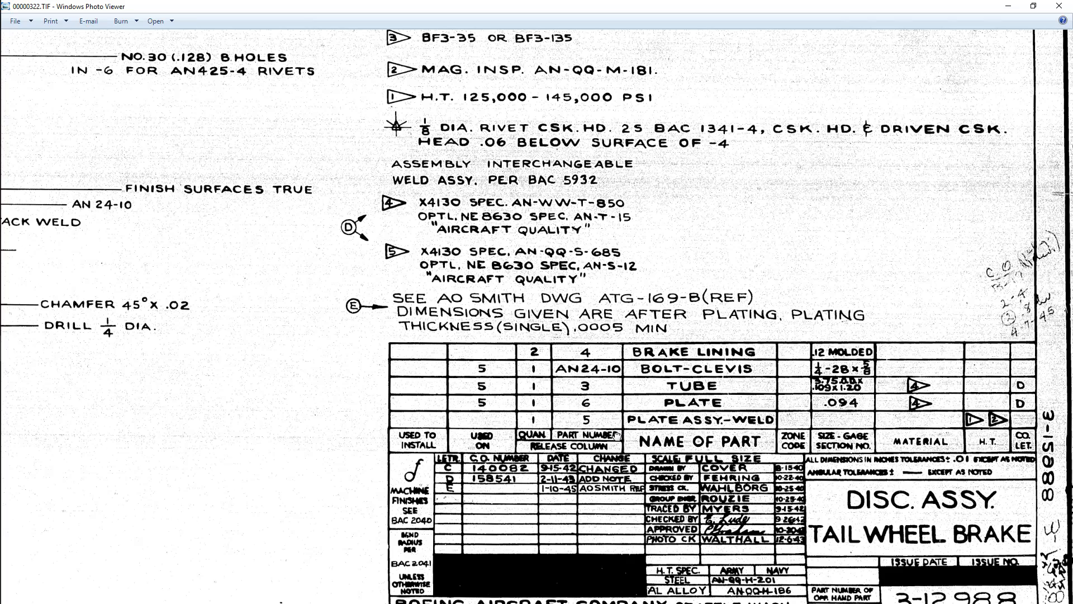
drag(617, 436, 610, 441)
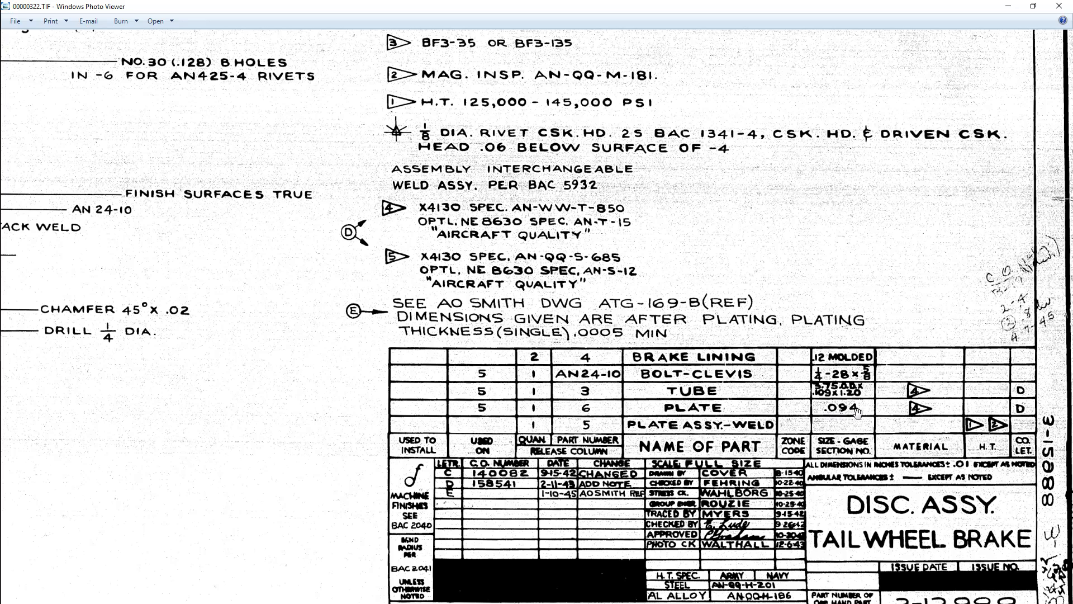
drag(924, 411, 942, 478)
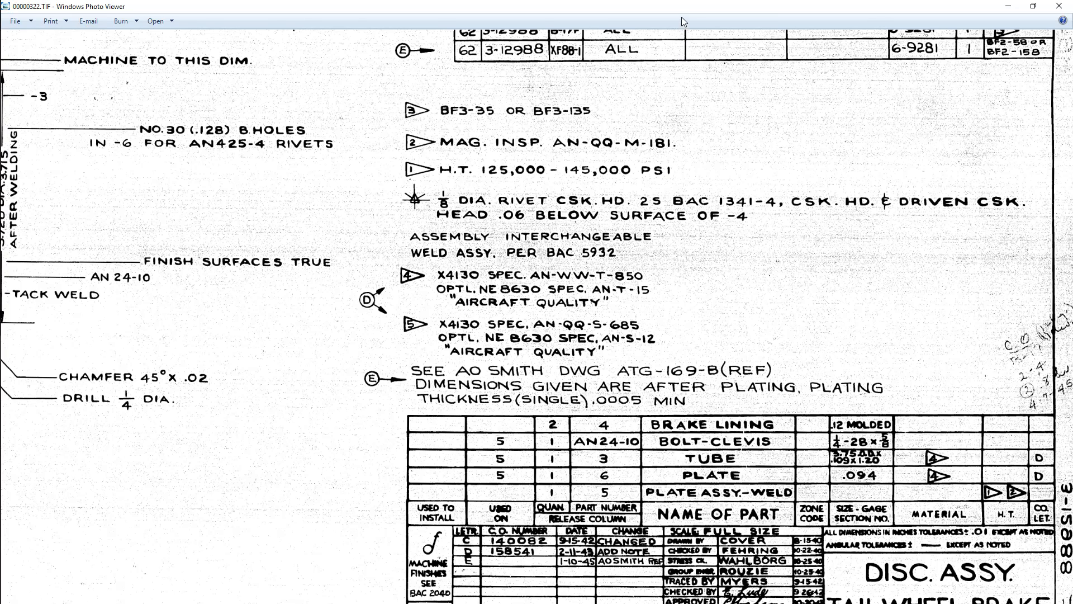
drag(682, 8, 1072, 205)
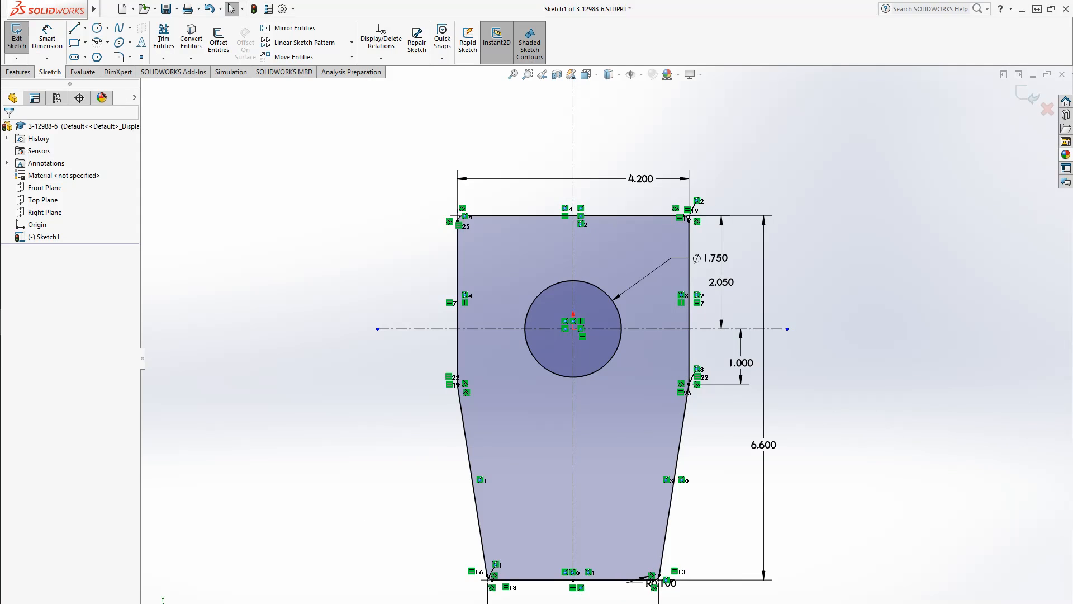
click(18, 72)
click(22, 38)
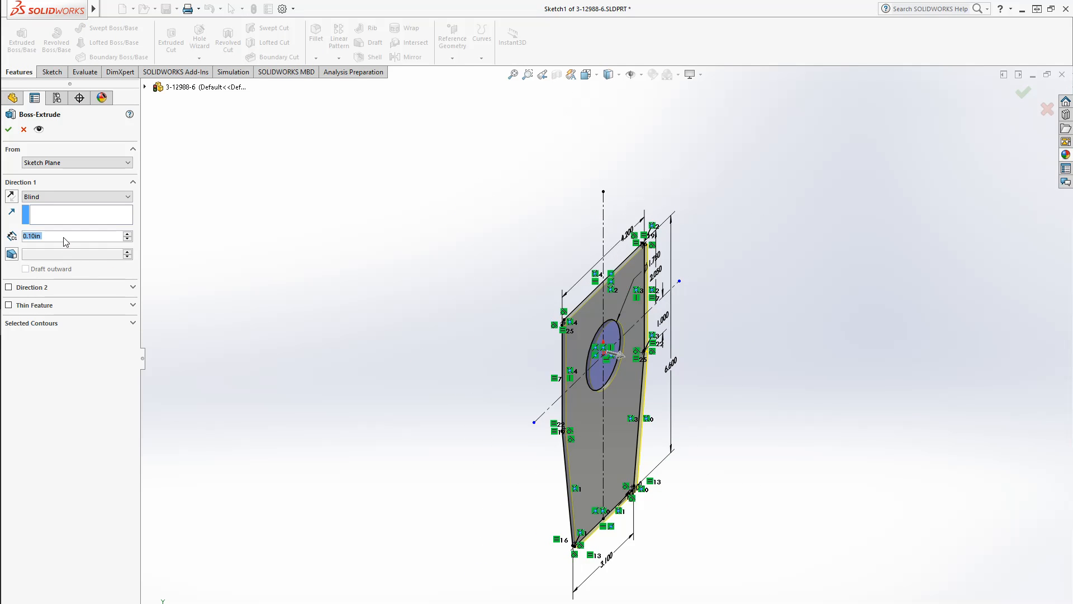
text(0.094)
key(Return)
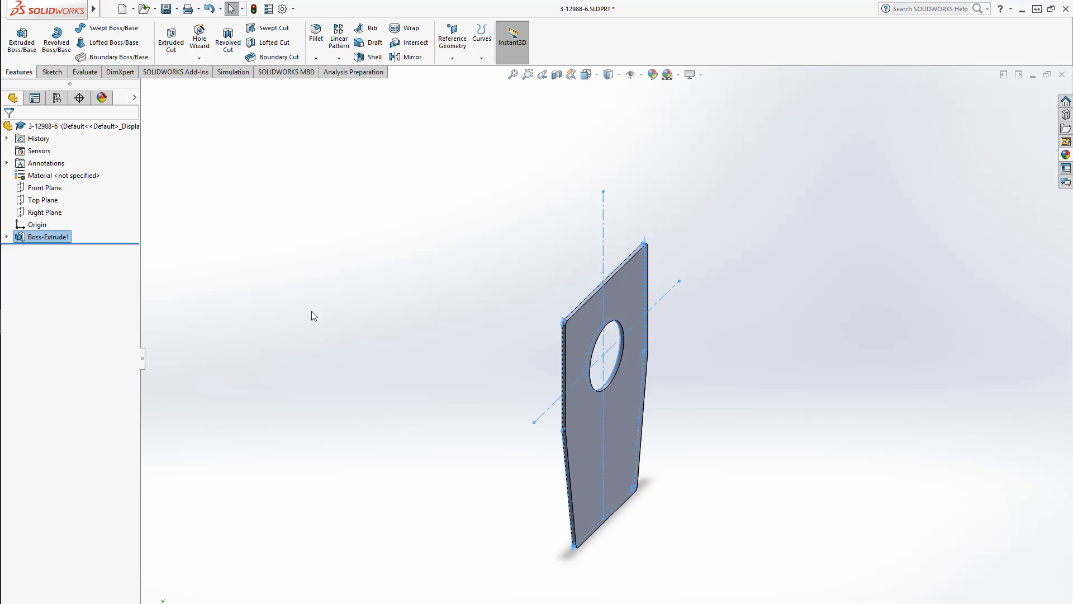
Assign AISI 4130 Steel, normalized at 870C as the part's material and save the part
right_click(59, 175)
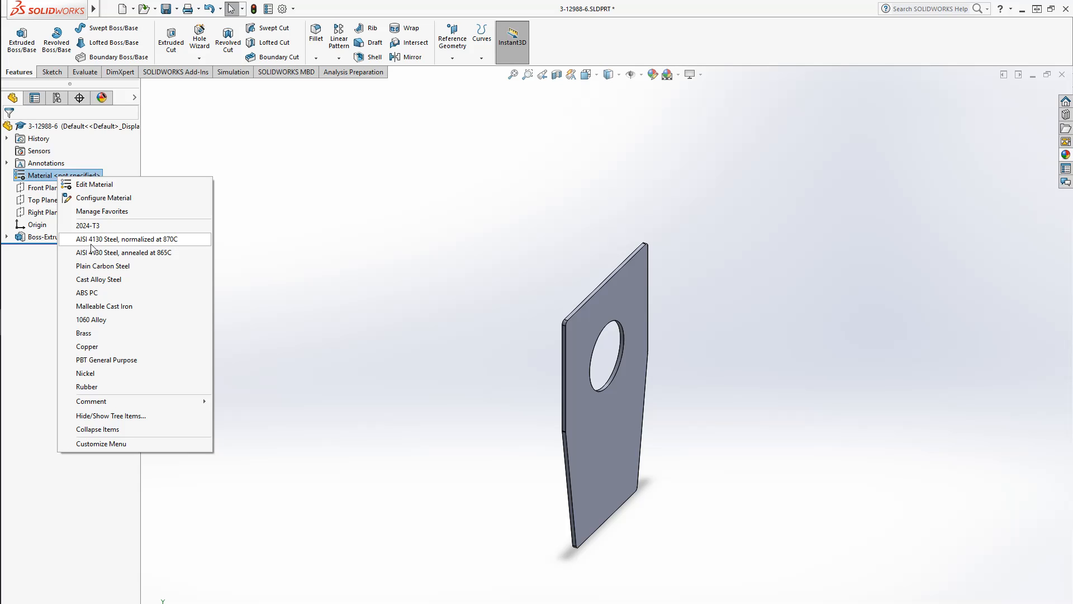
click(140, 240)
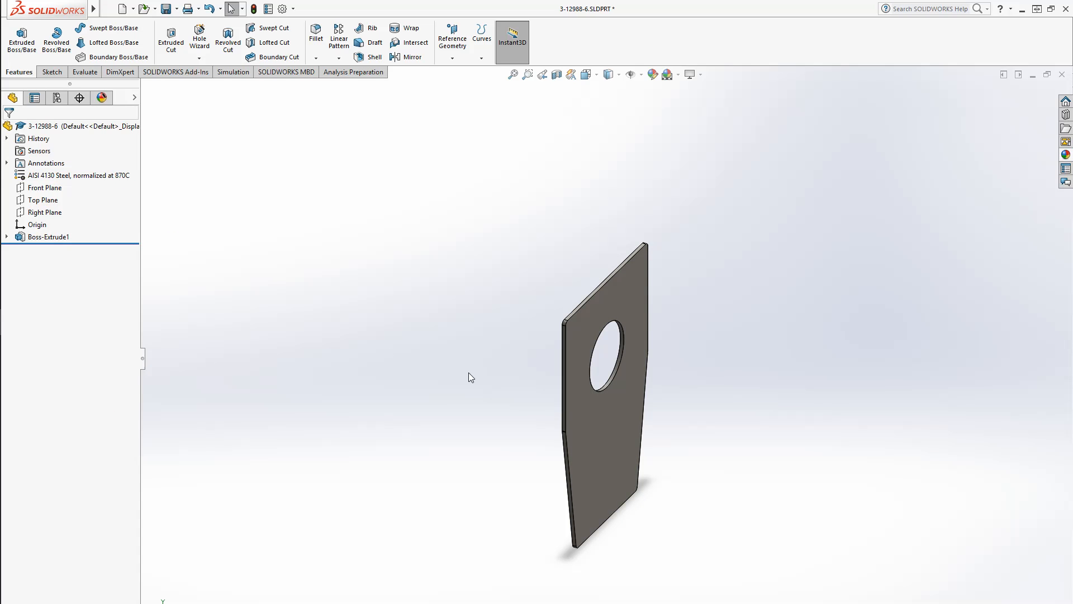
key(ctrl+s)
Open a new sketch on the plate's front face and draw a vertical centerline through the origin
middle_drag(477, 376, 453, 308)
click(51, 72)
click(23, 49)
click(626, 470)
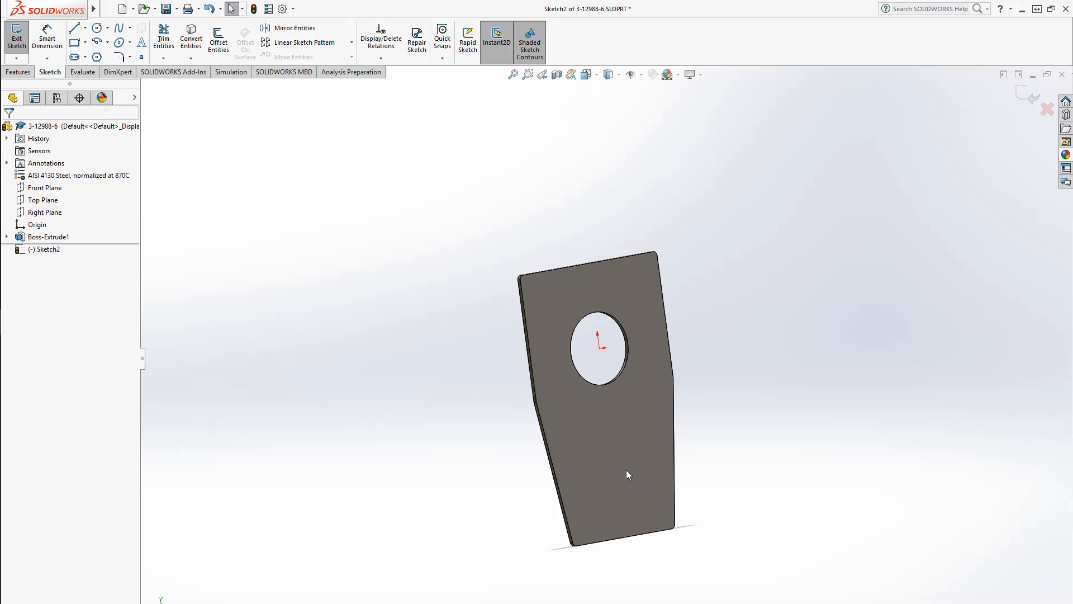
click(41, 251)
click(66, 233)
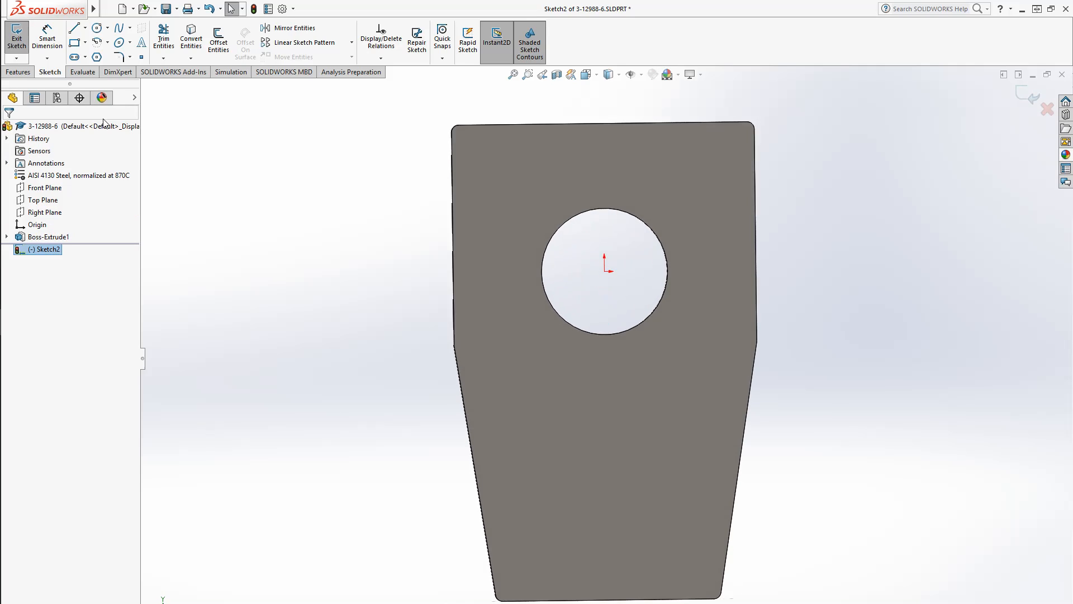
click(85, 28)
click(97, 56)
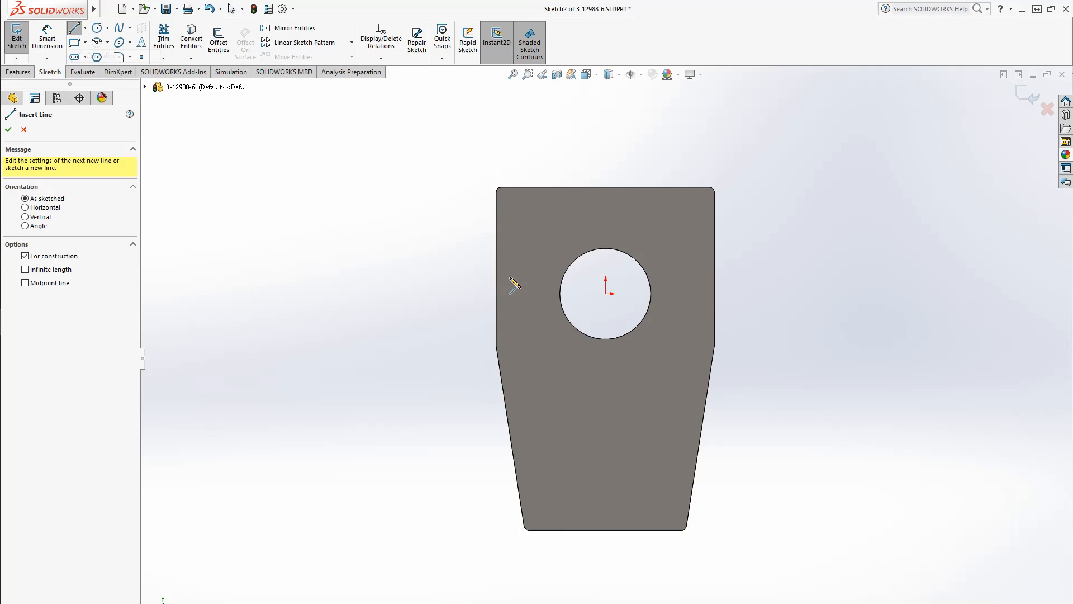
click(606, 144)
double_click(607, 601)
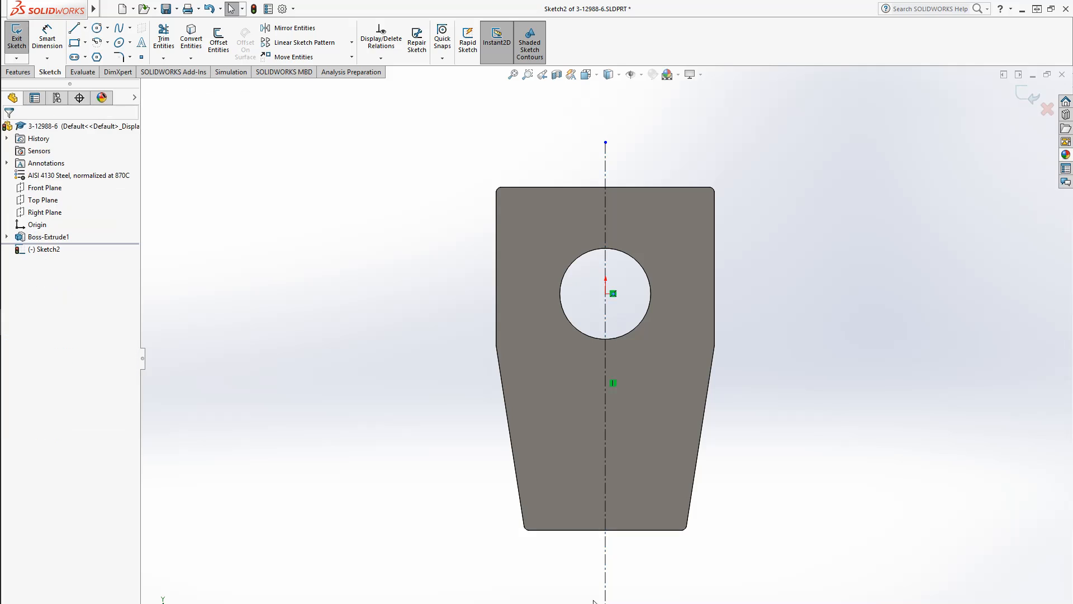
click(401, 294)
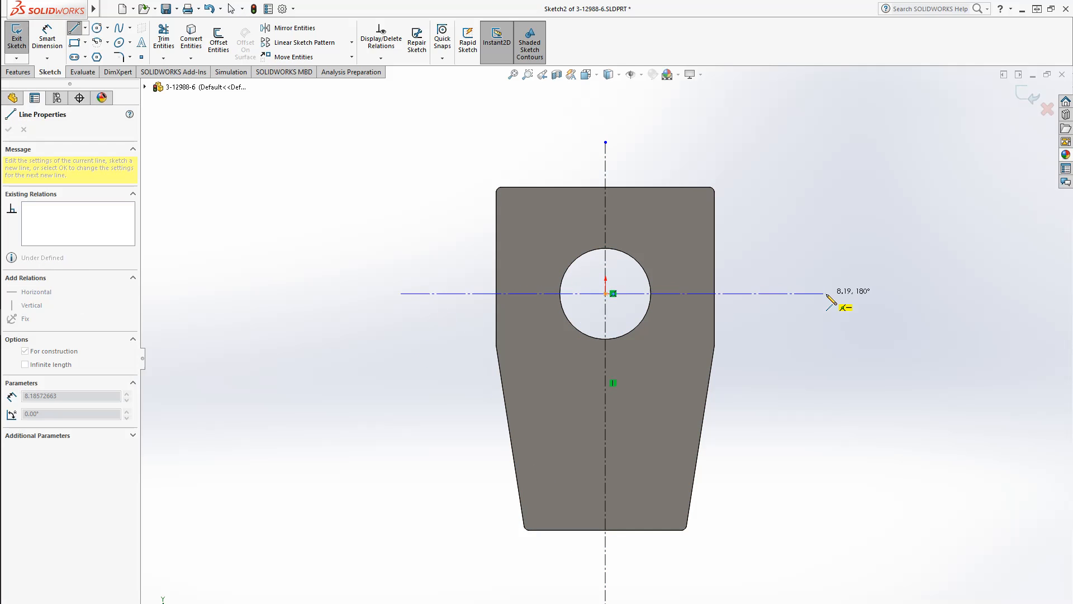
double_click(826, 297)
key(Escape)
click(806, 300)
key(Delete)
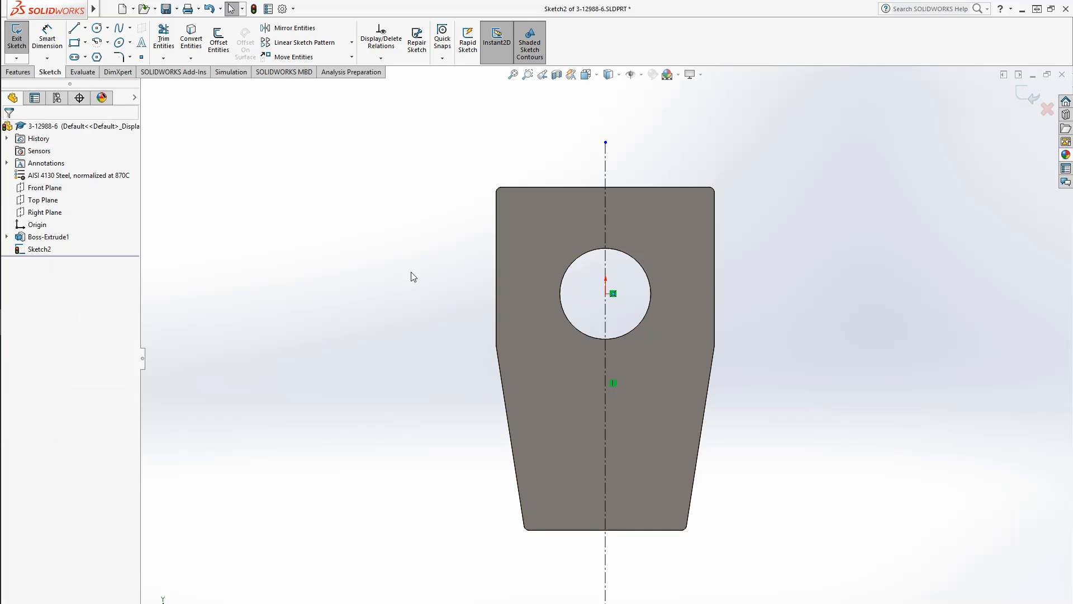
Draw a horizontal centerline through the hole's center, extending beyond both sides of the plate
click(85, 28)
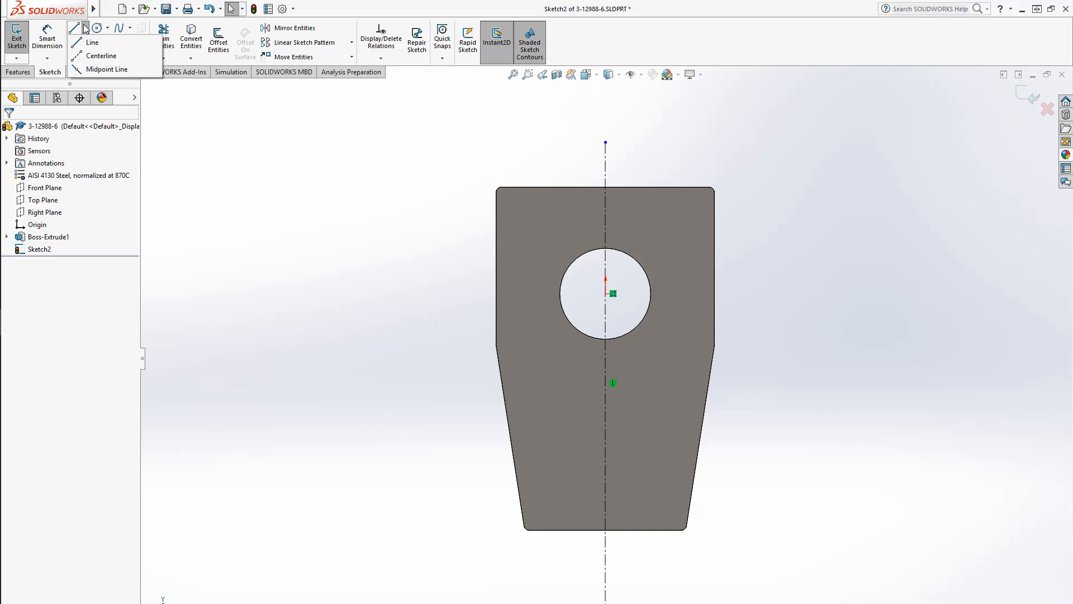
click(93, 56)
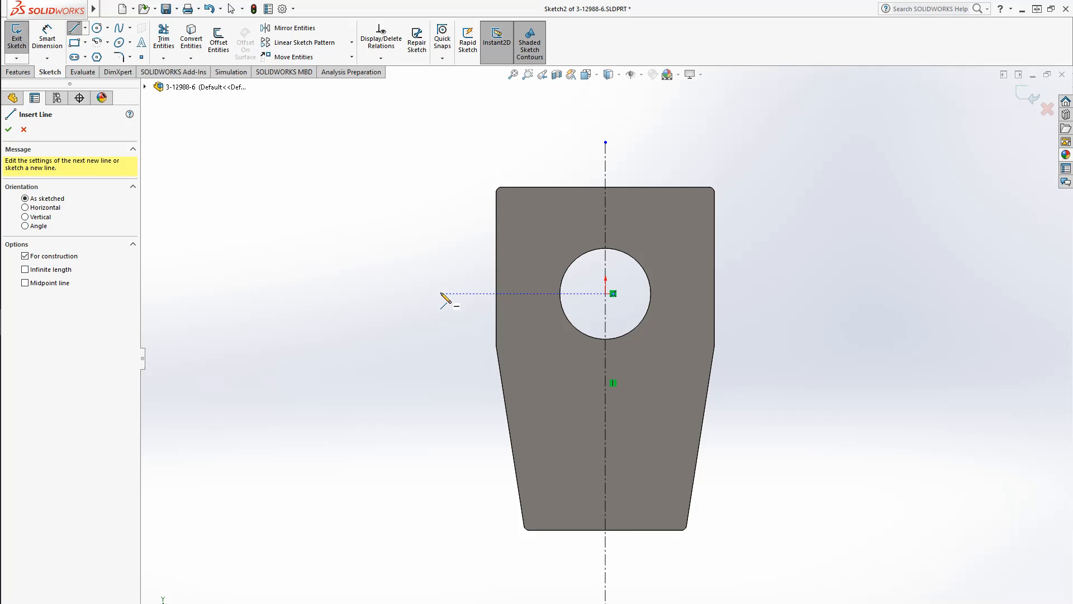
click(441, 294)
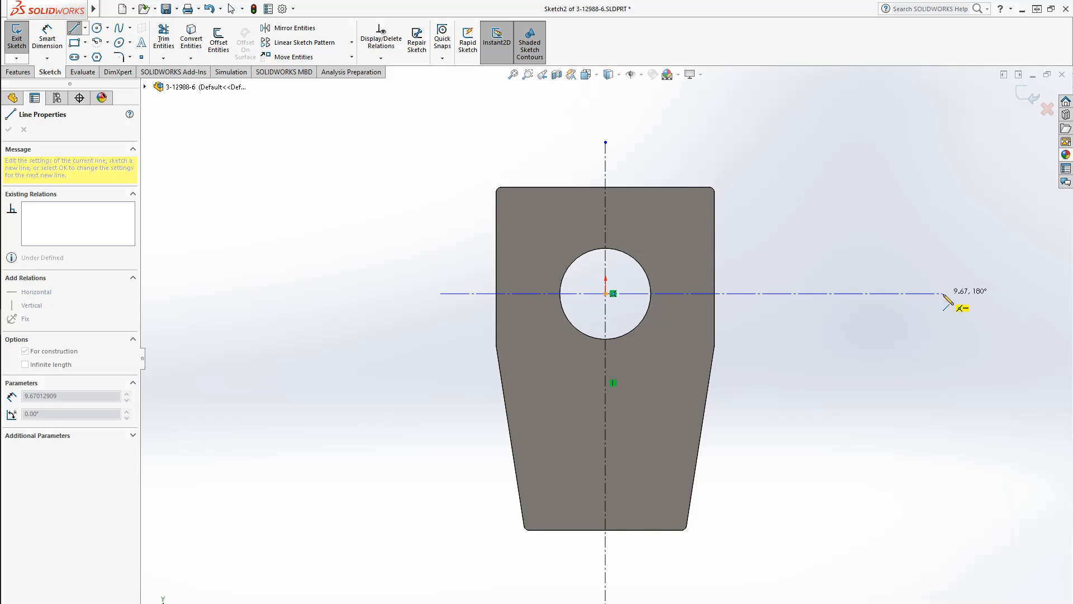
click(898, 293)
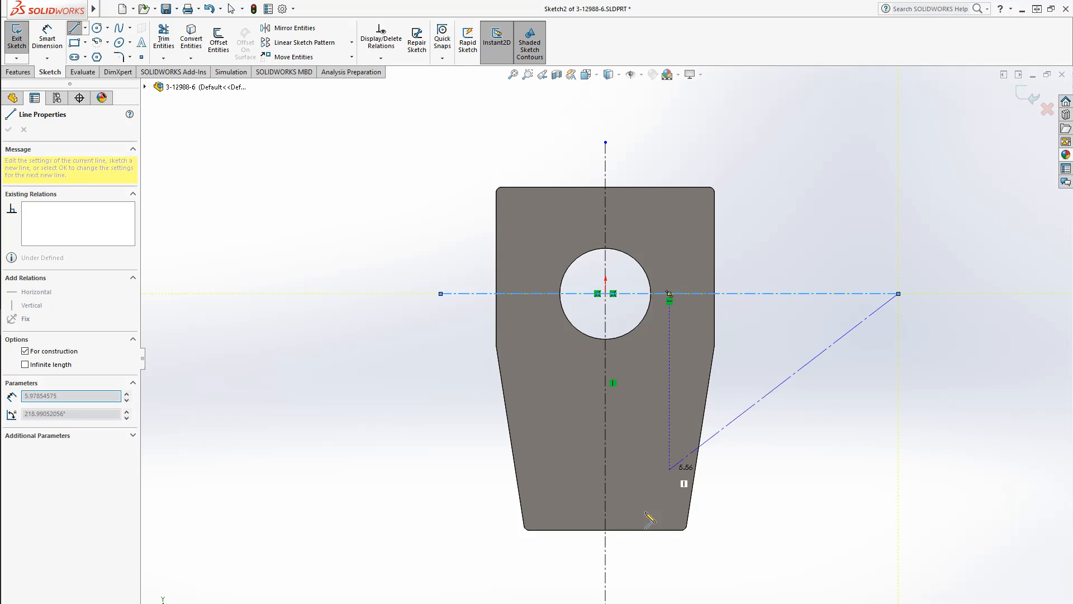
key(Escape)
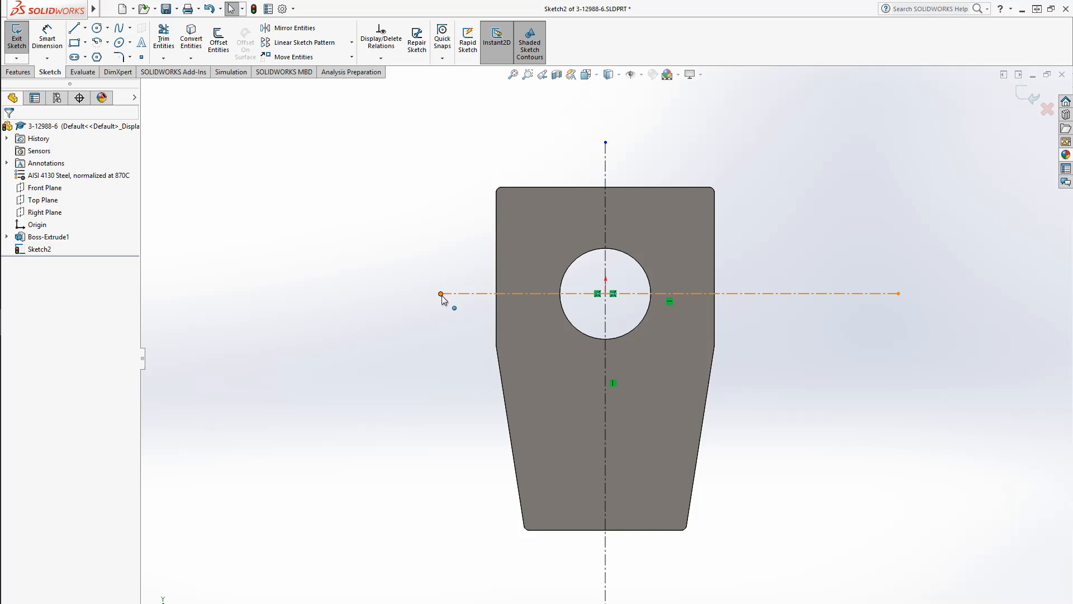
drag(441, 293, 369, 293)
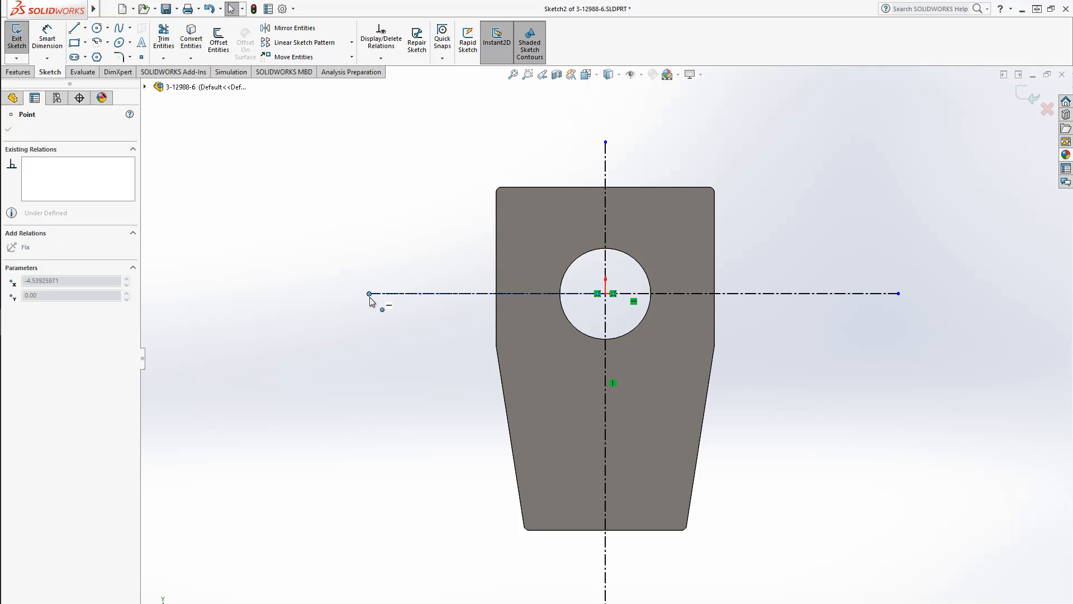
Make the vertical centerline infinite in length
click(606, 163)
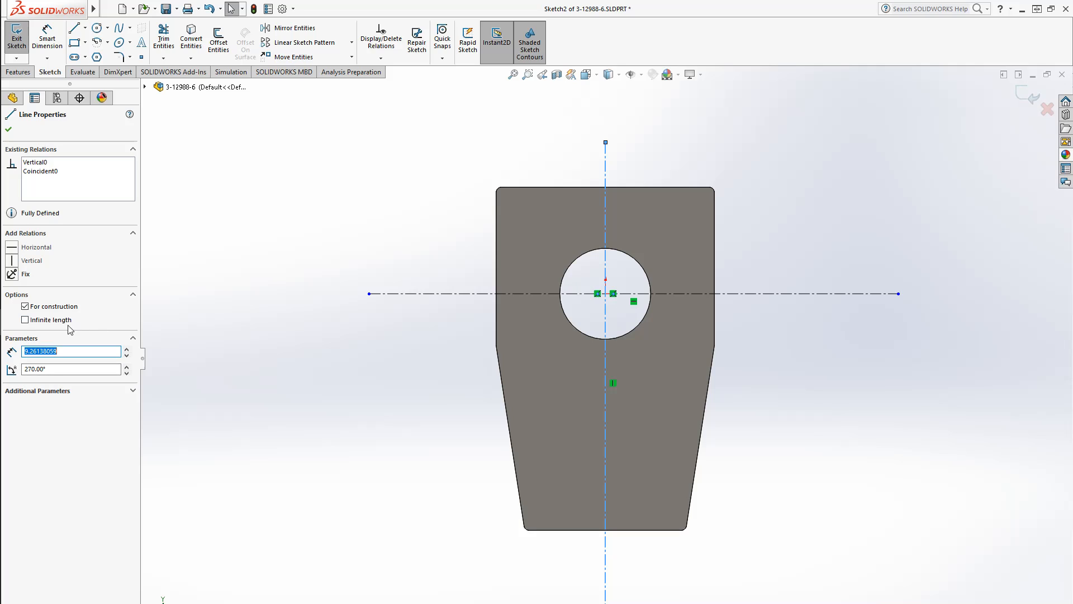
click(330, 422)
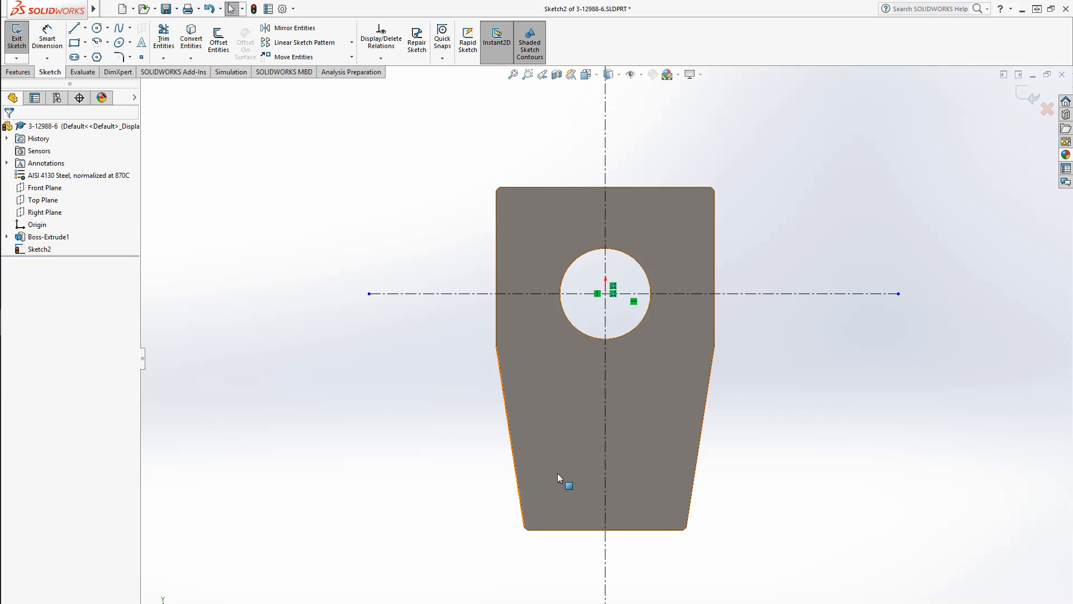
scroll(789, 497, down, 5)
scroll(501, 425, up, 8)
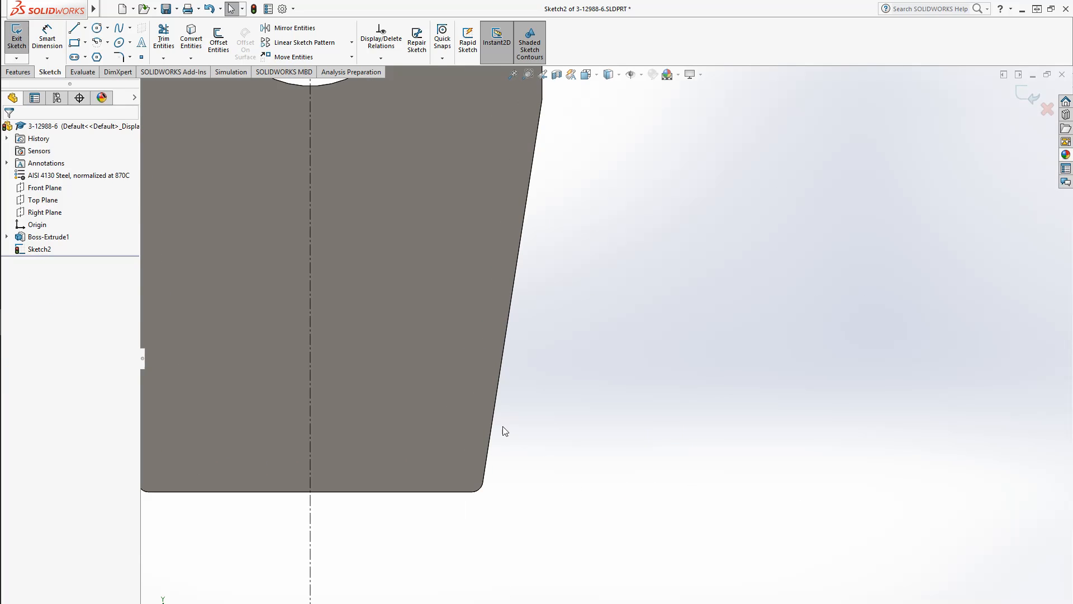
scroll(503, 423, up, 3)
scroll(515, 427, up, 3)
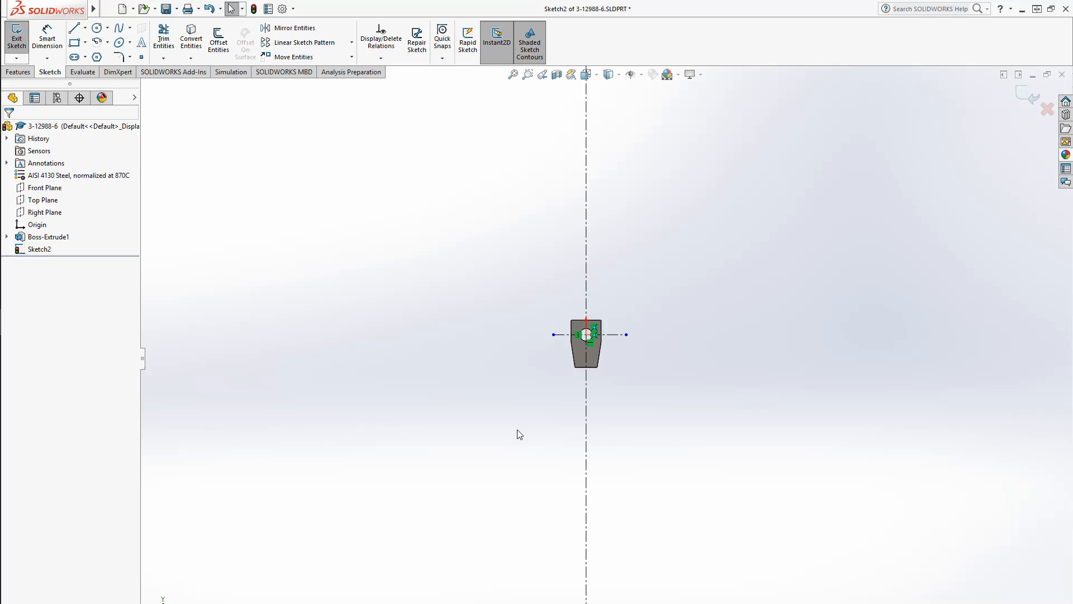
scroll(588, 419, down, 6)
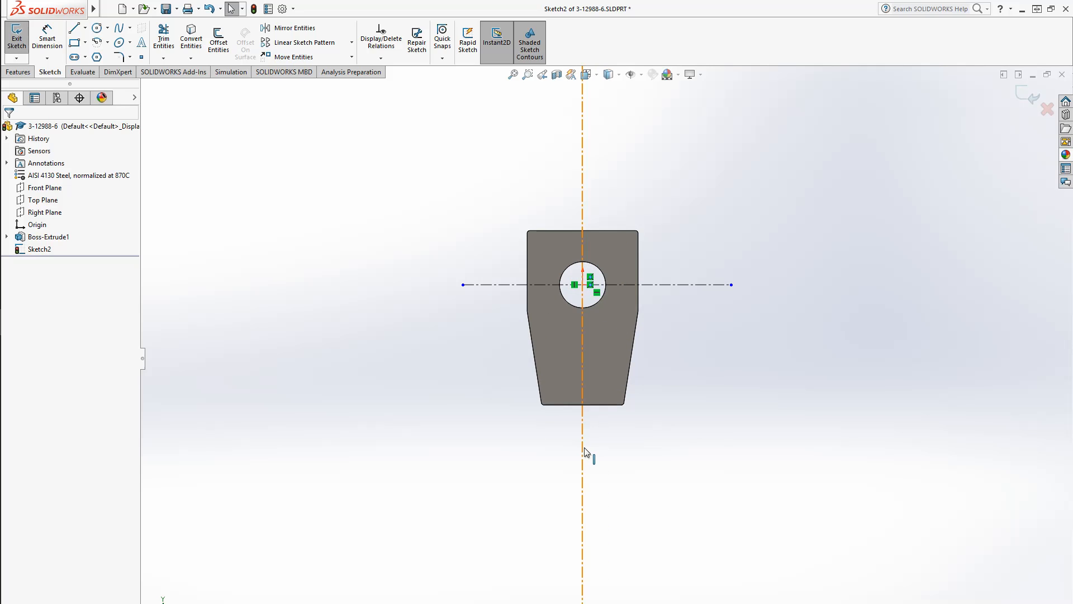
click(584, 452)
click(55, 319)
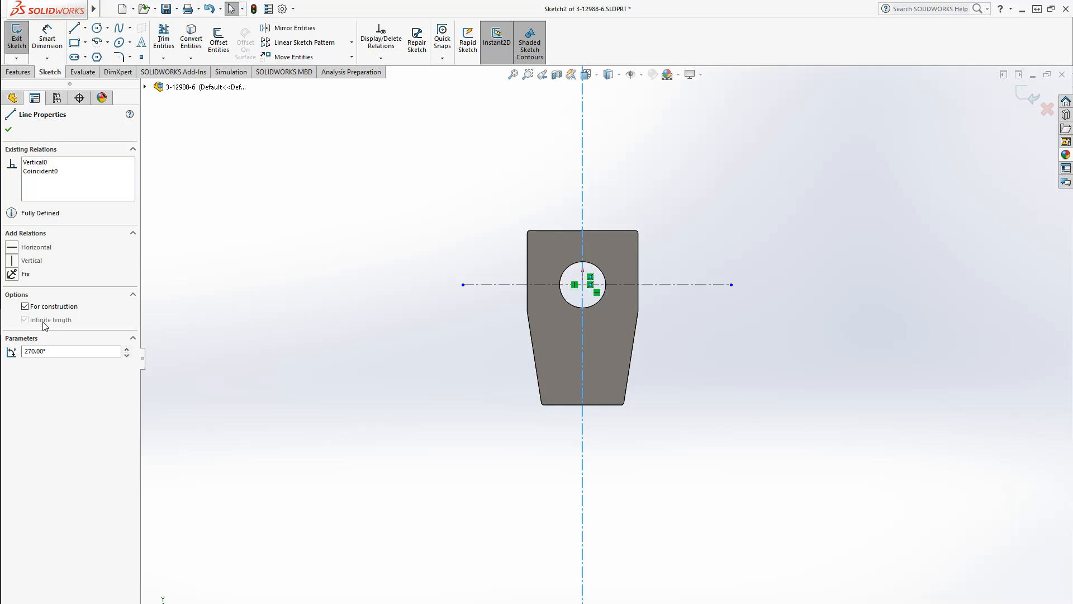
click(374, 354)
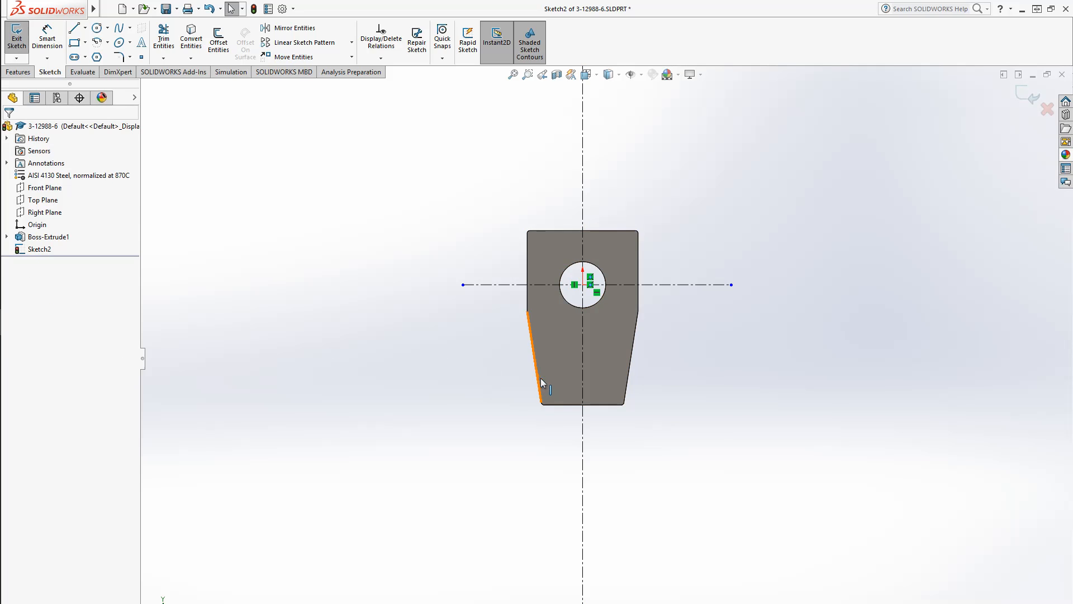
scroll(547, 342, down, 3)
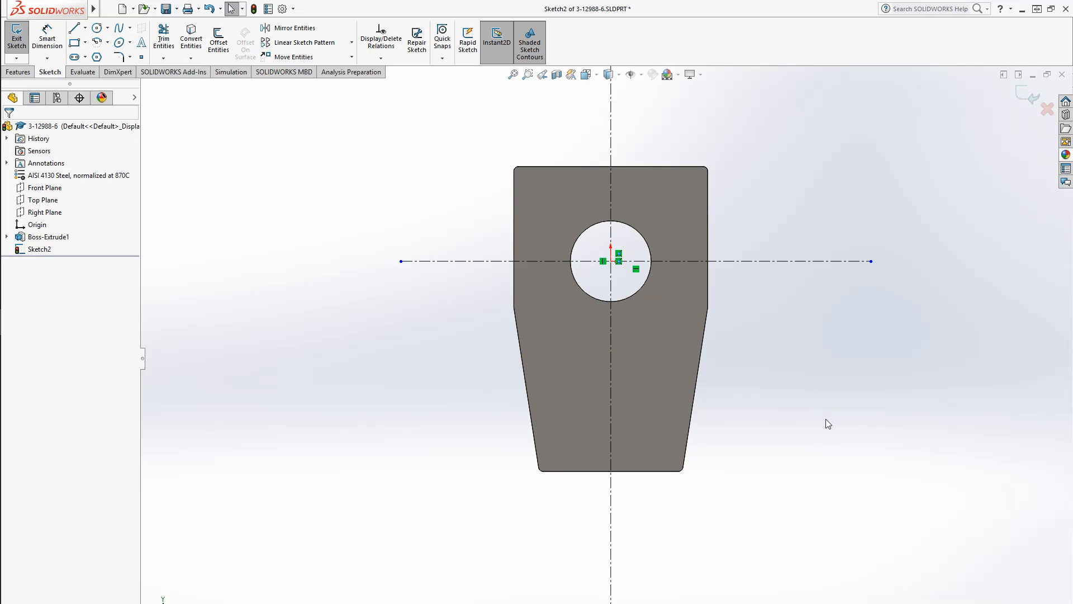
scroll(721, 433, up, 10)
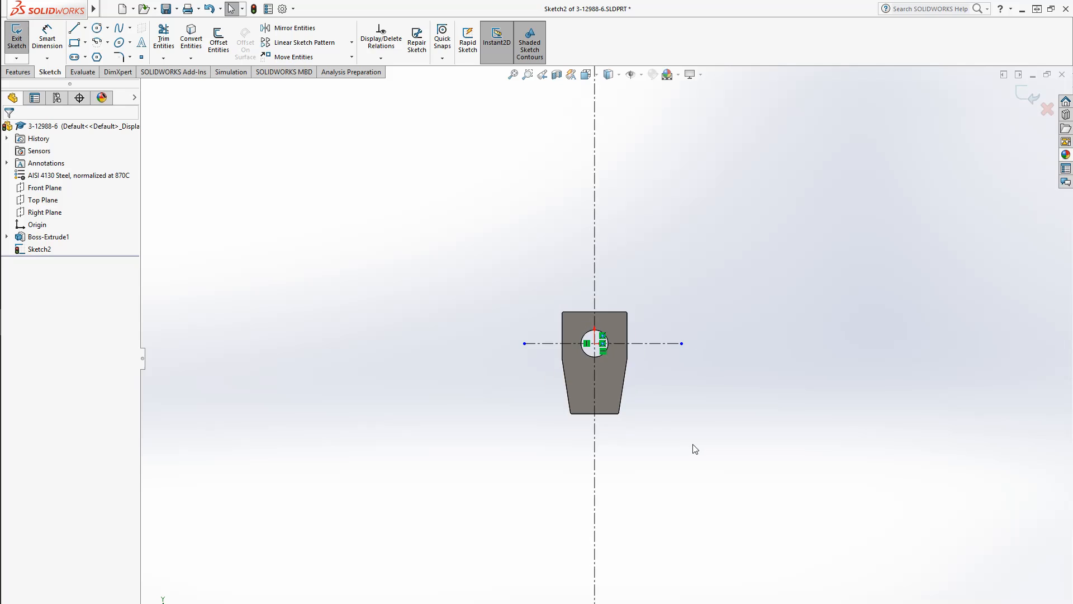
scroll(693, 457, up, 5)
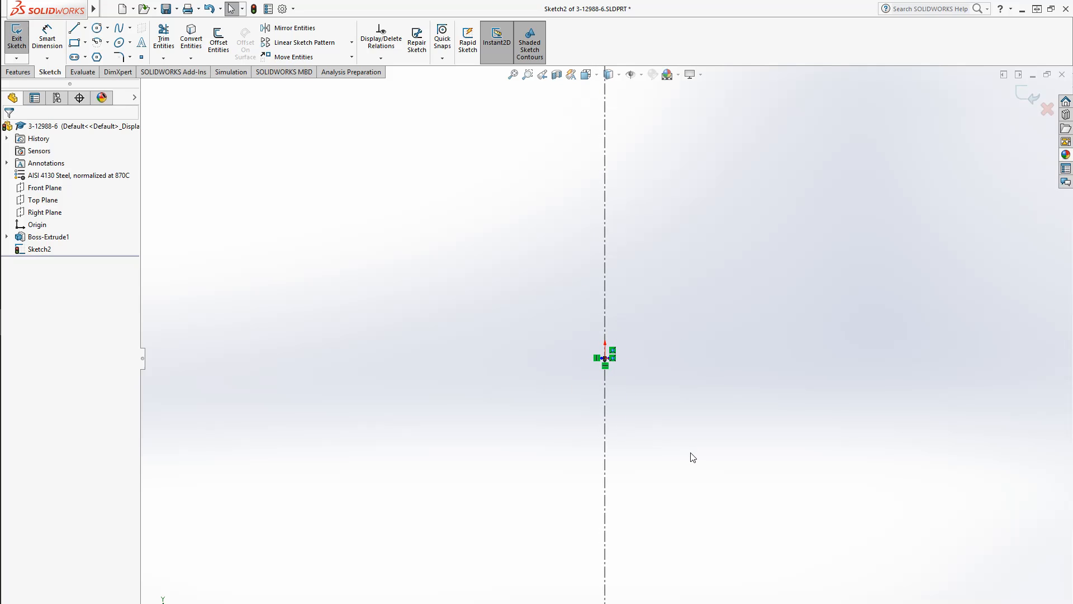
scroll(612, 358, down, 5)
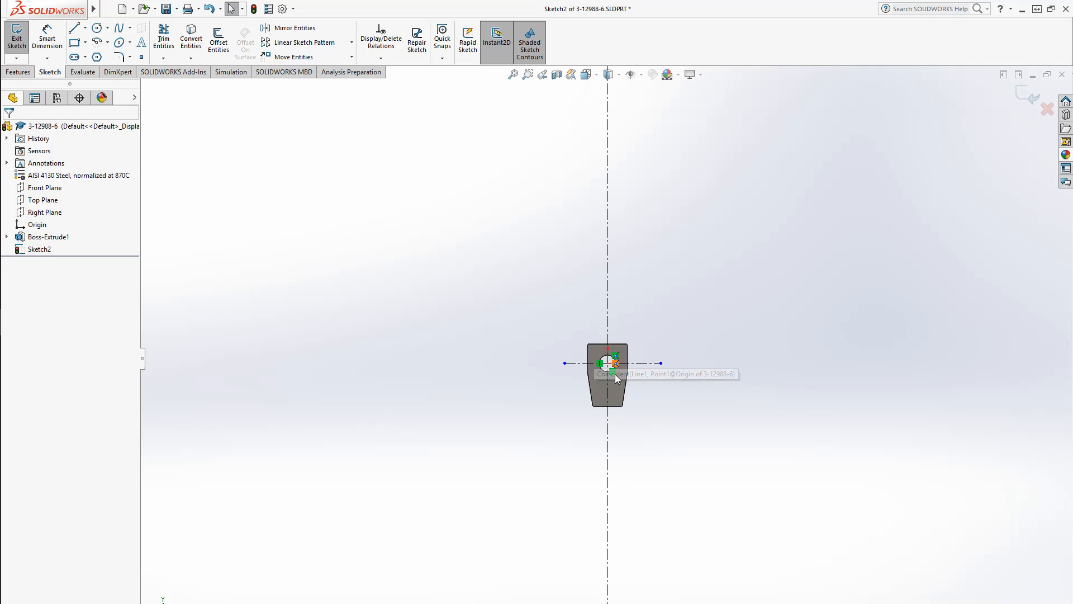
scroll(614, 384, down, 5)
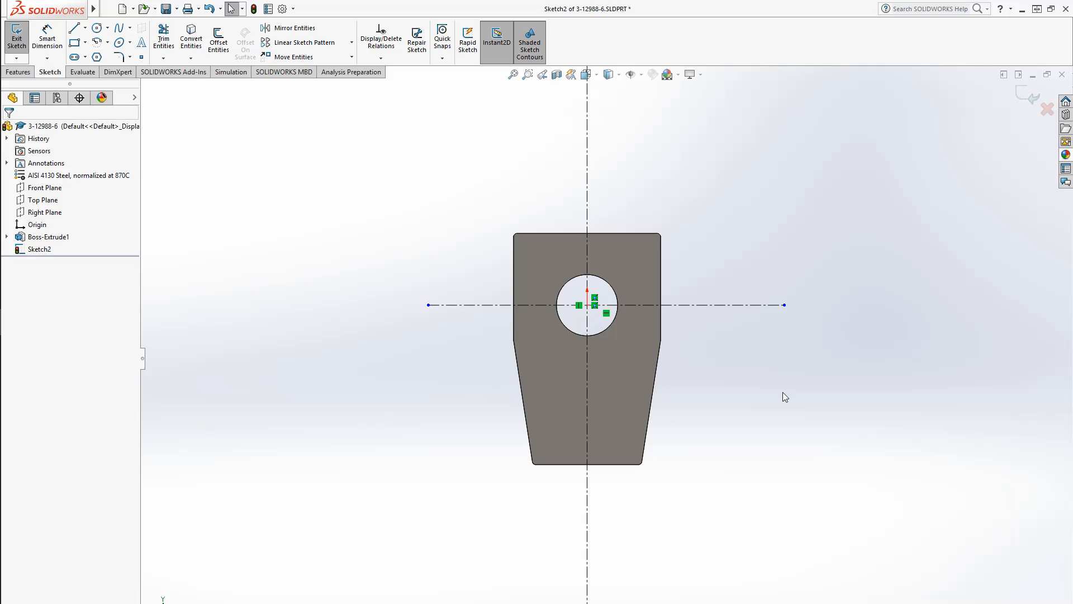
scroll(596, 419, down, 3)
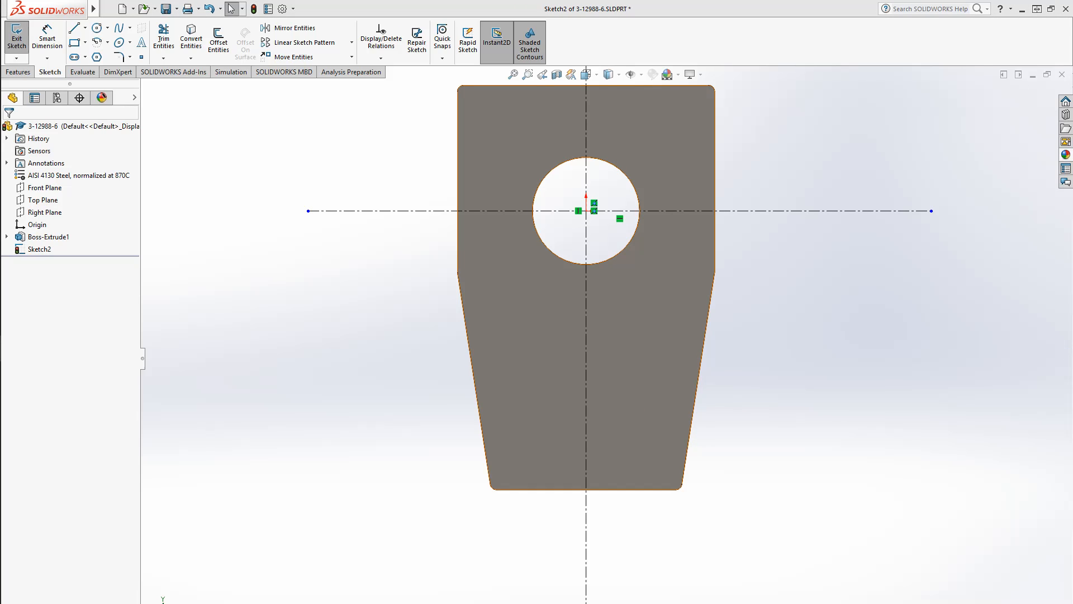
Draw two short horizontal centerlines starting on the vertical centerline in the lower part of the plate
click(85, 28)
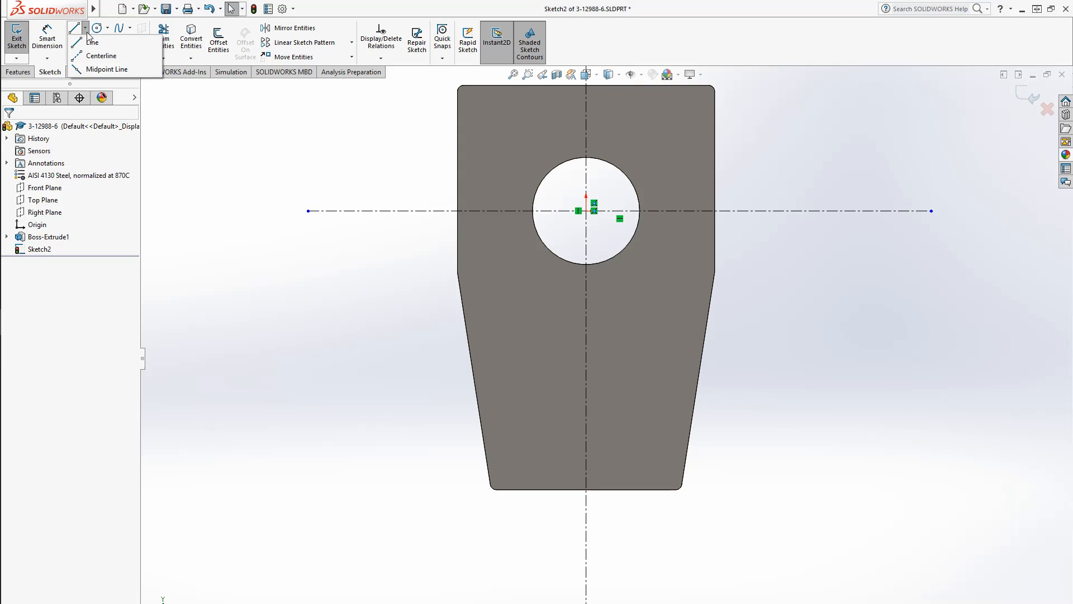
click(93, 56)
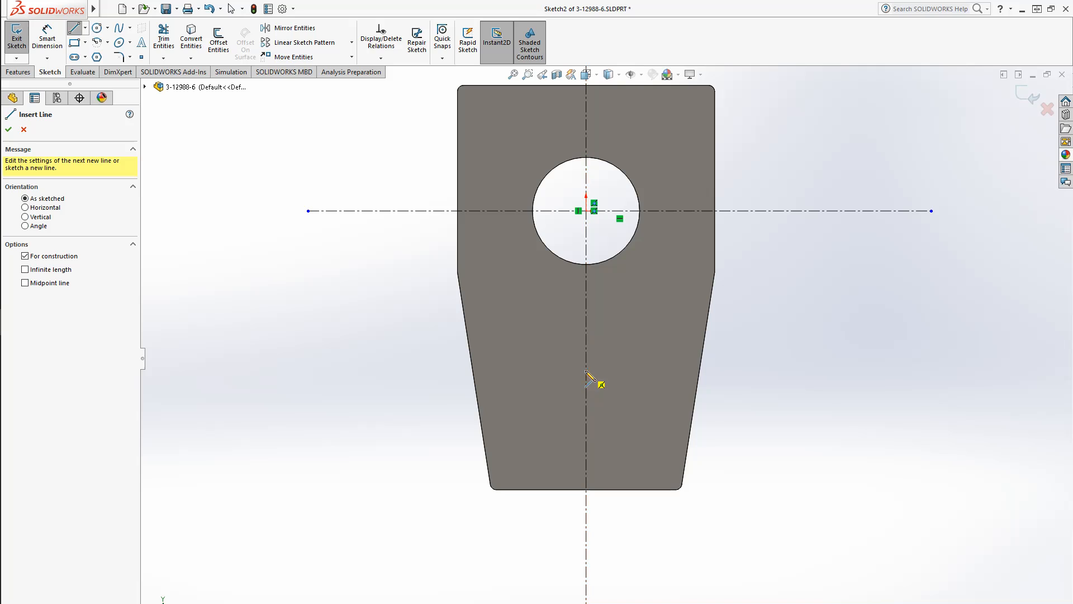
click(586, 370)
click(636, 370)
key(Escape)
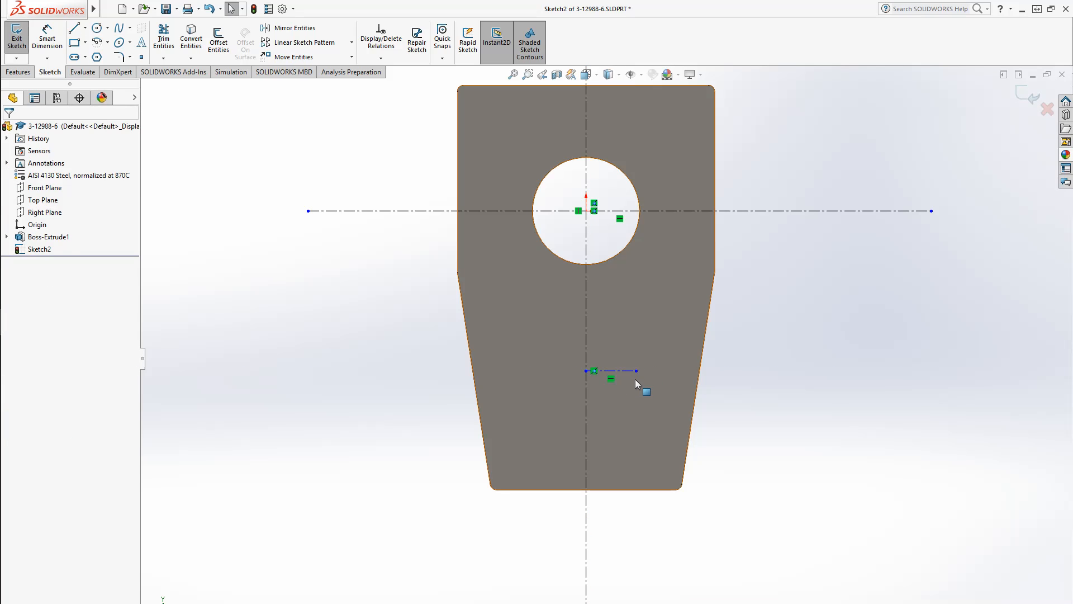
key(Return)
click(586, 431)
click(629, 430)
key(Escape)
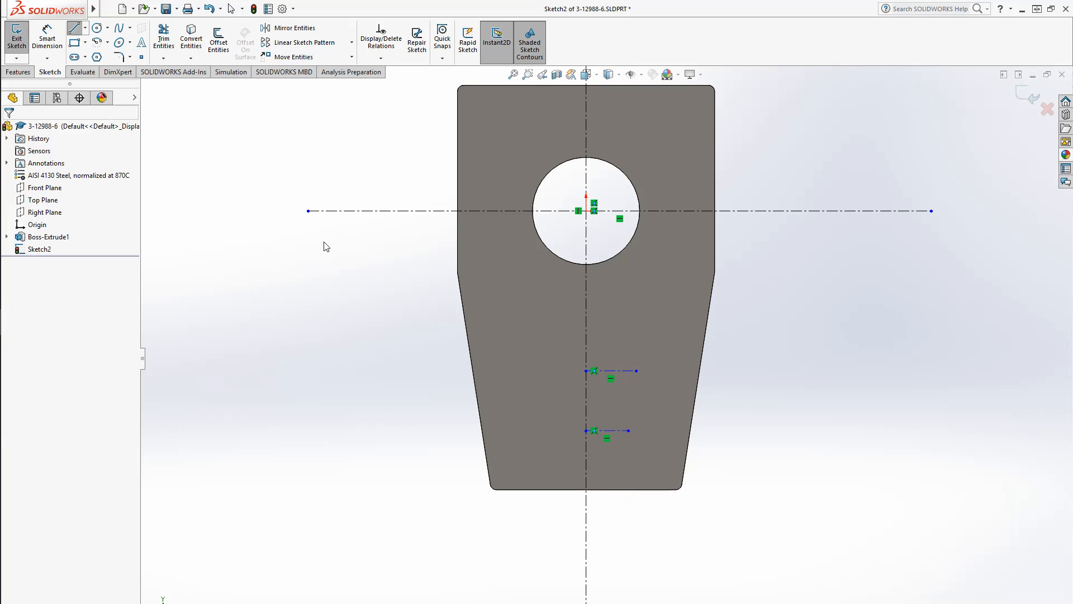
Draw three circles: one near the plate's right edge and two centered on the ends of the short centerlines
click(97, 28)
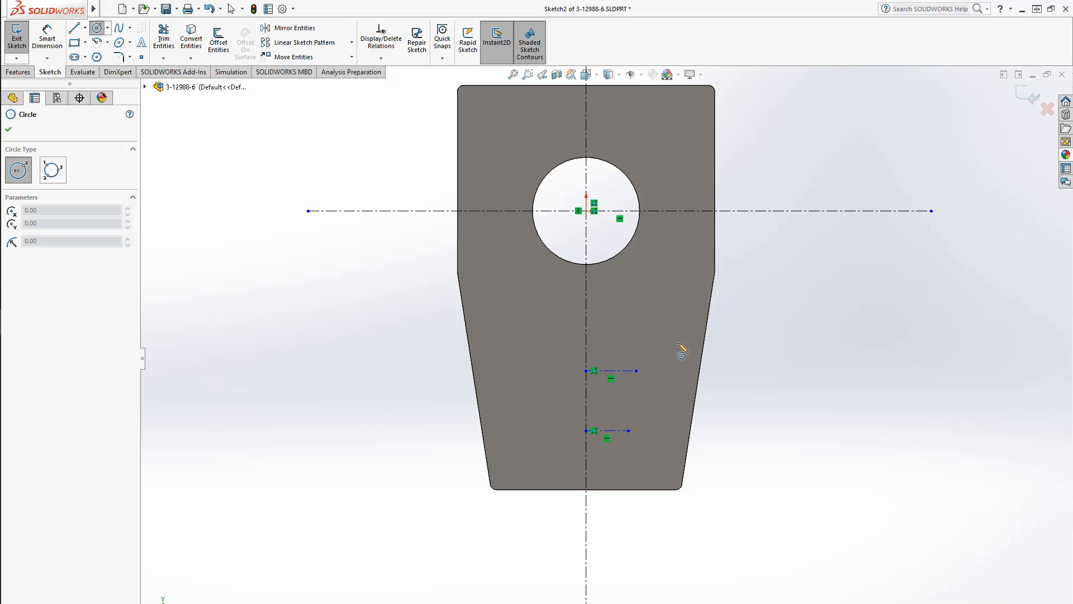
click(678, 342)
click(688, 352)
click(637, 371)
click(651, 385)
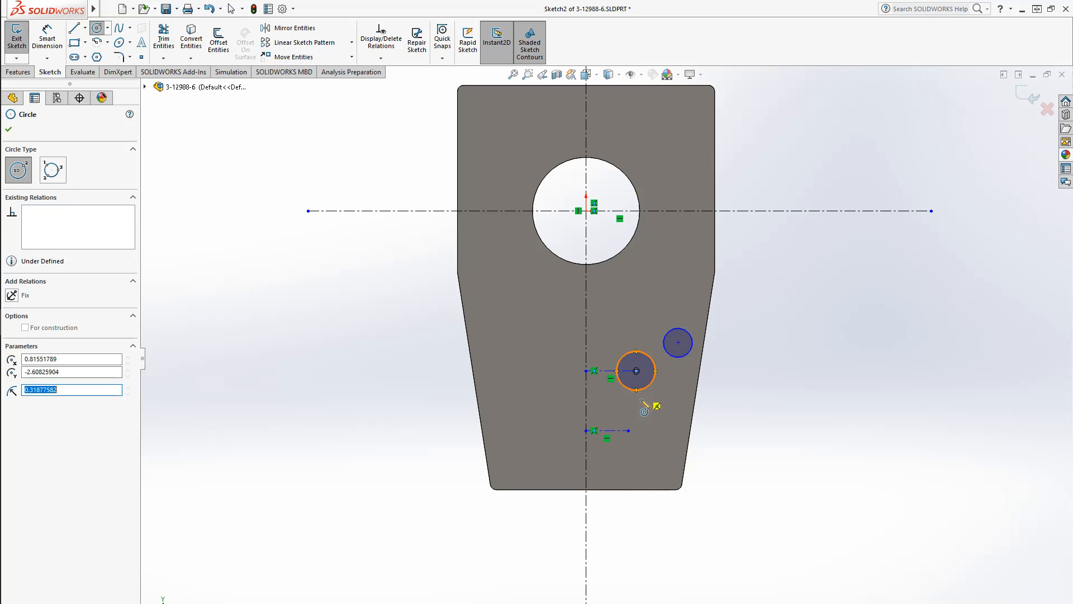
click(628, 430)
click(646, 448)
key(Escape)
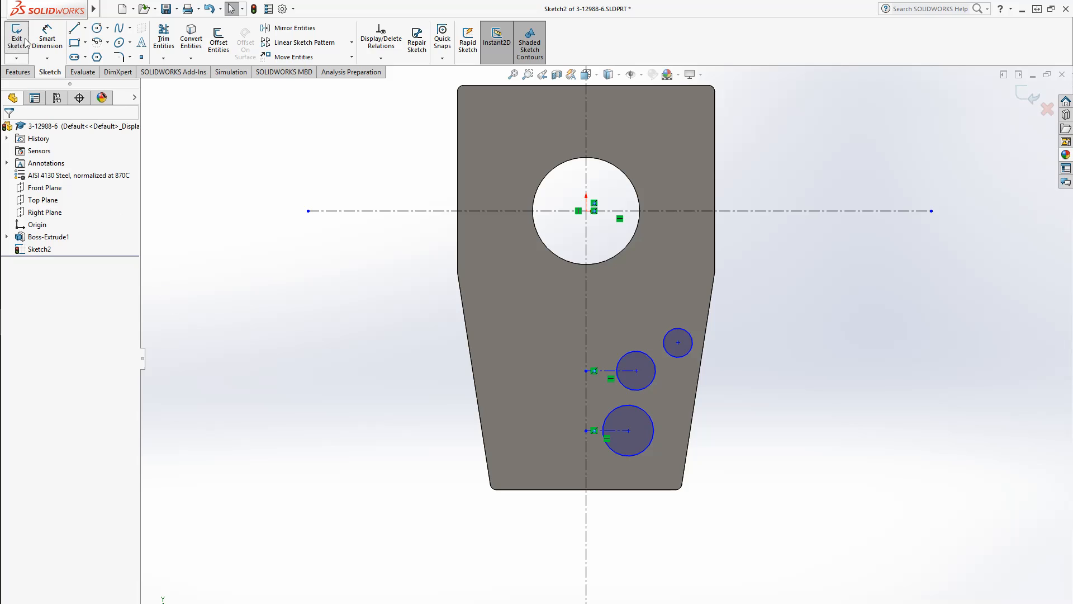
Dimension the lowest circle's diameter as 9/16 in
click(45, 42)
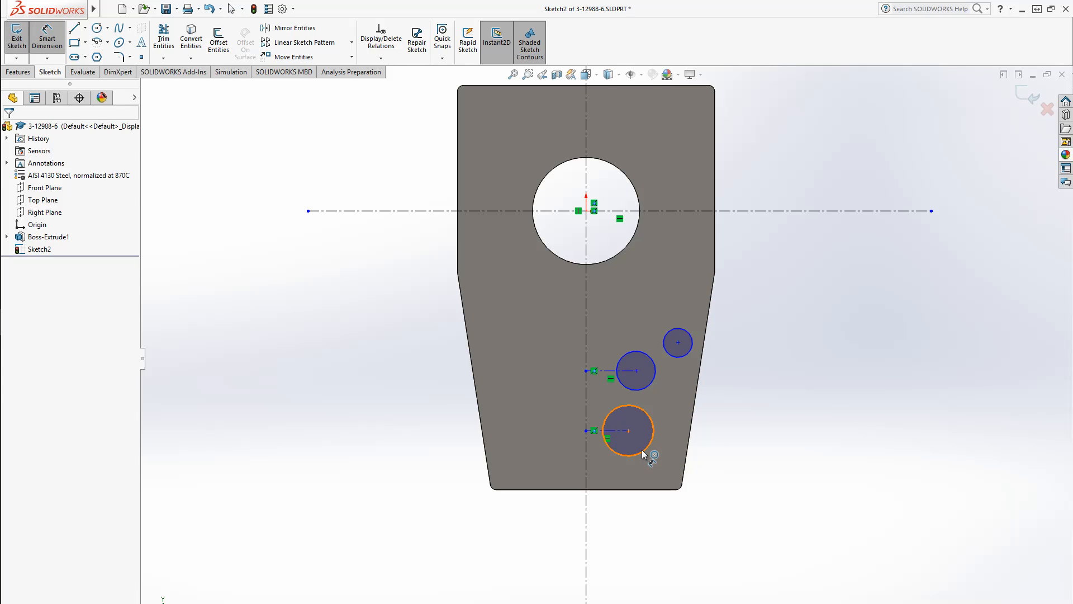
click(643, 452)
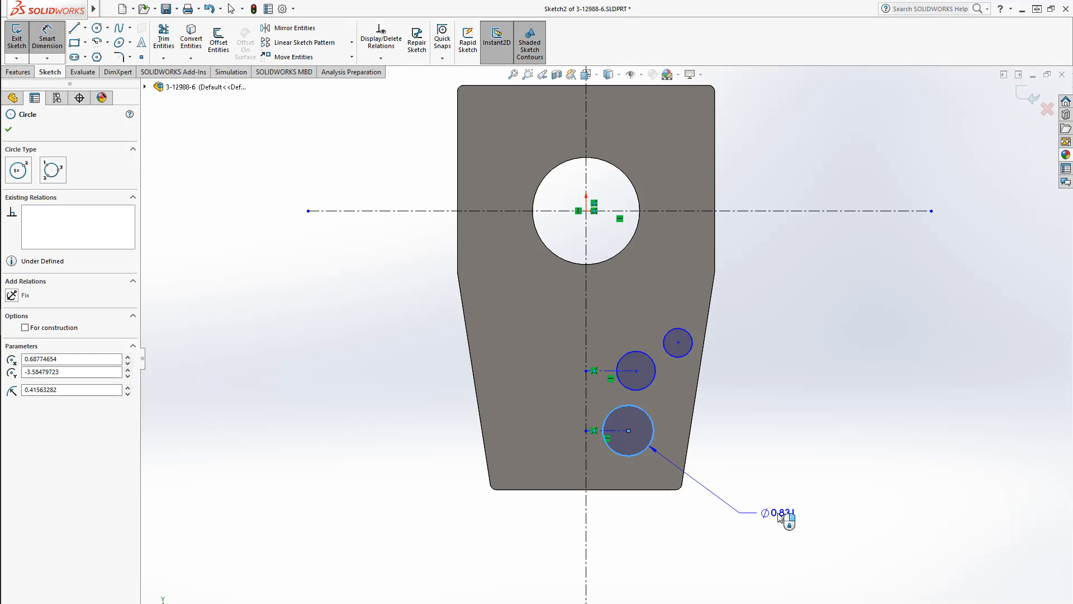
click(780, 517)
text(9/16)
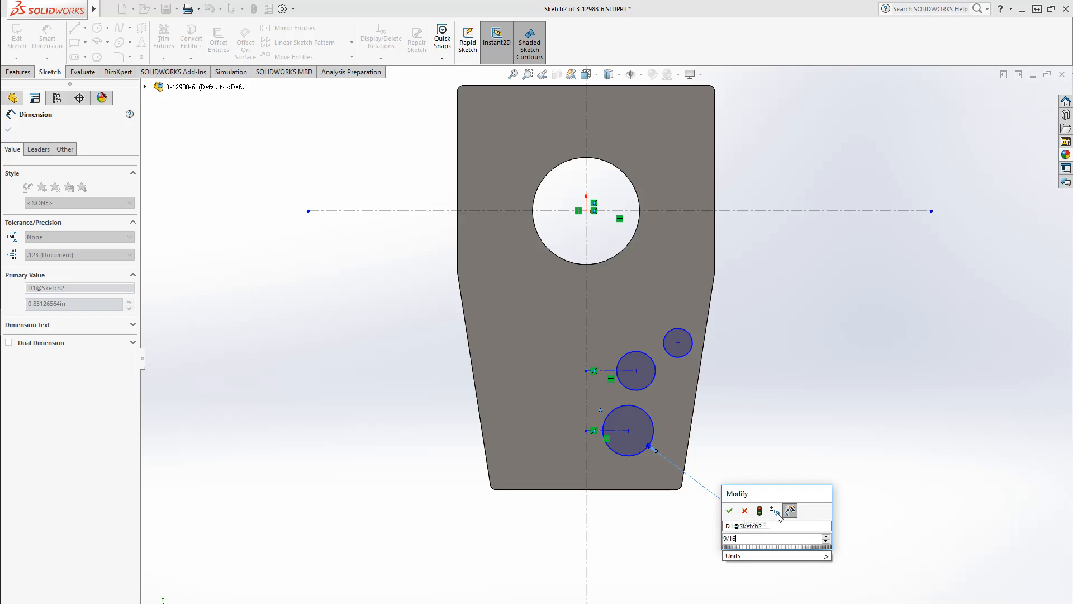
key(Return)
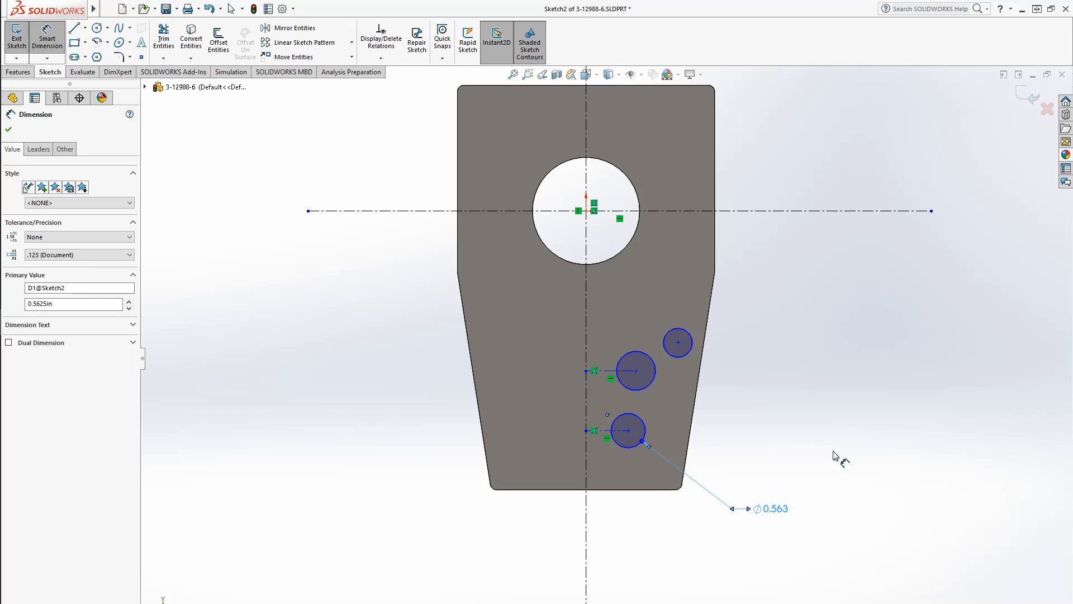
Dimension the lowest circle's center 0.4 in from the vertical centerline
click(643, 434)
click(586, 408)
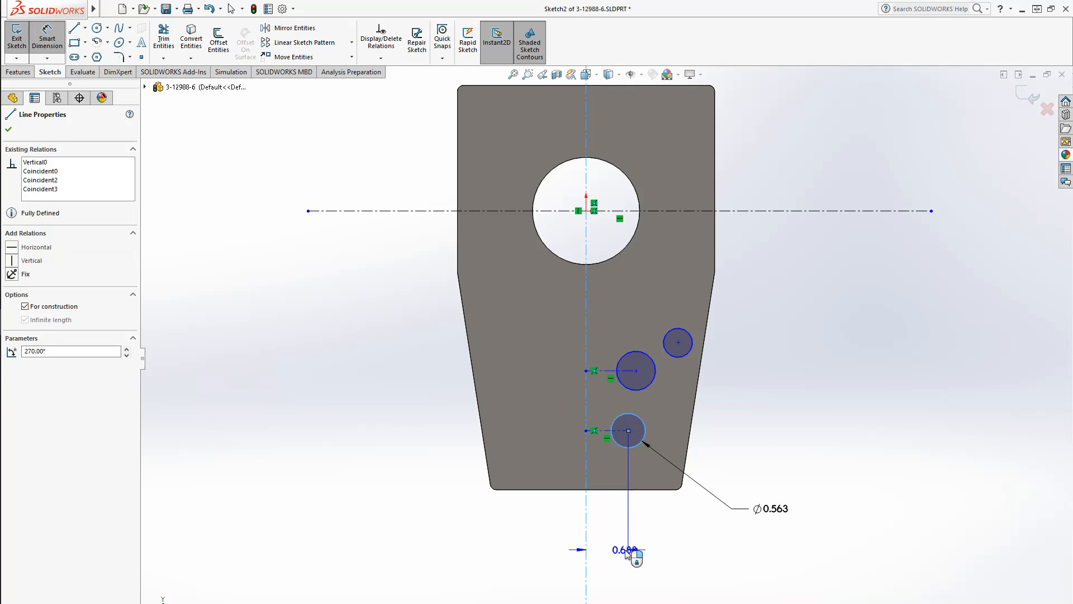
click(609, 553)
text(0.4)
key(Return)
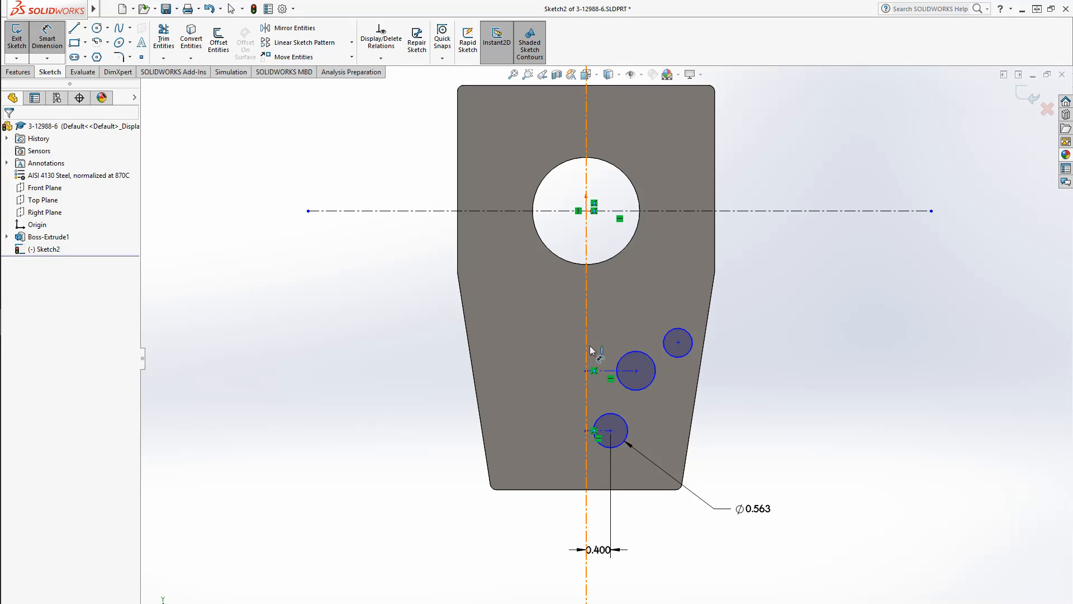
Dimension the middle circle's diameter as 9/16 in
click(641, 355)
click(739, 429)
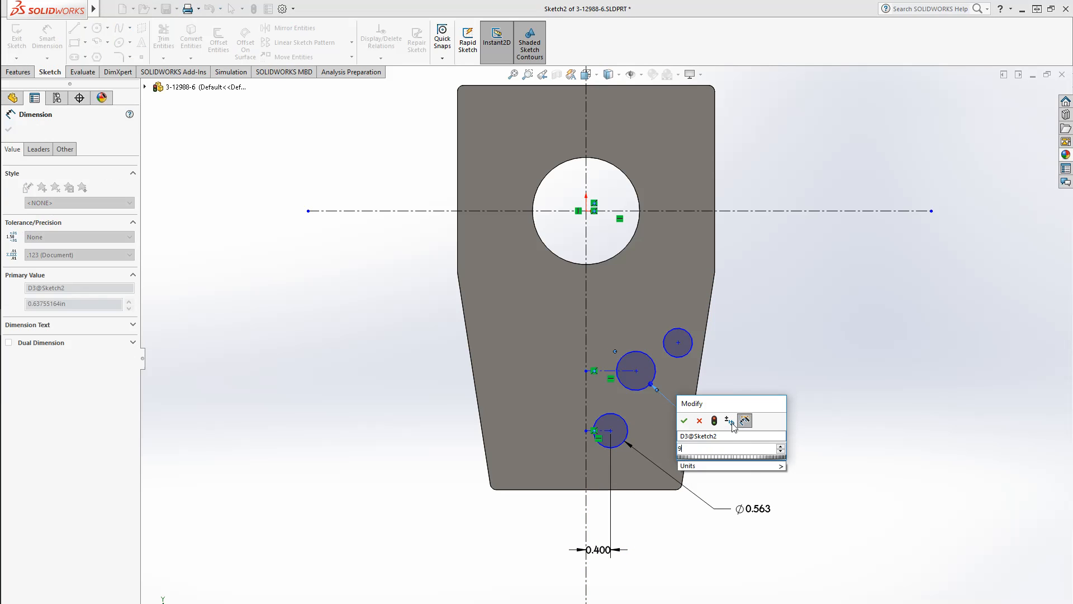
text(9/16)
key(Return)
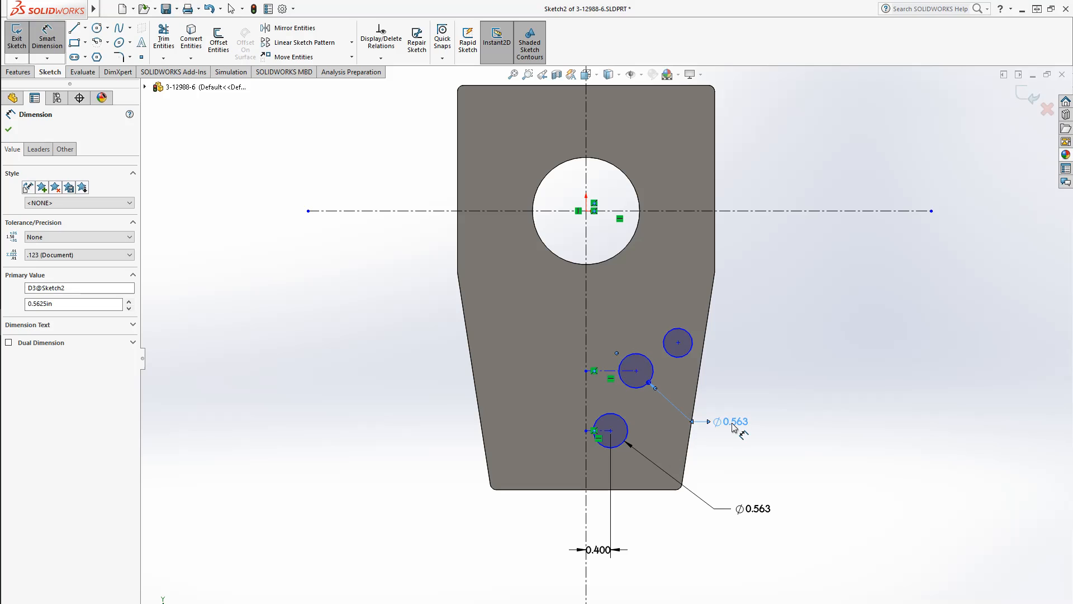
click(813, 399)
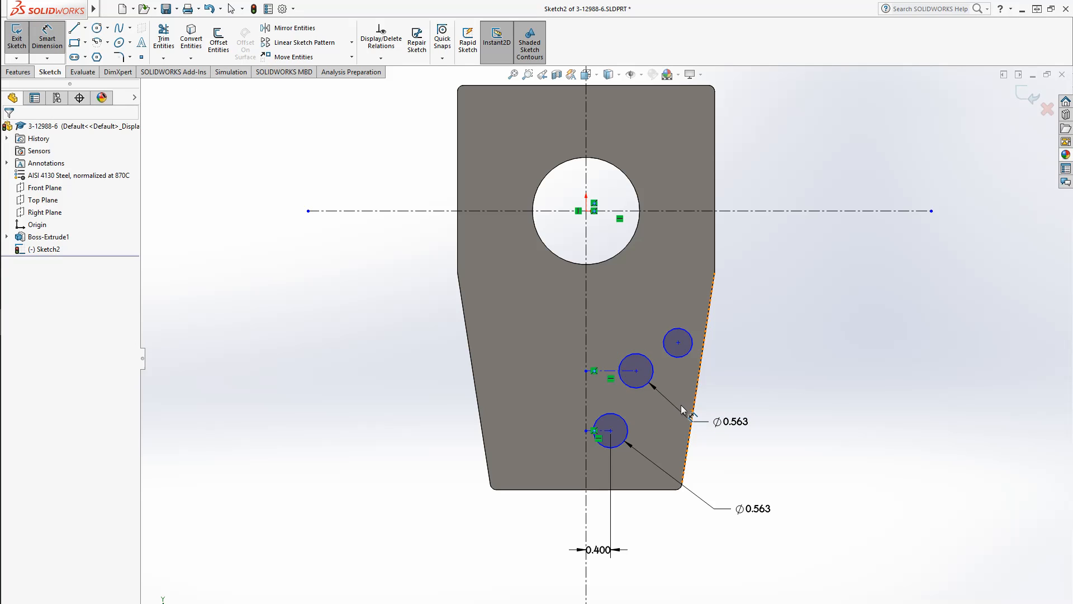
Dimension the middle circle's center 0.5 in from the vertical centerline
click(629, 354)
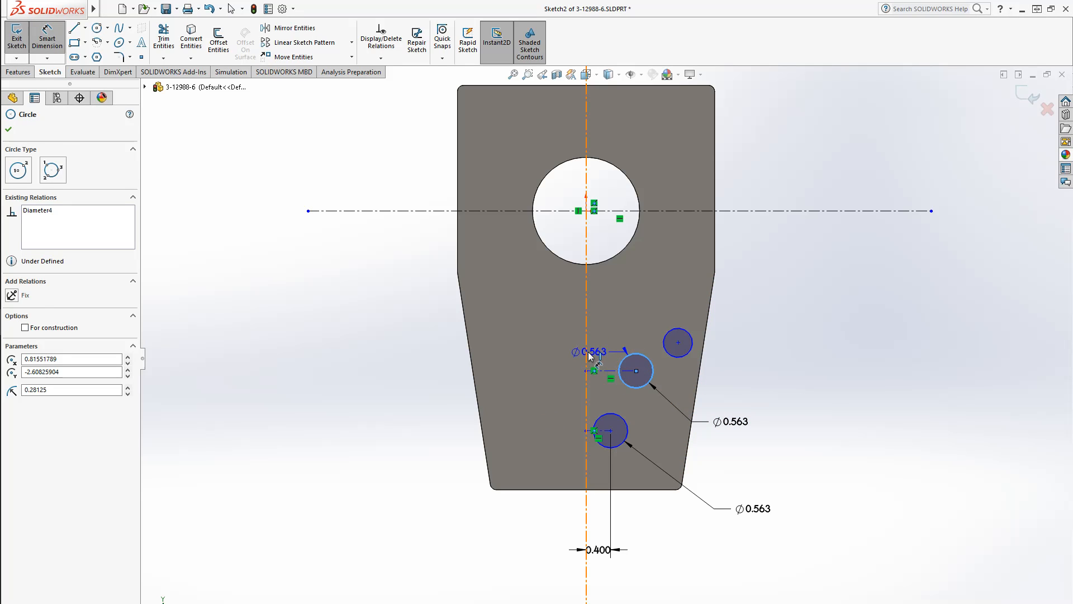
click(586, 358)
click(603, 317)
text(.5)
key(Return)
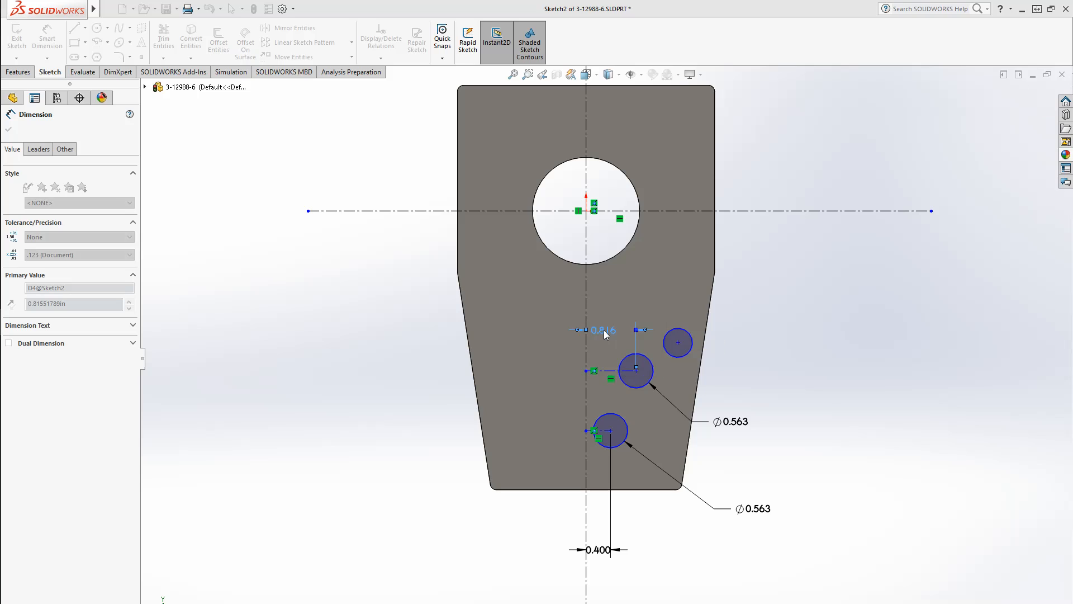
click(859, 369)
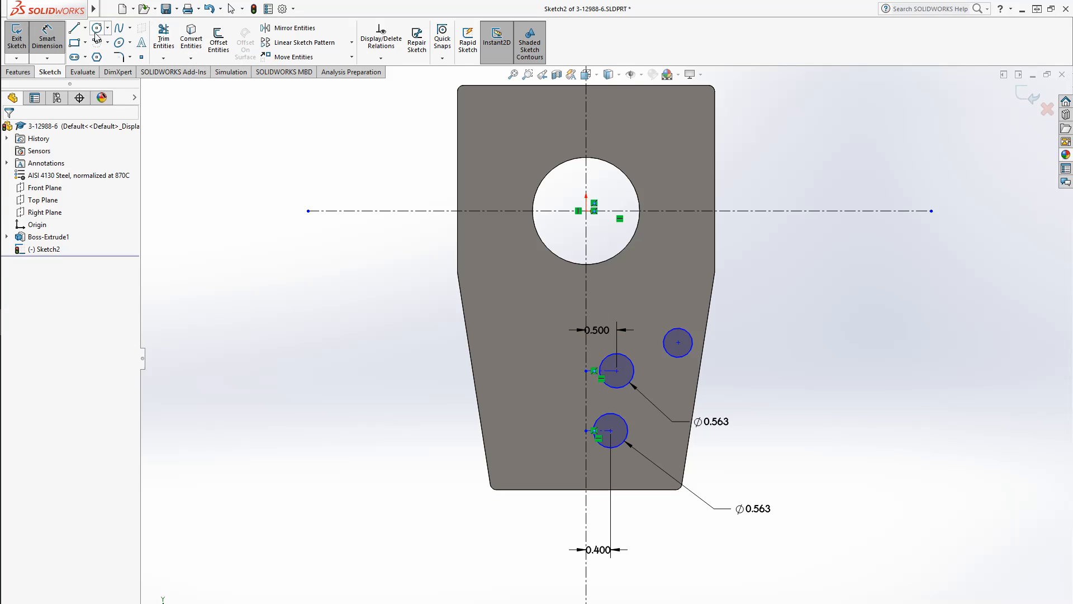
Draw a small circle left of the vertical centerline, level with the lowest circle
click(97, 27)
click(553, 430)
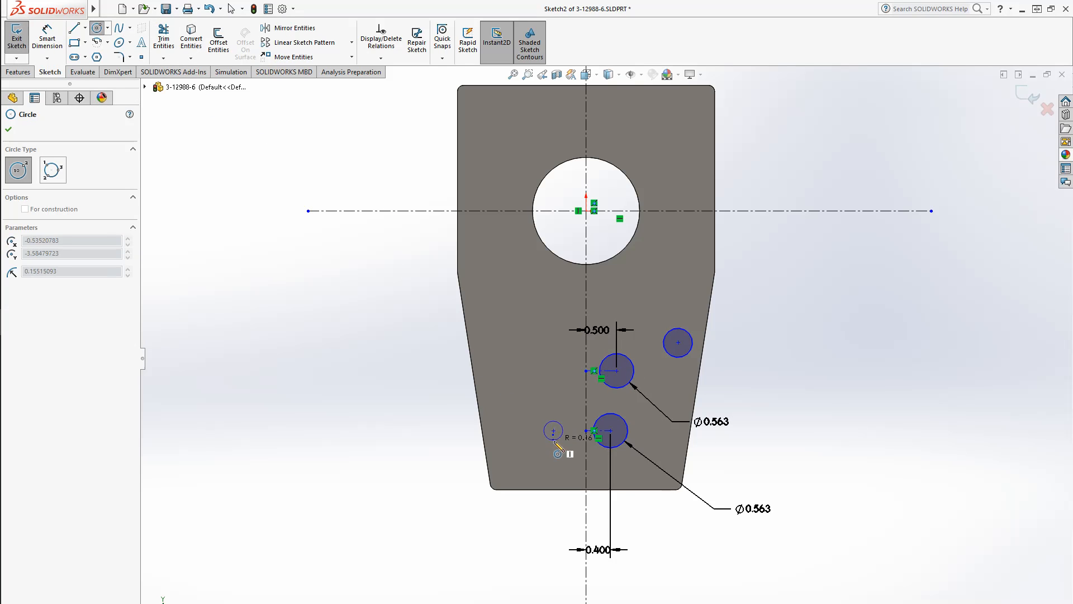
click(536, 428)
key(Escape)
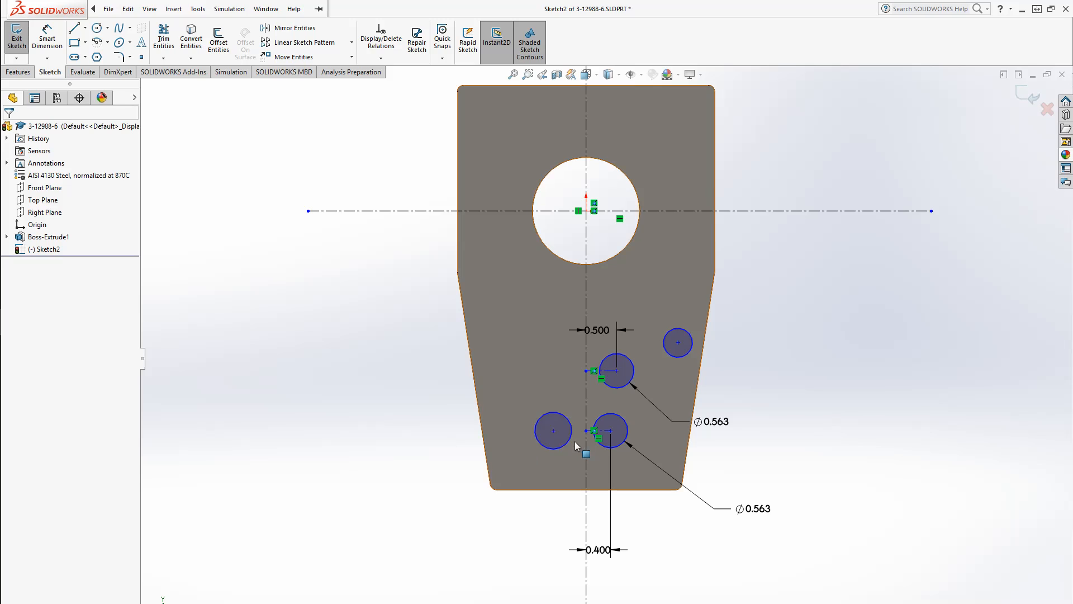
Add a horizontal relation between the left circle's center and the lower centerline's endpoint
click(554, 431)
ctrl+click(585, 430)
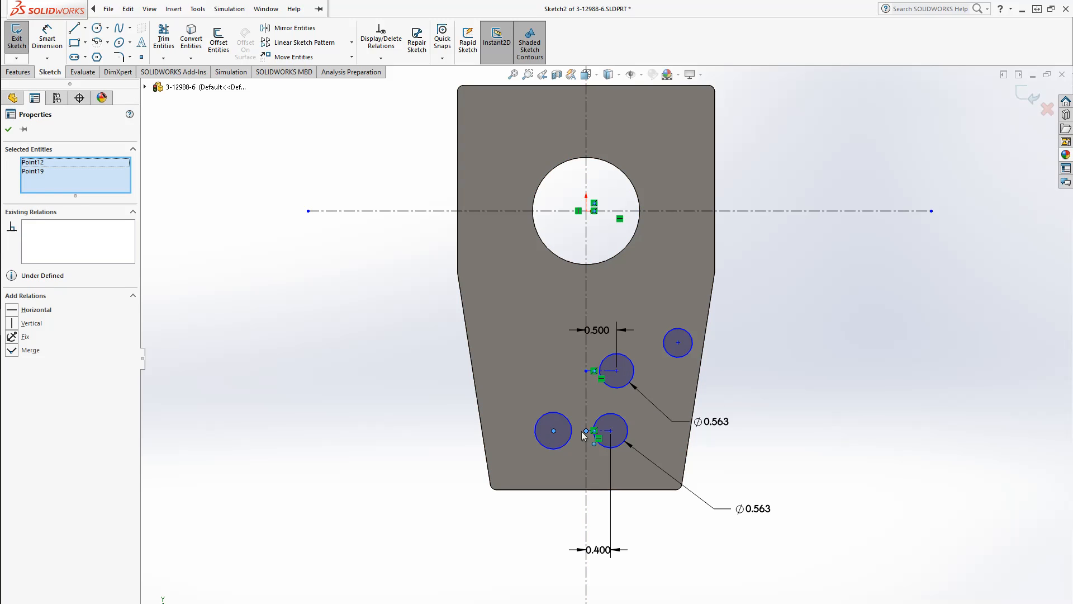
click(37, 309)
Dimension the left circle's diameter as 7/16 in
click(47, 39)
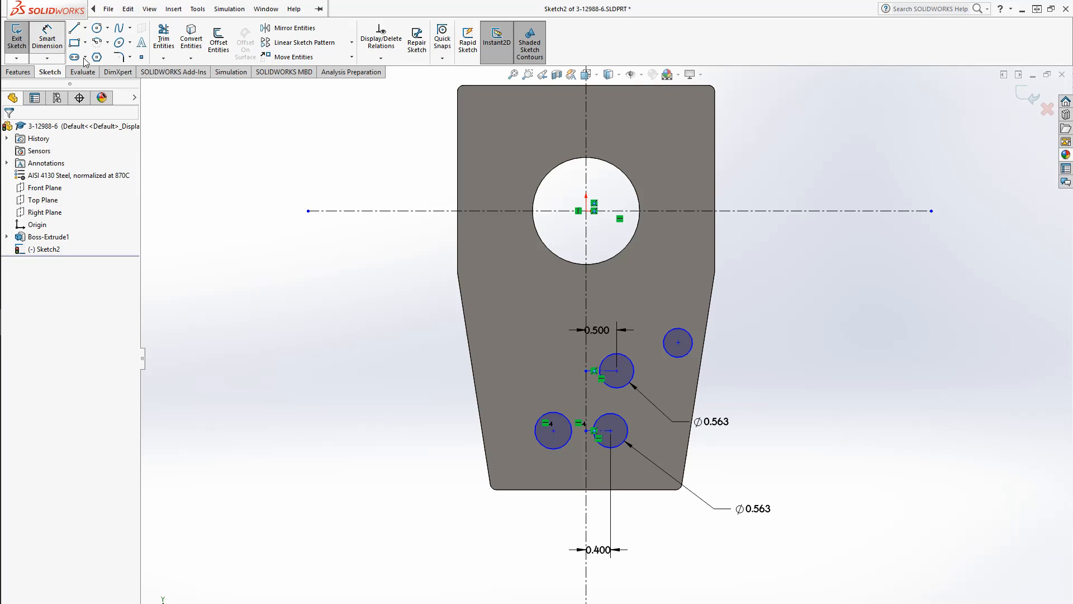
click(553, 454)
click(541, 539)
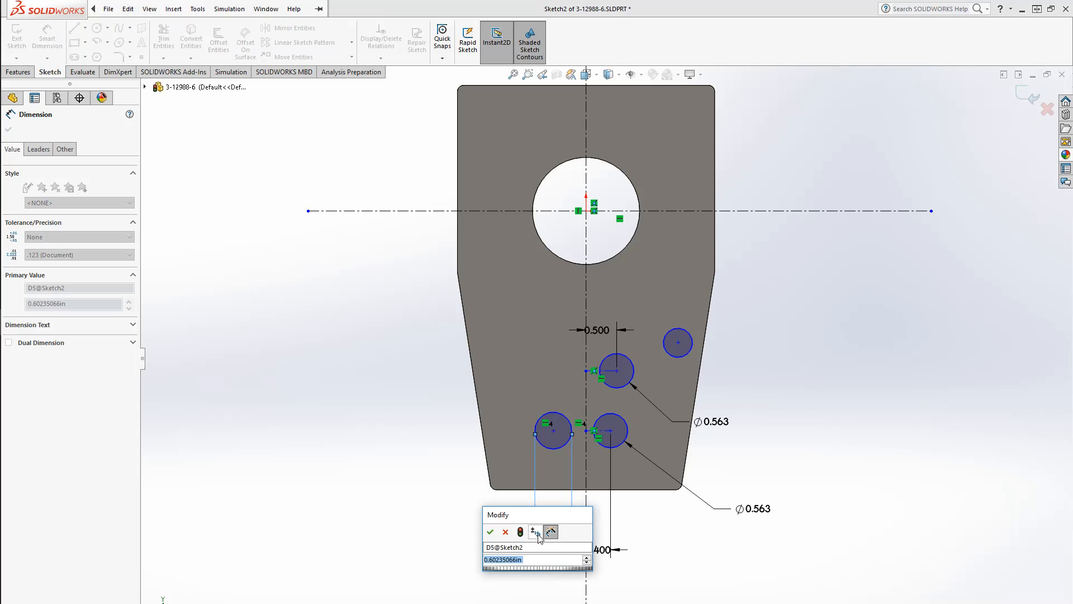
text(7/16)
key(Return)
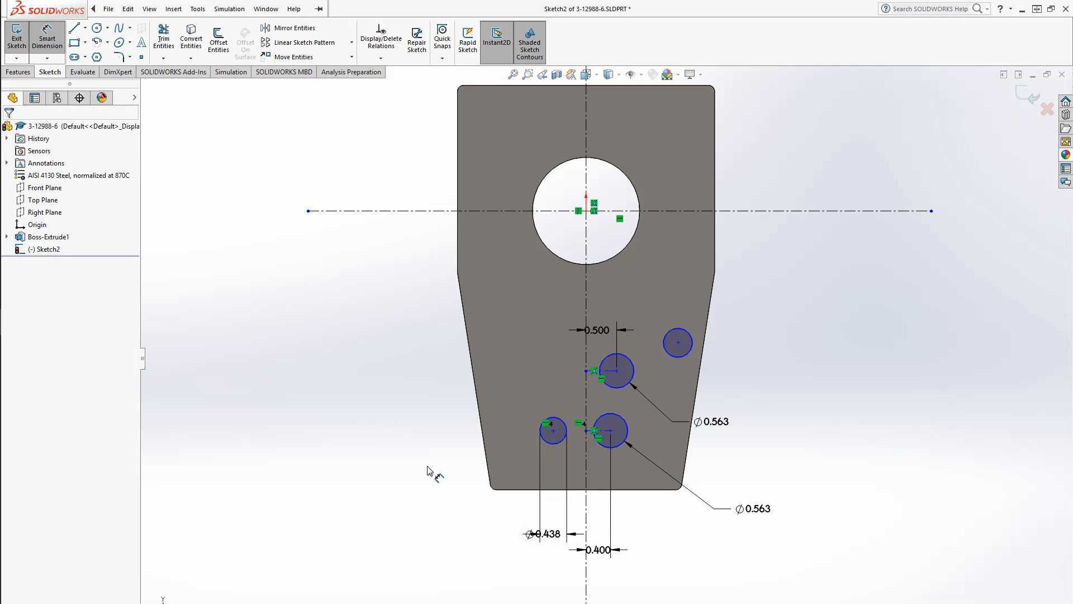
key(Escape)
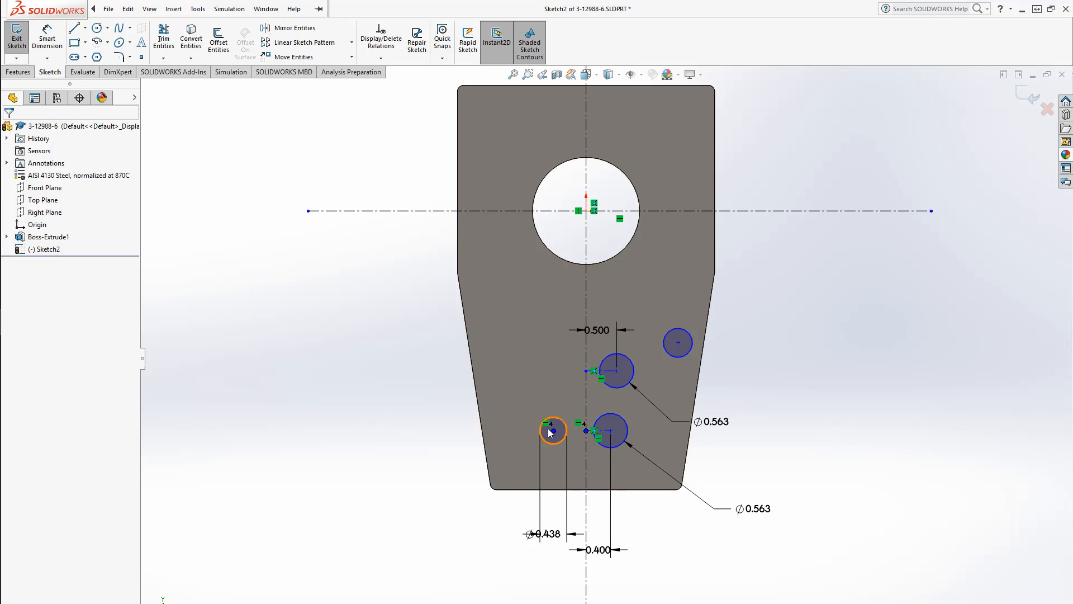
Drag the left circle slightly, then dimension its center 0.5 in from the vertical centerline
mouse_move(553, 430)
mouse_down()
mouse_move(498, 435)
mouse_move(548, 428)
mouse_move(562, 443)
mouse_up()
click(947, 460)
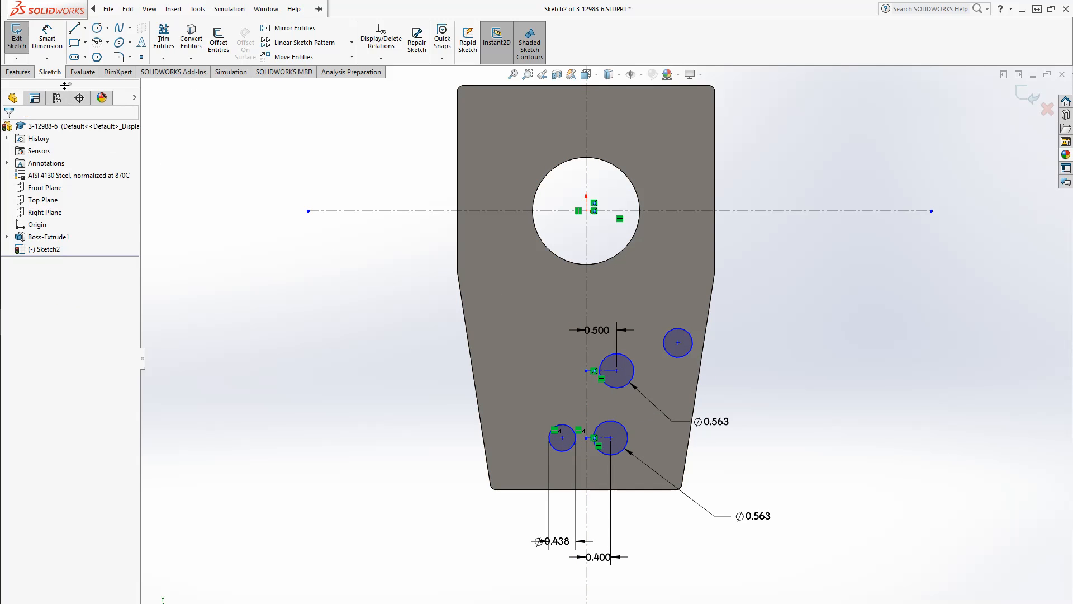
click(47, 39)
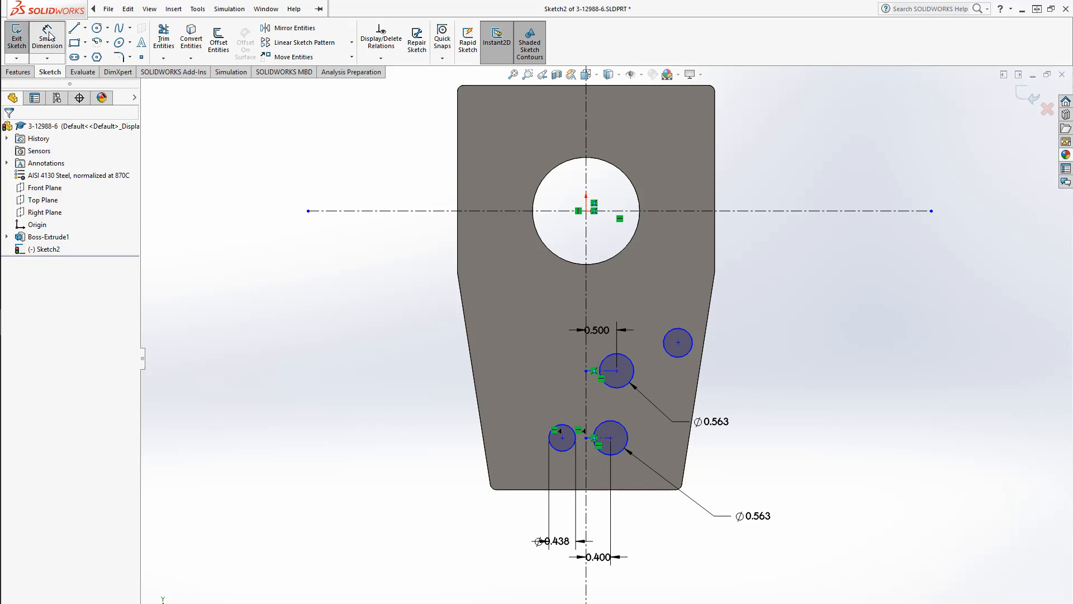
click(572, 444)
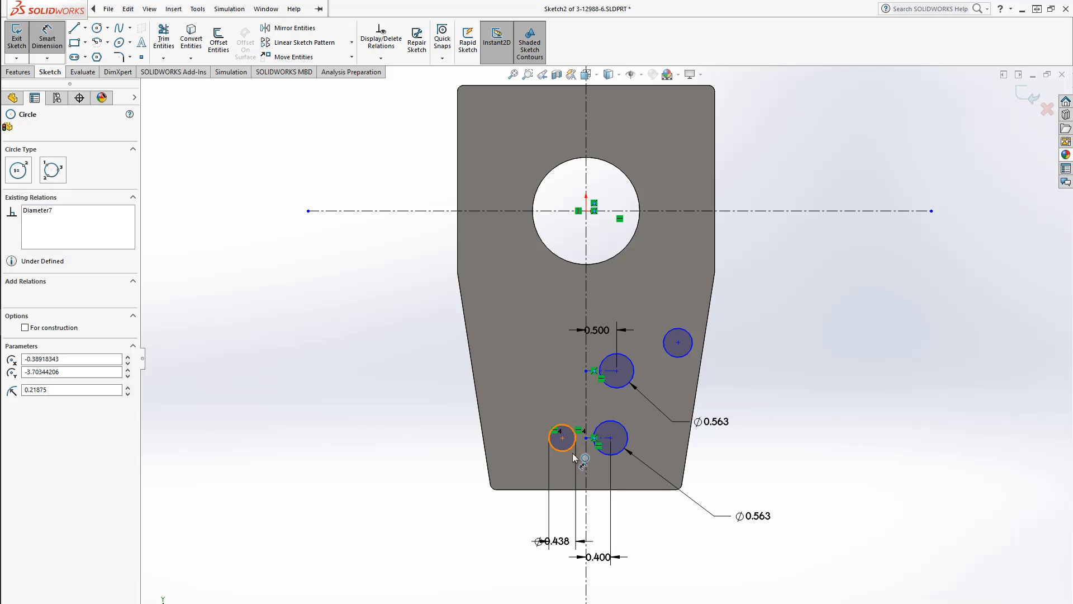
click(586, 481)
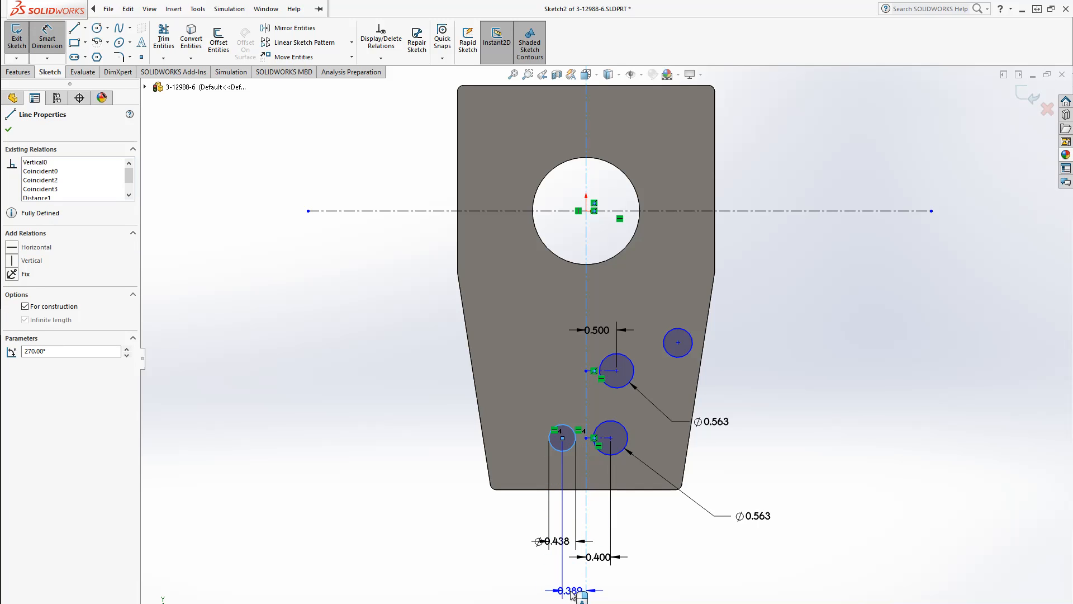
click(571, 592)
text(0.5)
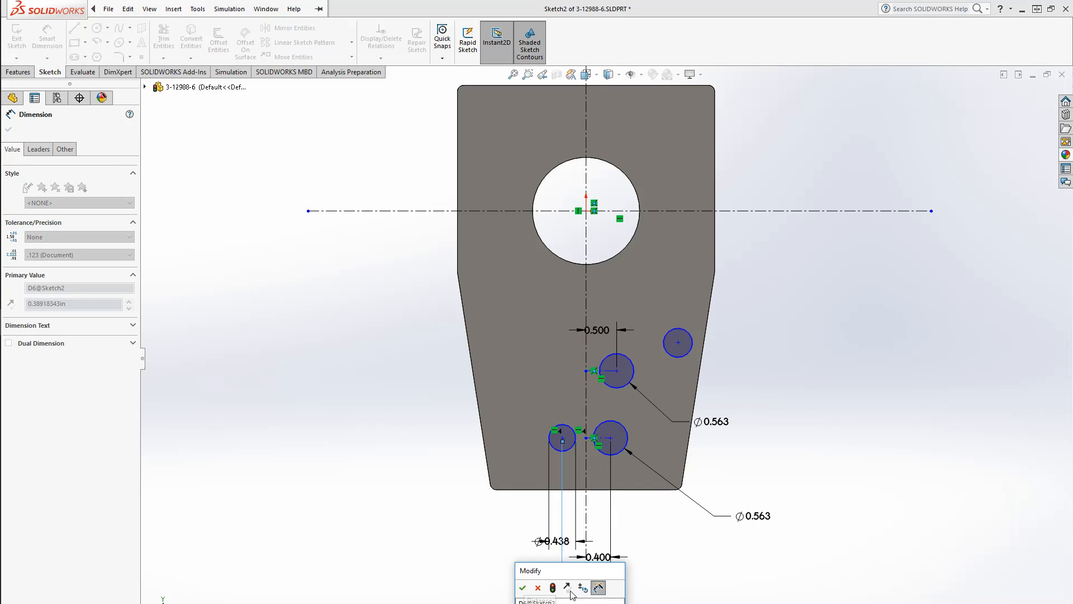
key(Return)
key(Escape)
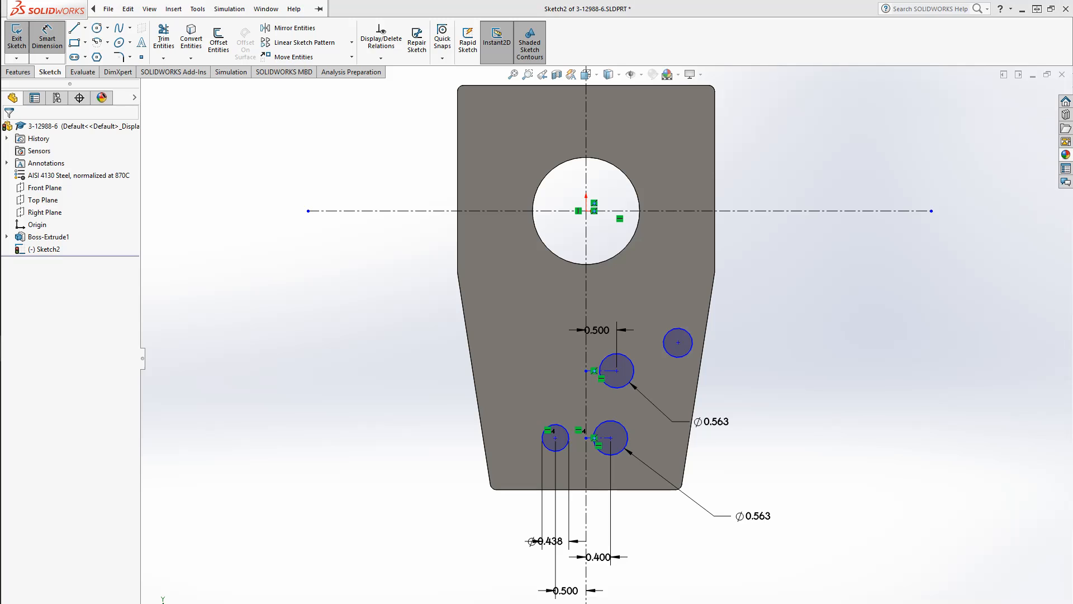
Dimension the upper right circle's center from the vertical centerline as 2.78/2 in
click(692, 339)
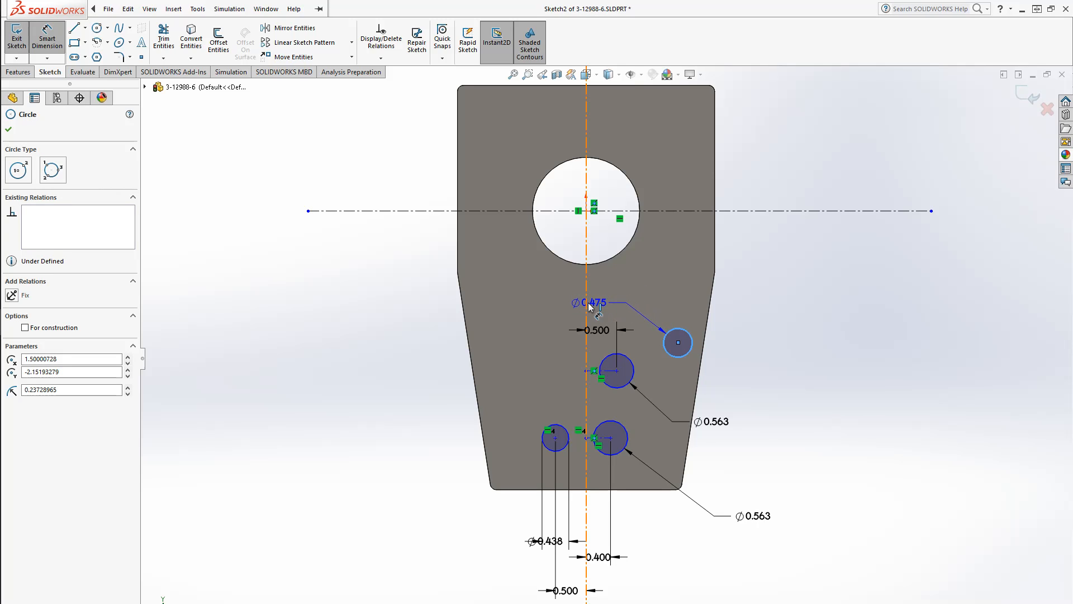
click(588, 303)
click(630, 305)
text(2.78/2)
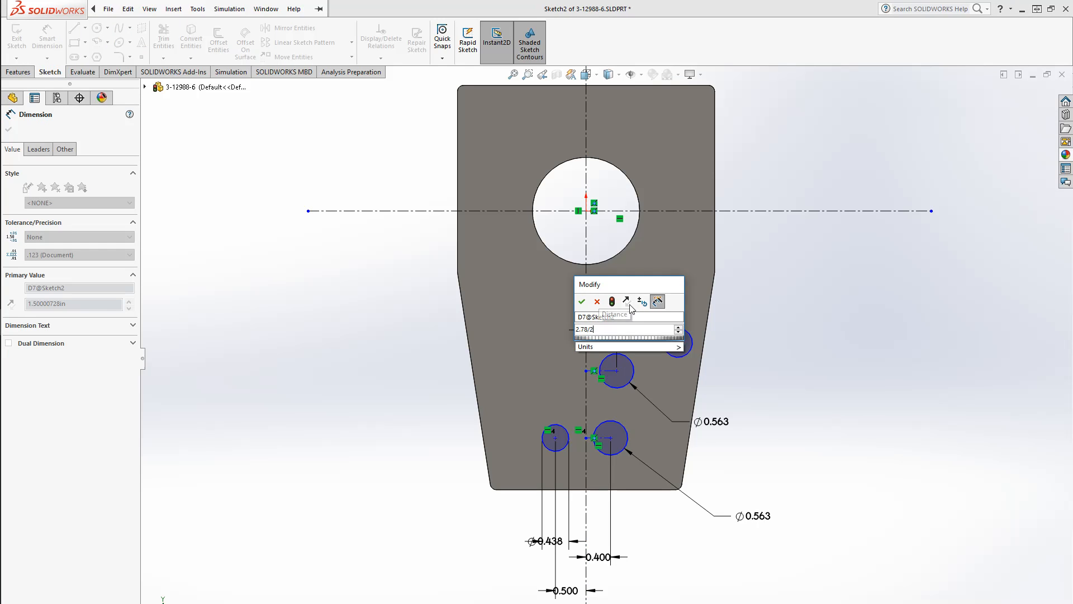
key(Return)
click(825, 350)
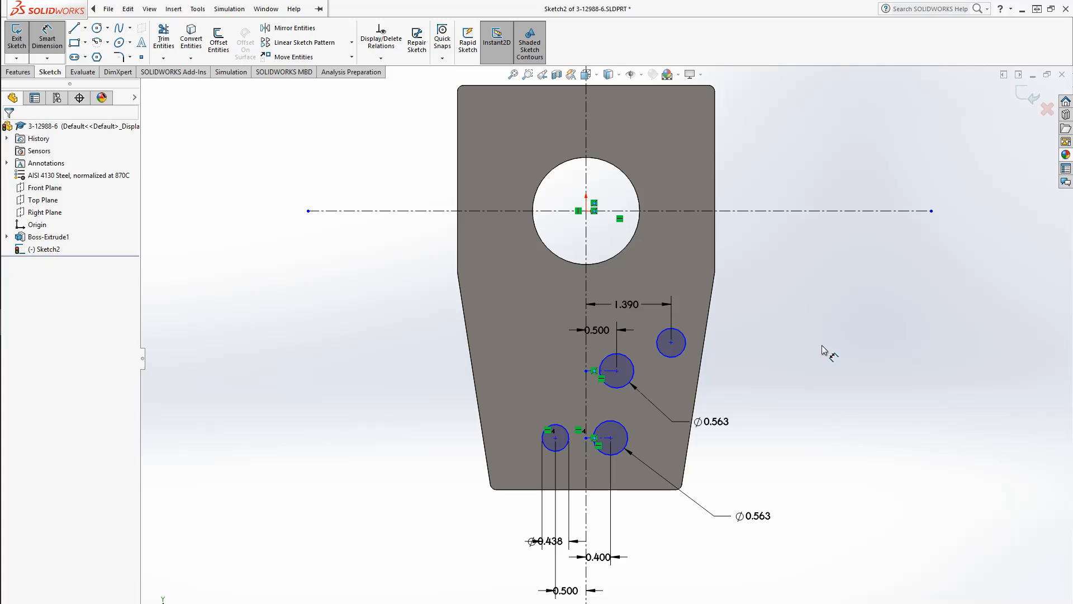
Dimension the upper right circle's diameter as 3/8 in
click(684, 356)
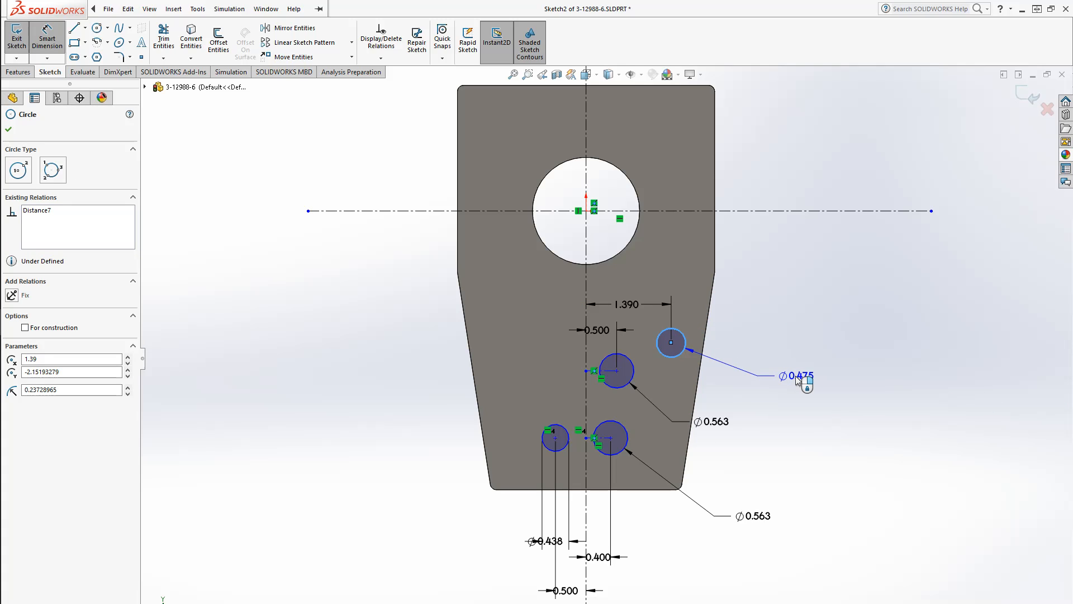
click(796, 376)
text(3/8)
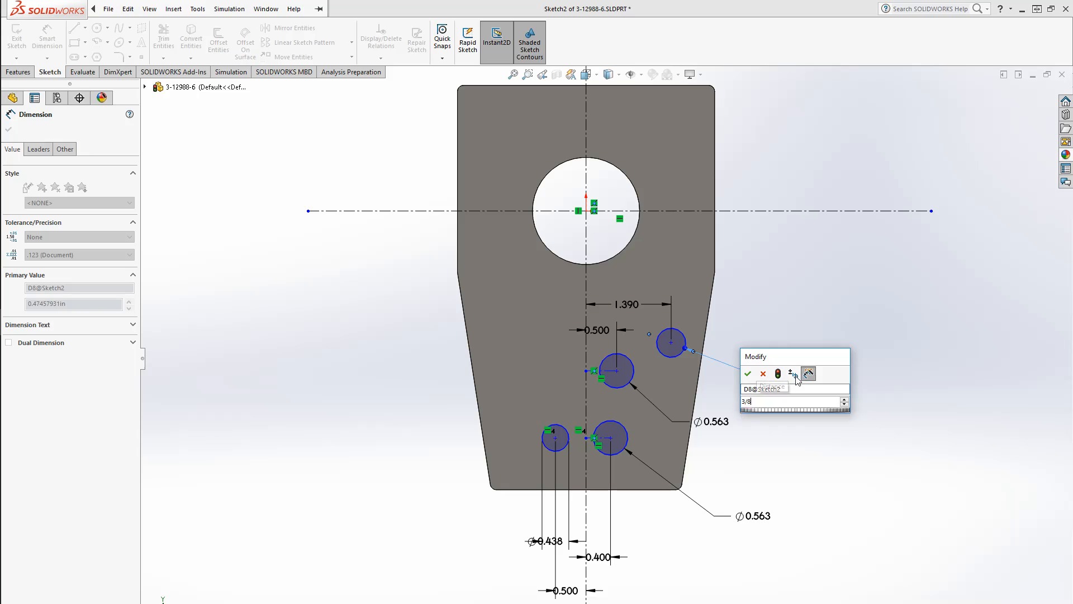
key(Return)
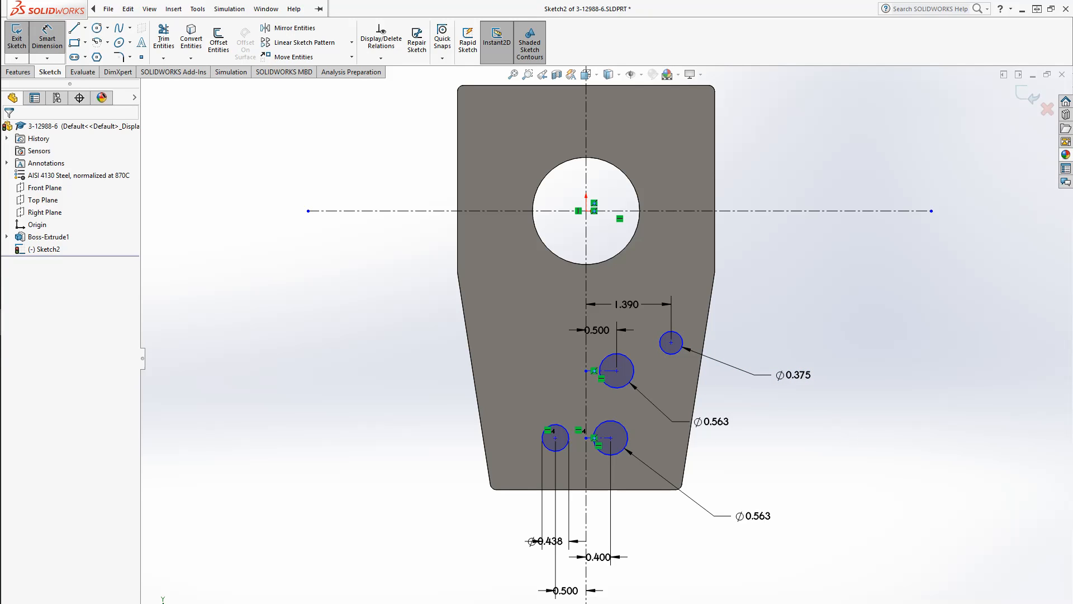
Dimension the upper right circle's center 2.7 in below the horizontal centerline
click(678, 348)
click(743, 210)
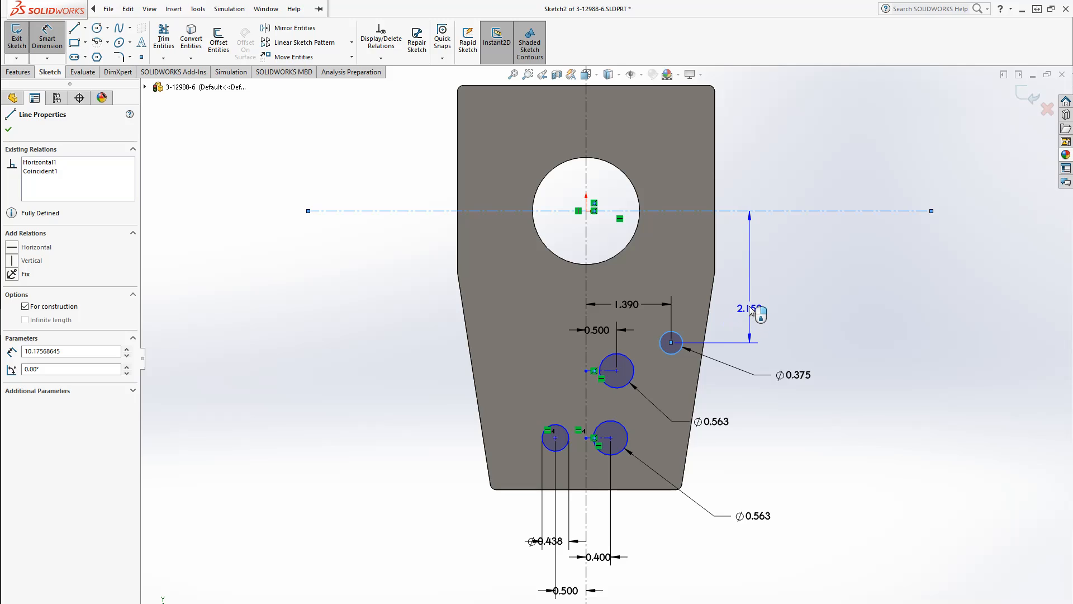
click(749, 308)
text(2.7)
key(Return)
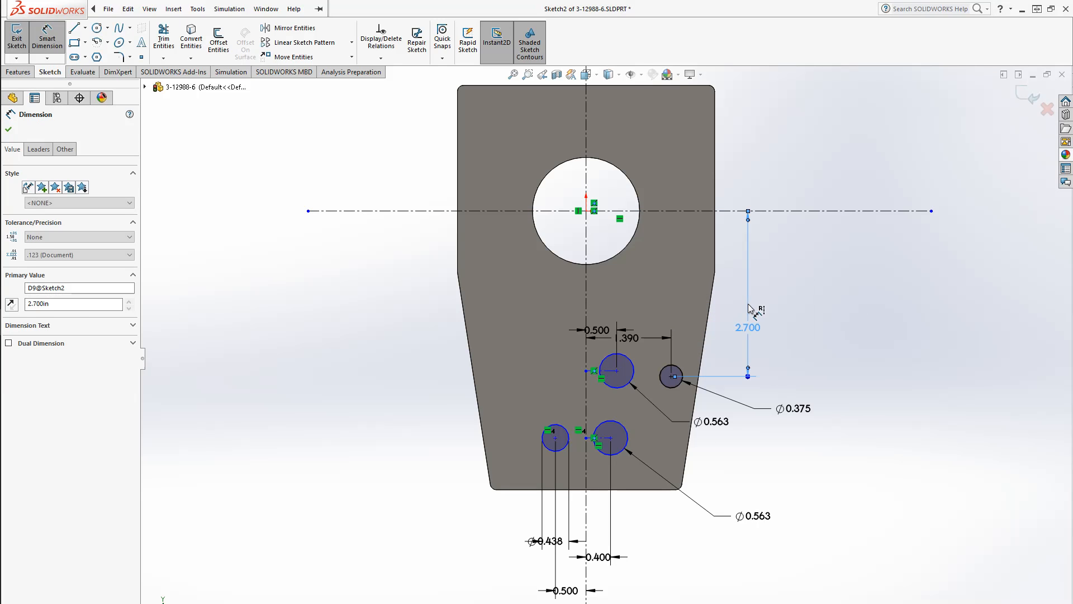
Dimension the upper middle circle's center 2.83 in below the horizontal centerline
click(631, 359)
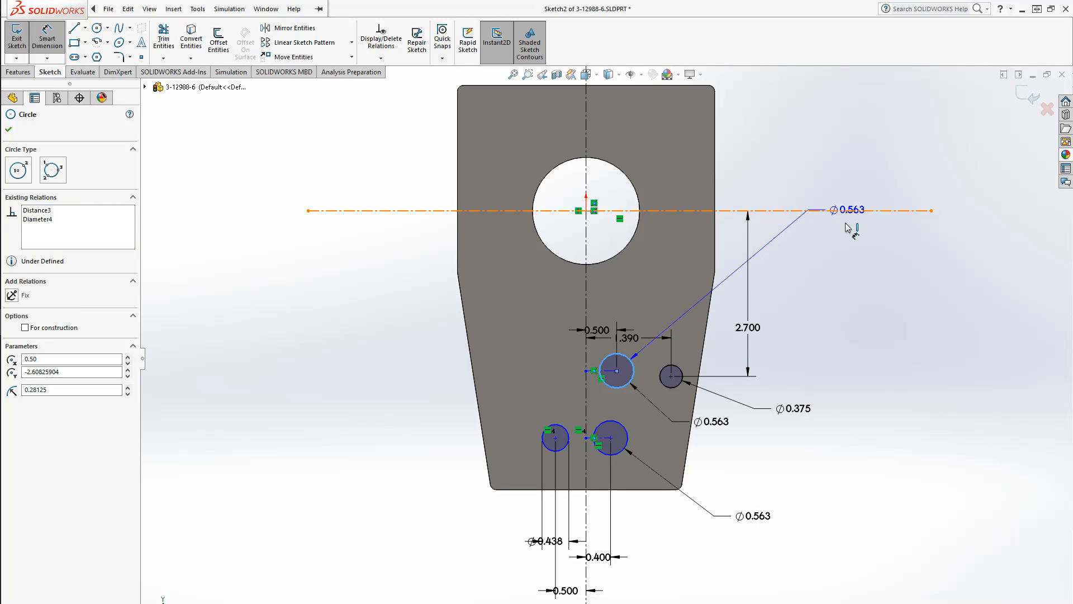
click(851, 212)
click(794, 317)
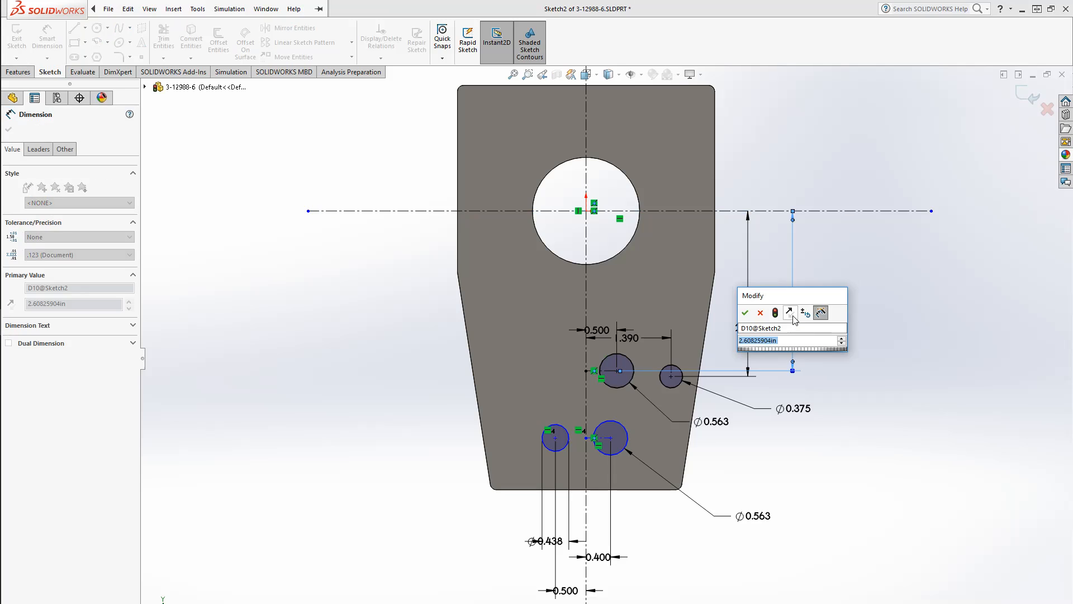
text(2.83)
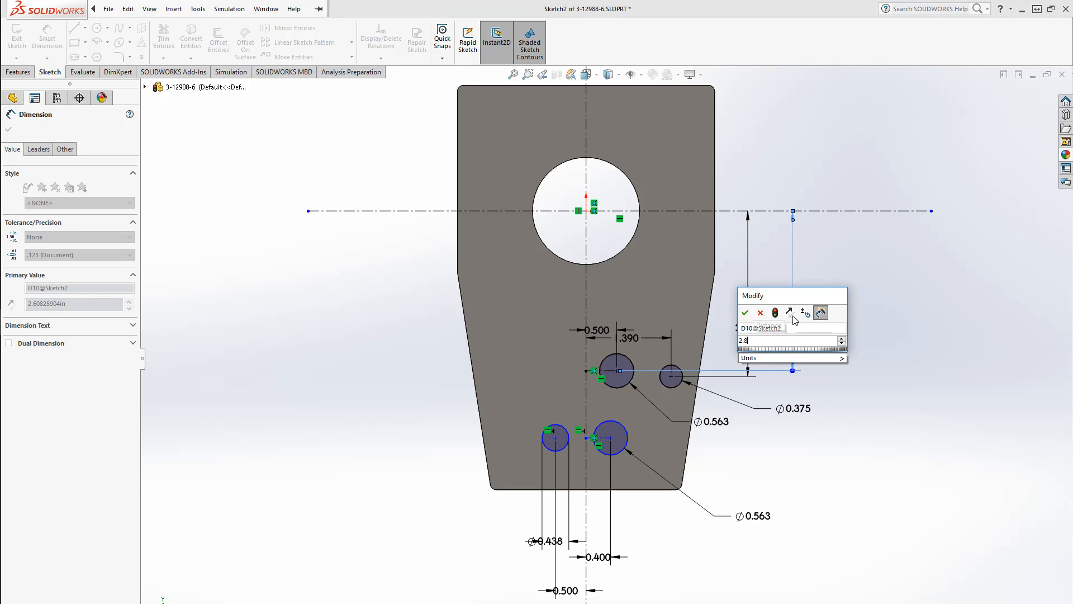
key(Return)
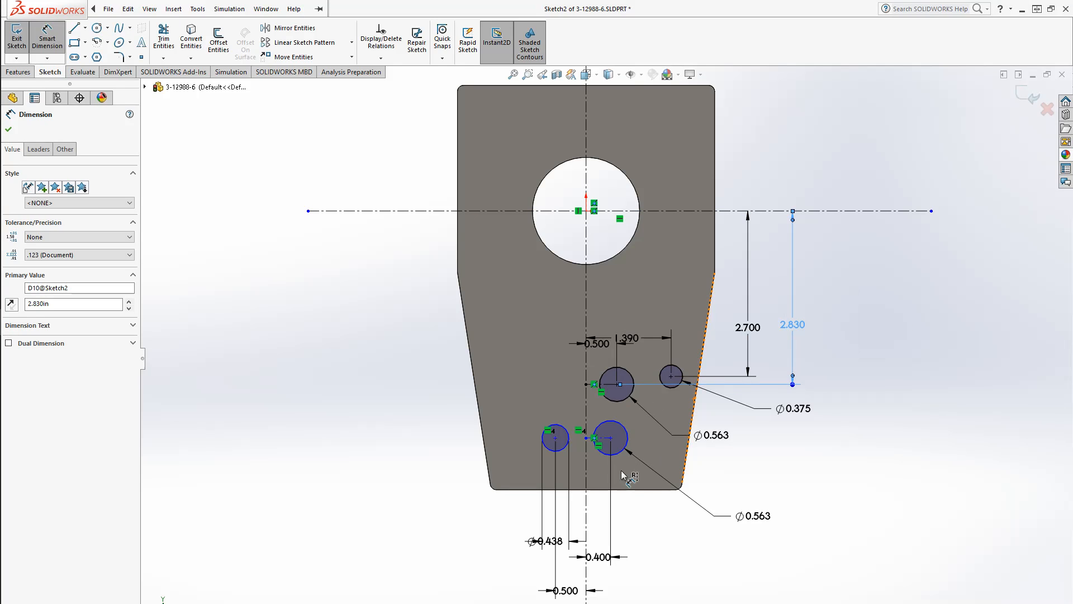
click(625, 434)
click(854, 212)
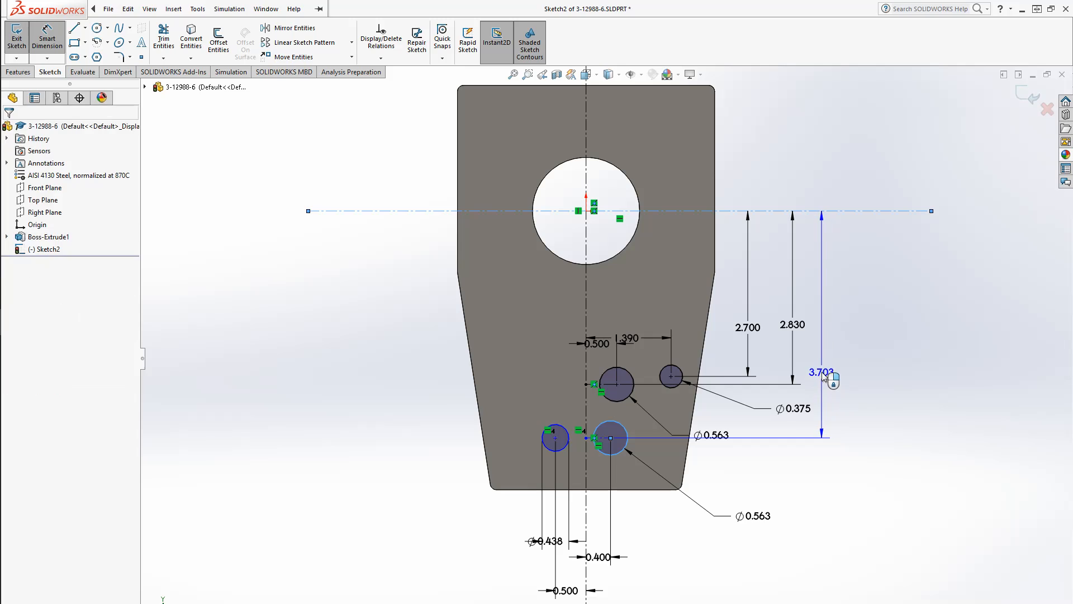
click(822, 375)
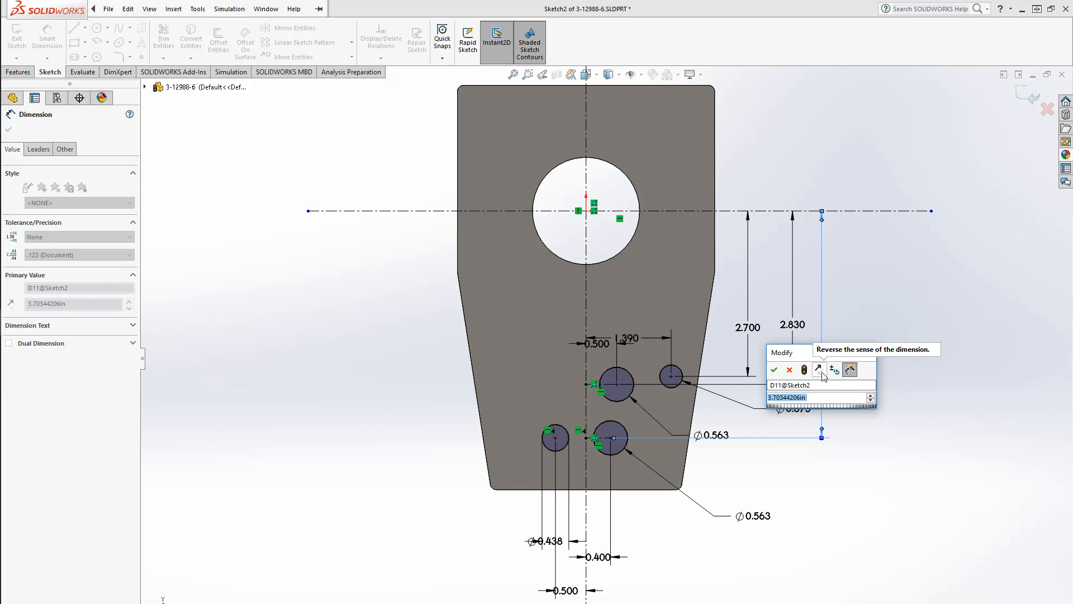
click(819, 369)
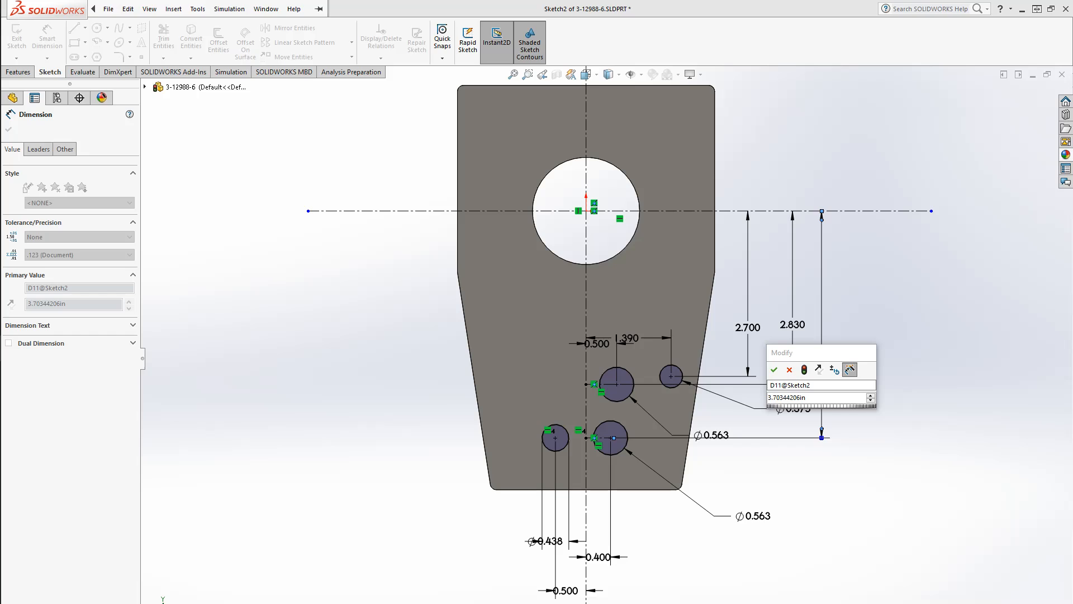
Examine the lower hole dimensions on the Boeing drawing in the photo viewer
key(alt+Tab)
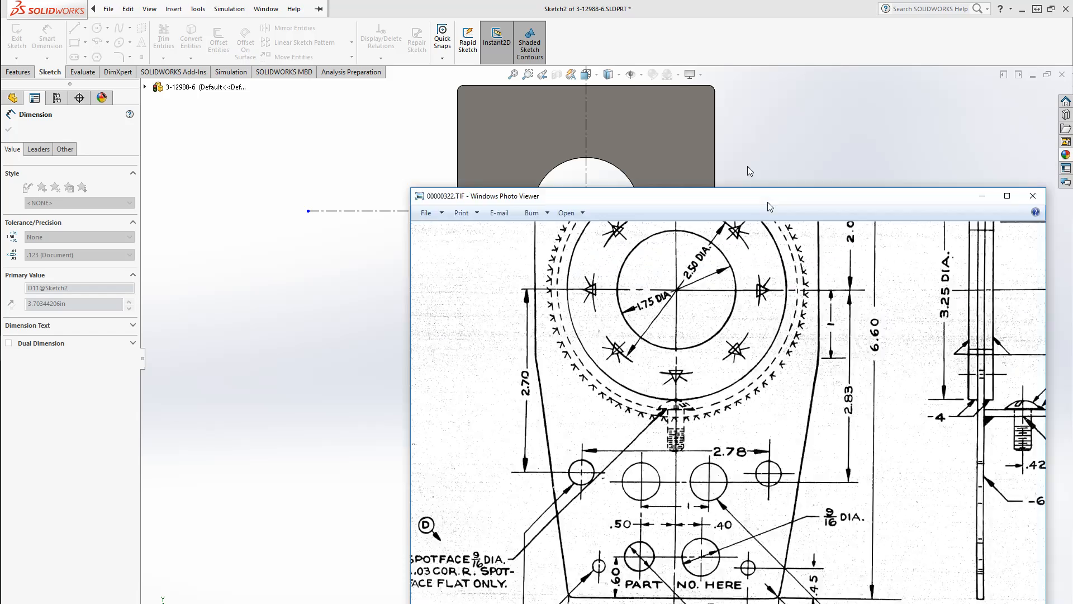
drag(354, 469, 369, 474)
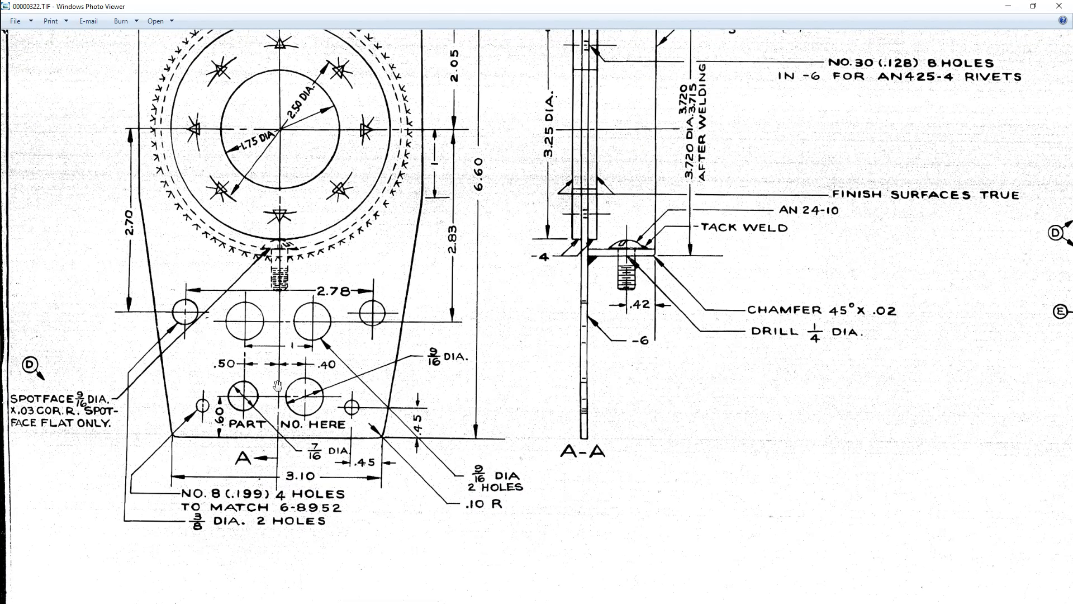
mouse_move(252, 429)
mouse_down()
mouse_move(266, 443)
mouse_move(237, 448)
mouse_move(349, 478)
mouse_up()
scroll(229, 469, up, 3)
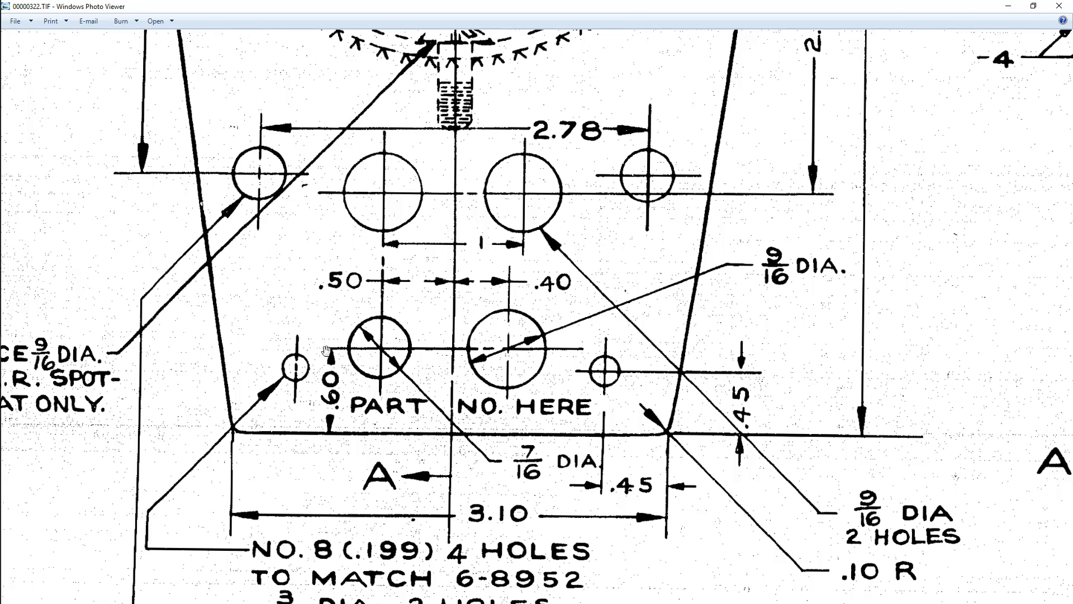
drag(598, 382, 638, 399)
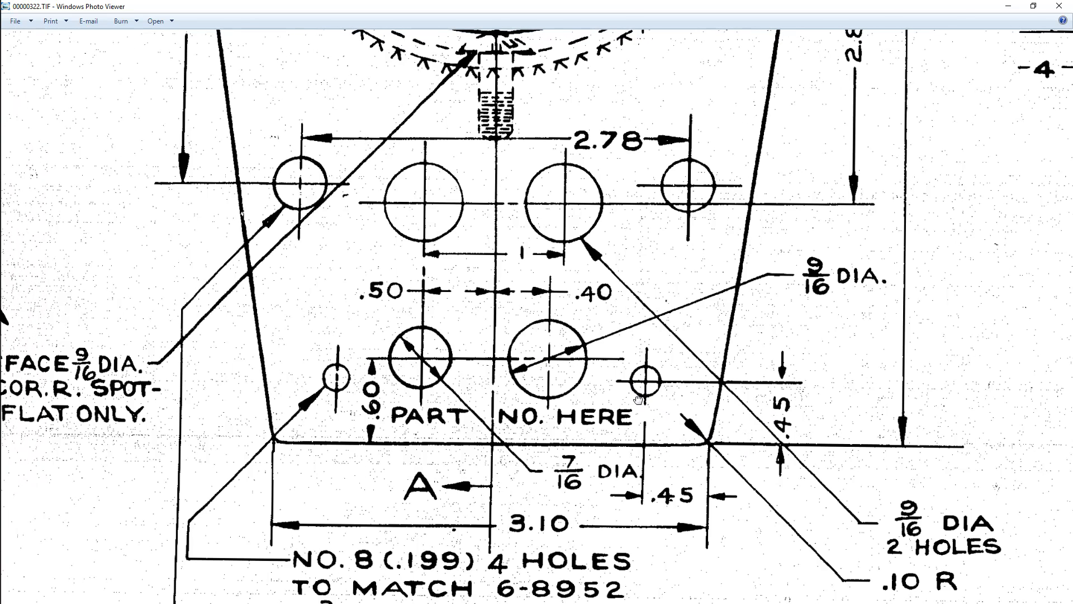
drag(627, 494, 649, 517)
scroll(620, 502, down, 3)
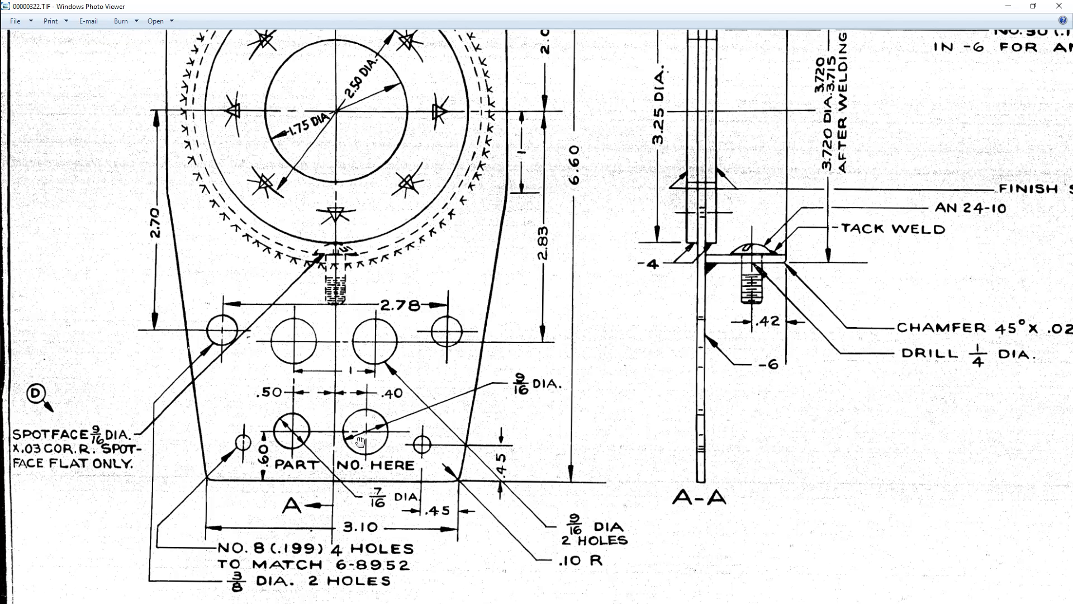
drag(372, 477, 553, 514)
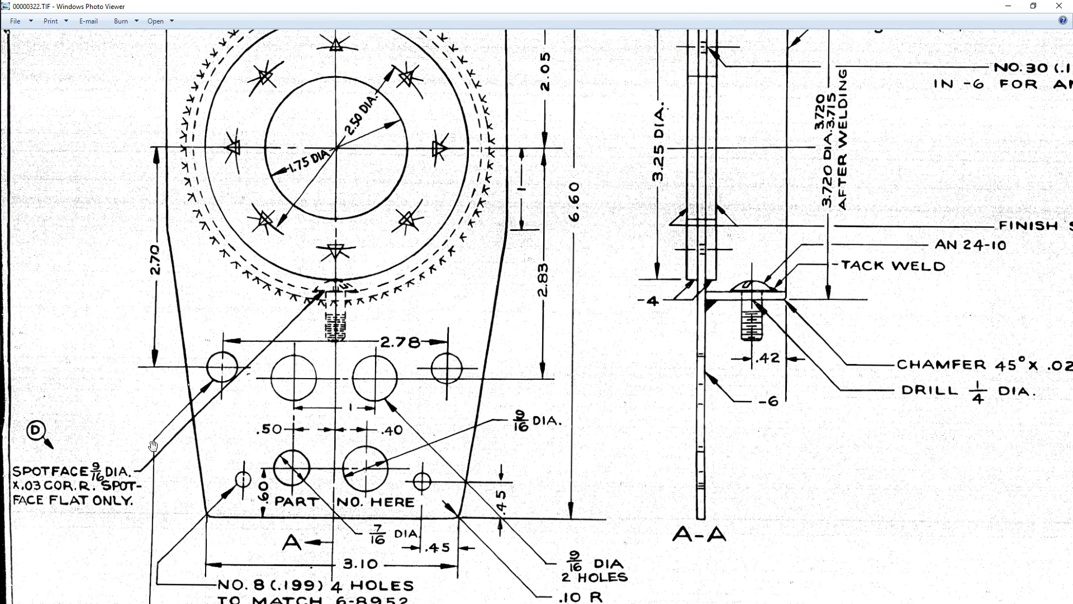
drag(393, 326, 441, 513)
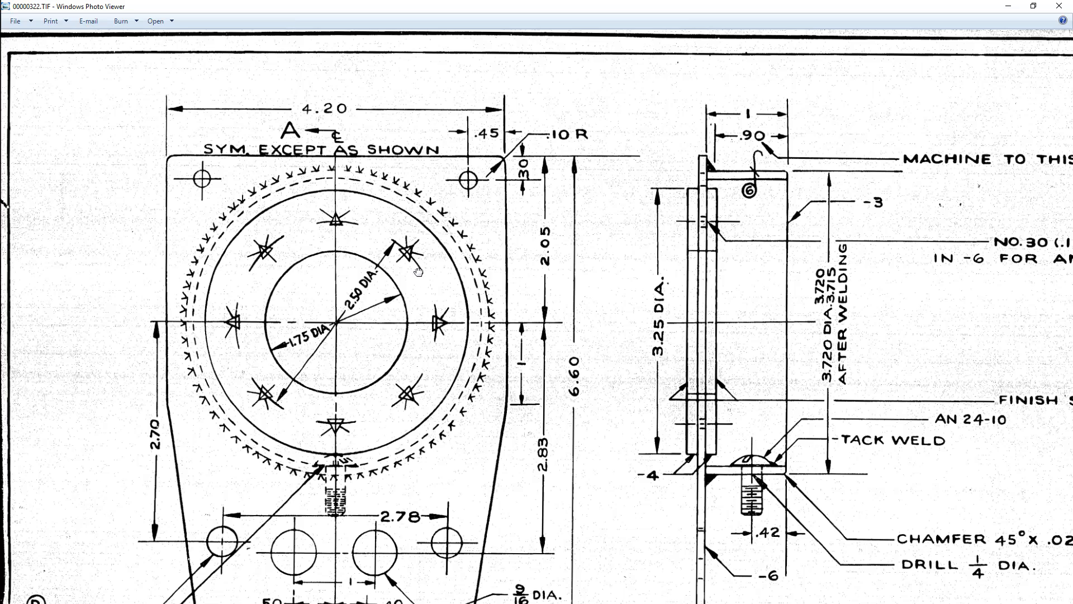
scroll(414, 371, down, 2)
drag(546, 389, 542, 365)
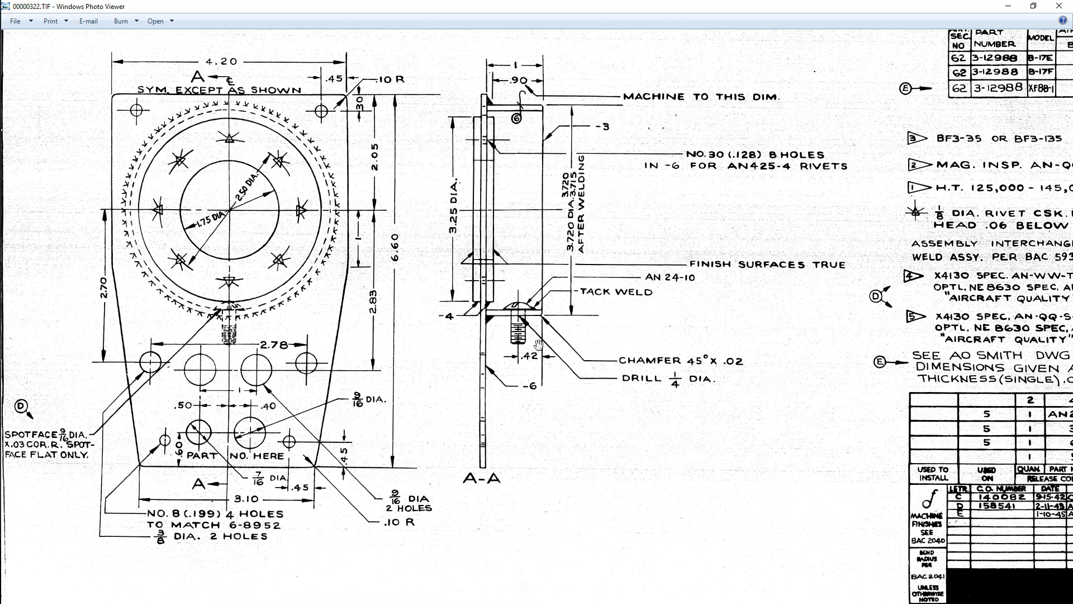
drag(593, 6, 1072, 146)
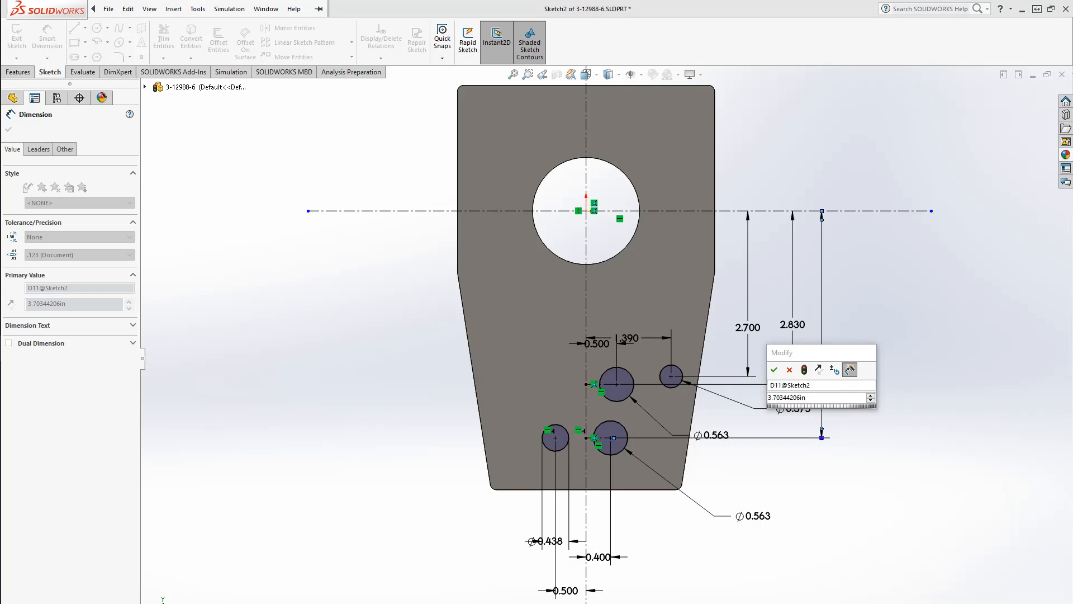
Dimension the lower right circle's center 0.6 in above the plate's bottom edge
click(680, 585)
click(791, 373)
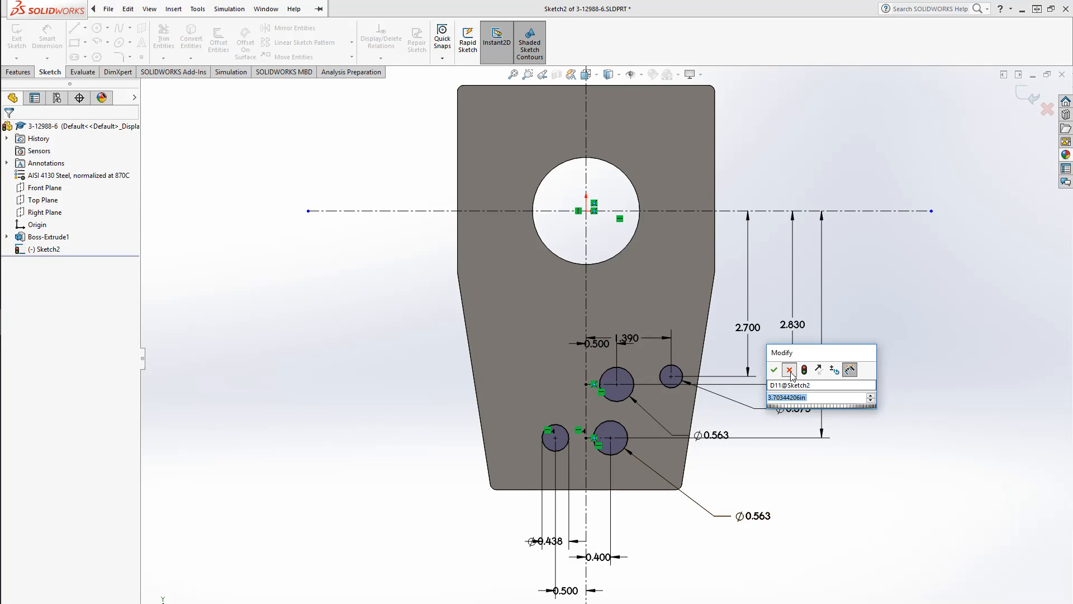
click(791, 372)
click(623, 450)
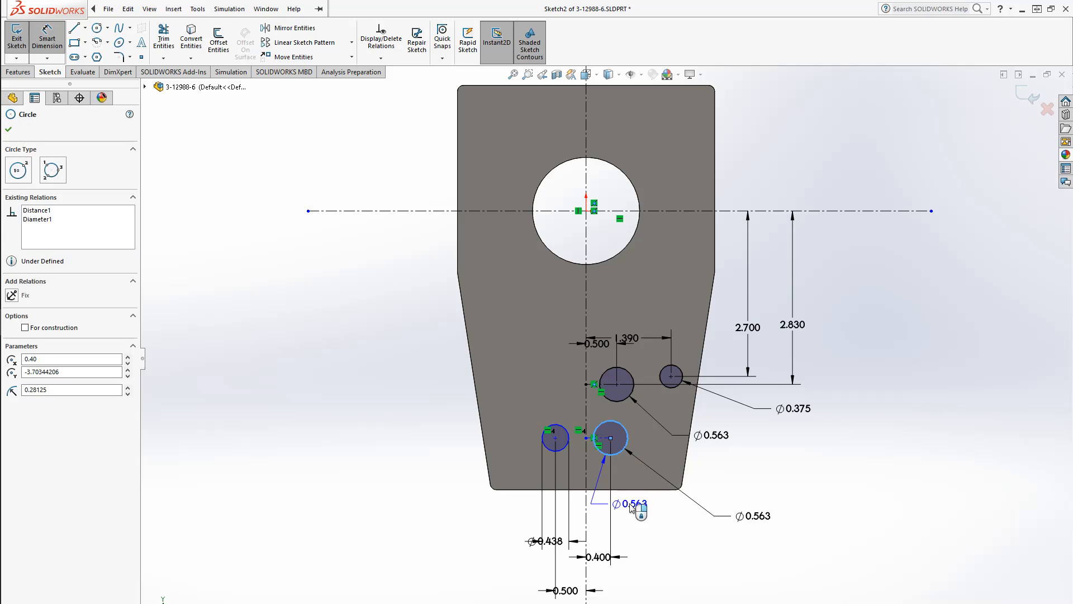
click(631, 490)
click(439, 478)
text(.)
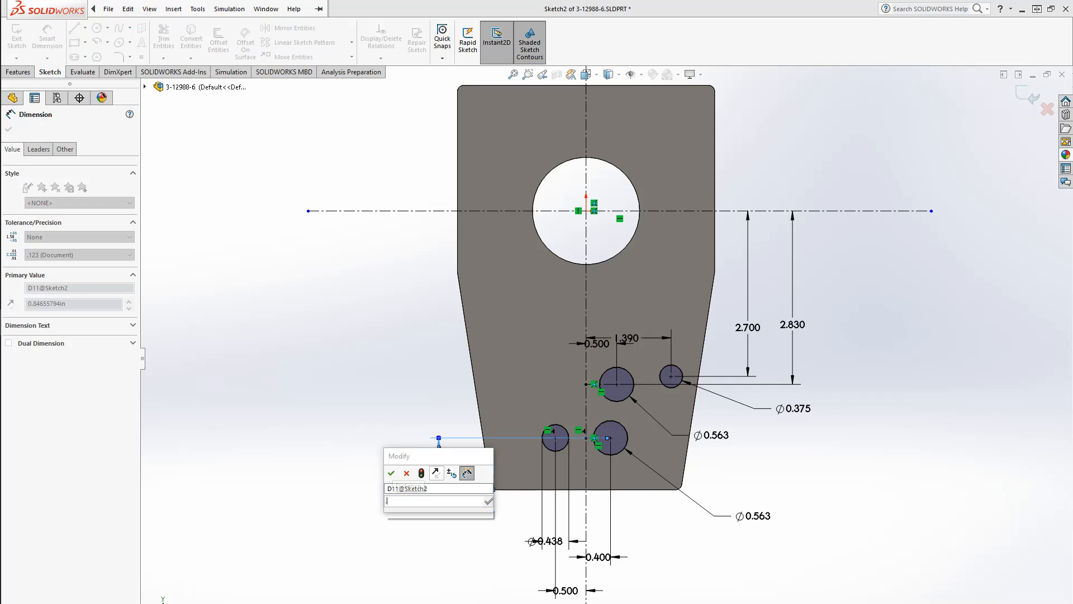
text(6)
key(Return)
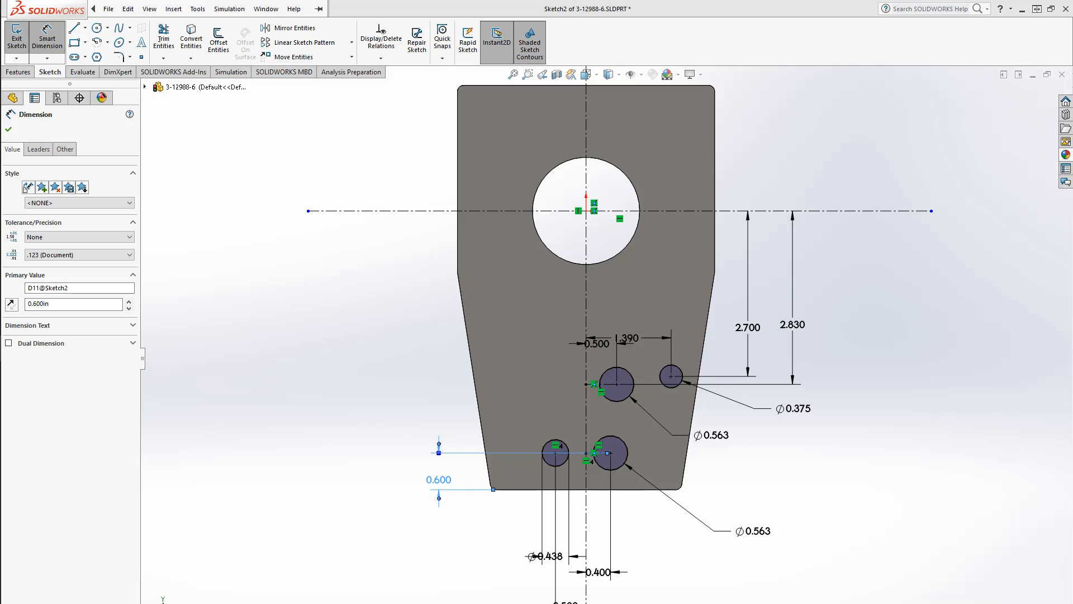
Draw two small circles near the plate's lower right and upper right corners
click(922, 532)
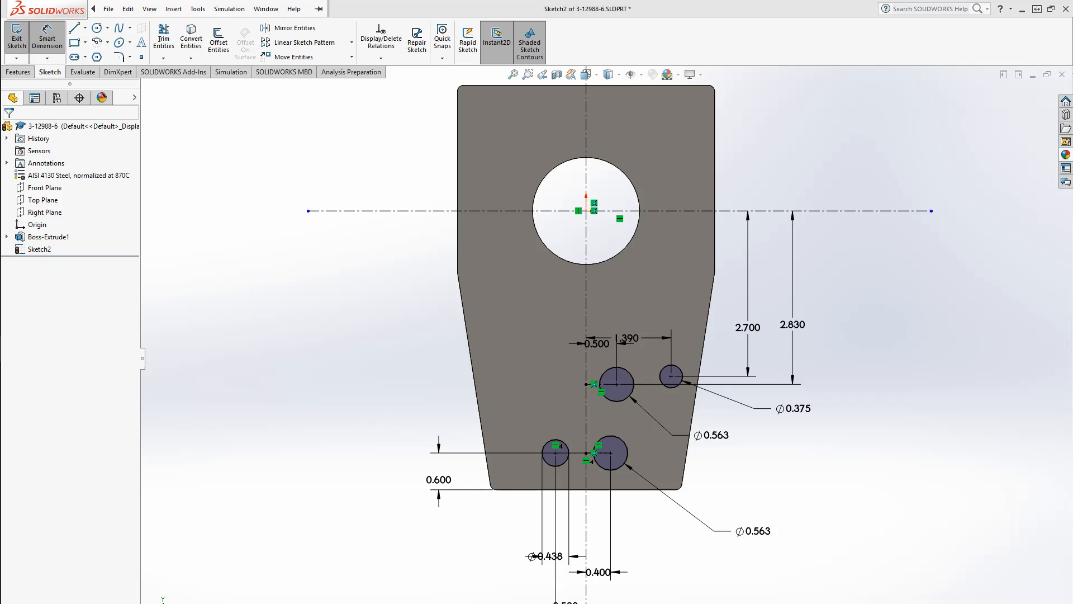
click(901, 512)
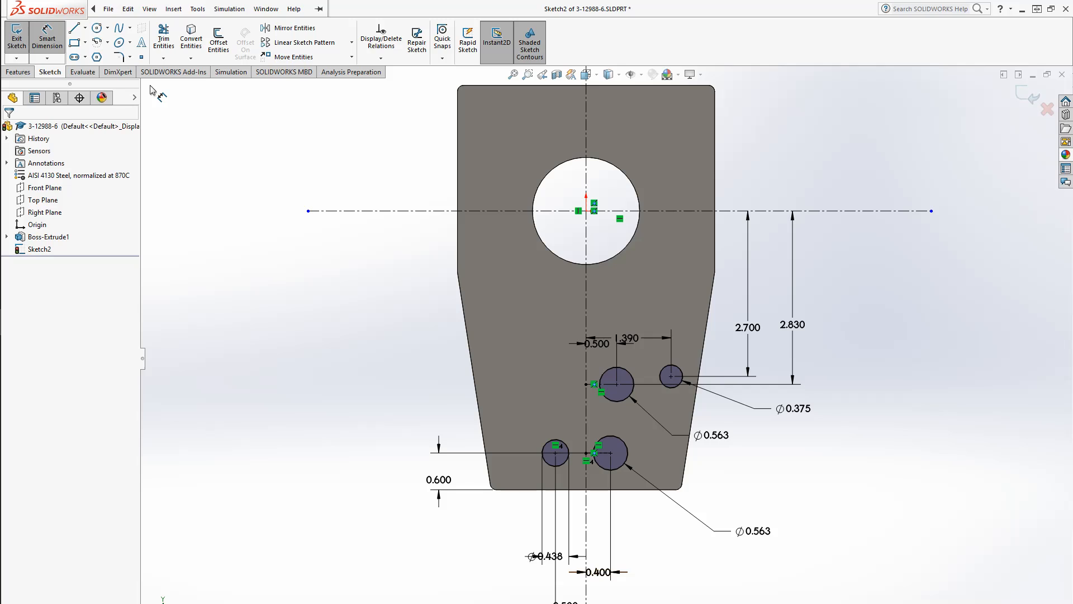
click(96, 27)
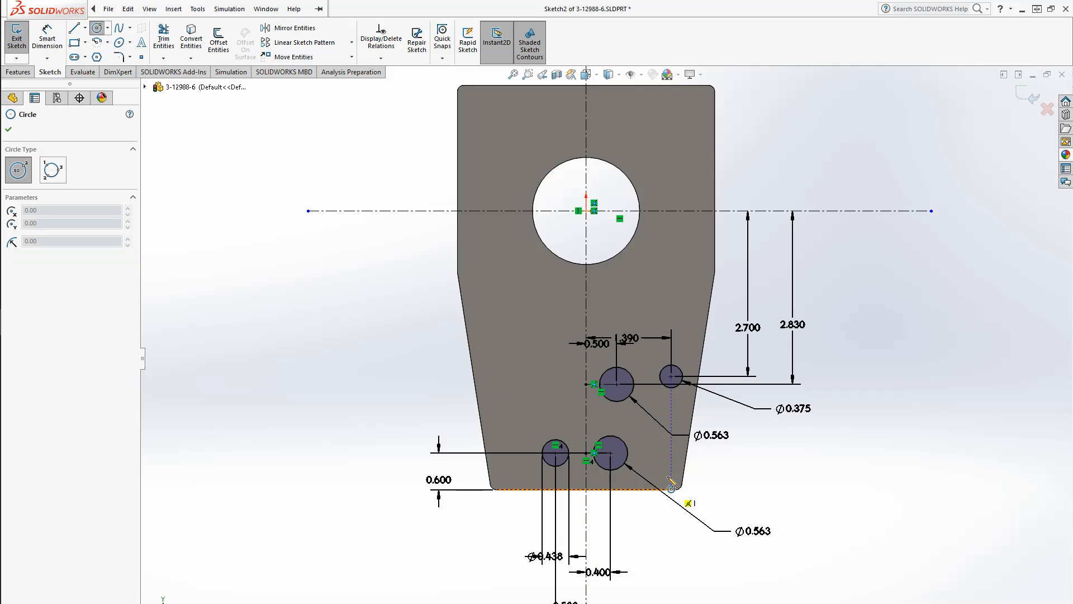
drag(662, 471, 671, 470)
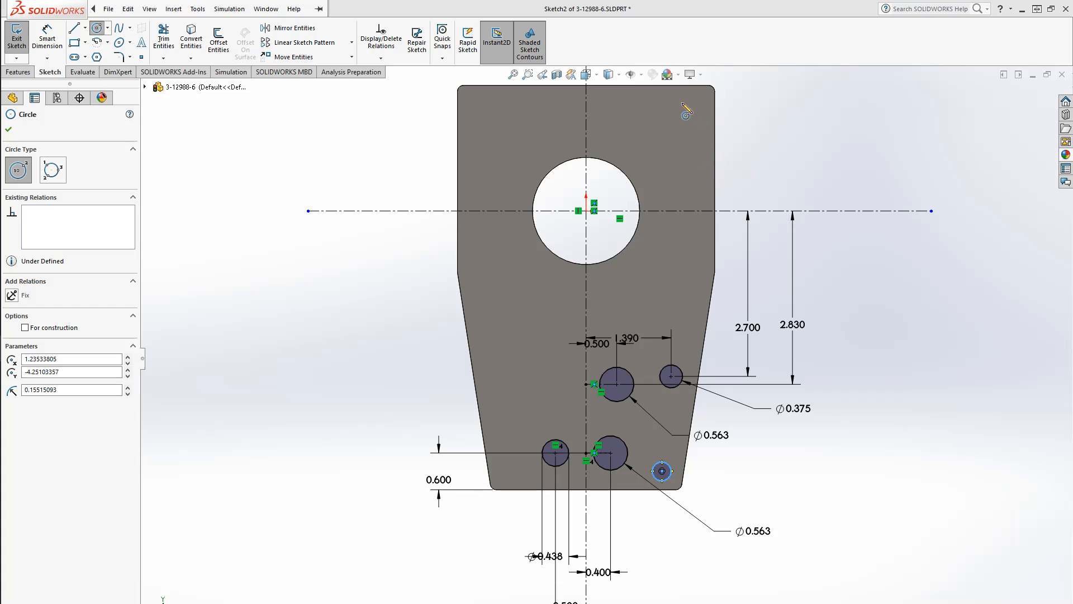
drag(676, 99, 685, 107)
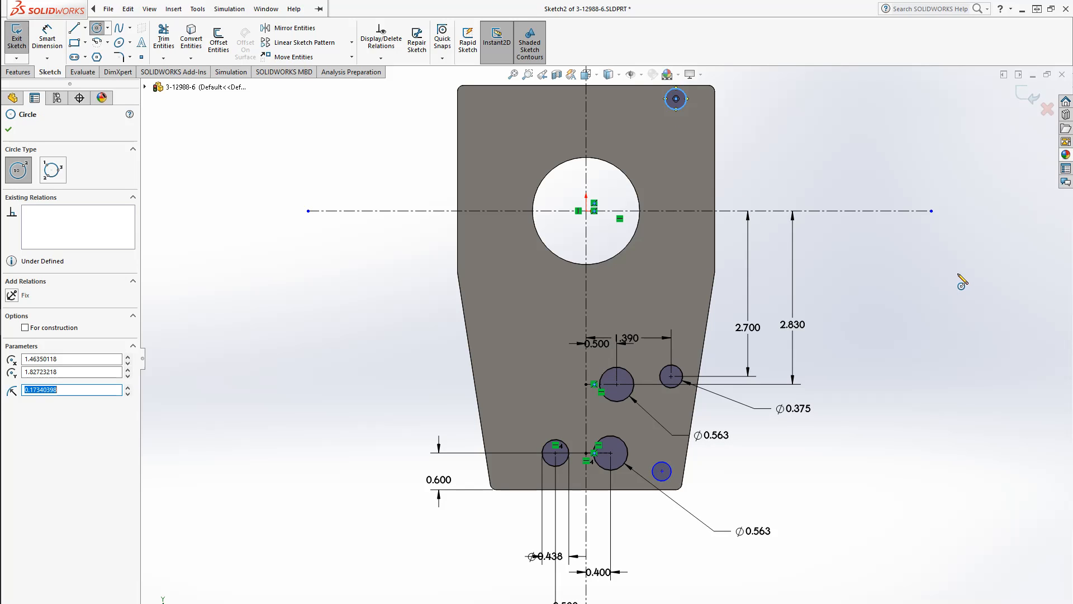
key(Escape)
Add an equal relation between the two new corner circles
ctrl+click(670, 484)
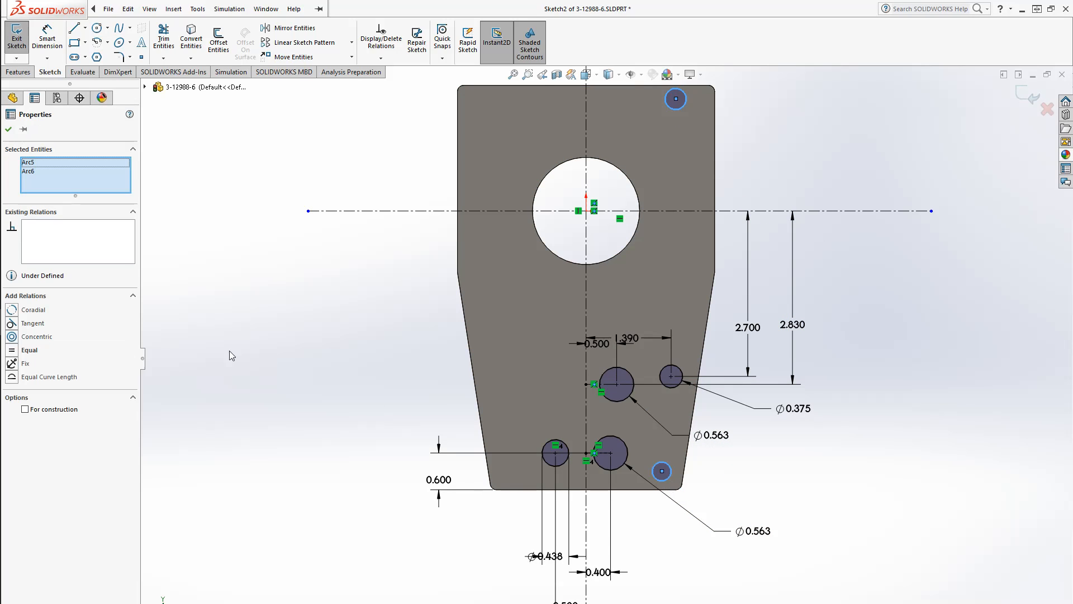
click(30, 349)
key(Escape)
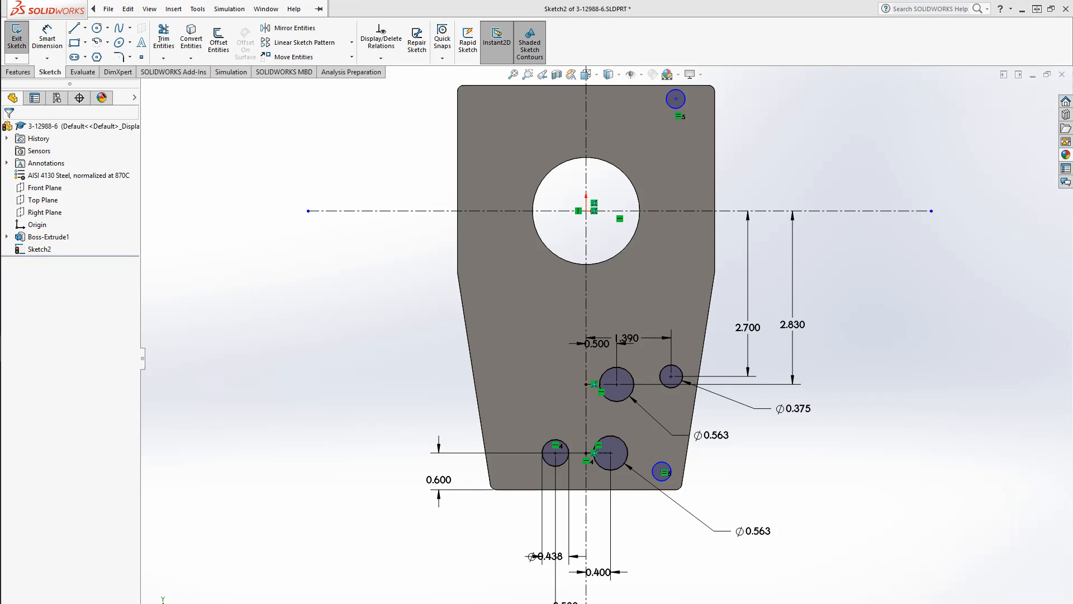
Set the lower right corner circle's diameter to 0.199 in with Smart Dimension
click(47, 38)
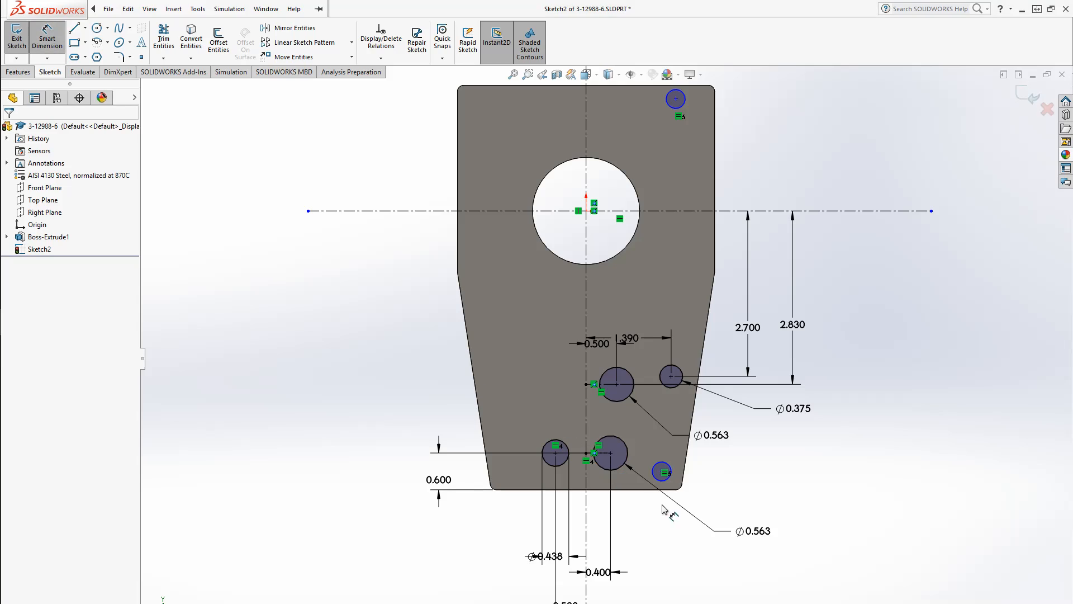
click(670, 474)
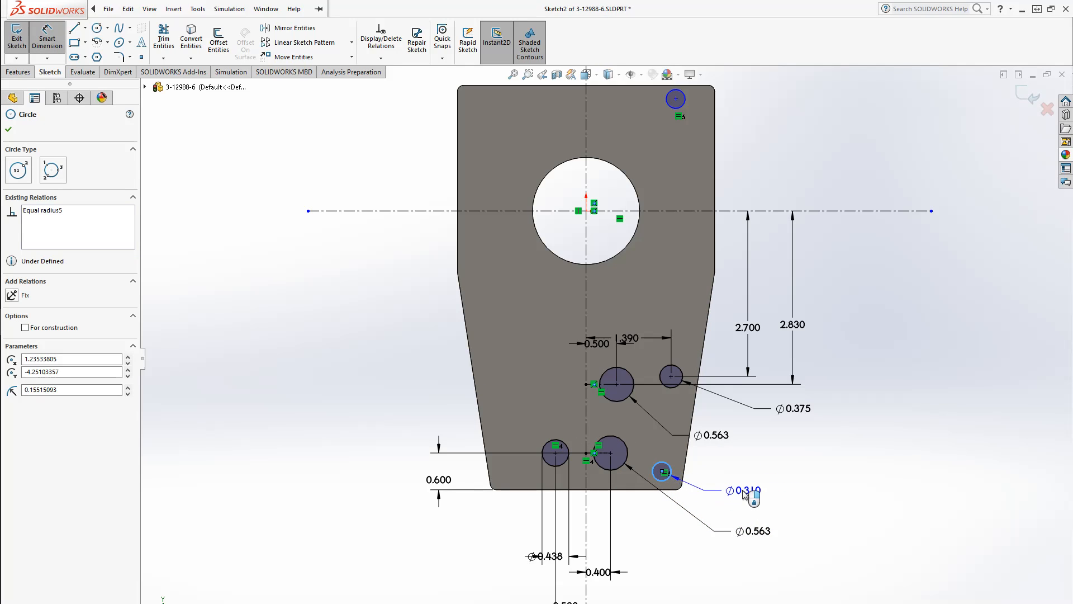
click(743, 503)
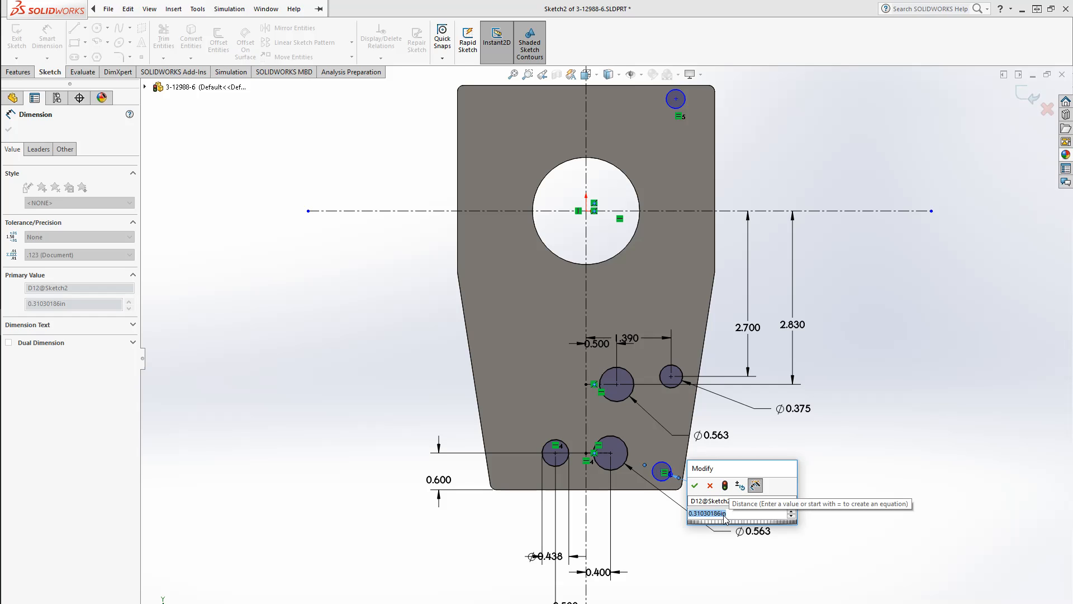
text(.313)
key(Return)
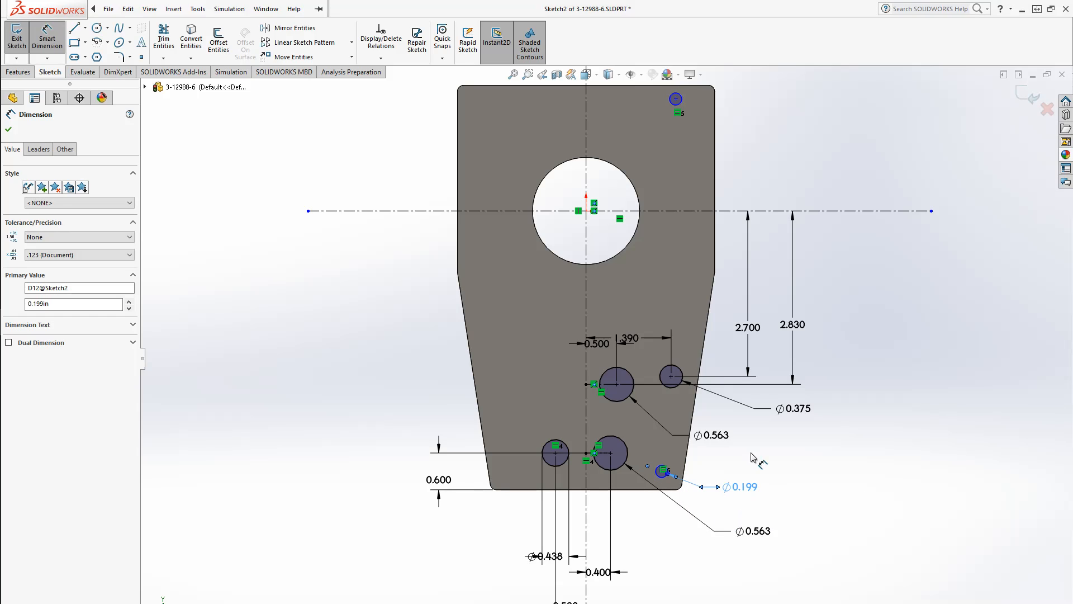
Dimension the lower right corner circle's center 0.45 in above the plate's bottom edge
click(767, 470)
click(662, 471)
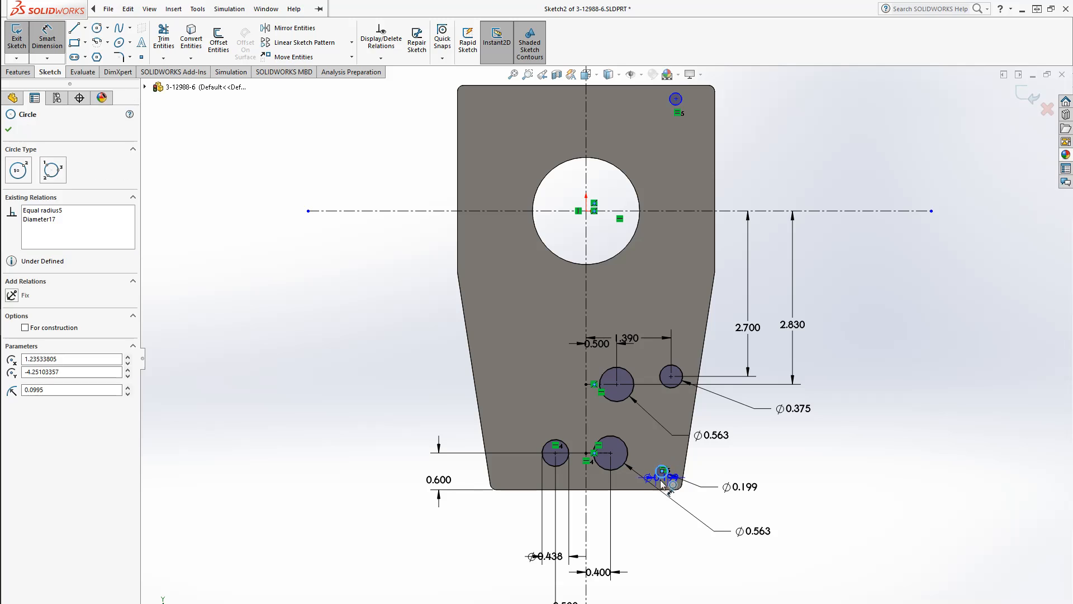
click(643, 489)
click(645, 489)
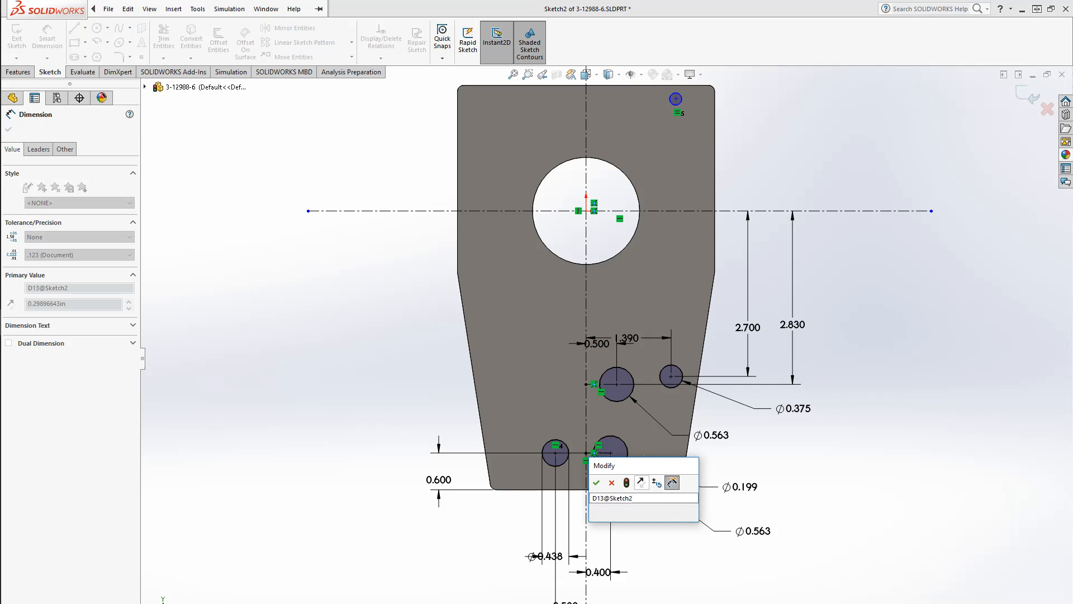
key(Return)
key(Escape)
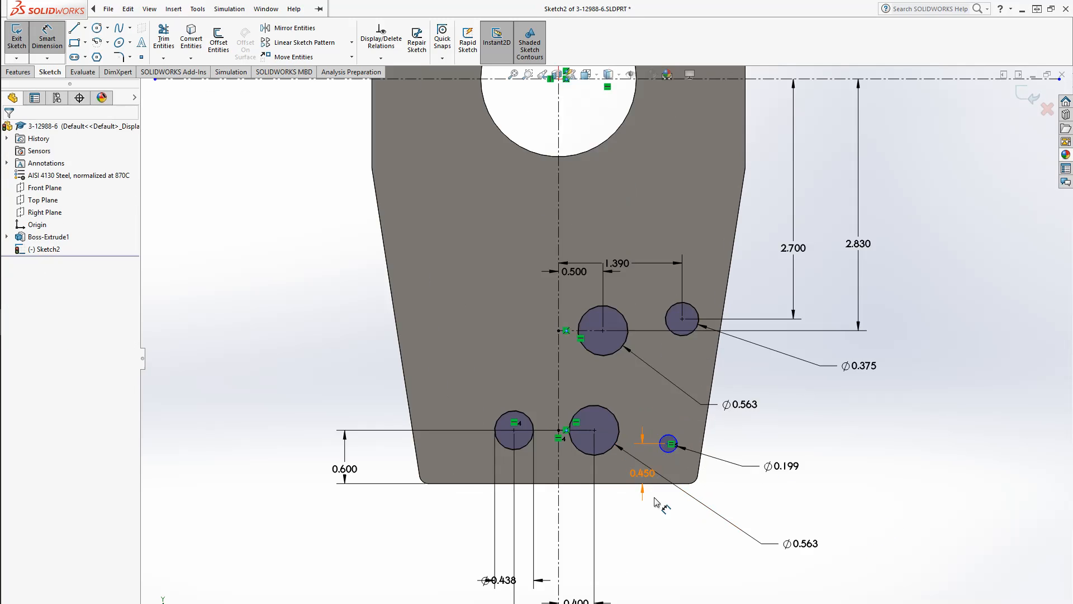
Sketch construction lines extending the plate's bottom edge and slanted side to their virtual corner at the lower right fillet
scroll(643, 471, up, 5)
key(Escape)
scroll(693, 481, up, 4)
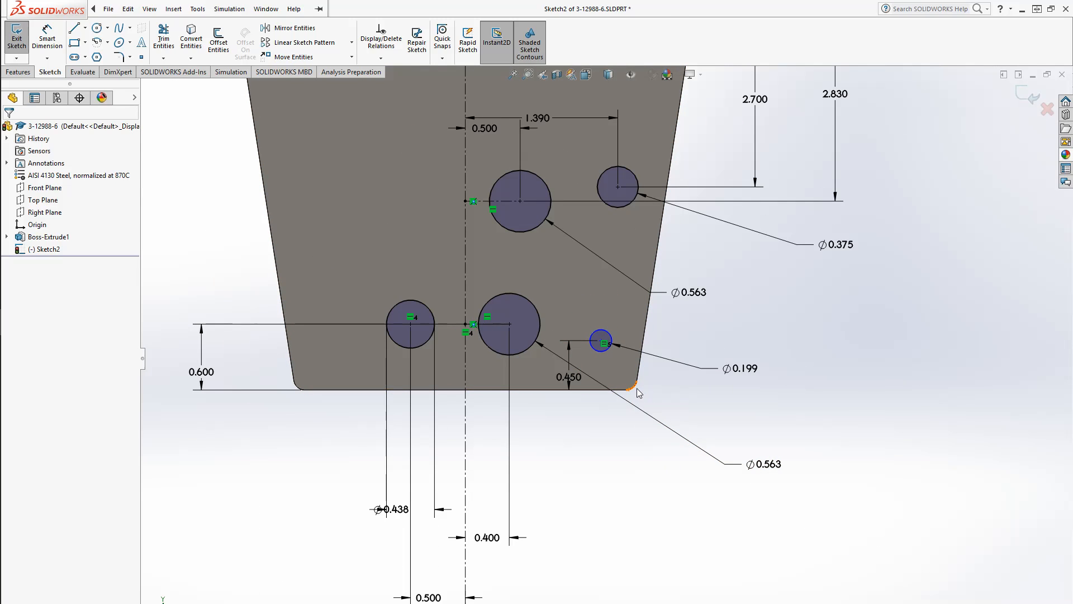
scroll(635, 394, up, 2)
scroll(636, 399, up, 2)
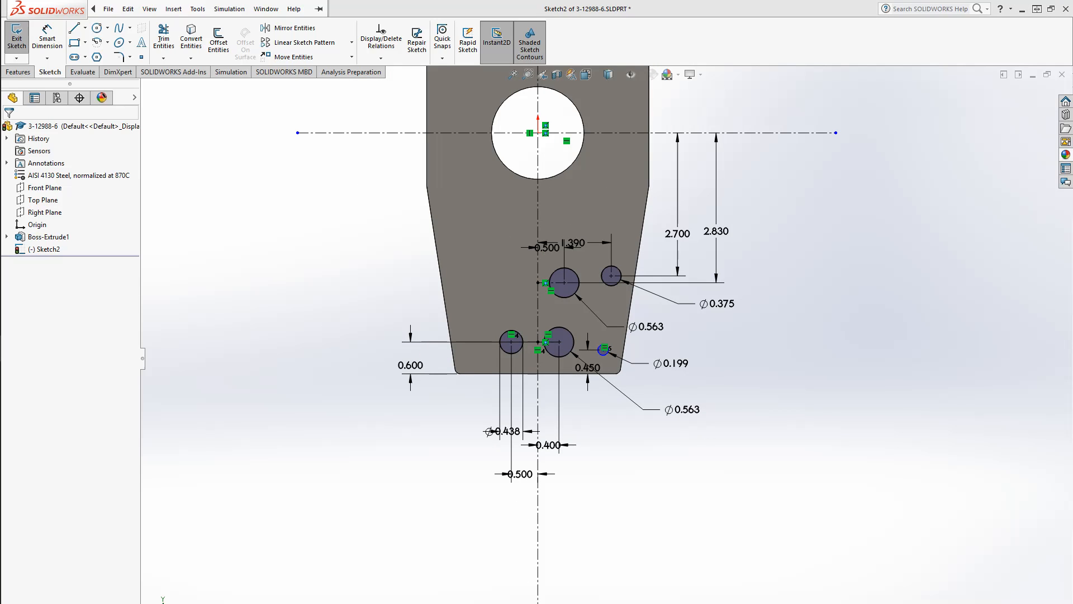
scroll(612, 378, down, 8)
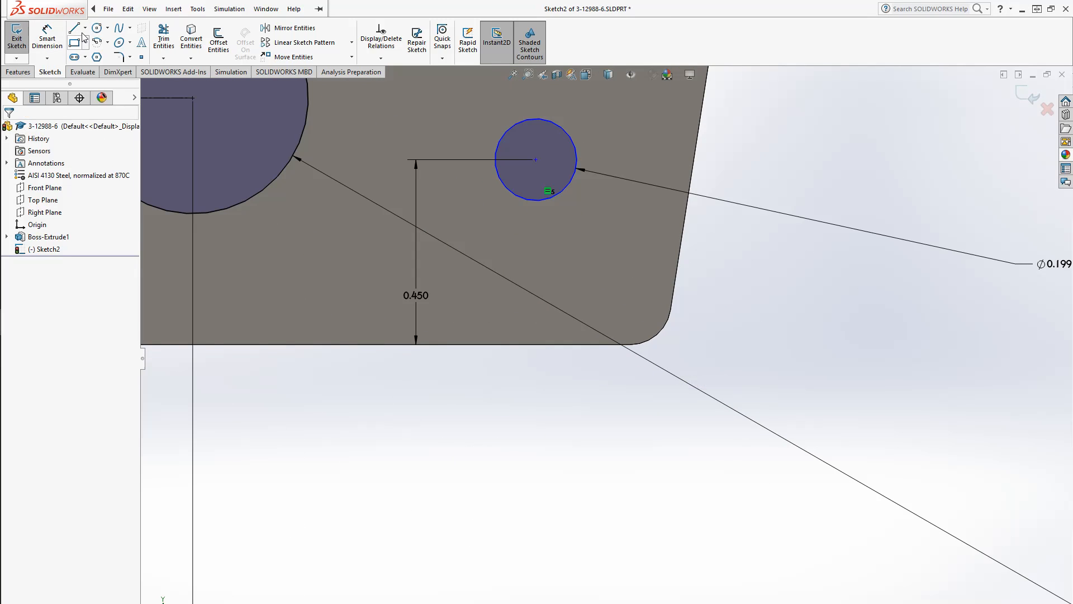
click(85, 27)
click(97, 52)
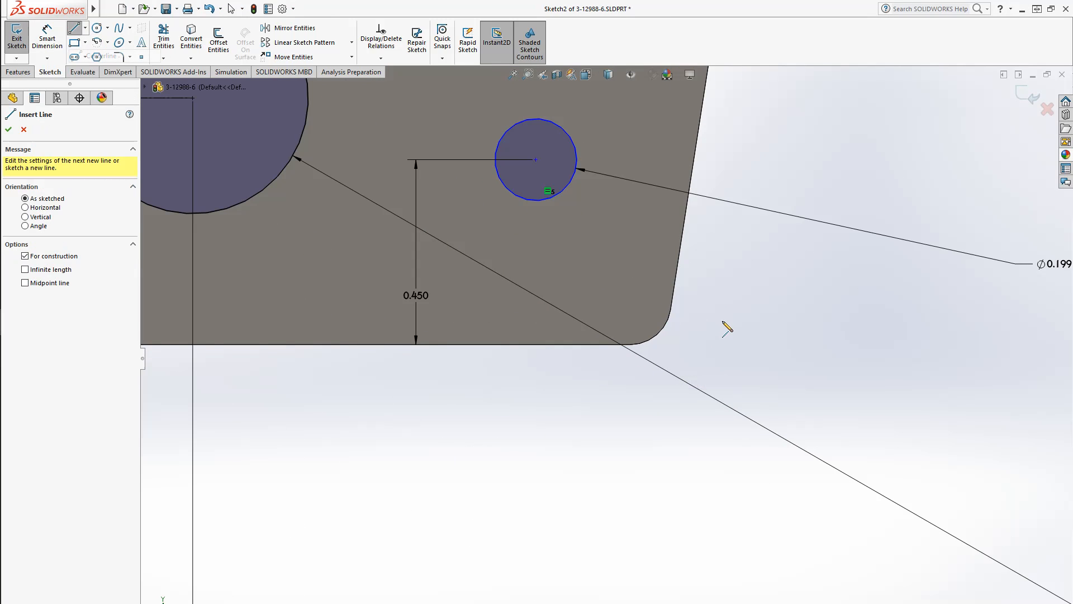
click(630, 344)
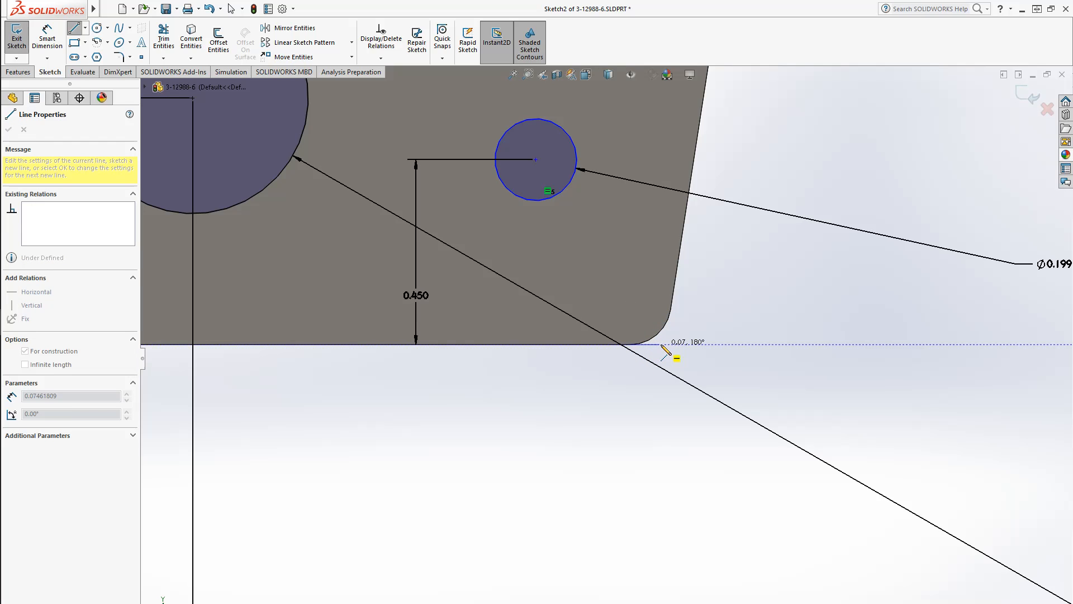
click(660, 345)
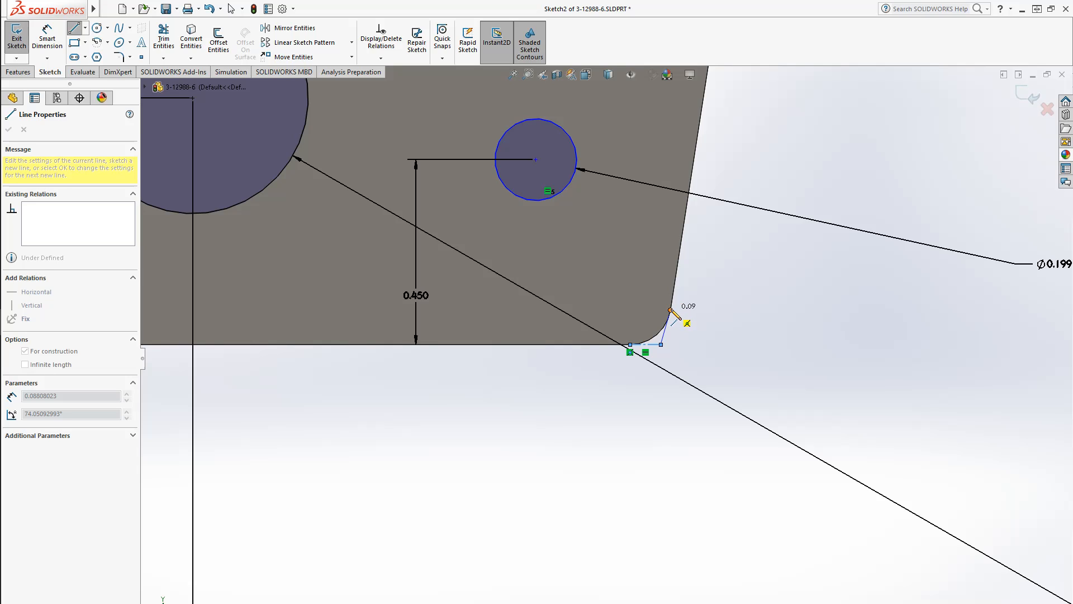
click(671, 309)
key(Escape)
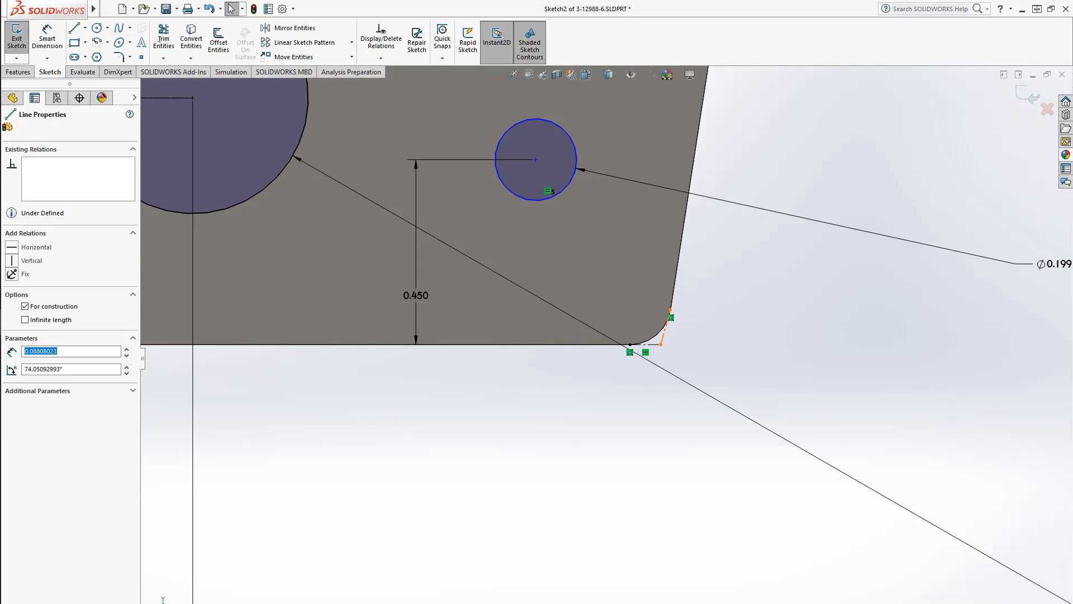
Make the construction lines collinear with the plate's bottom edge and slanted side edge
click(669, 321)
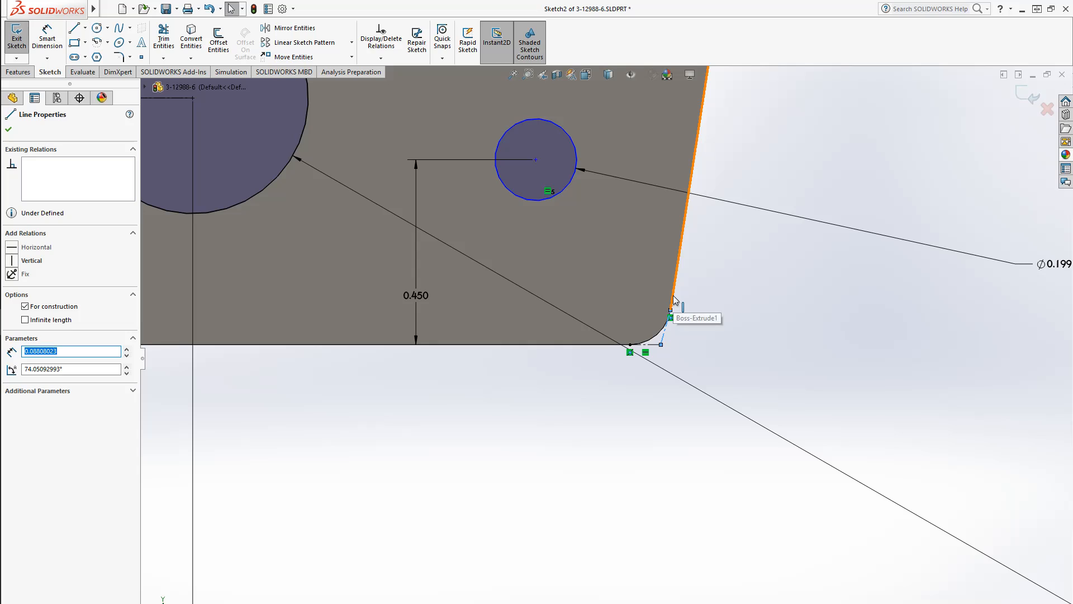
click(681, 351)
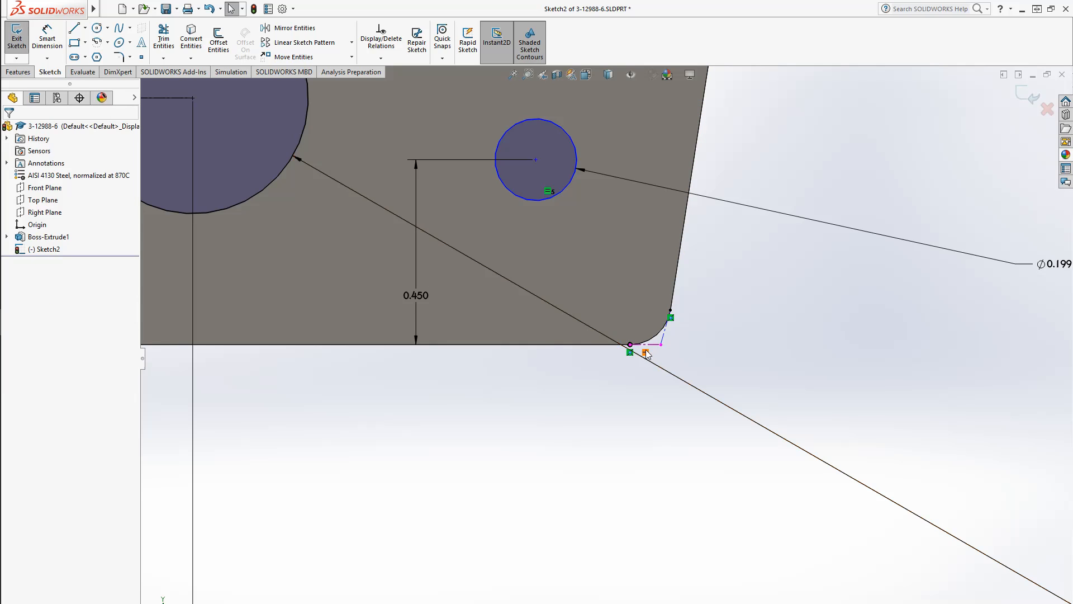
click(661, 348)
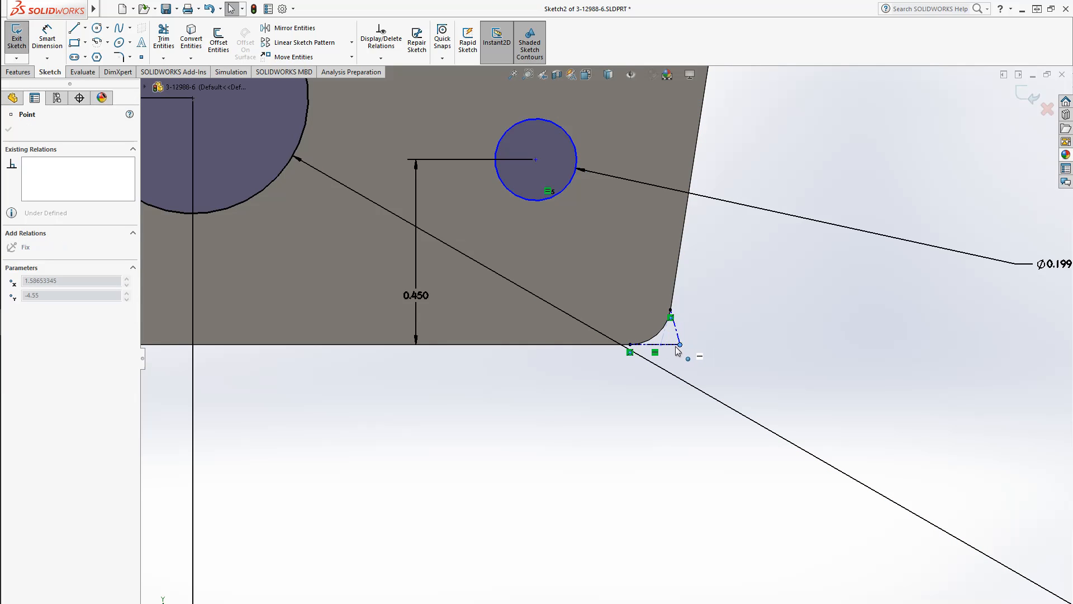
ctrl+click(677, 288)
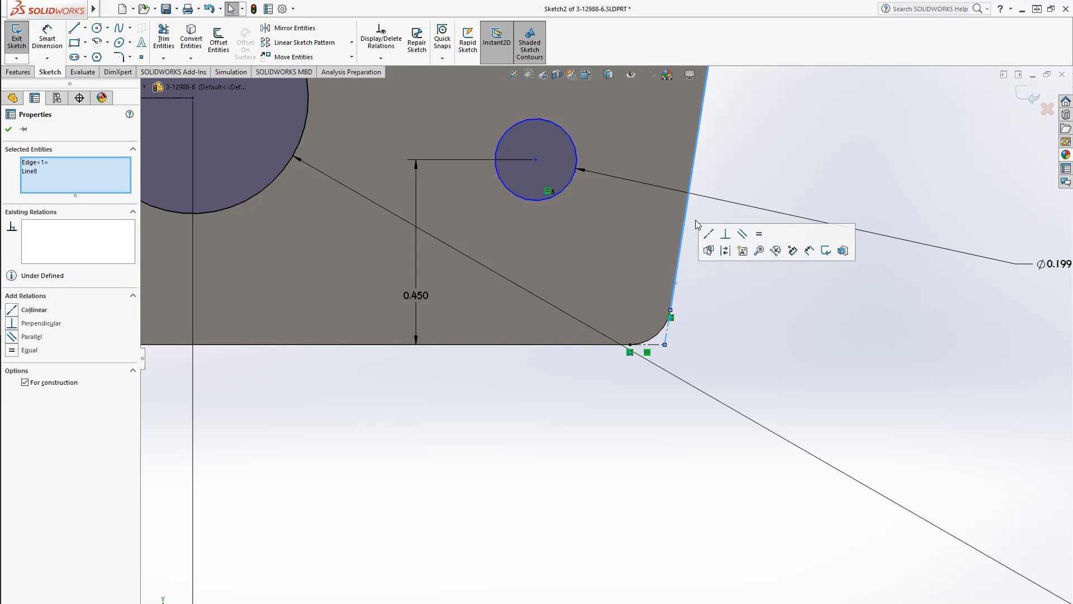
click(34, 310)
click(564, 507)
scroll(648, 433, up, 5)
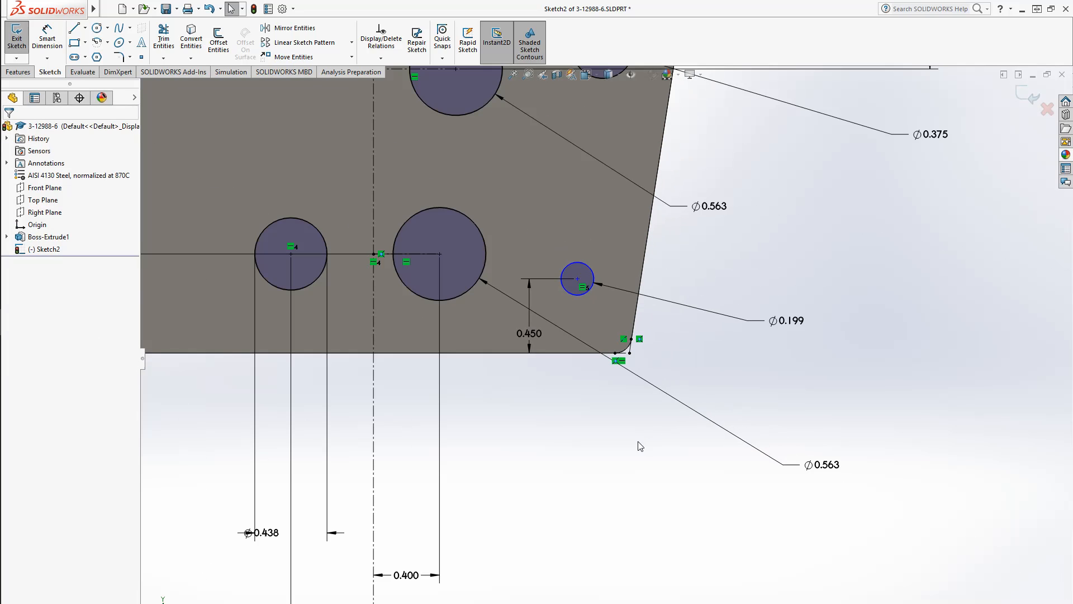
Dimension the lower right corner circle's center 0.45 in horizontally from the virtual corner point
click(47, 42)
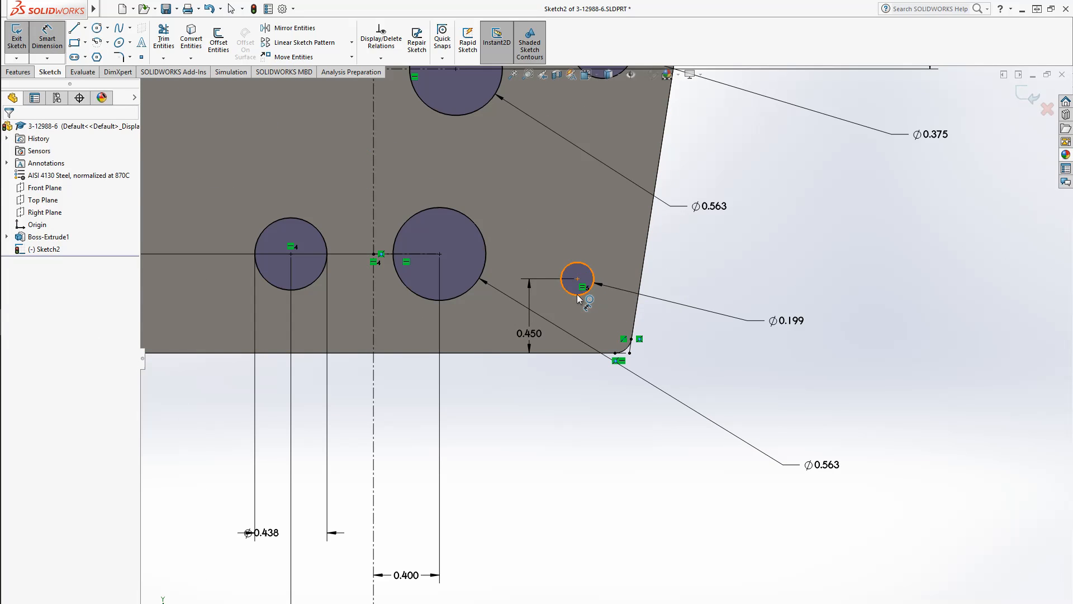
click(577, 279)
click(629, 354)
click(595, 422)
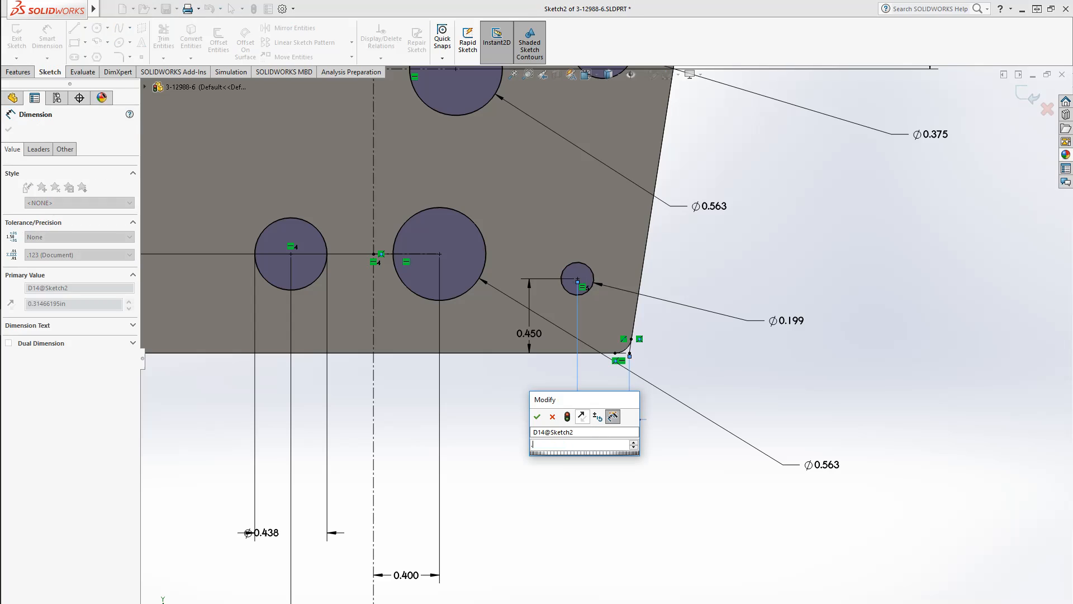
text(0.45)
key(Return)
click(878, 376)
Dimension the upper right corner circle's center 0.3 in below the plate's top edge
scroll(677, 289, up, 9)
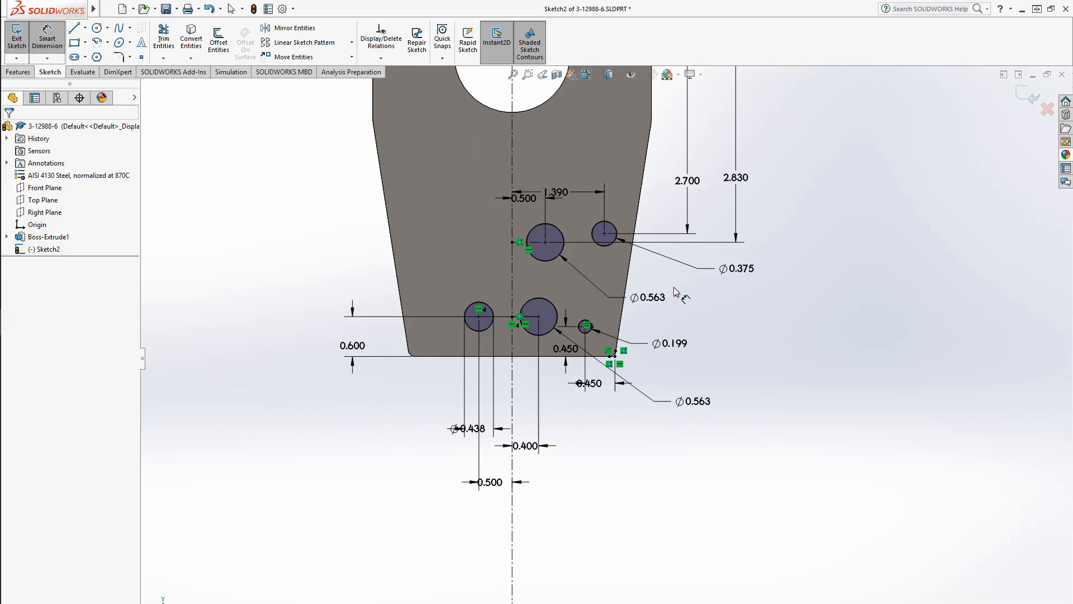
scroll(626, 162, down, 9)
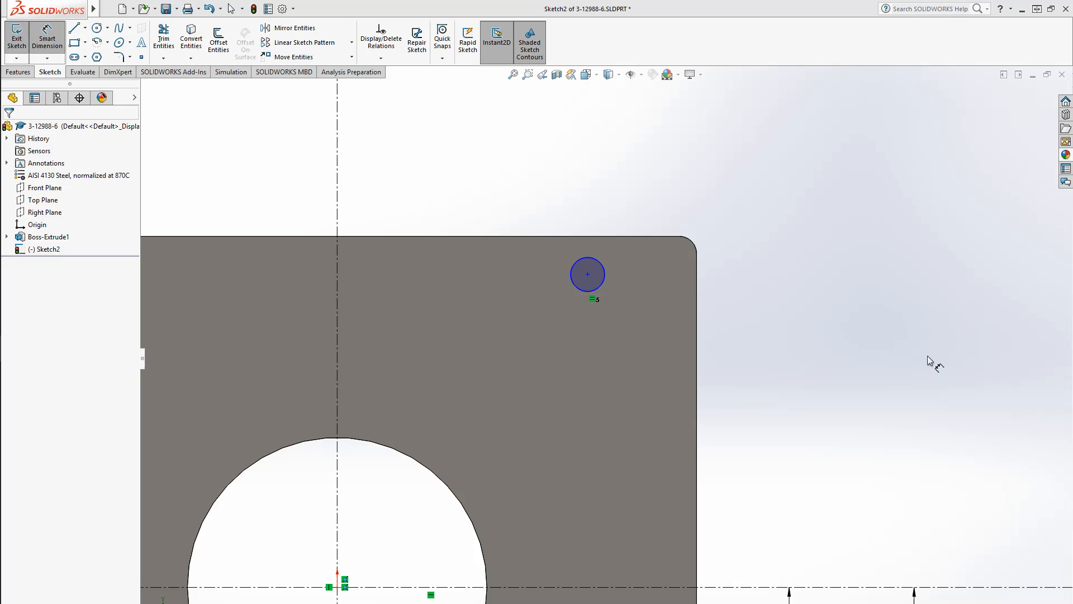
click(612, 271)
click(615, 236)
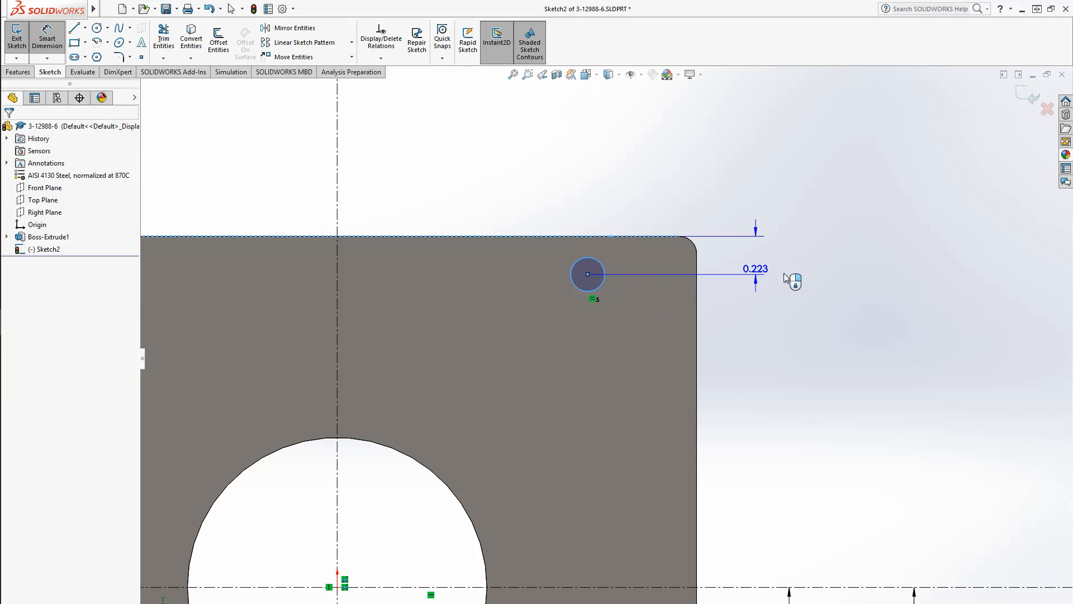
click(809, 274)
text(.3)
key(Return)
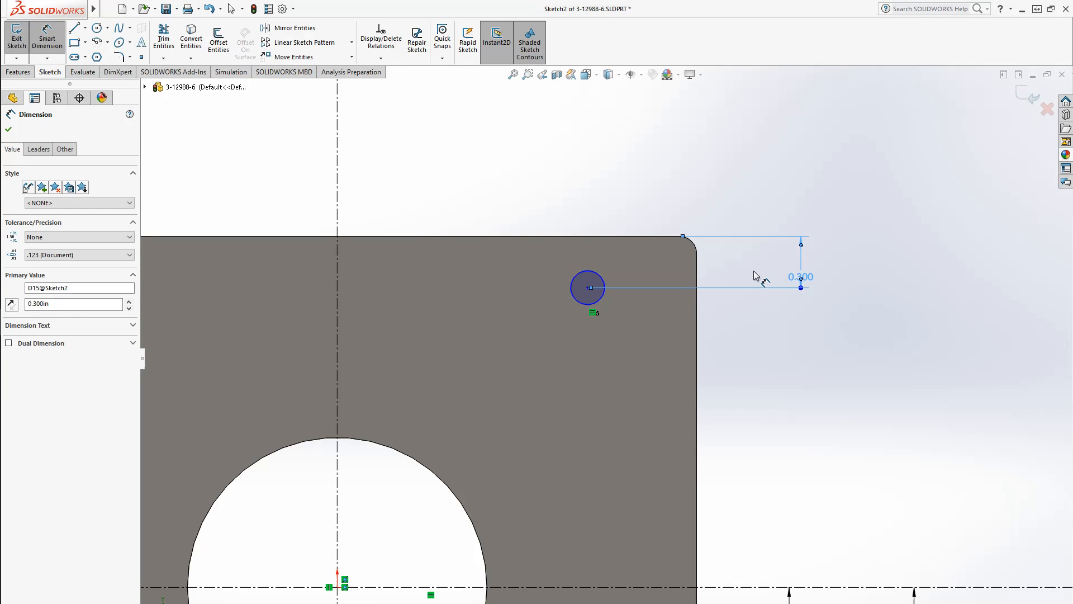
Dimension the upper right corner circle's center 0.45 in from the plate's right edge
click(603, 276)
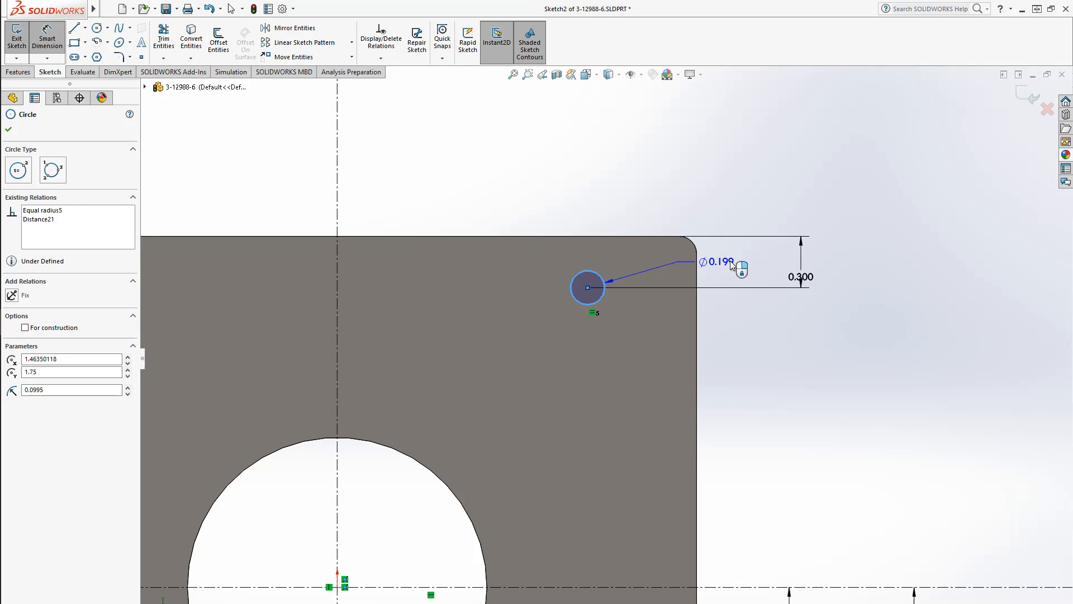
click(697, 278)
click(645, 180)
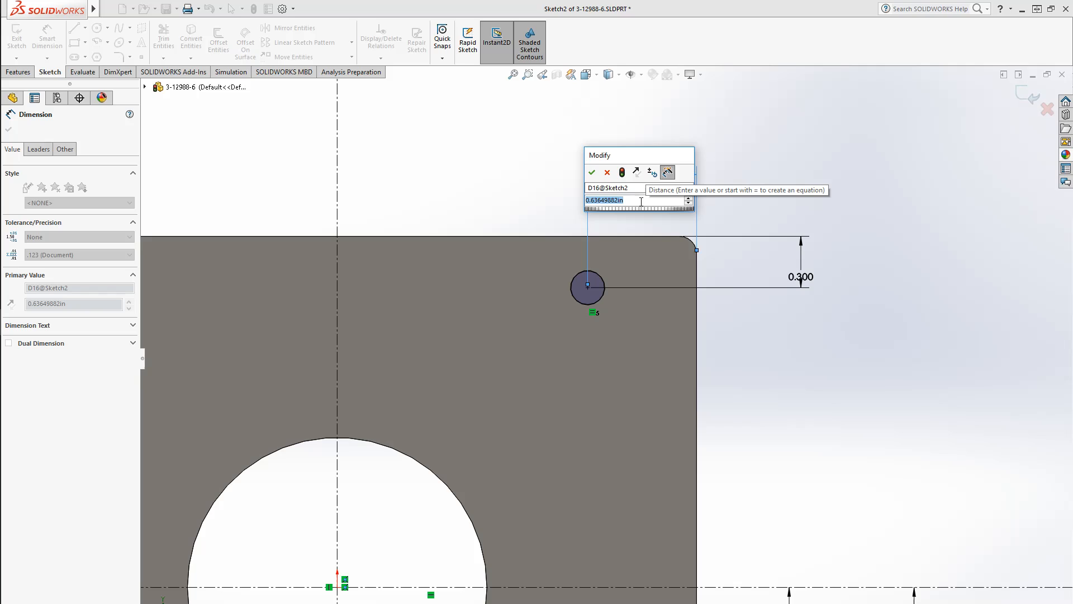
text(.45)
key(Return)
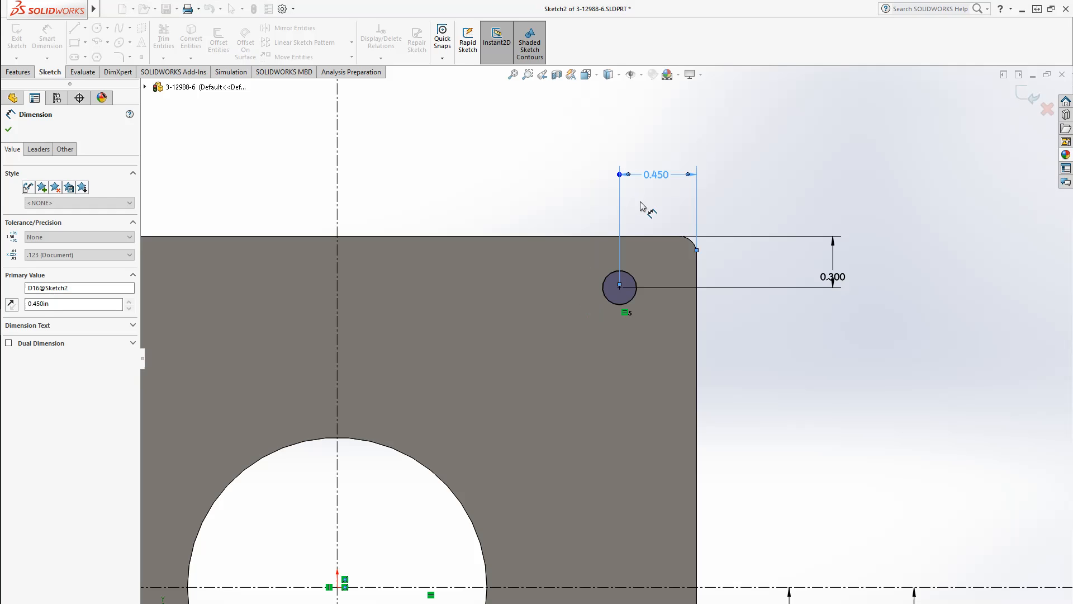
Mirror the upper right corner circle and the three right-side holes about the vertical centerline
scroll(738, 425, up, 3)
scroll(604, 358, up, 3)
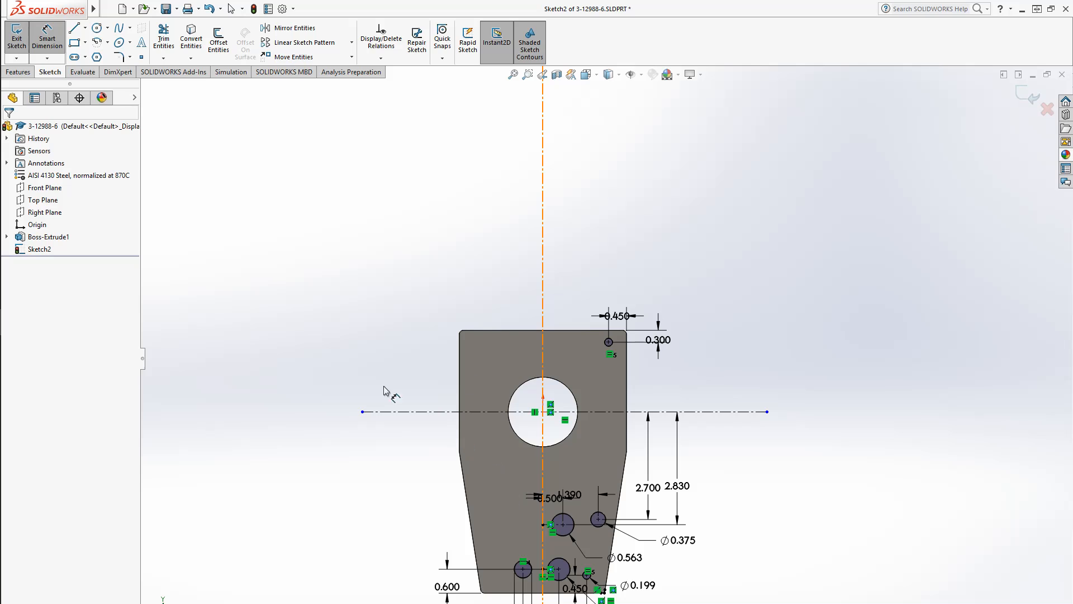
click(288, 28)
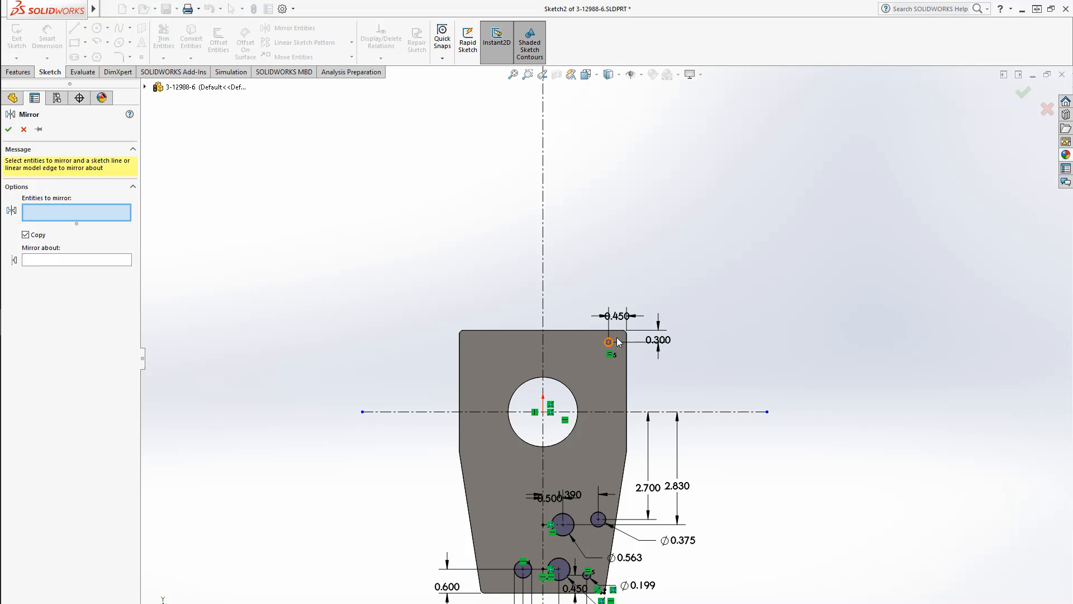
scroll(604, 359, up, 2)
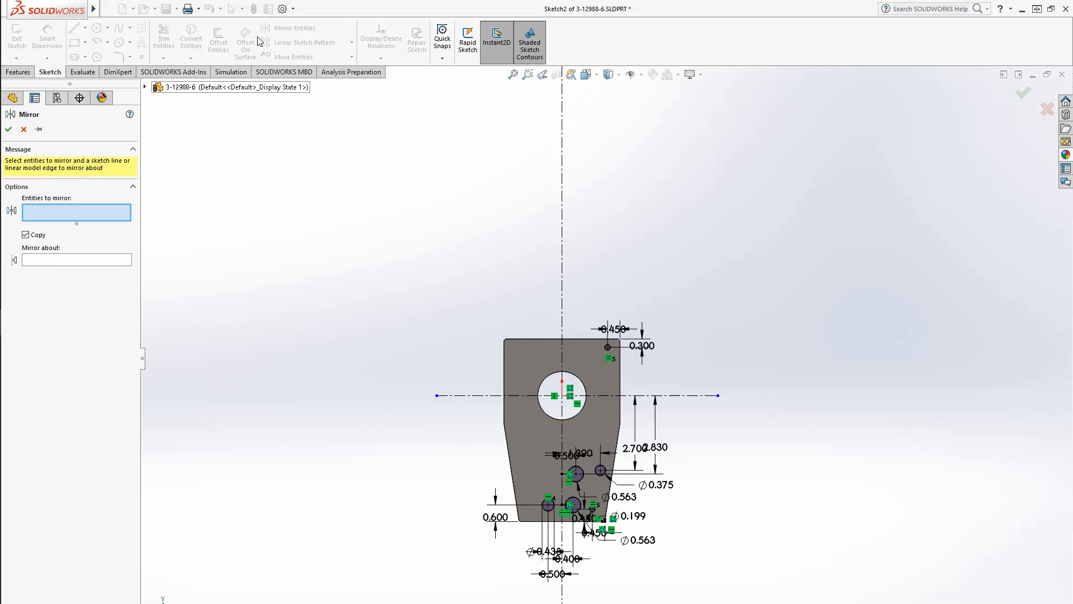
scroll(563, 407, down, 2)
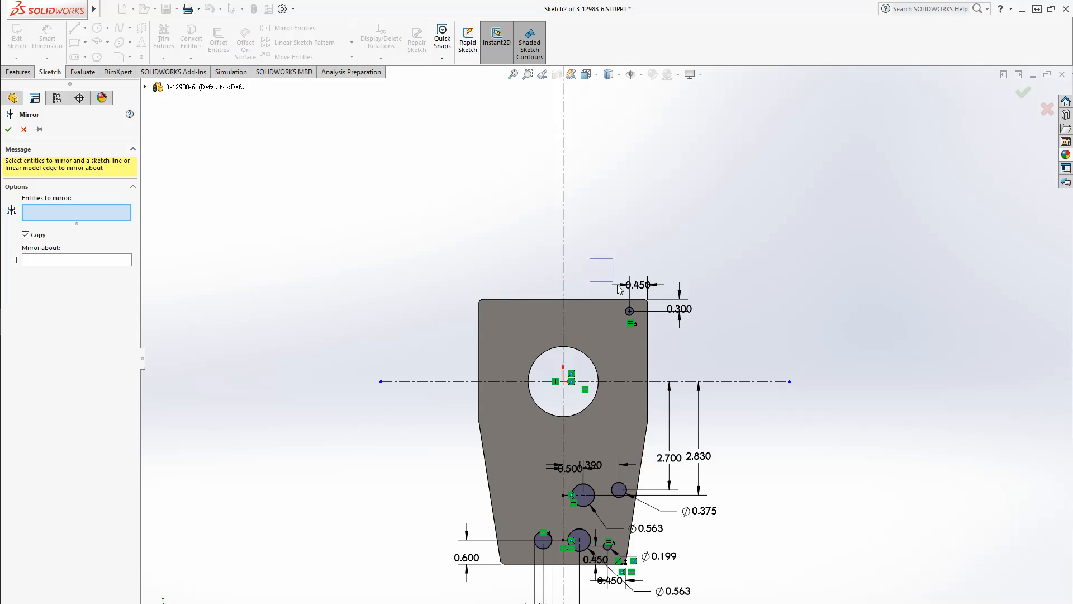
drag(619, 288, 638, 324)
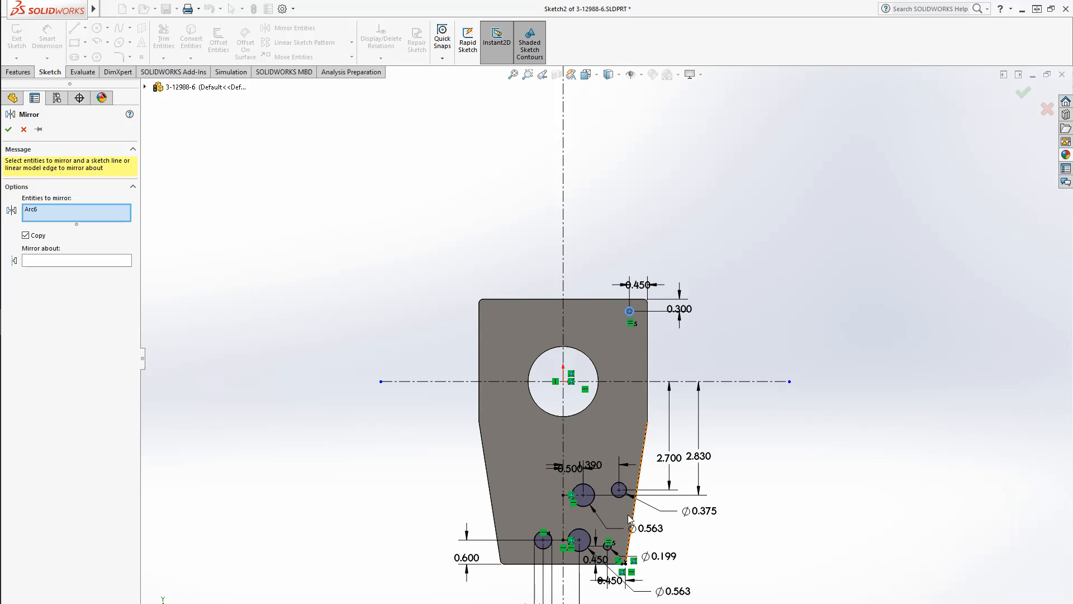
click(624, 495)
click(593, 502)
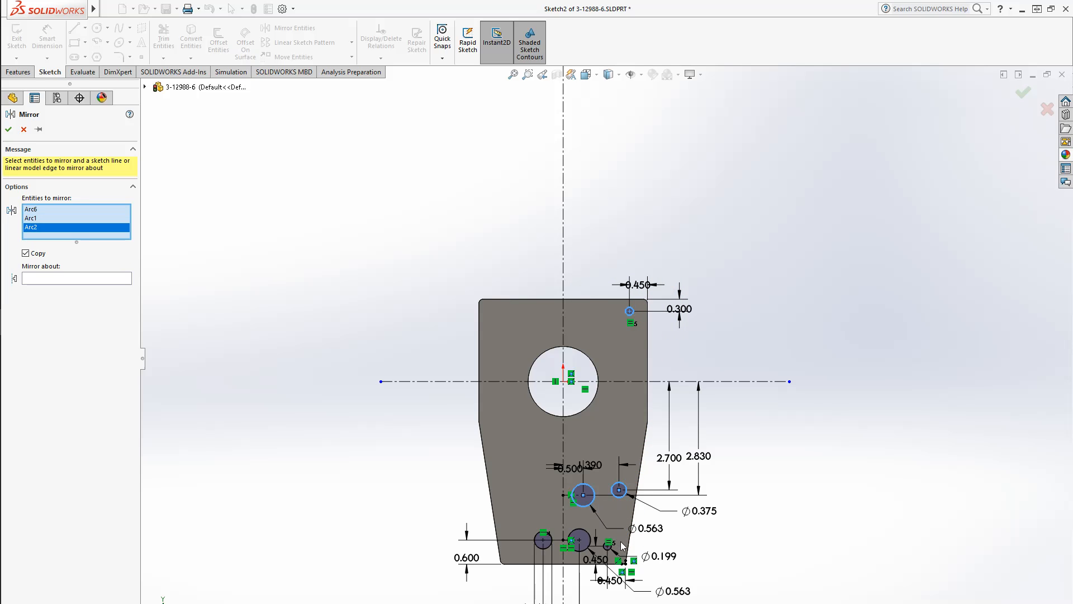
scroll(622, 546, down, 2)
click(594, 499)
scroll(631, 430, up, 1)
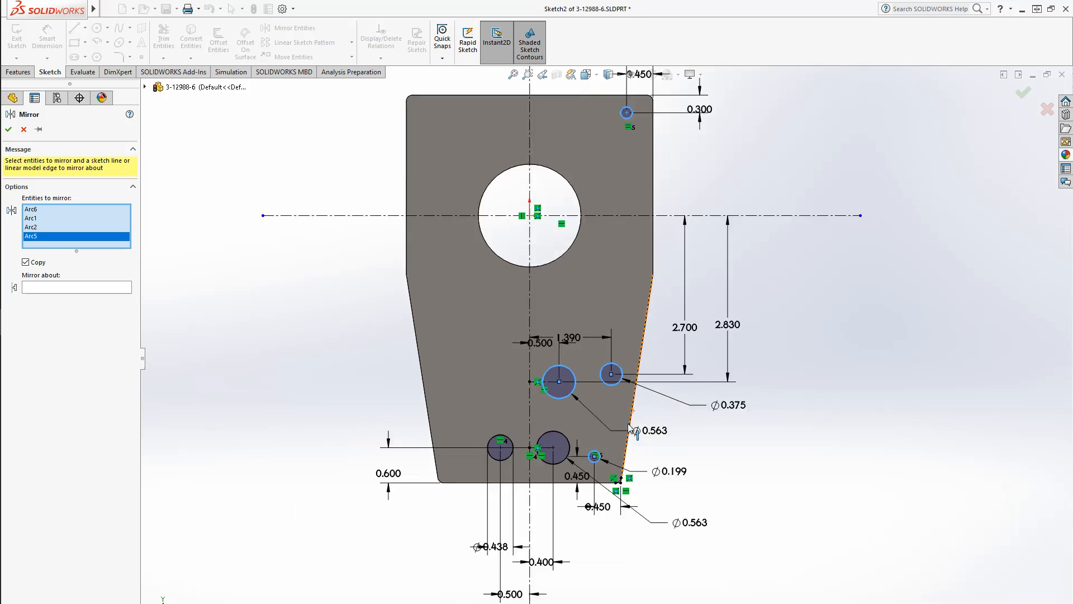
scroll(632, 431, up, 1)
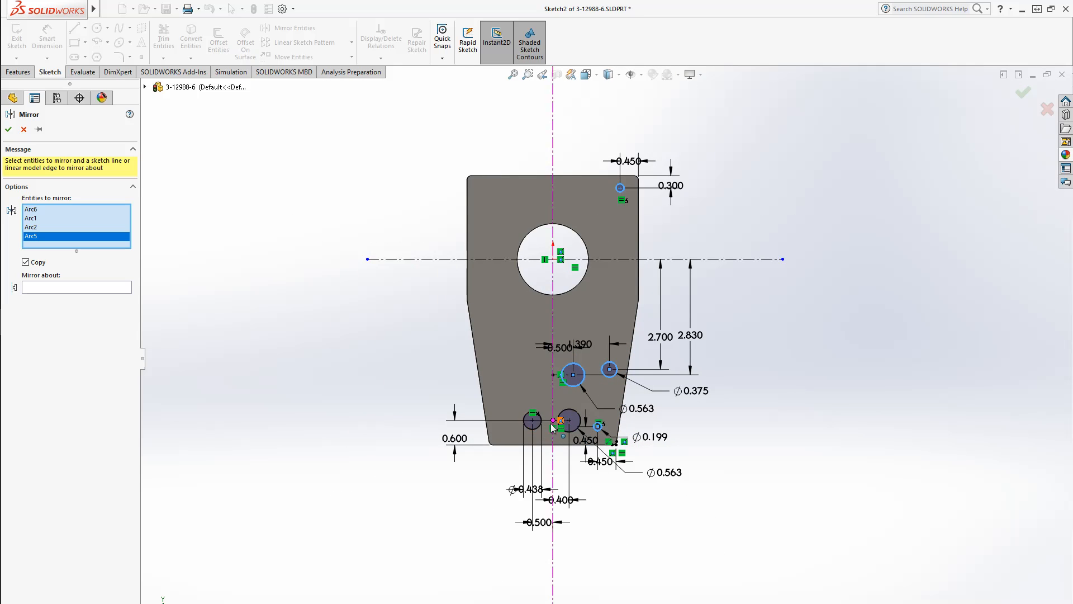
click(101, 287)
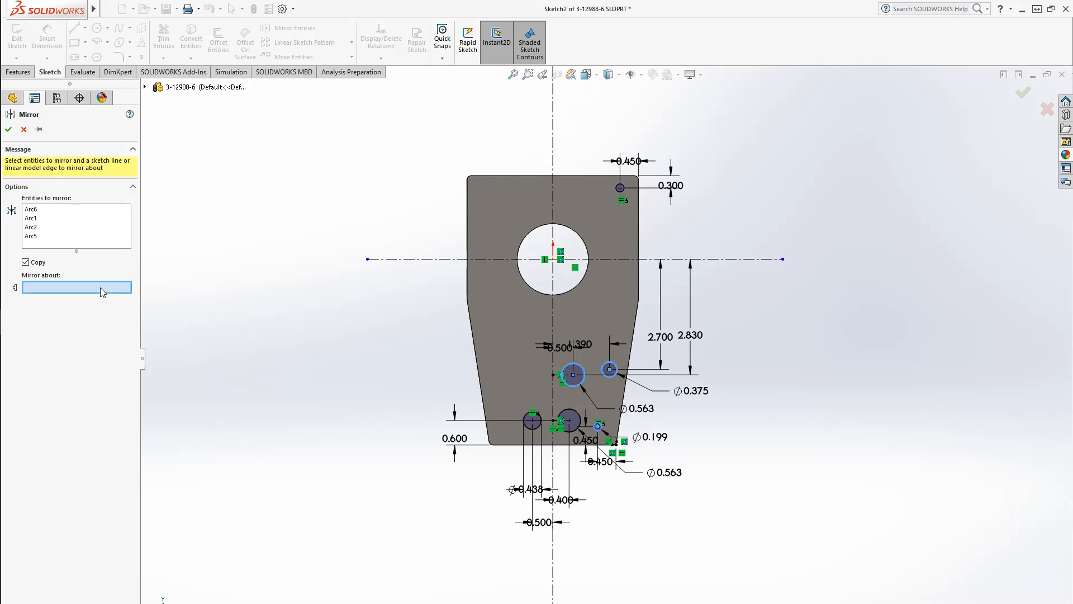
click(552, 199)
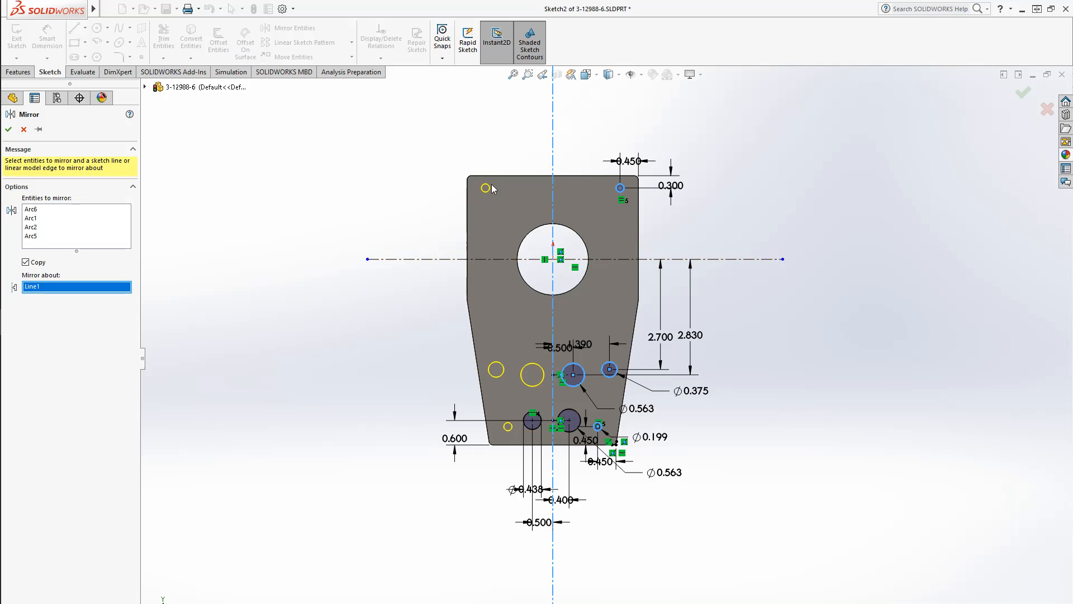
click(8, 129)
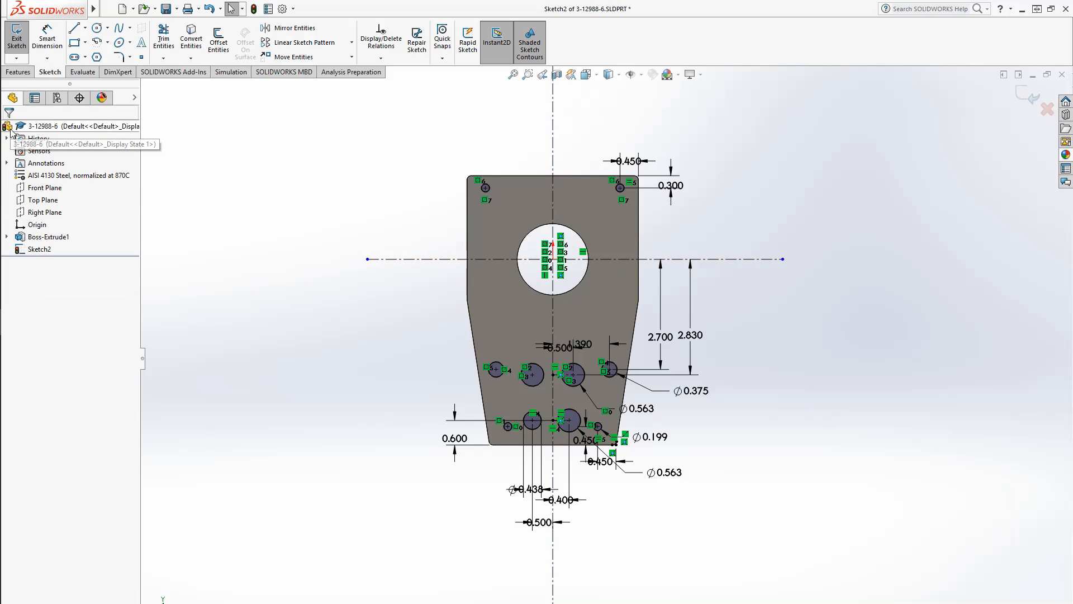
Cut-extrude the sketch's circles through all to make the holes in the plate
click(18, 71)
click(170, 45)
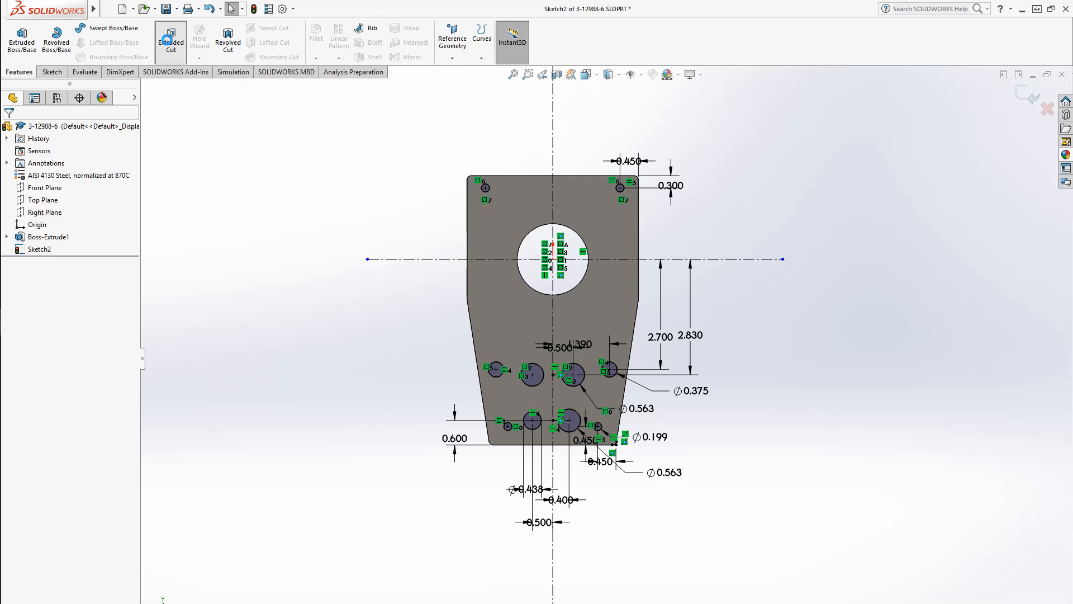
click(77, 197)
click(45, 214)
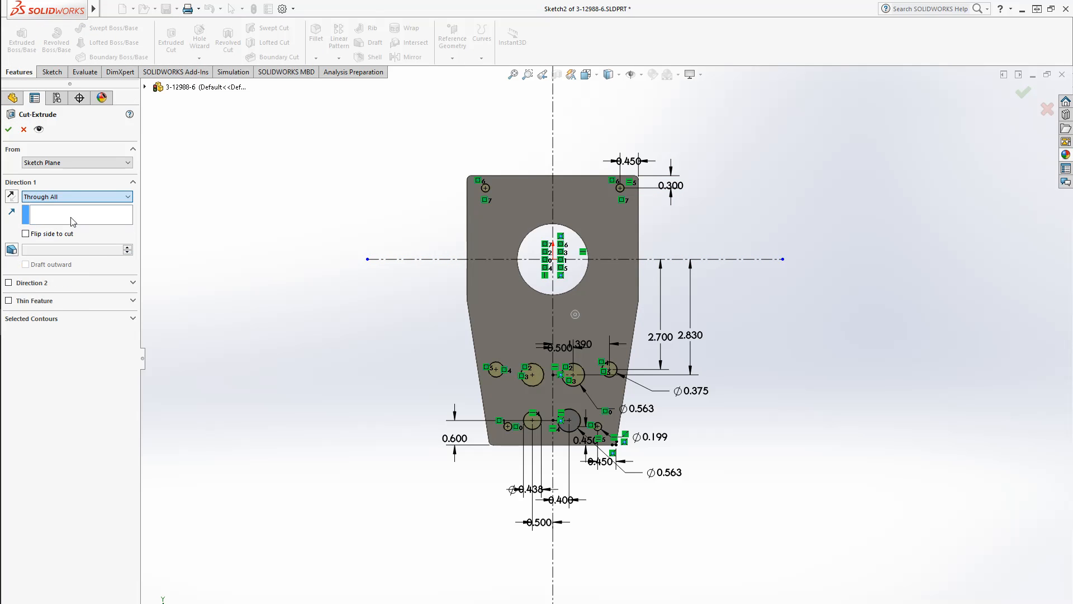
click(7, 130)
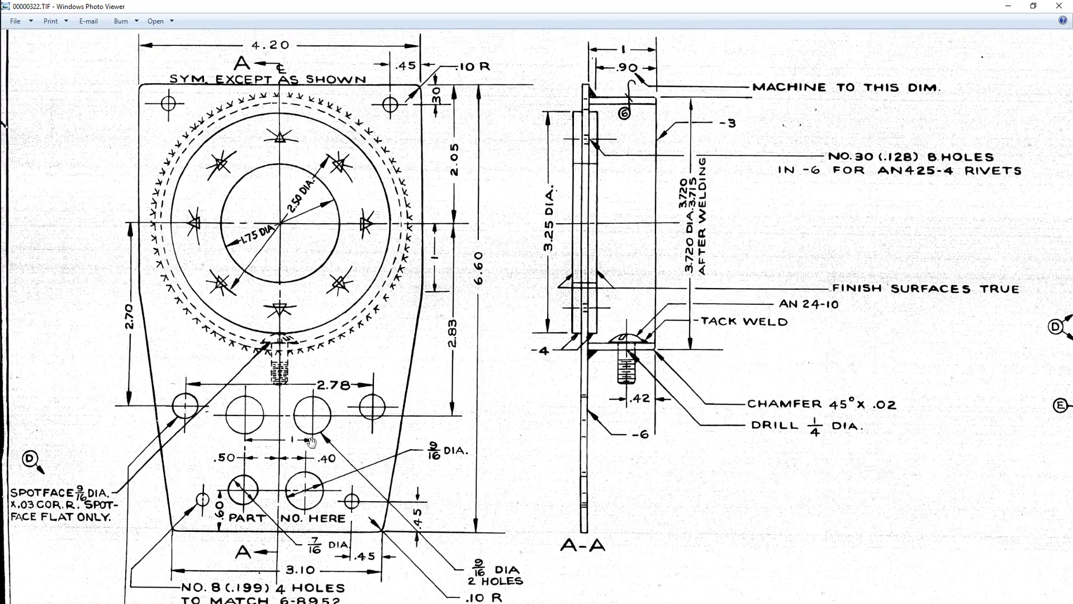
Switch to the Boeing drawing in Windows Photo Viewer and pan across it to review the remaining features
scroll(311, 441, down, 2)
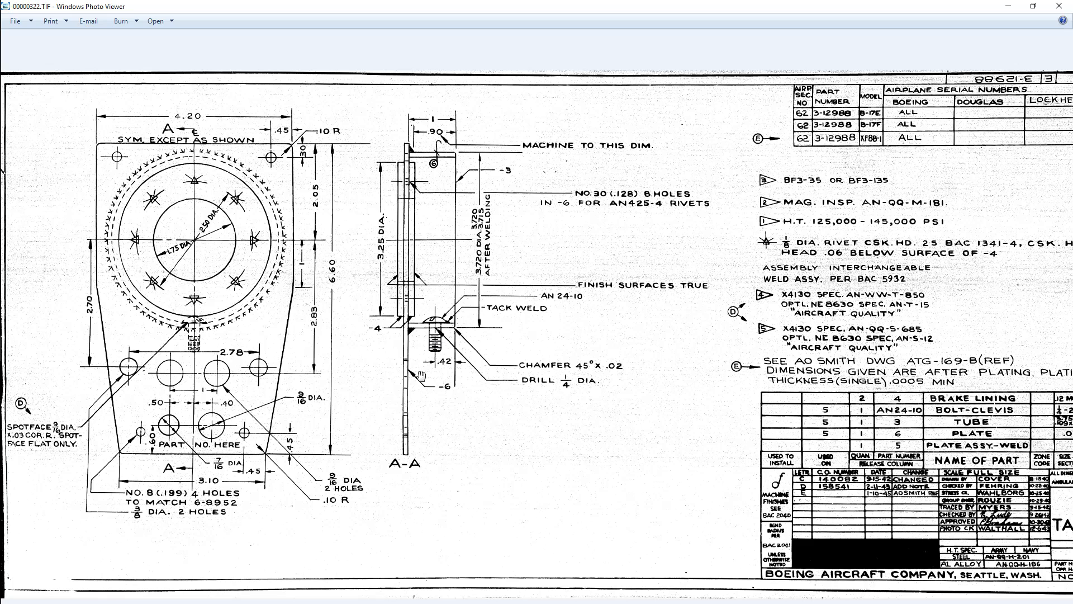
drag(496, 454, 468, 453)
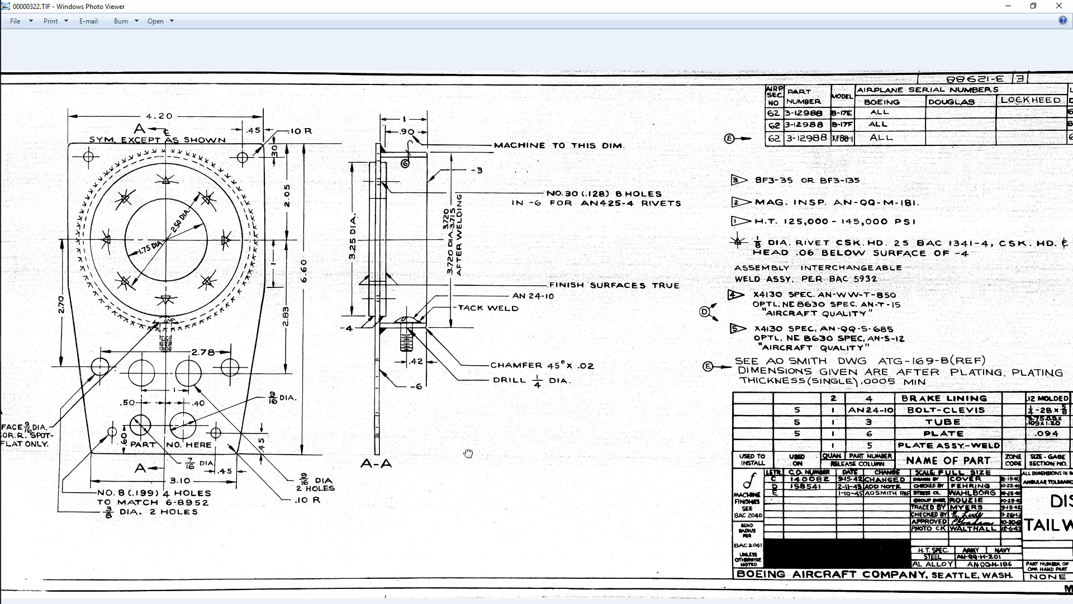
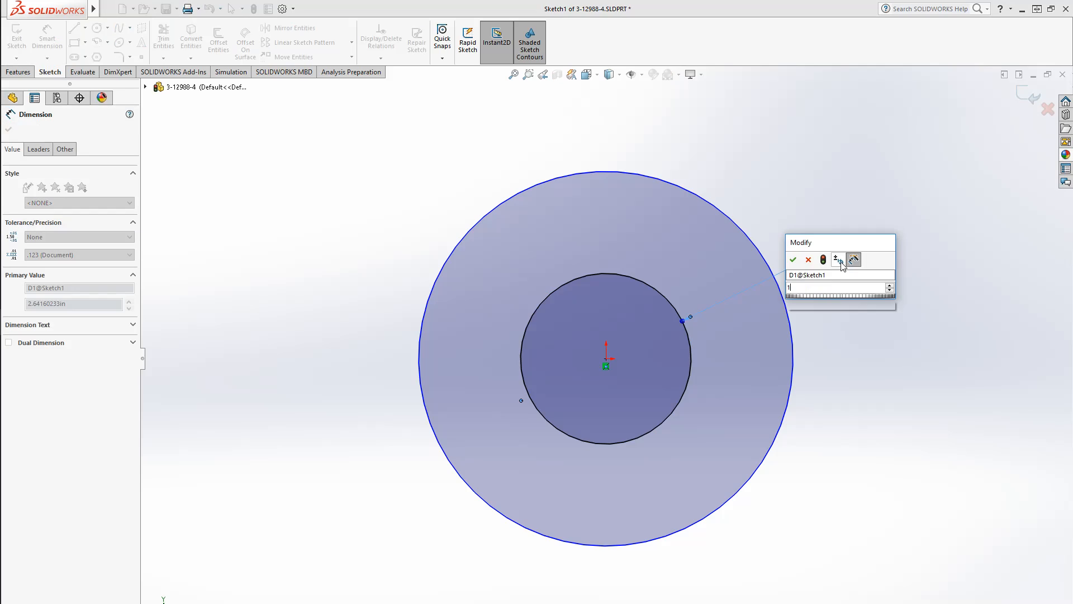
Set the inner circle's diameter to 1.75 in and dimension the outer circle's diameter as 2.5 in
key(Return)
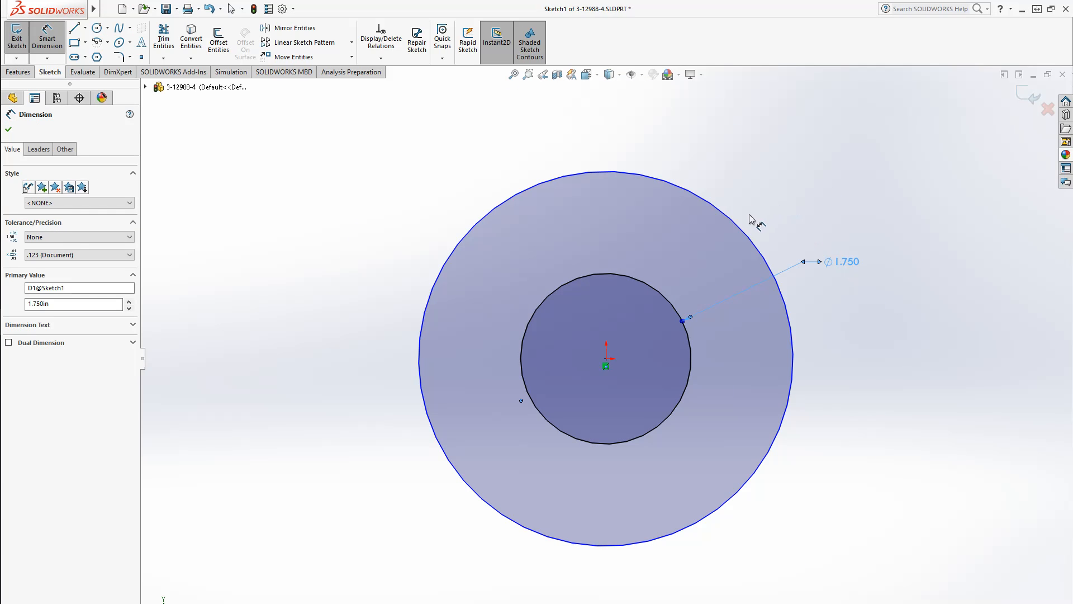
click(747, 233)
click(790, 200)
text(2.5)
key(Return)
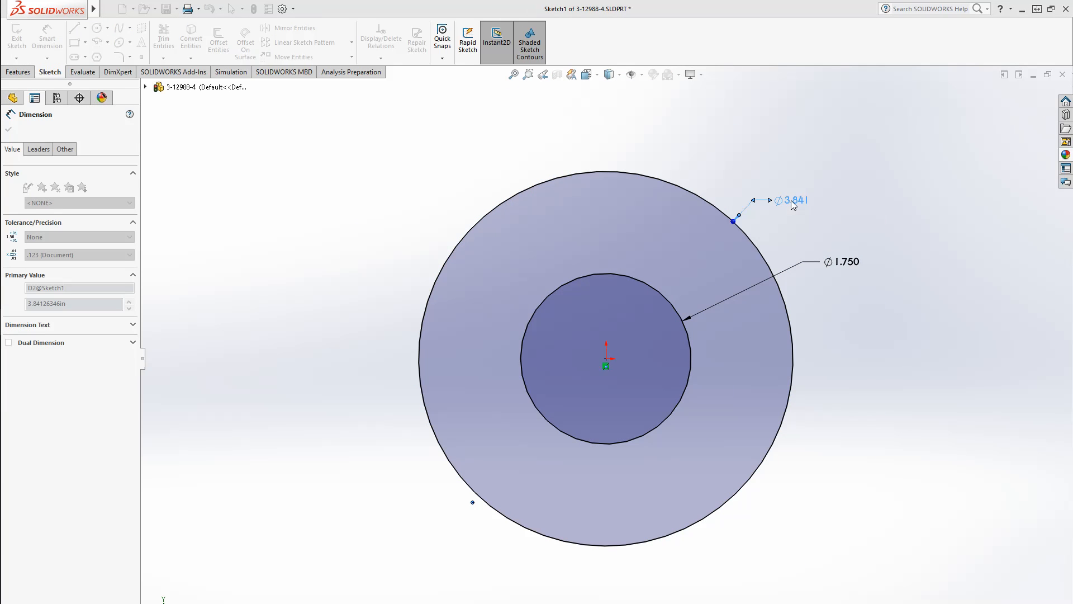
click(622, 185)
scroll(643, 377, down, 3)
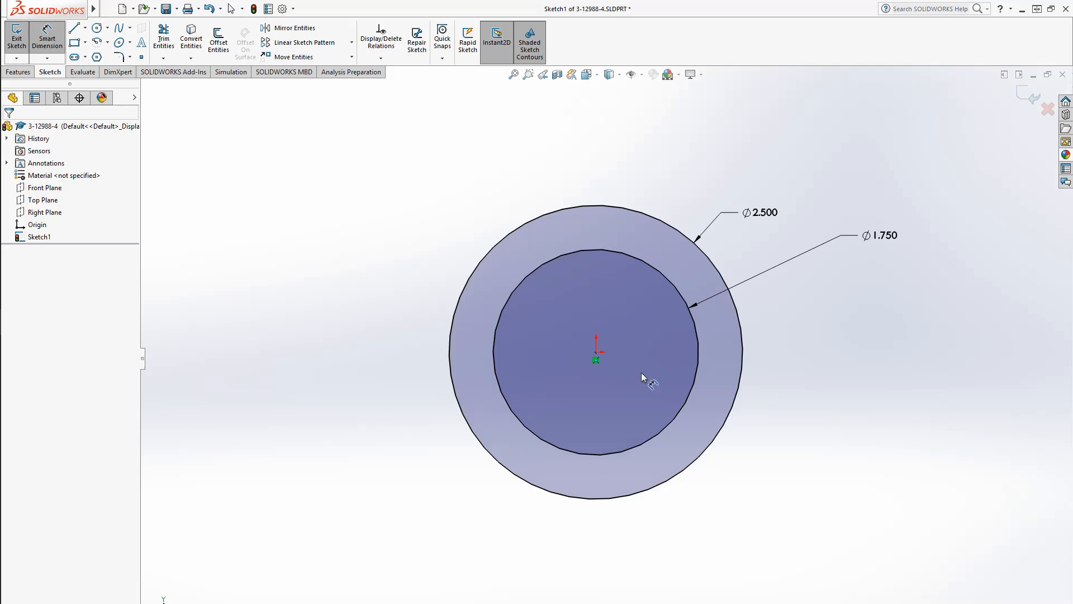
scroll(666, 297, down, 2)
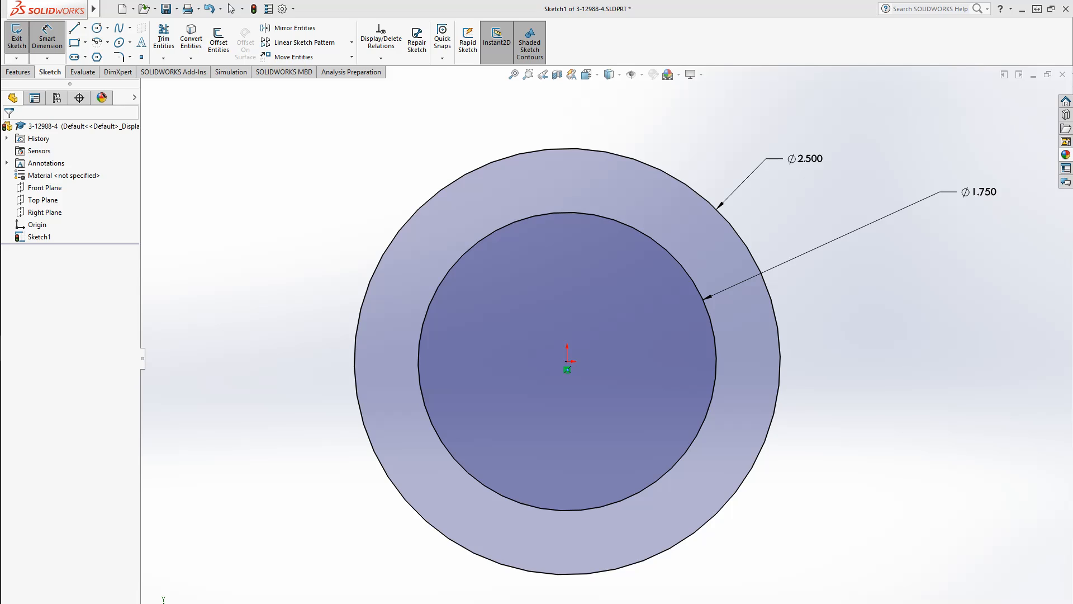
Convert the 2.5 in circle into construction geometry
drag(805, 159, 814, 170)
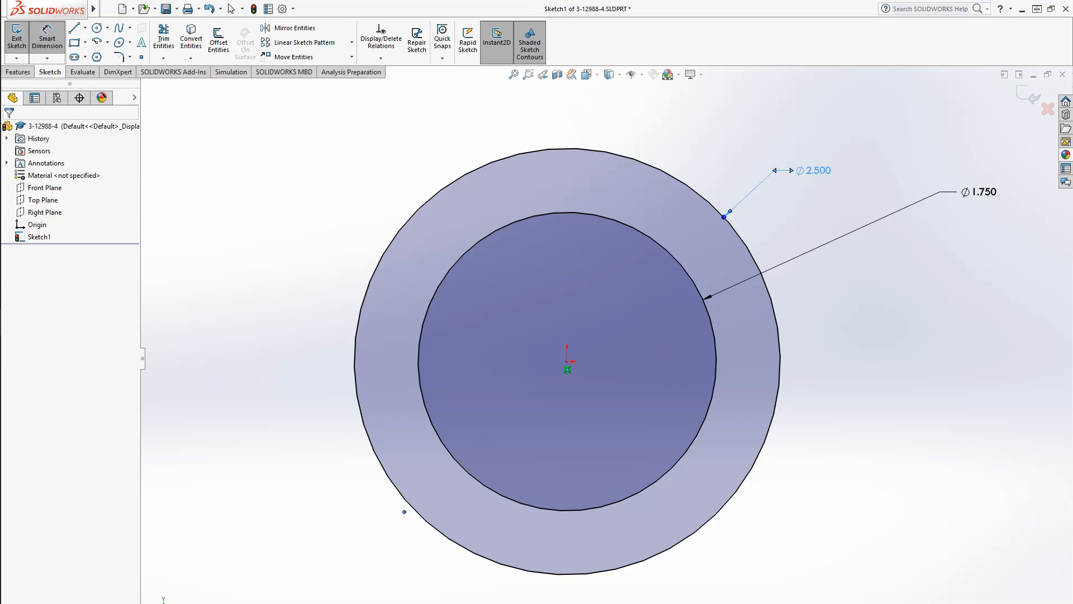
key(Escape)
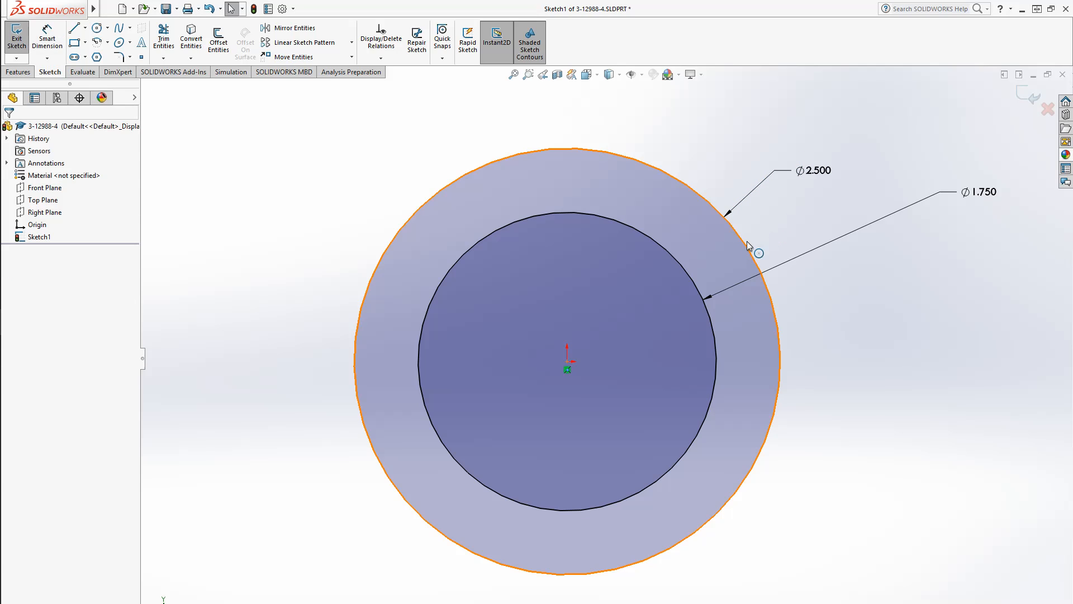
click(745, 246)
click(50, 281)
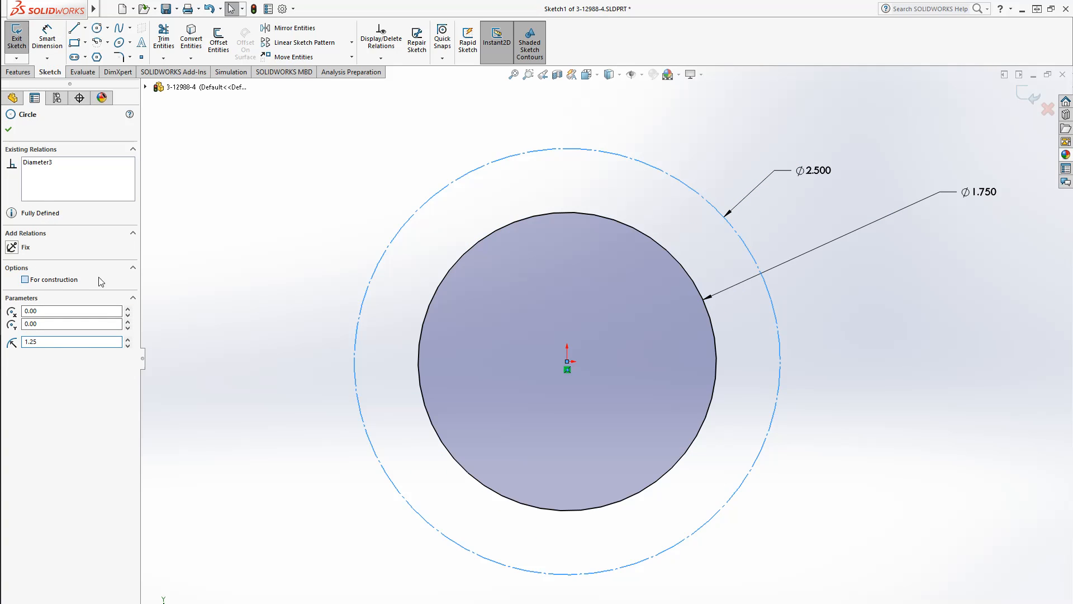
Sketch a larger circle centered at the origin and set its diameter to 3.25 in
click(224, 201)
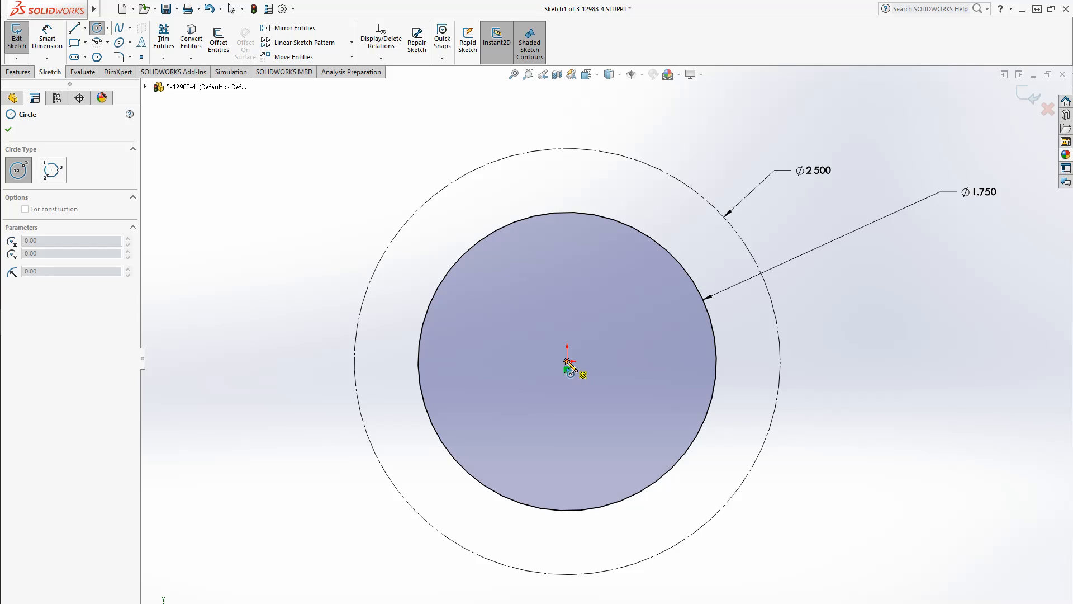
click(567, 361)
click(865, 510)
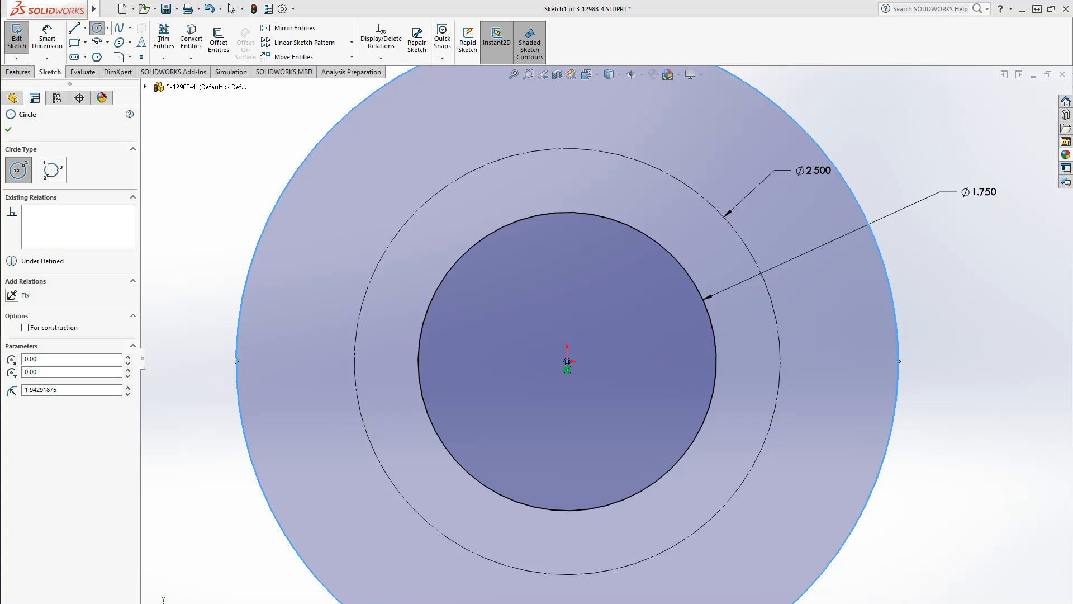
click(41, 38)
click(898, 304)
click(881, 138)
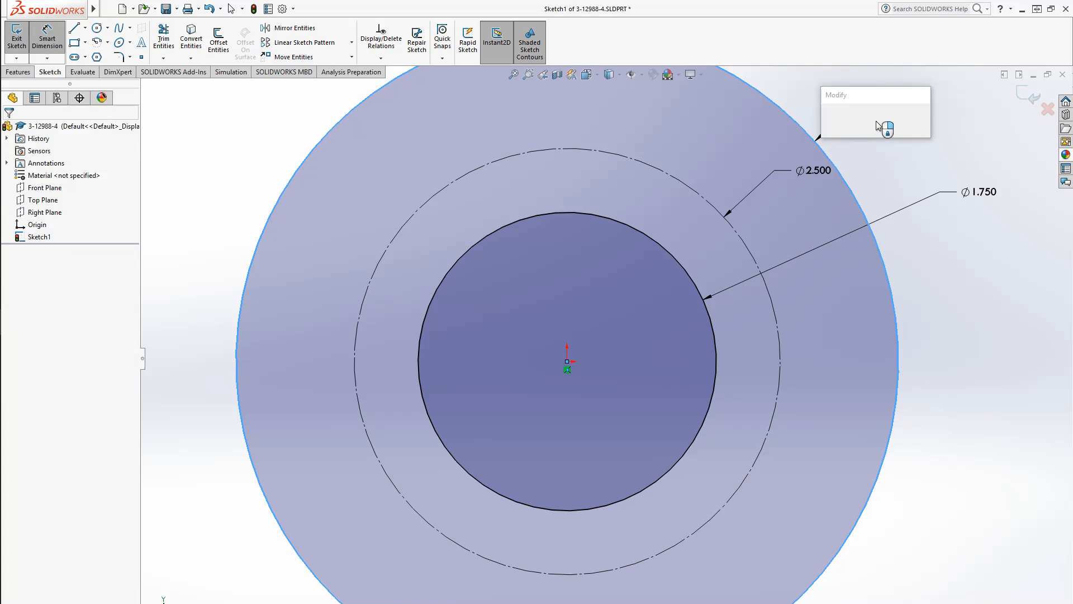
text(3.25)
key(Return)
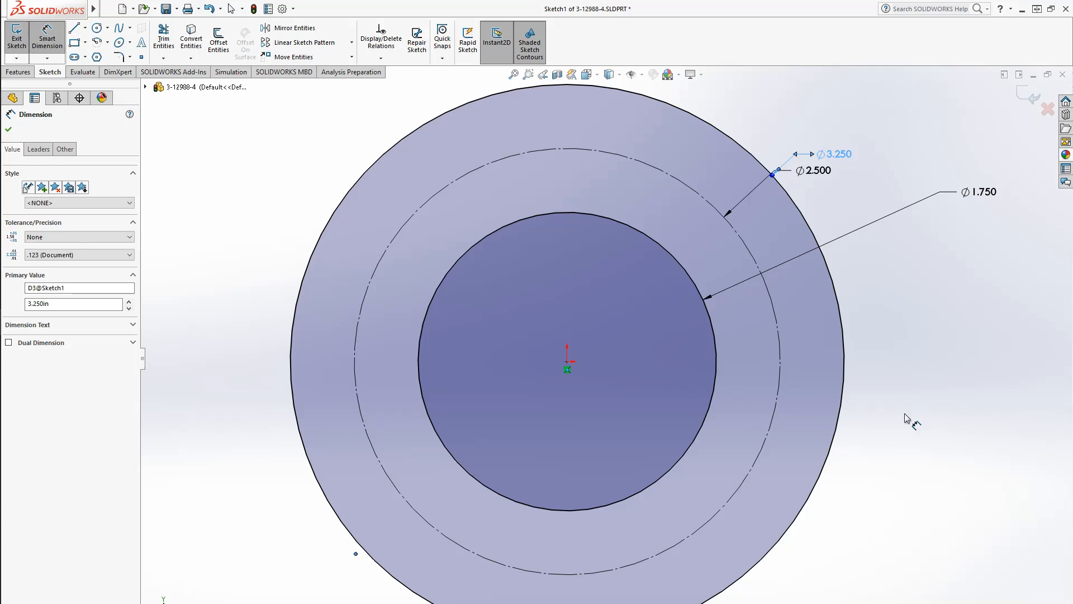
Switch to the Boeing drawing in Windows Photo Viewer and pan across it to review the disc's dimensions
key(alt+Tab)
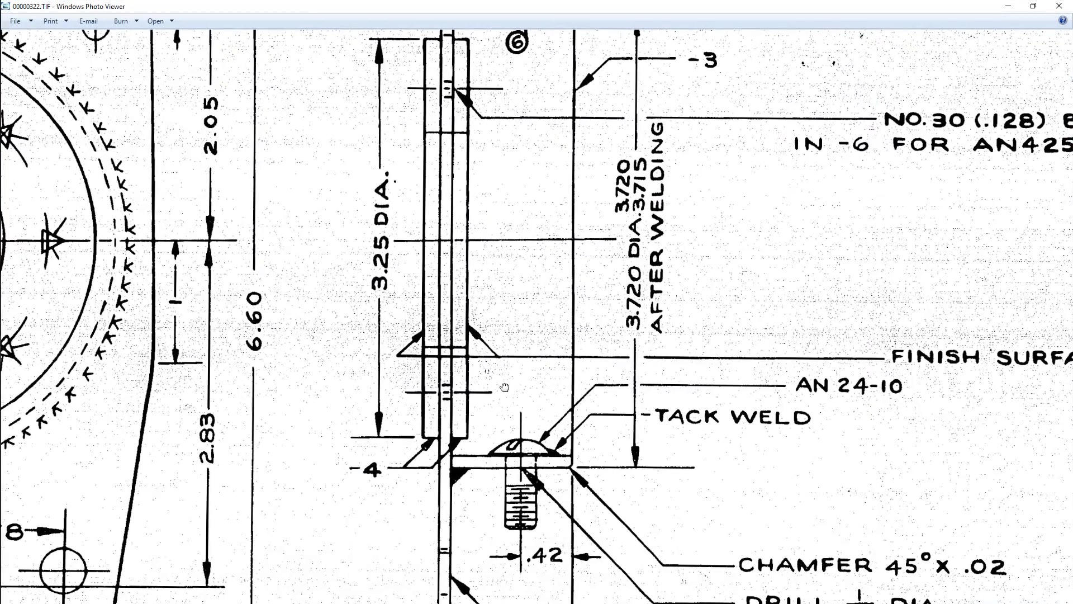
mouse_move(352, 368)
mouse_down()
mouse_move(793, 452)
mouse_move(923, 428)
mouse_up()
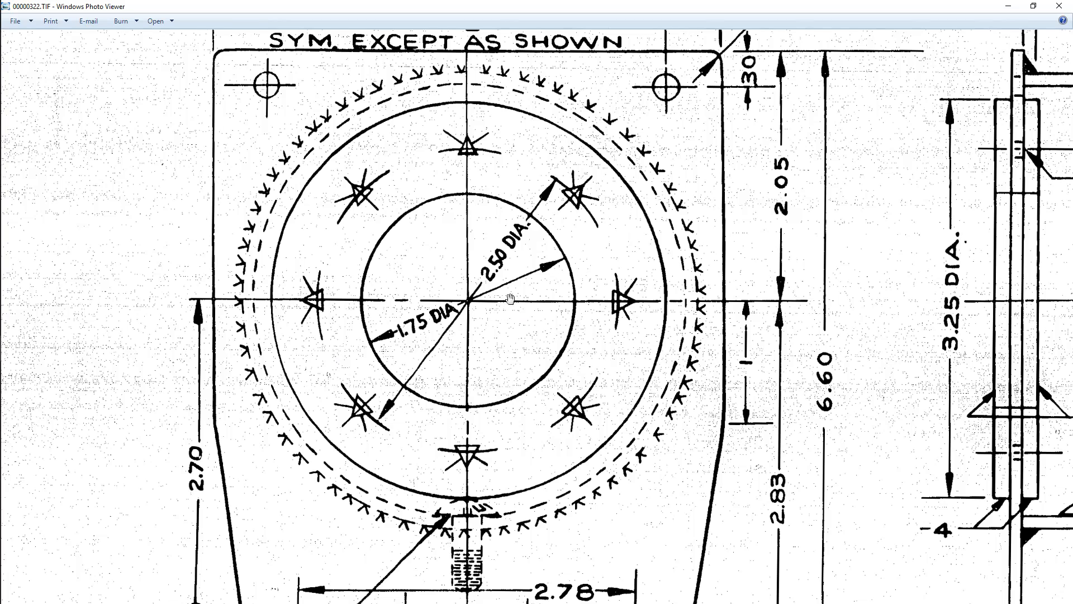
mouse_move(741, 338)
mouse_down()
mouse_move(470, 363)
mouse_move(400, 356)
mouse_move(608, 400)
mouse_up()
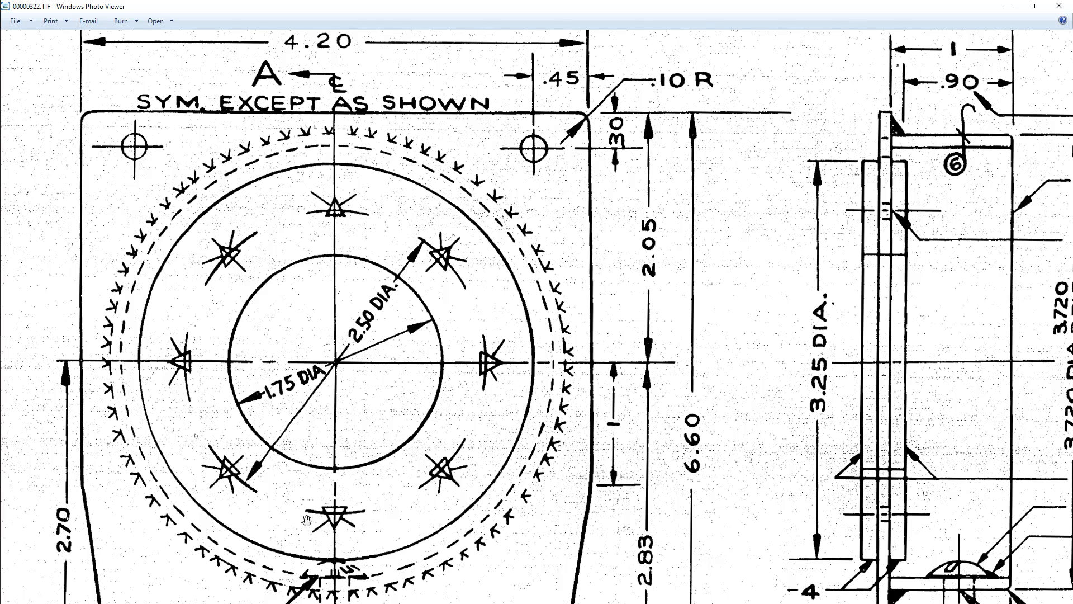
drag(642, 450, 486, 414)
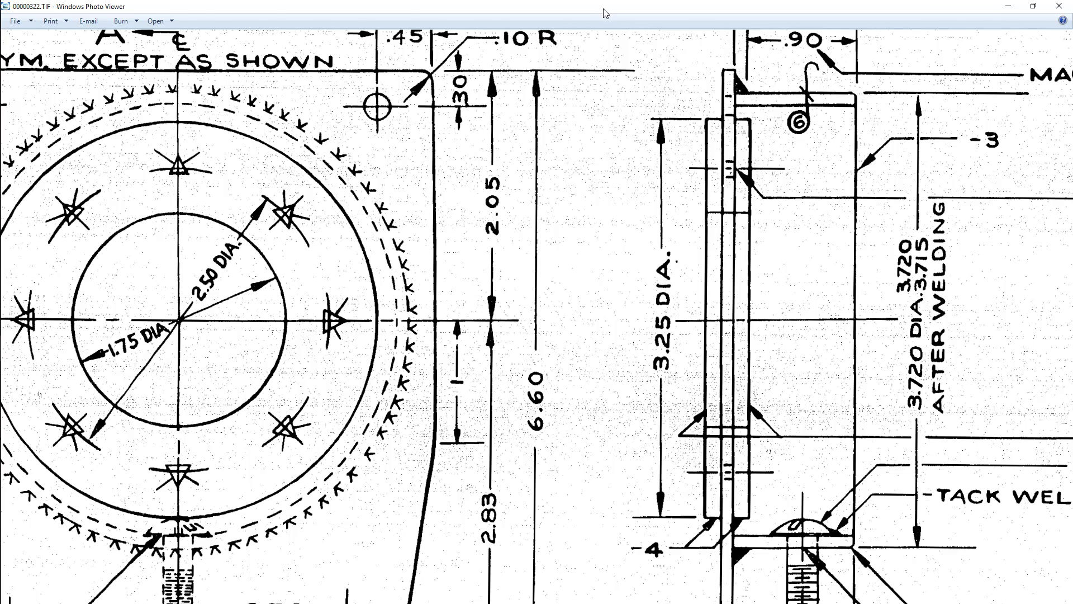
drag(603, 10, 1072, 119)
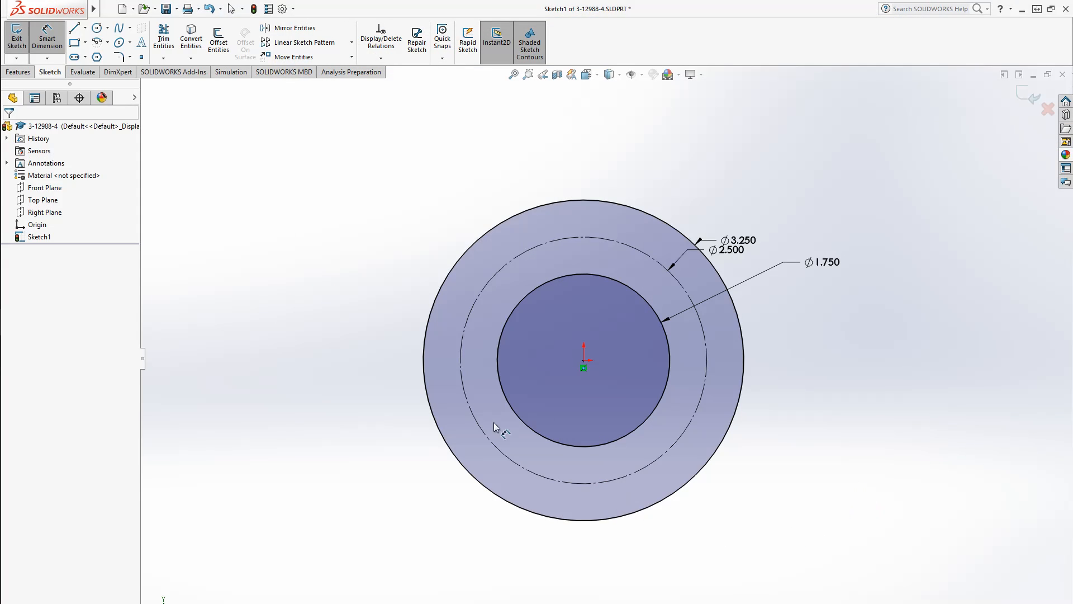
Extrude the ring sketch as a boss 0.12 in thick
click(18, 72)
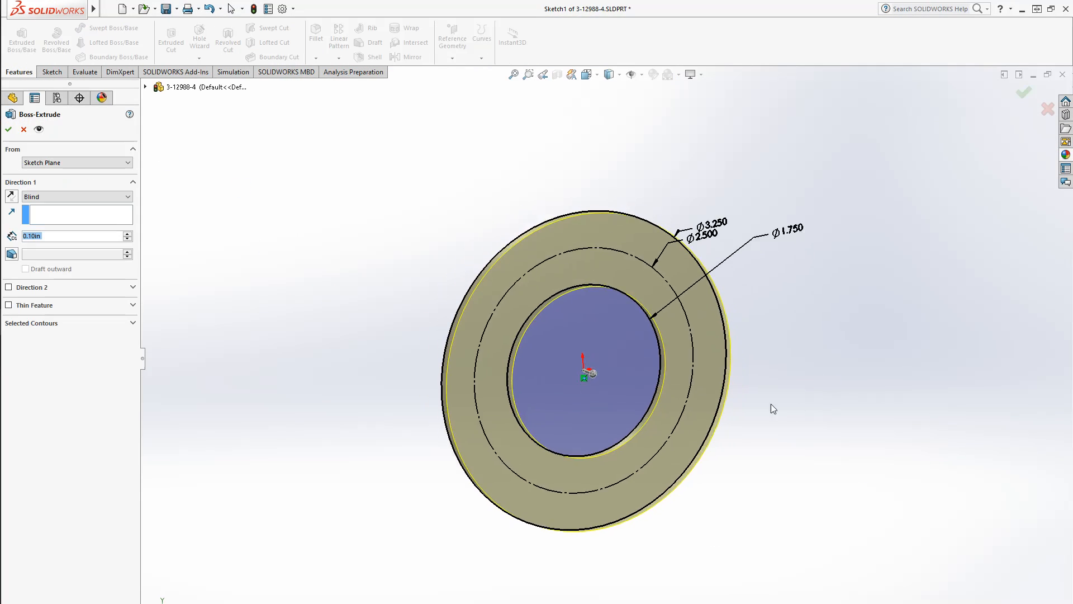
text(0.12)
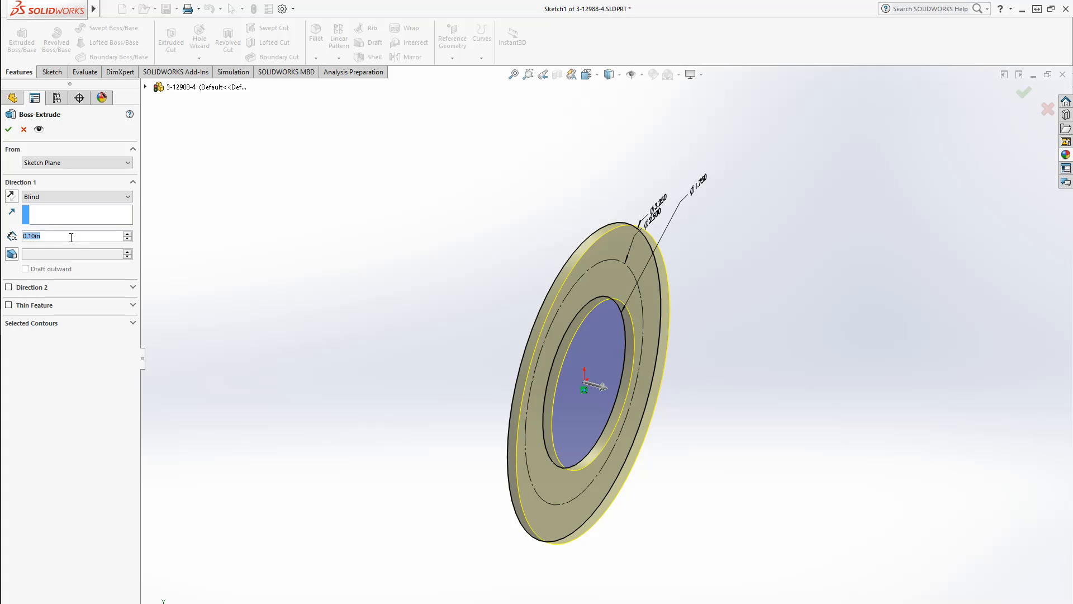
key(Return)
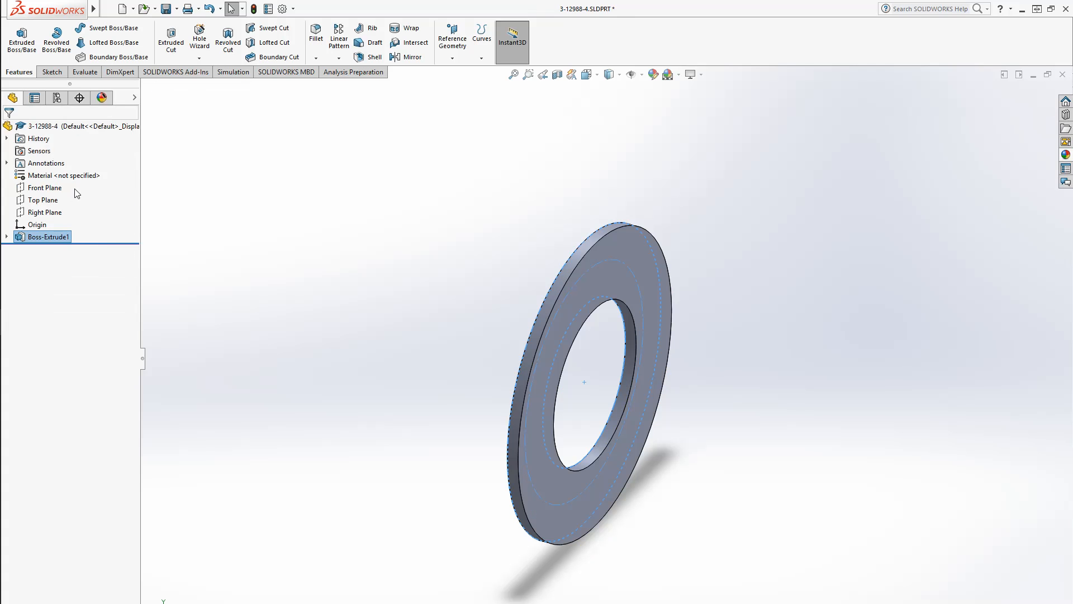
Open a new sketch on the disc's front face and draw vertical and horizontal centerlines through the origin
click(52, 72)
click(17, 38)
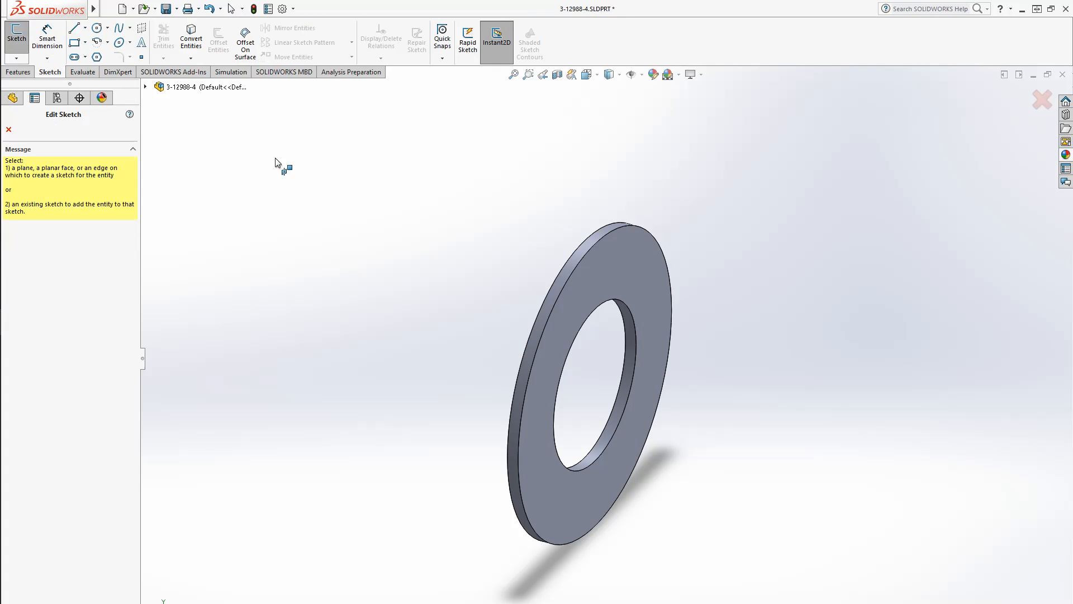
click(605, 276)
click(47, 249)
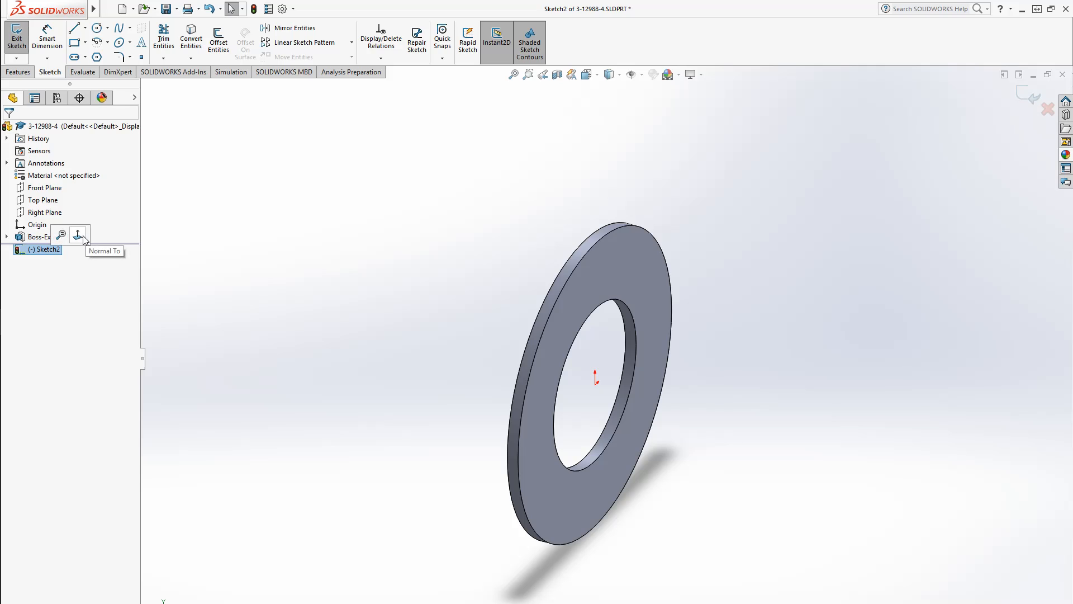
click(79, 233)
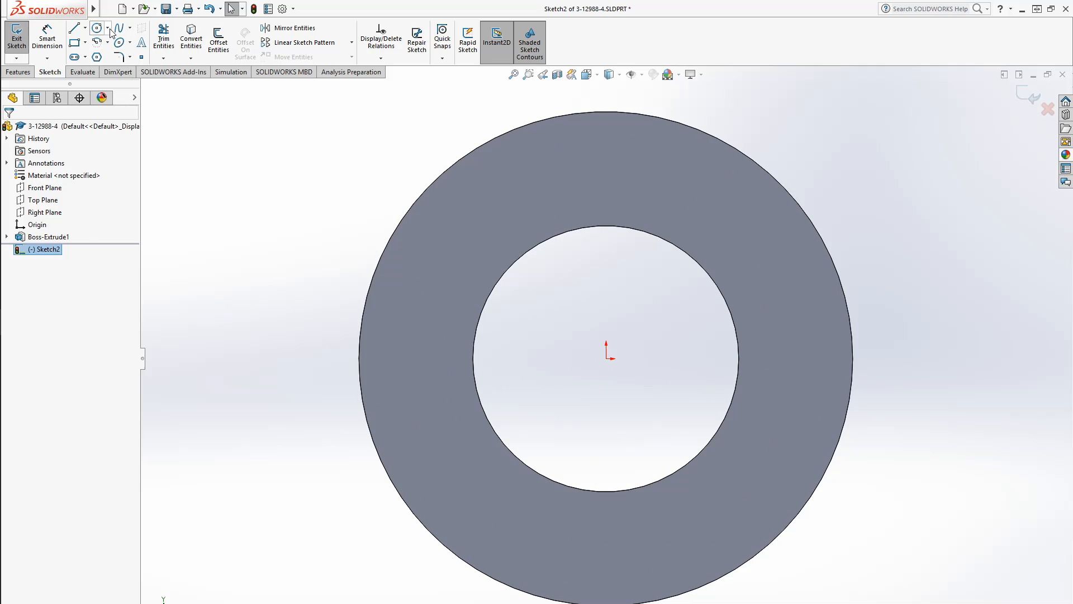
click(84, 27)
click(91, 55)
scroll(570, 496, up, 1)
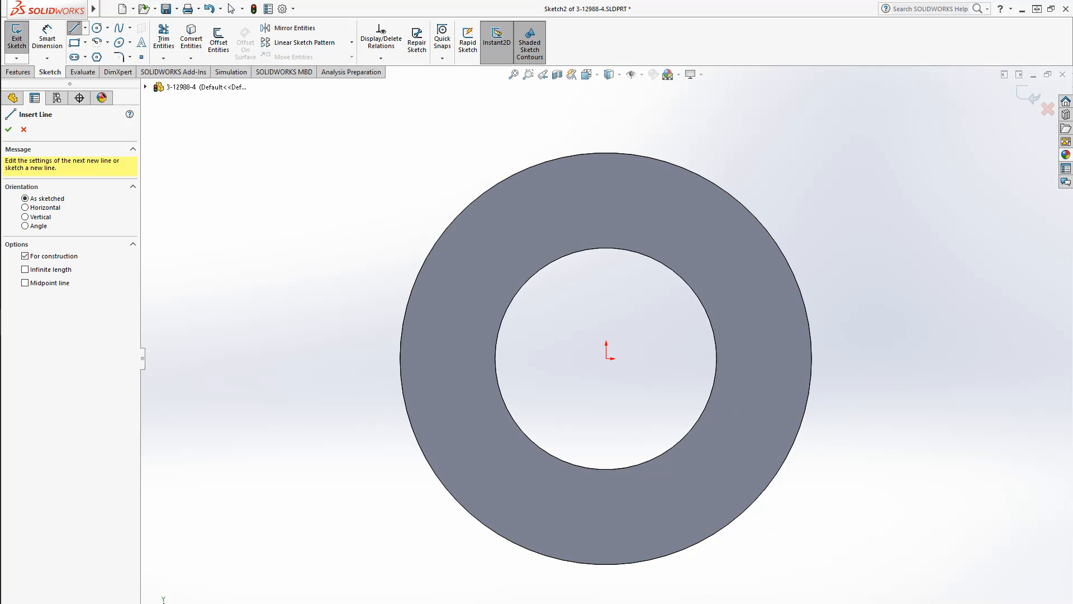
click(605, 602)
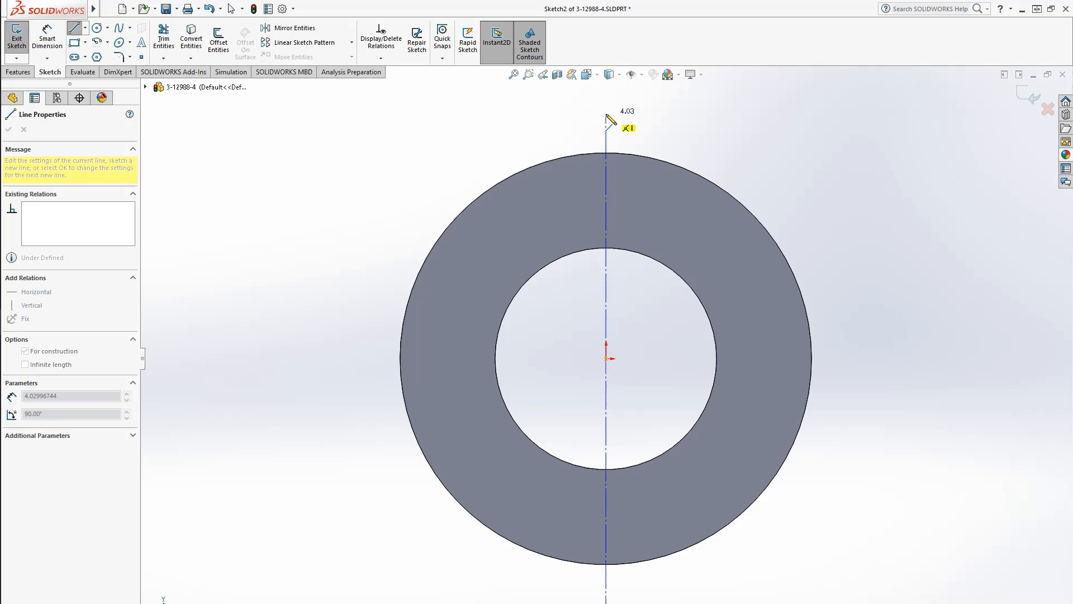
click(606, 114)
key(Escape)
key(Return)
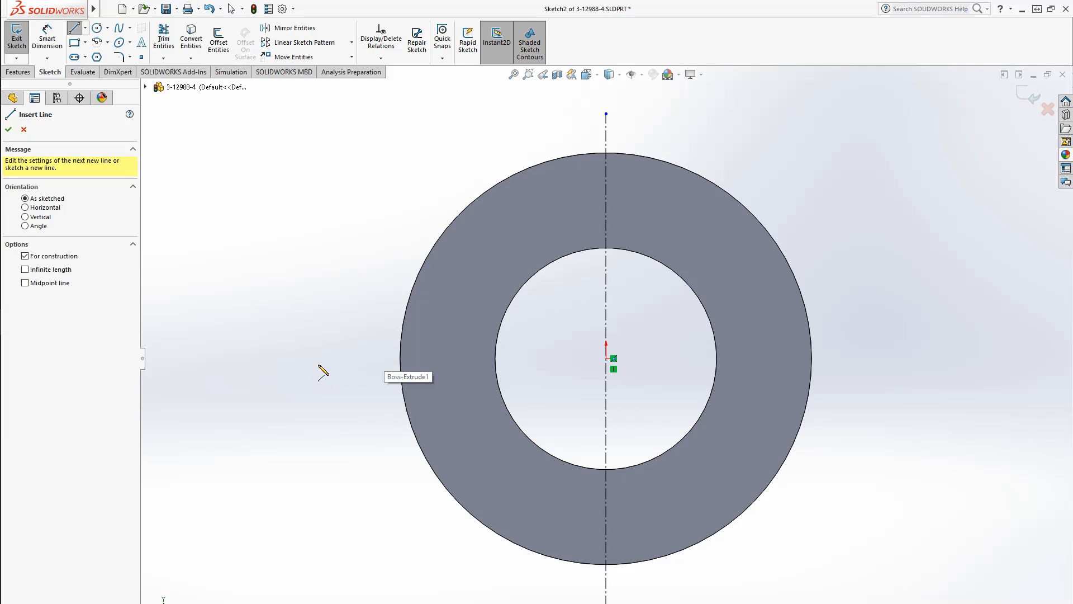
click(325, 358)
click(941, 358)
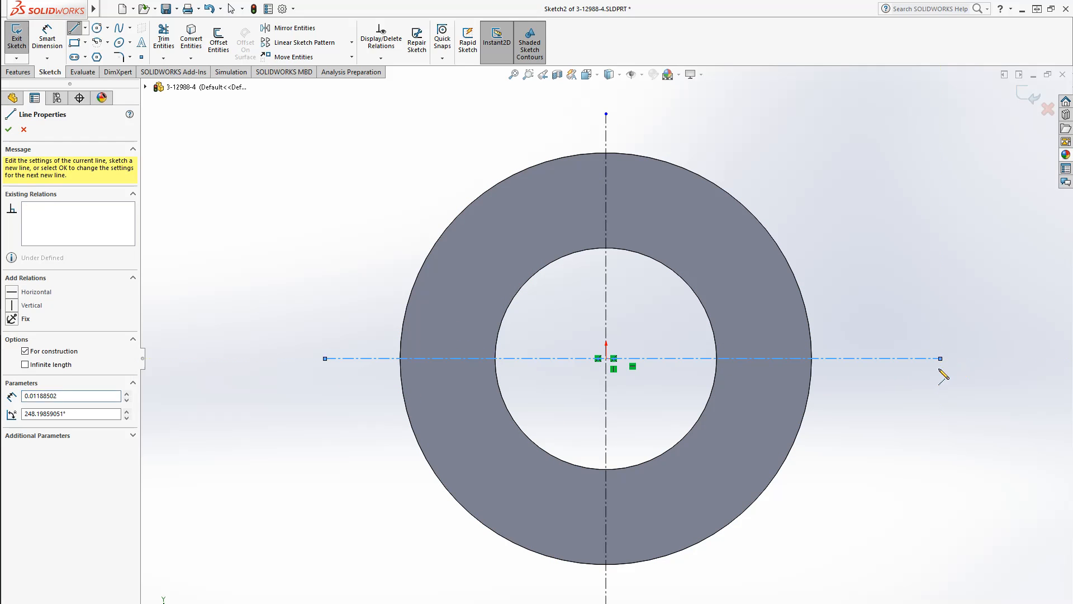
key(Escape)
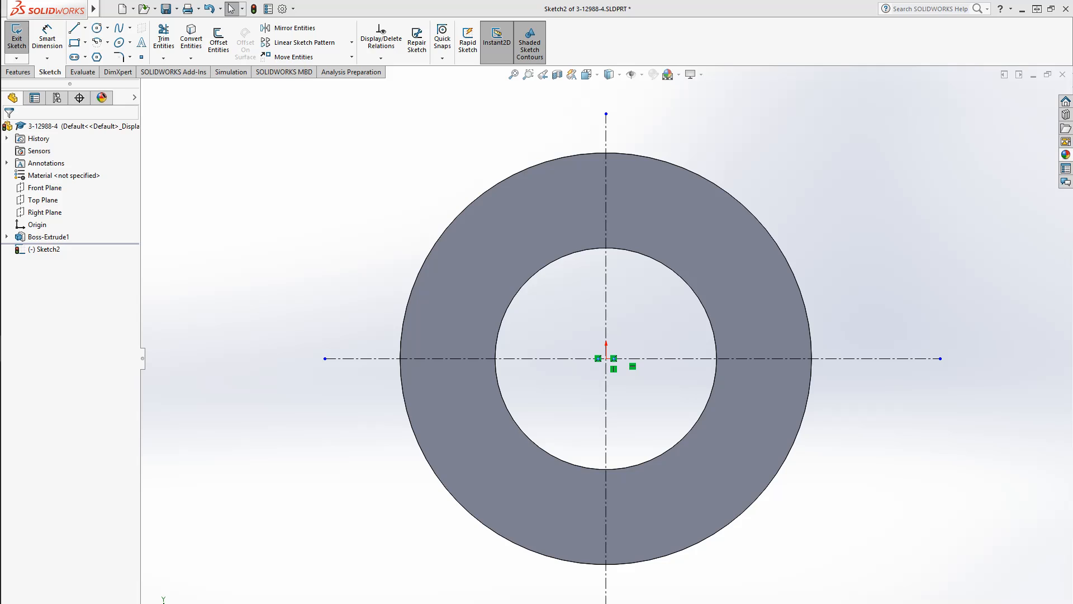
Sketch a small circle on the horizontal centerline left of center and set its diameter to 0.128 in
click(97, 29)
click(448, 359)
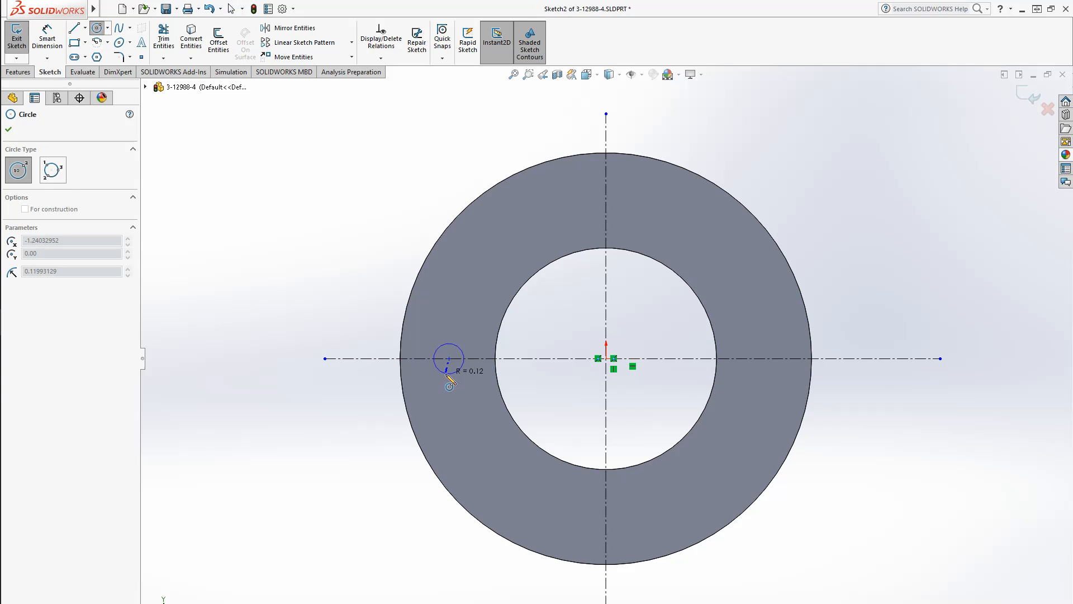
click(448, 374)
click(47, 40)
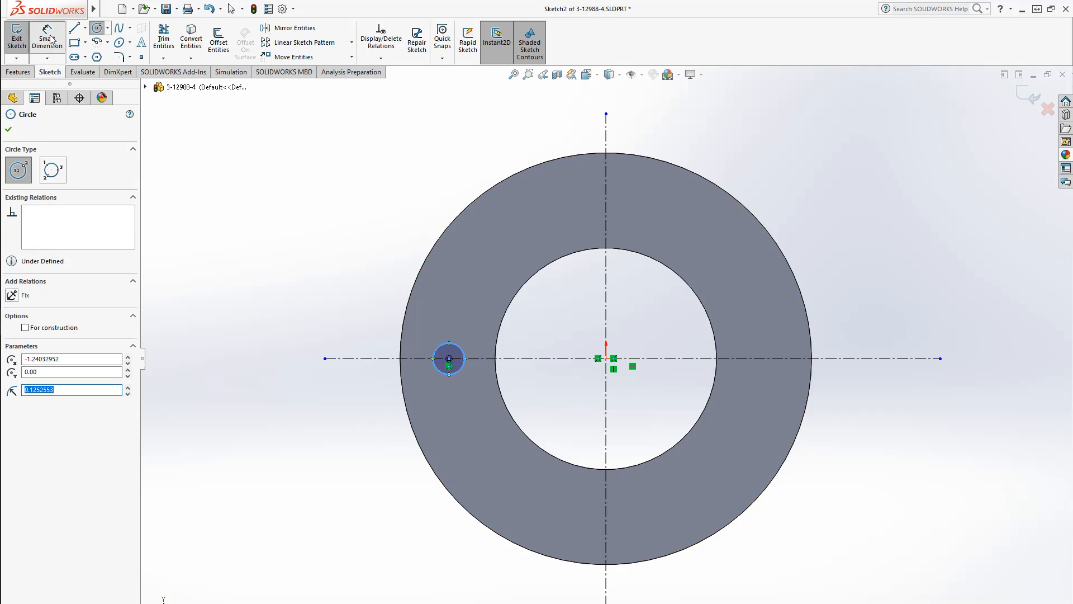
click(452, 375)
click(364, 411)
text(.128)
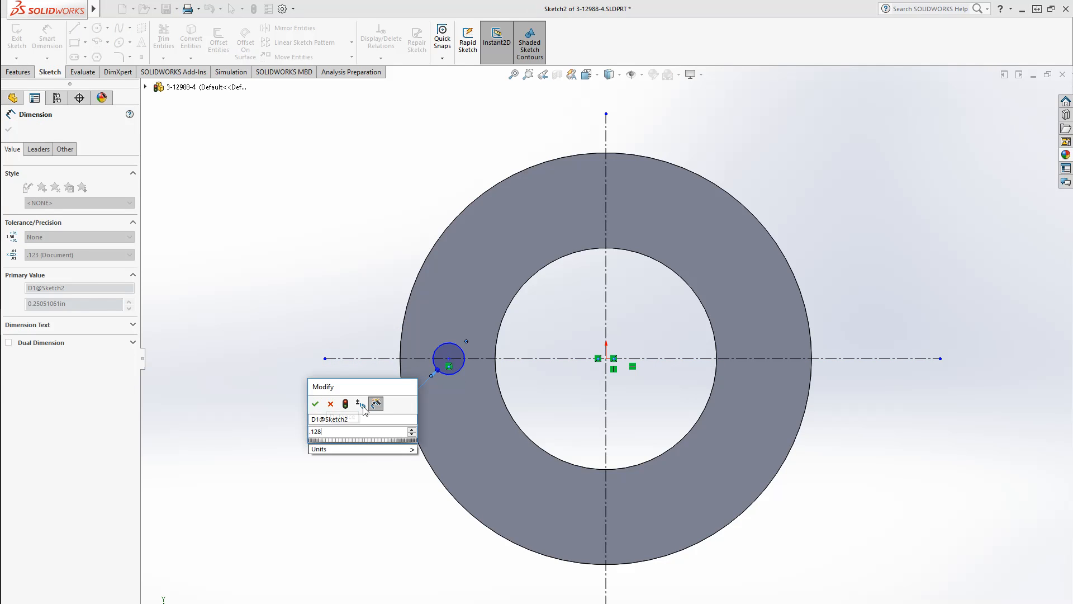
key(Return)
Dimension the small circle's center 2.5/2 in from the vertical centerline
click(452, 347)
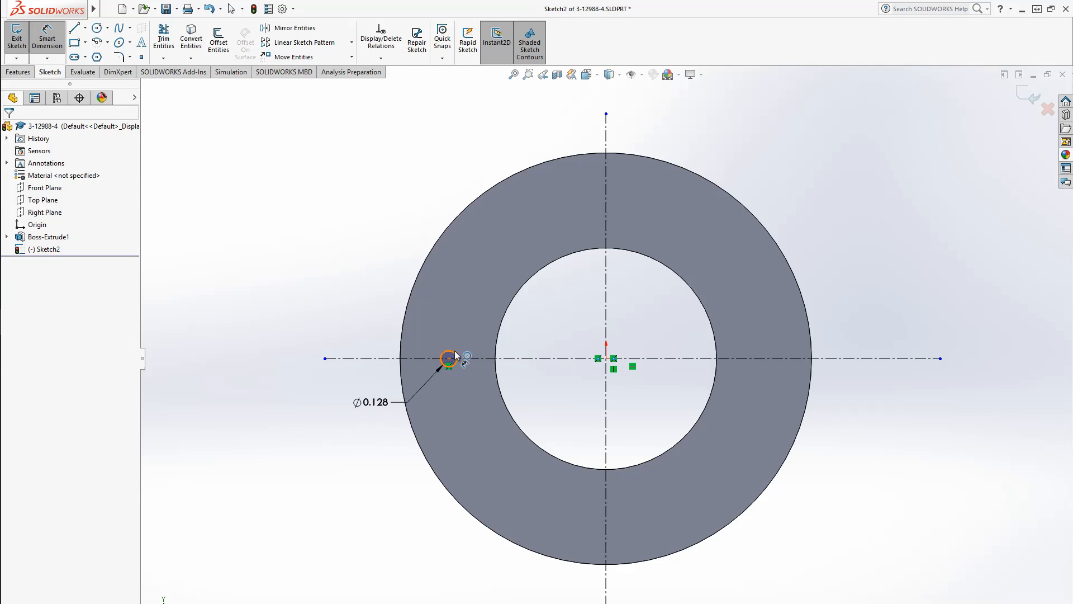
click(606, 342)
click(554, 348)
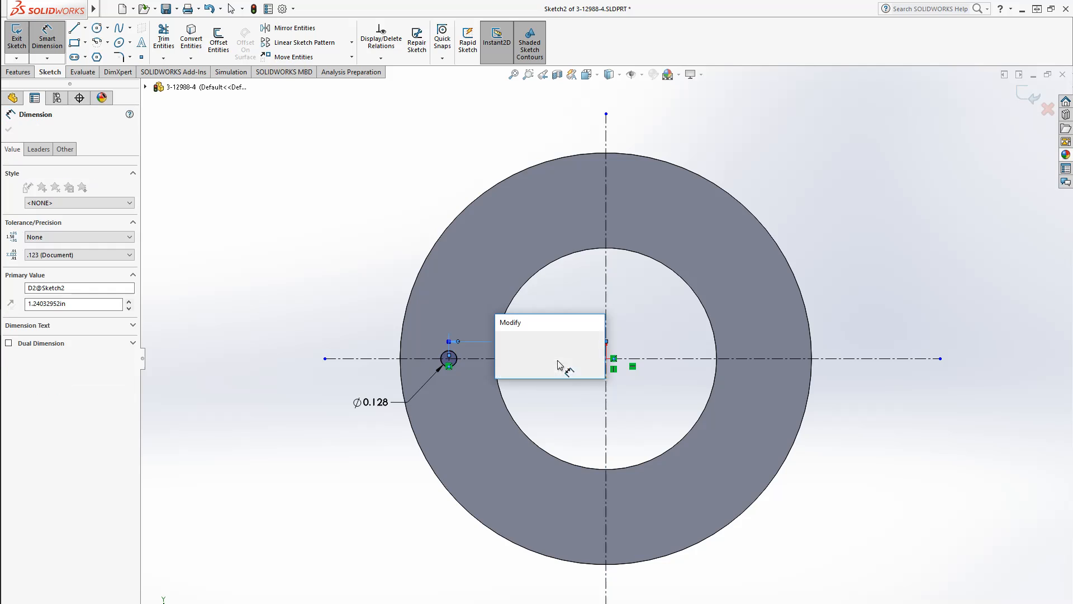
text(2.5/2)
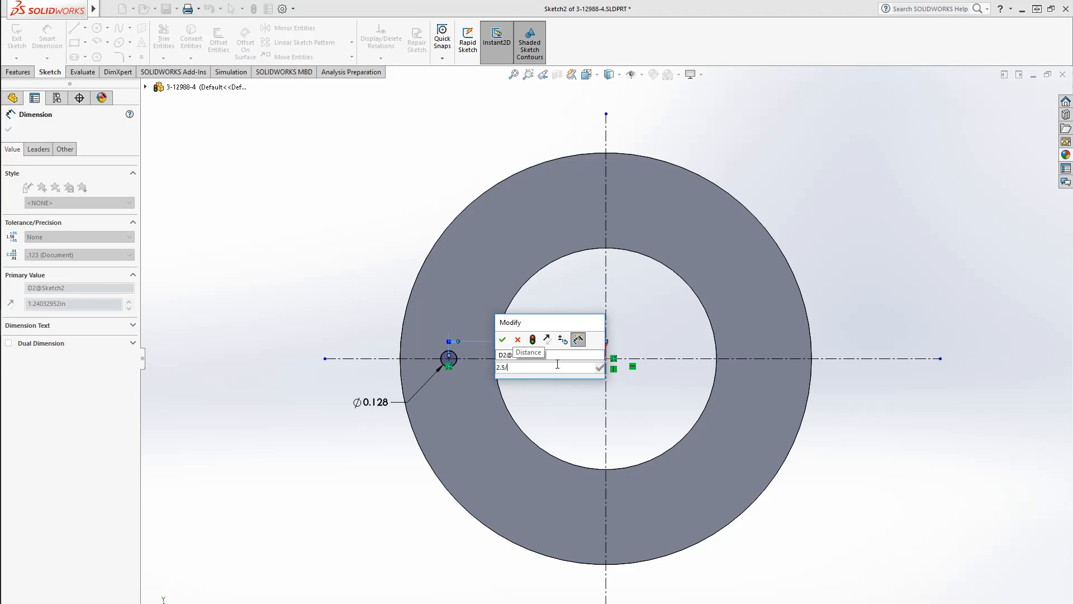
key(Return)
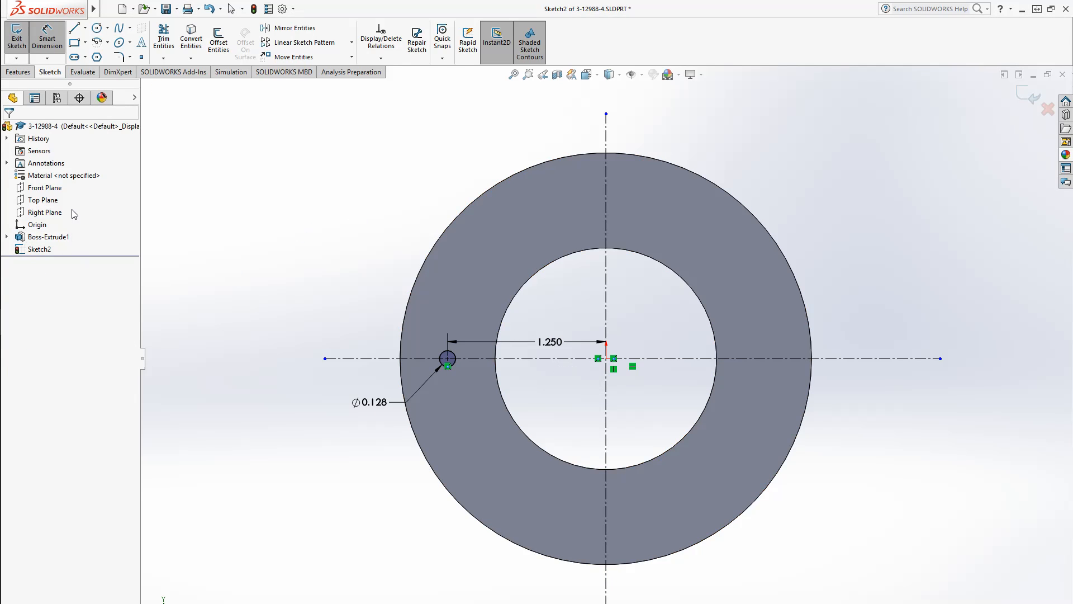
Start a circular sketch pattern of the small circle around the ring's inner edge with 8 equally spaced instances over 360deg
click(351, 42)
click(326, 71)
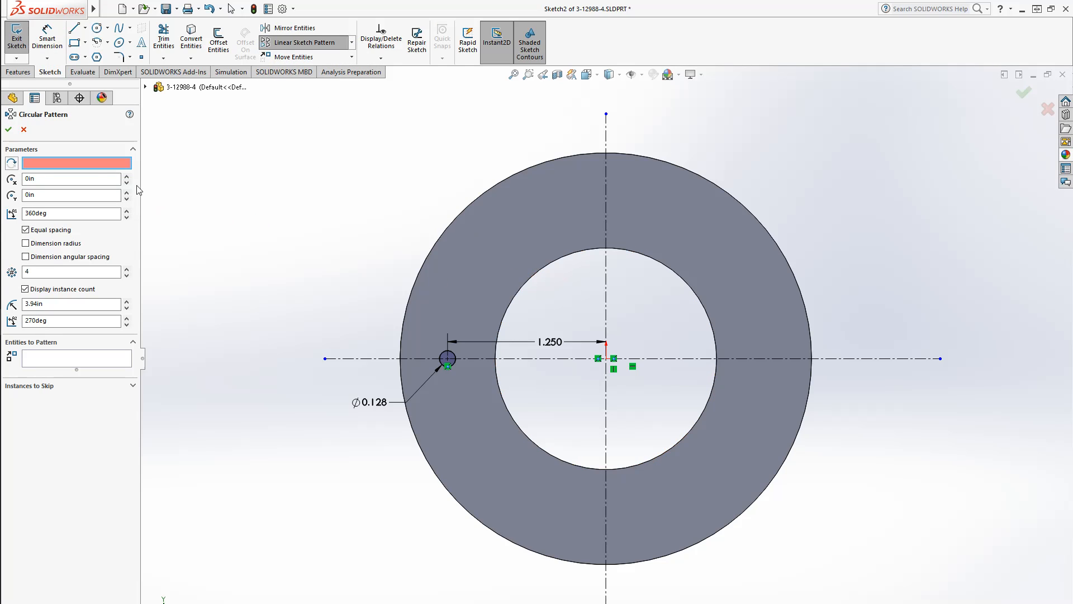
click(546, 267)
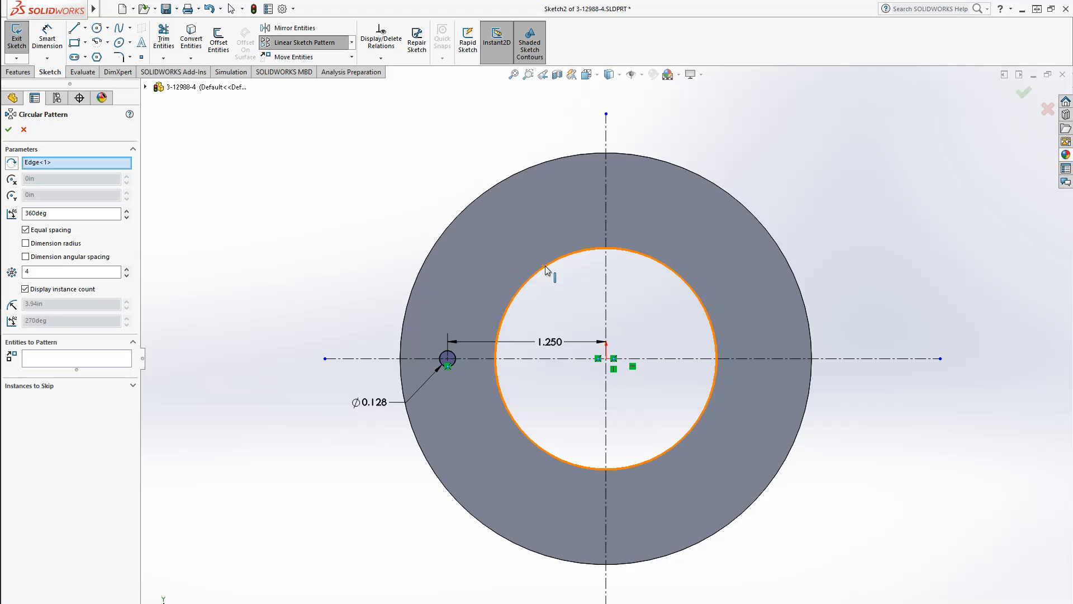
click(80, 360)
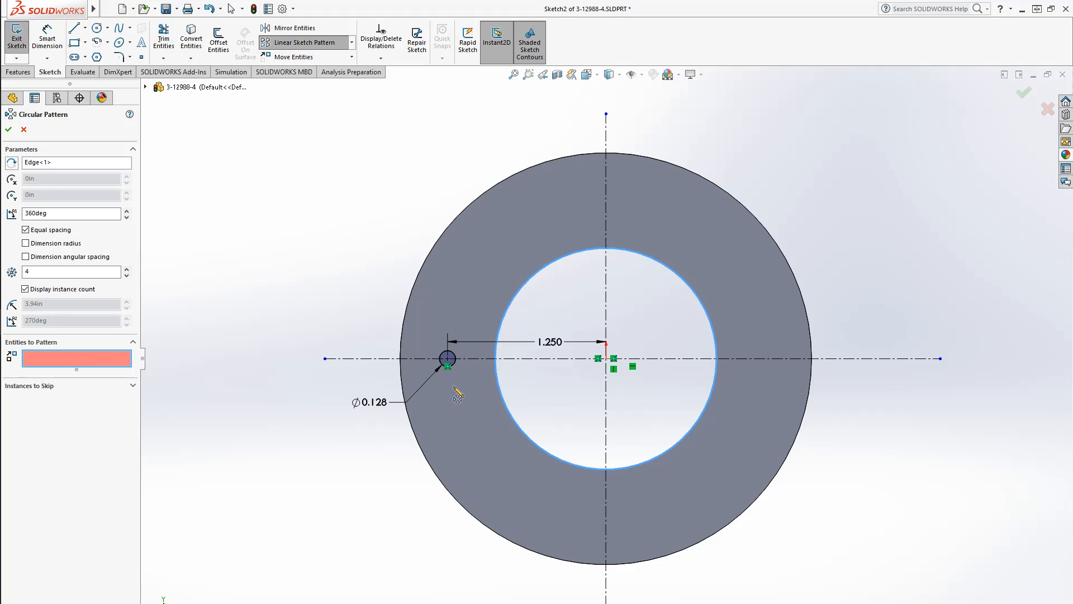
click(456, 358)
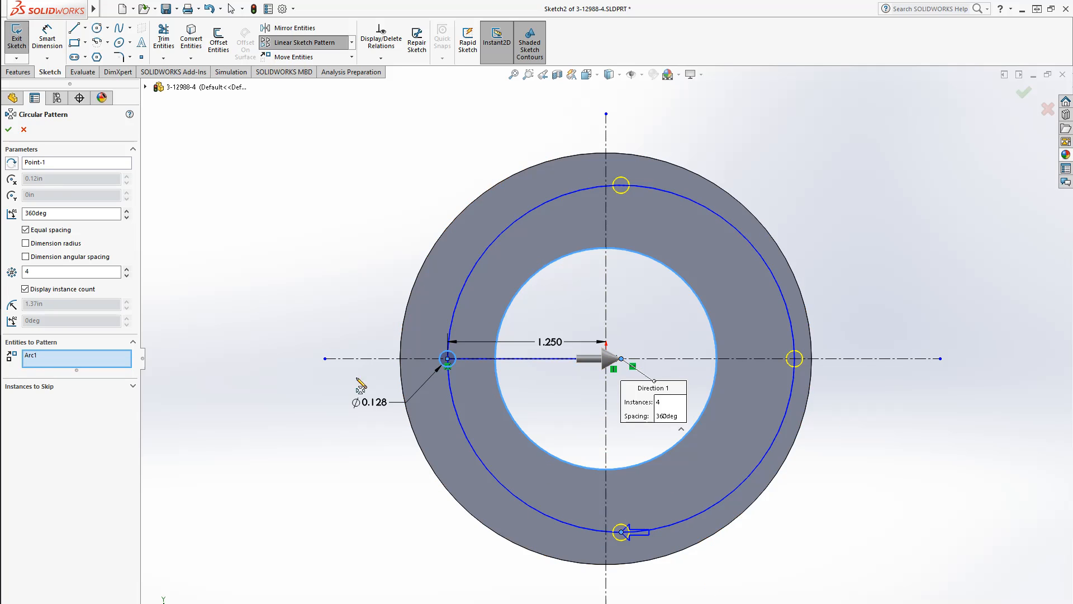
click(51, 271)
double_click(50, 271)
text(8)
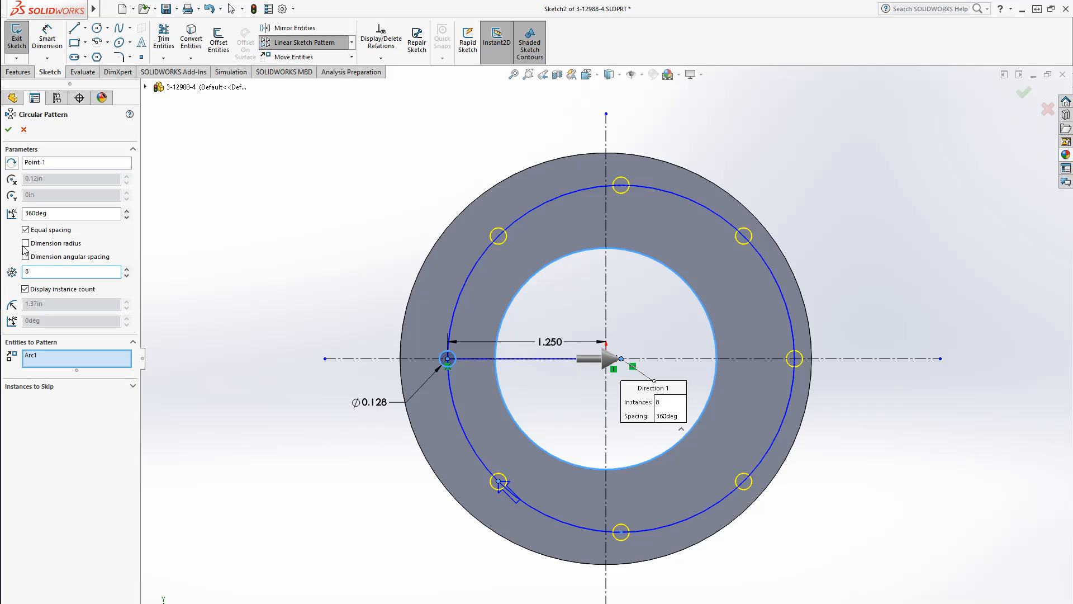
Reset the pattern's center to the ring's inner circular edge and accept the circular pattern
click(62, 164)
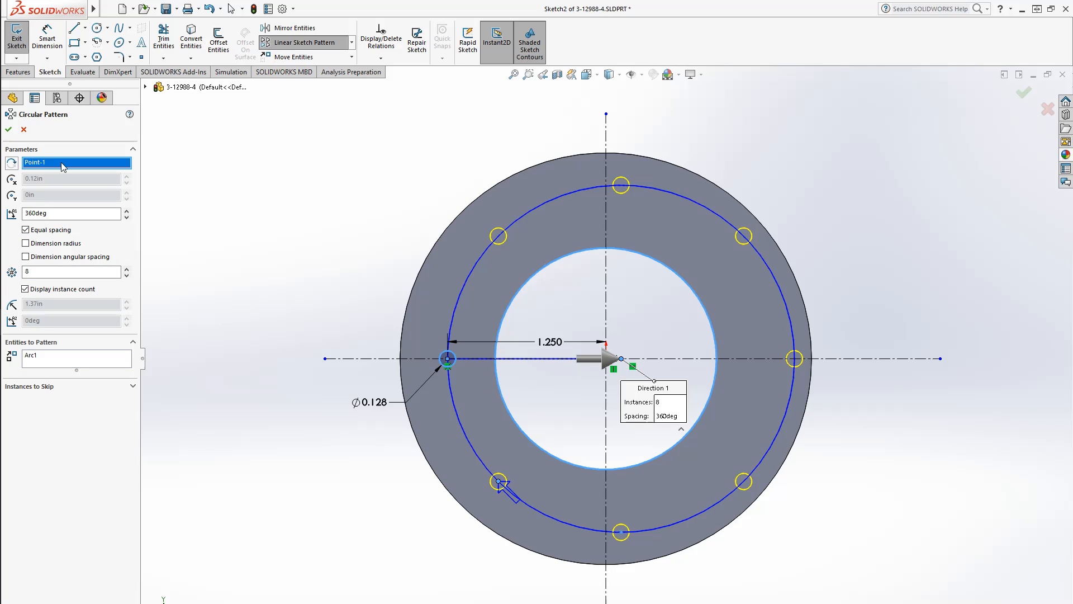
key(Delete)
scroll(598, 398, down, 5)
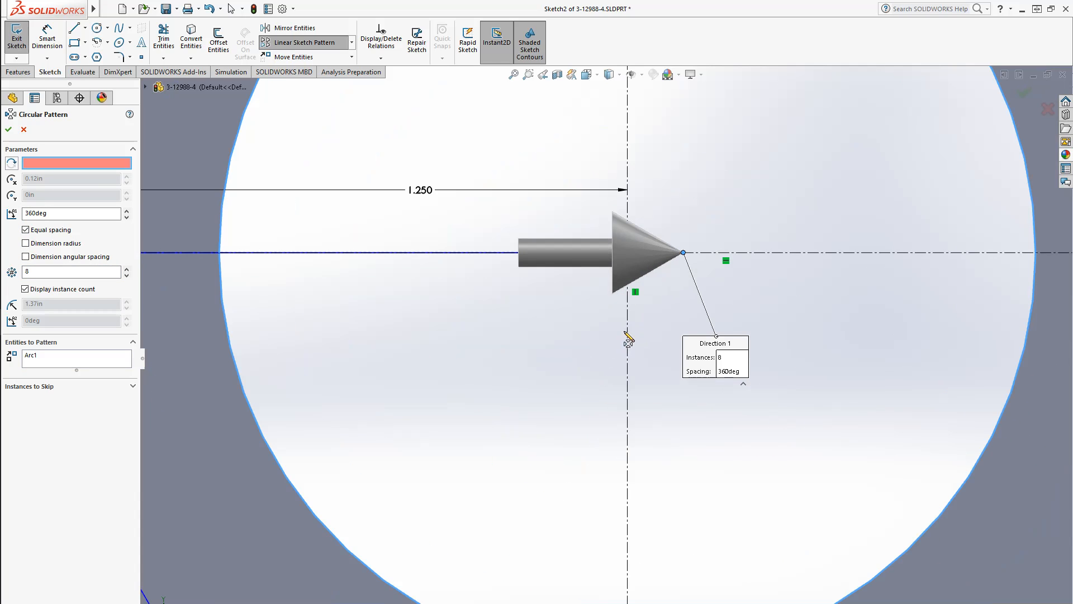
click(619, 272)
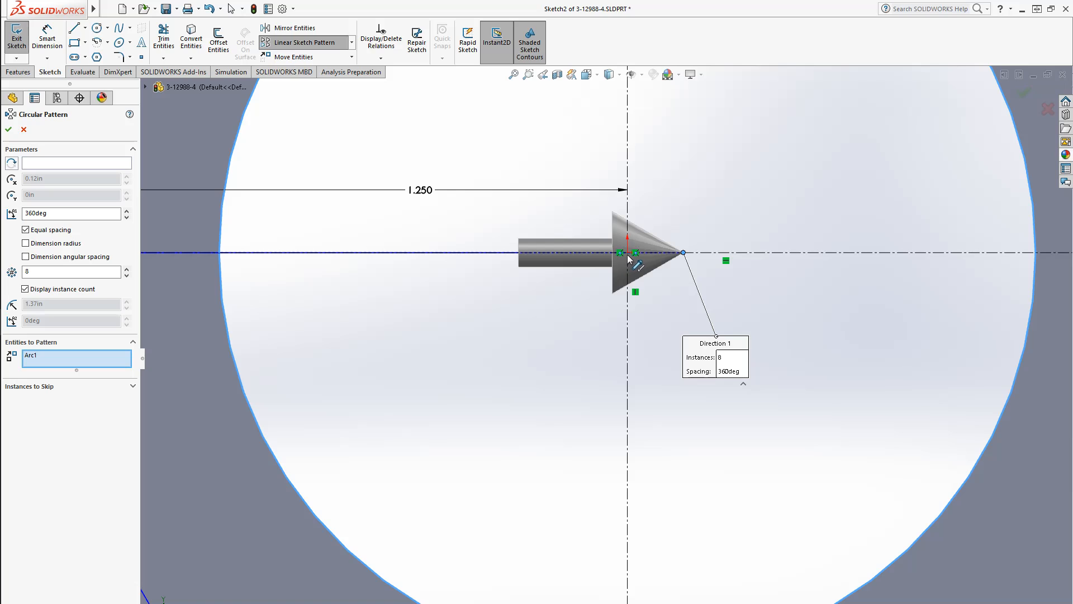
scroll(606, 369, up, 5)
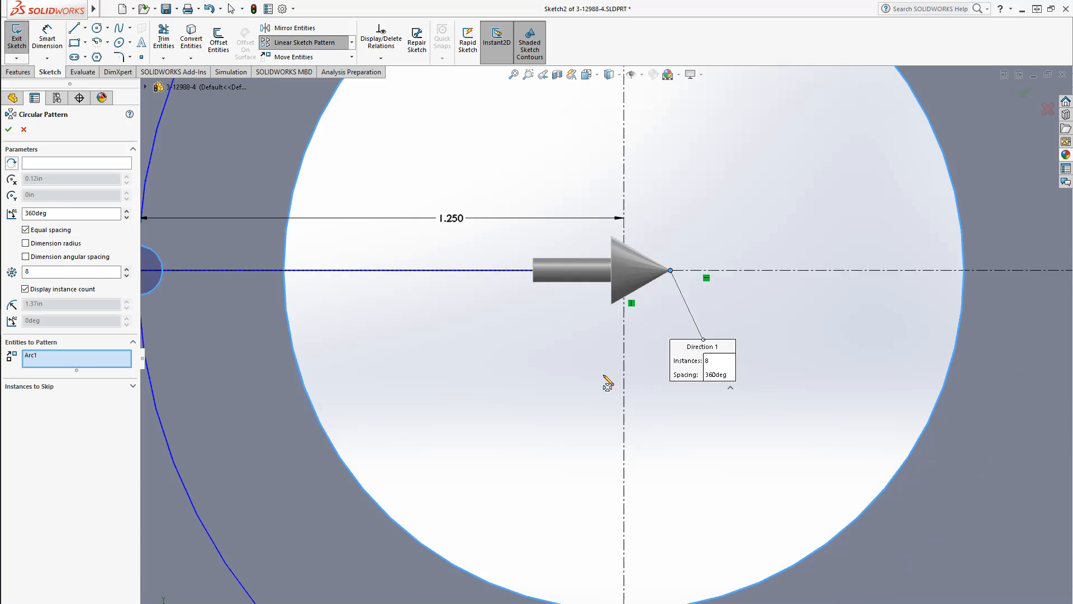
click(511, 445)
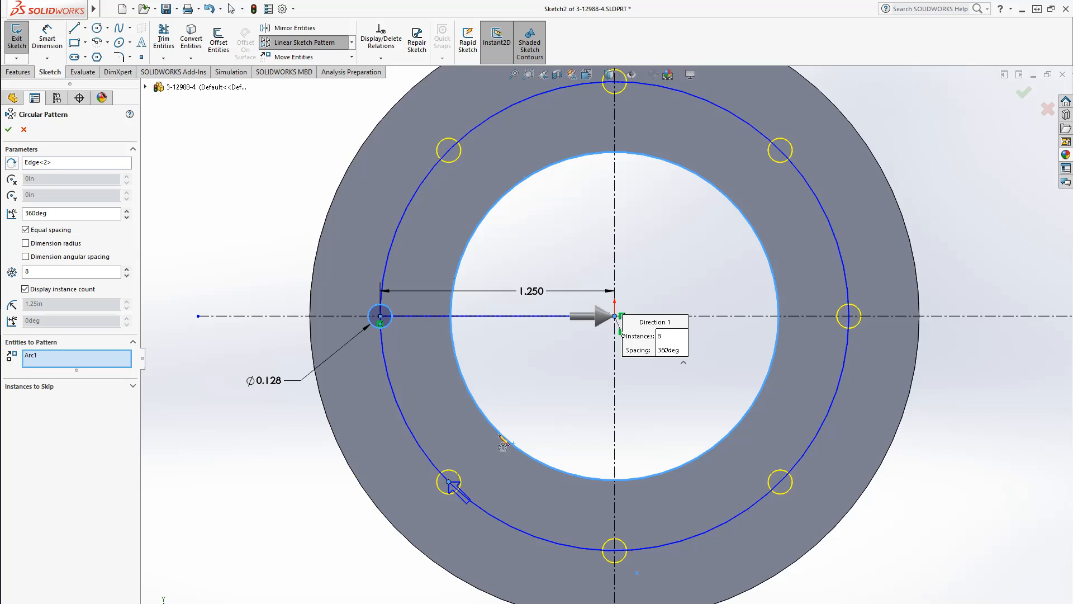
key(f)
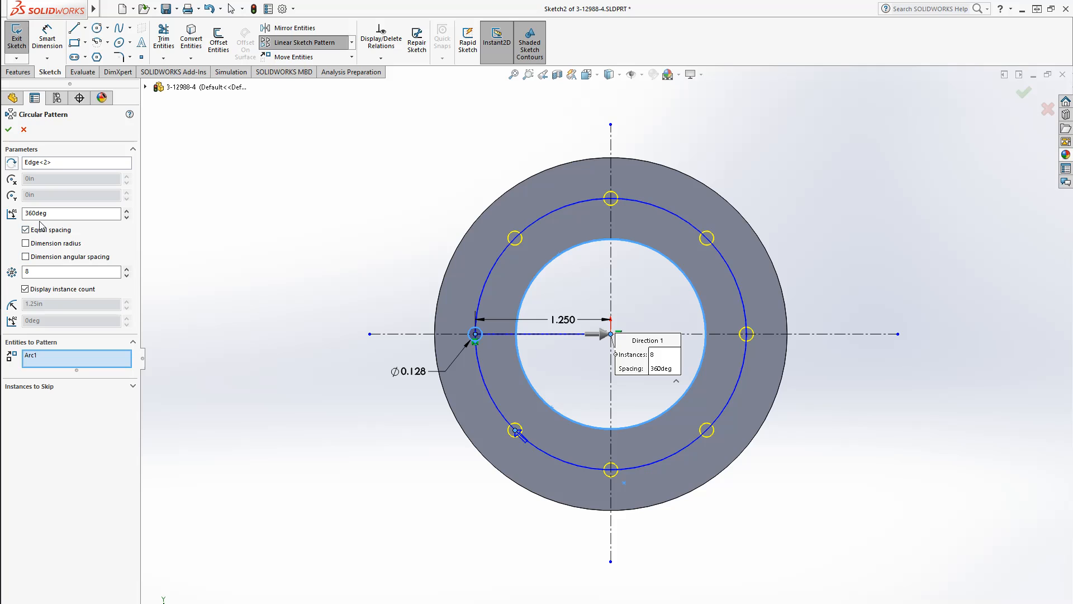
click(8, 129)
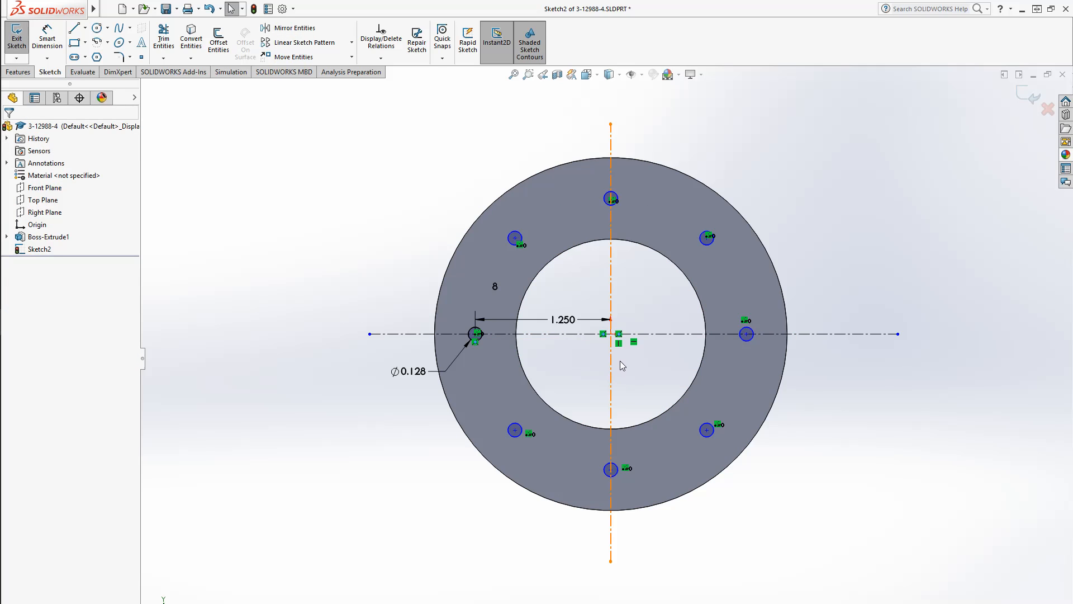
Make the pattern's center point coincident with the origin and move the instance count label up and left of the ring
scroll(599, 390, down, 5)
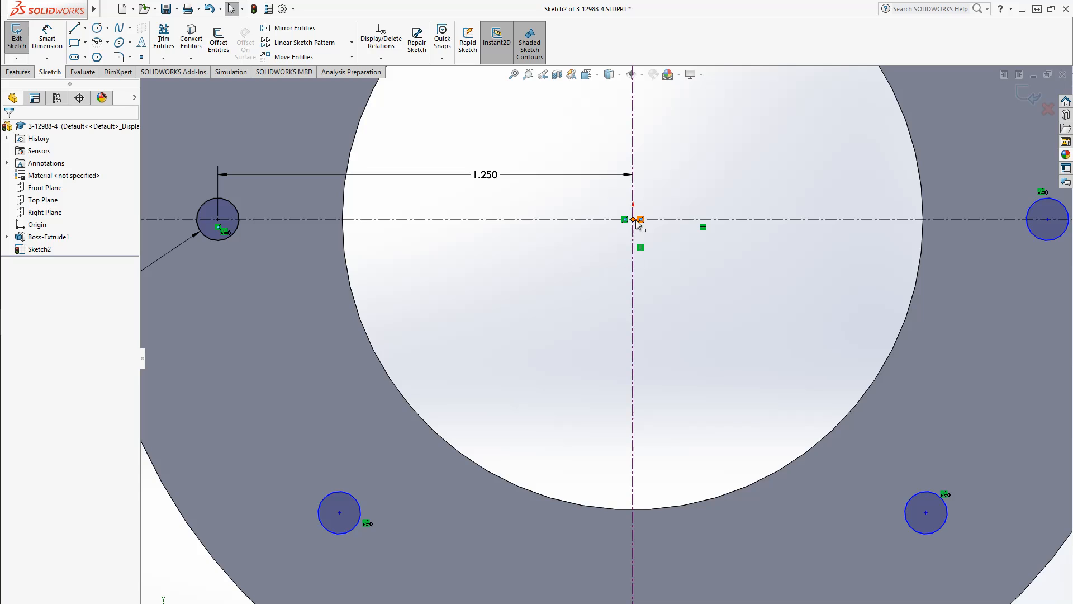
mouse_move(632, 246)
mouse_down()
mouse_move(687, 235)
mouse_move(680, 297)
mouse_move(615, 259)
mouse_move(602, 286)
mouse_move(598, 274)
mouse_up()
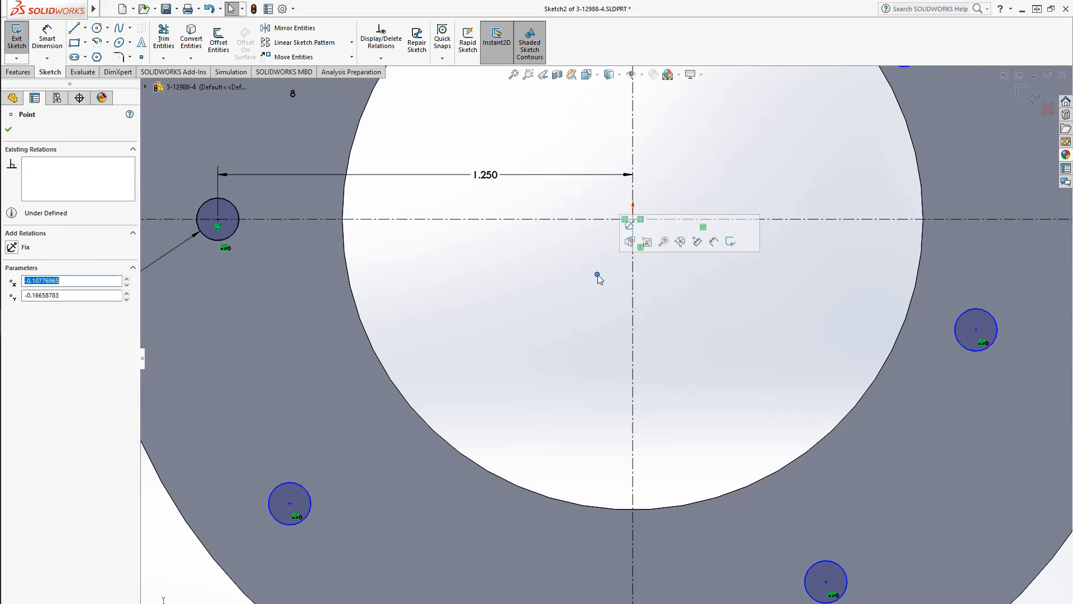
scroll(614, 311, up, 3)
click(591, 367)
scroll(598, 367, up, 2)
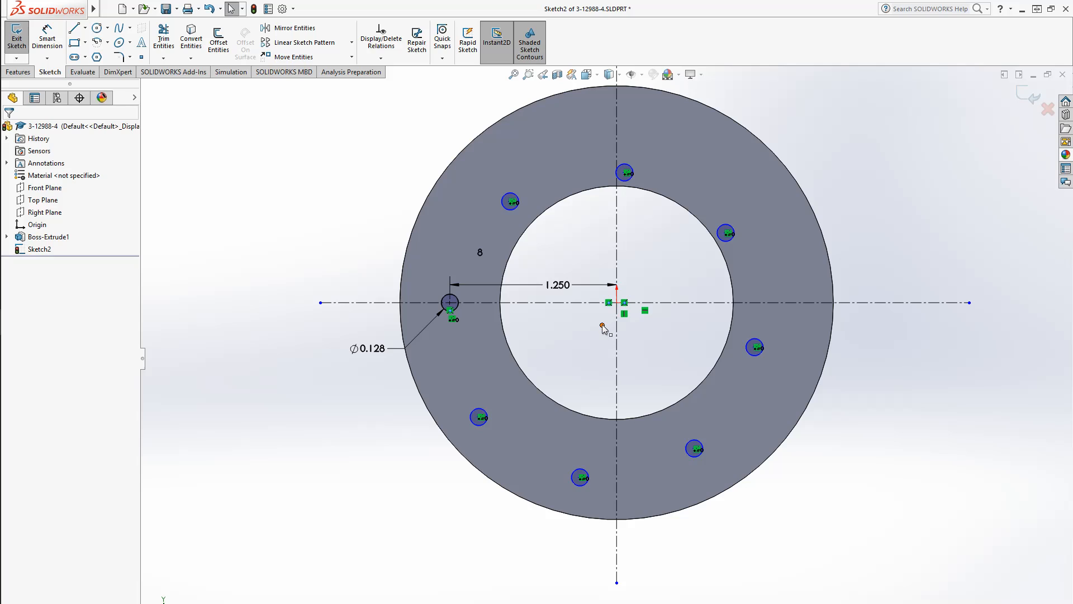
mouse_move(603, 324)
mouse_down()
mouse_move(601, 334)
mouse_move(616, 305)
mouse_up()
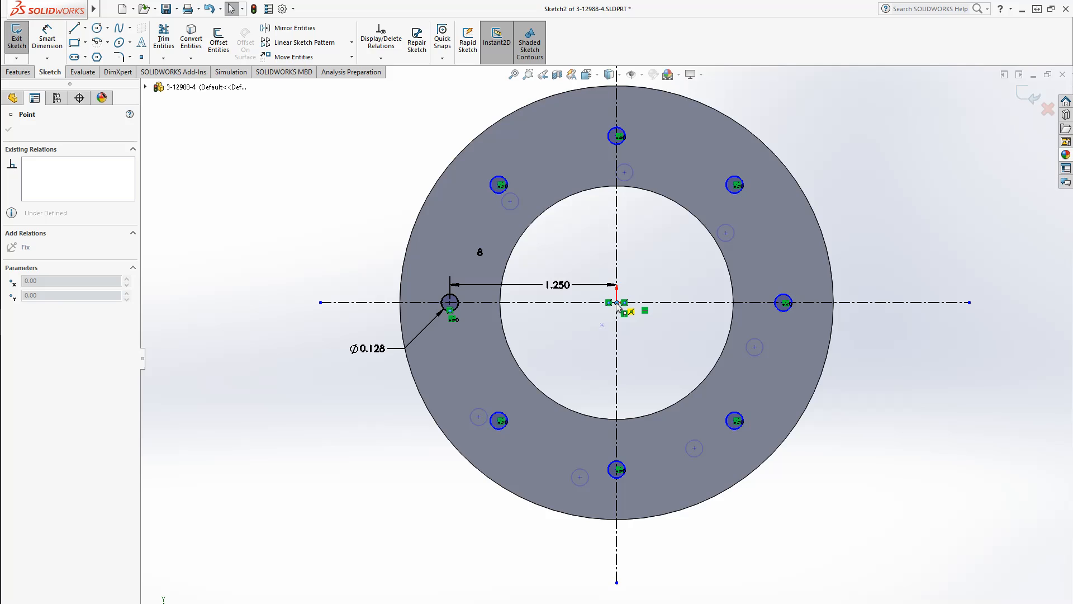
drag(616, 303, 617, 303)
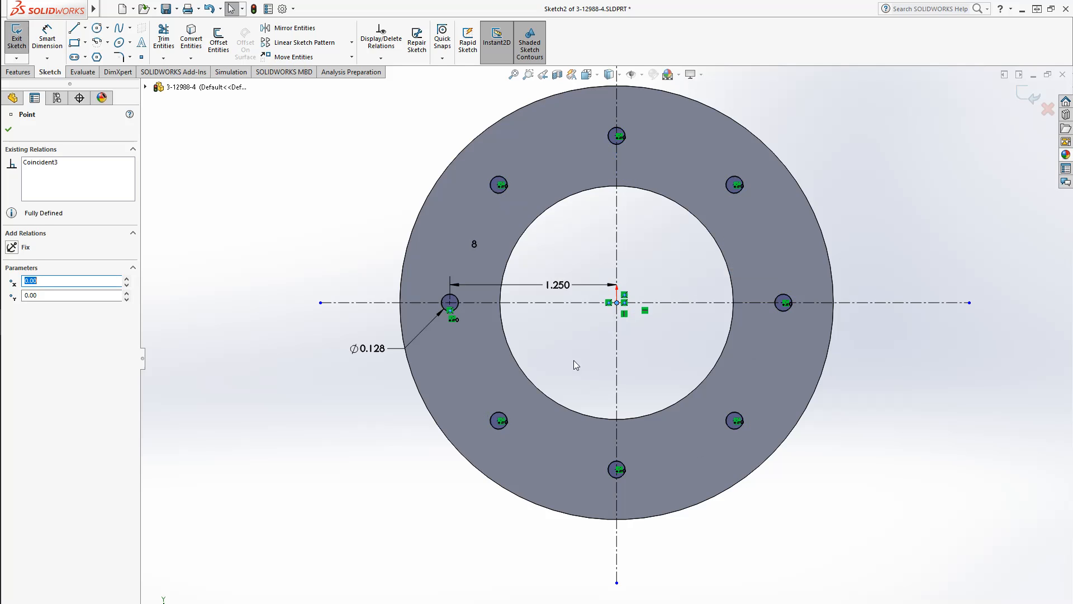
click(550, 380)
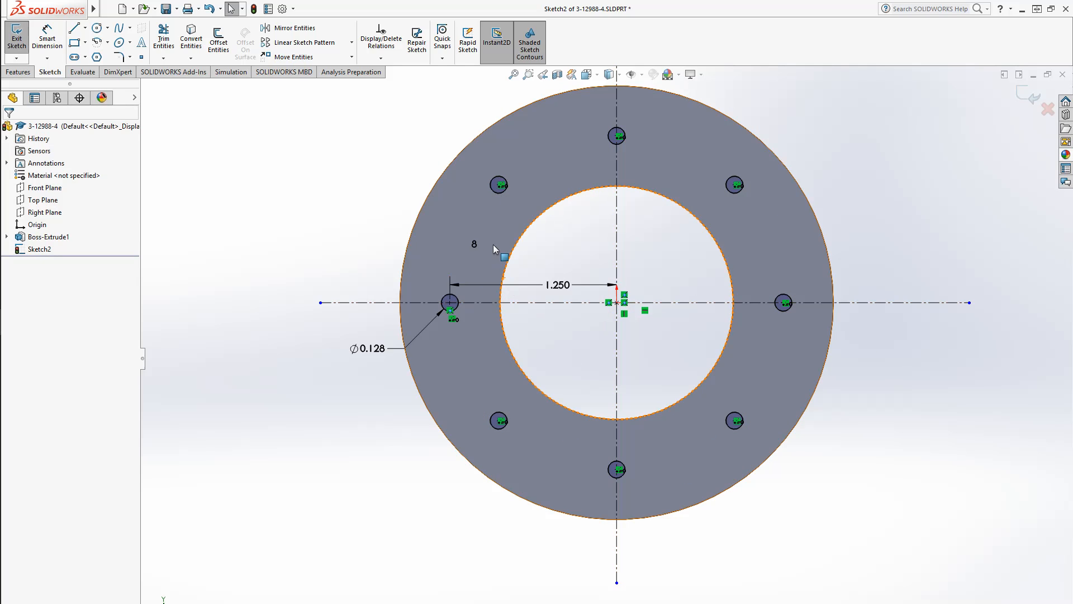
drag(474, 243, 407, 168)
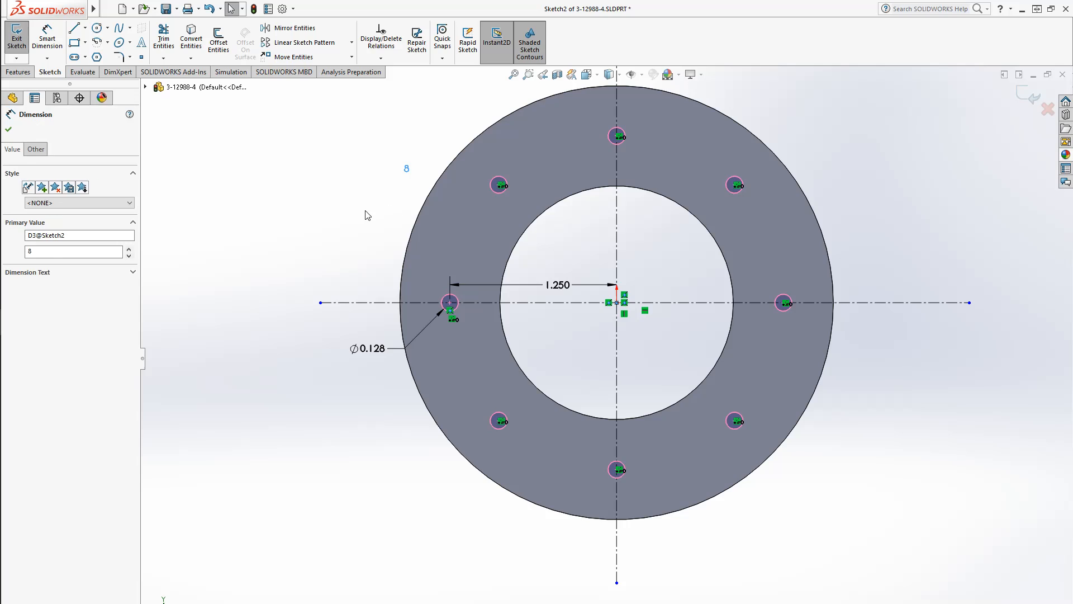
click(288, 267)
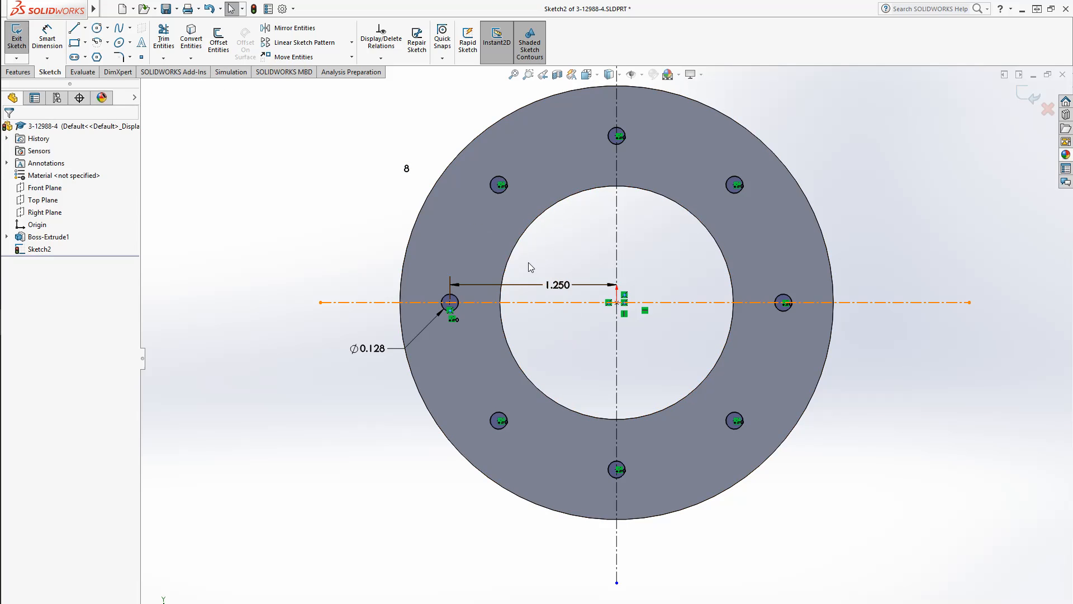
Reopen the circular pattern's definition from one patterned circle and accept it unchanged
click(502, 185)
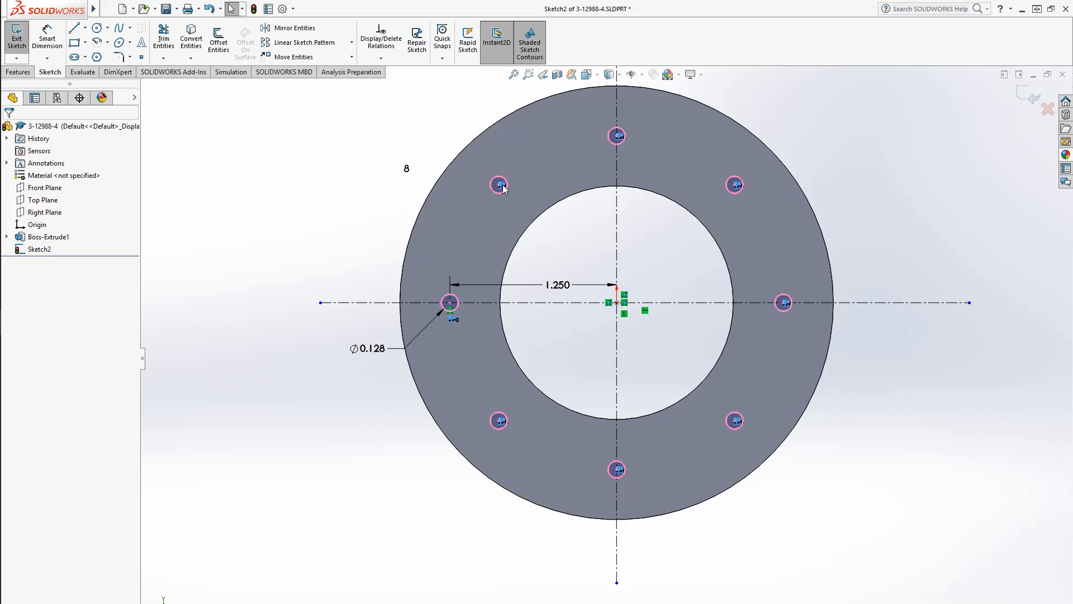
double_click(502, 185)
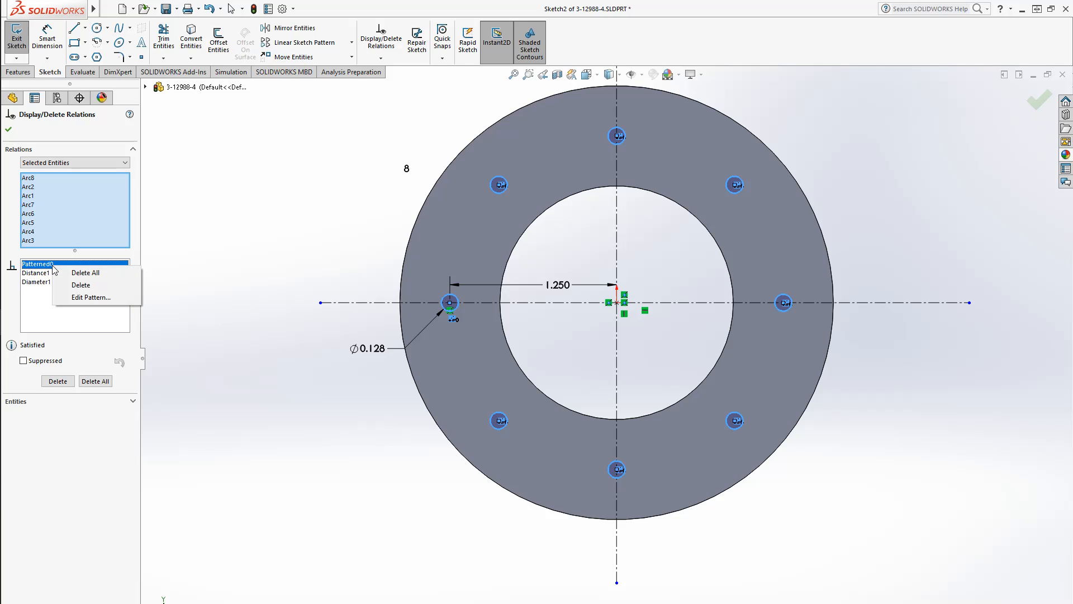
click(72, 299)
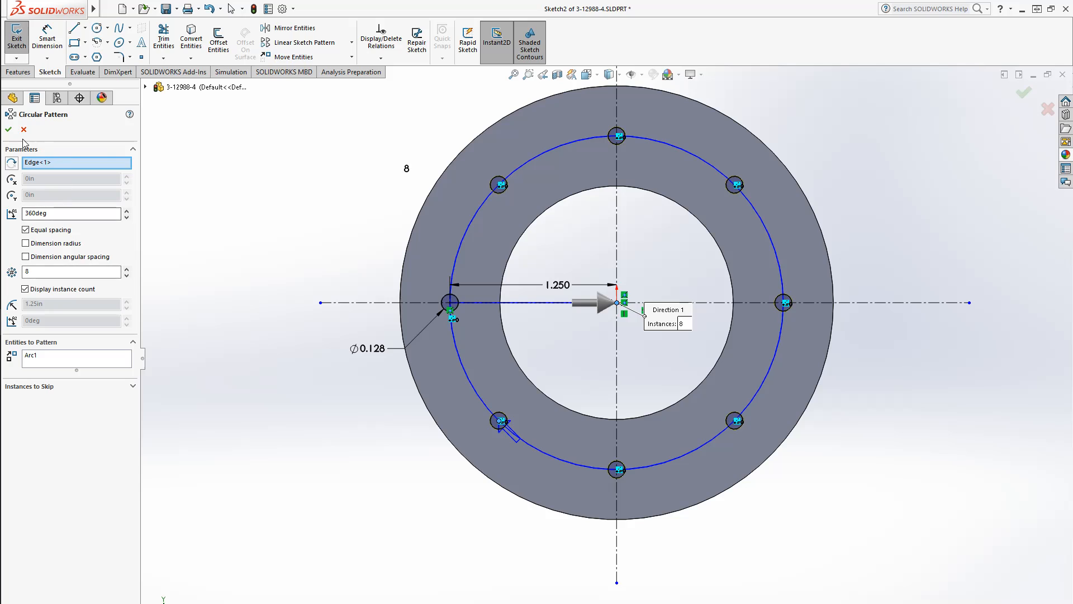
click(9, 130)
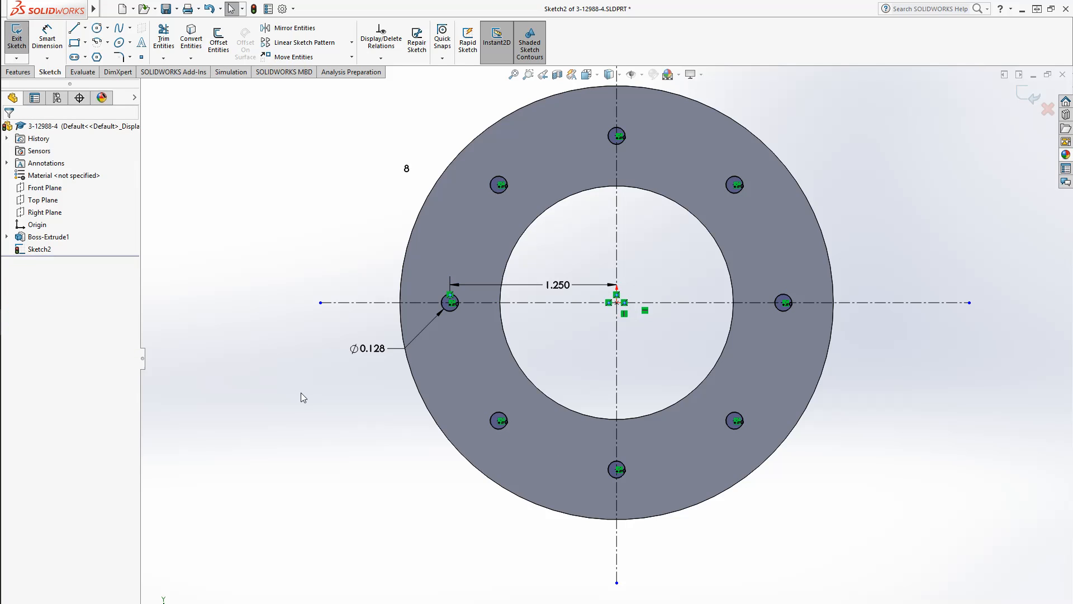
Cut-extrude the eight small circles Through All to make the holes
click(18, 72)
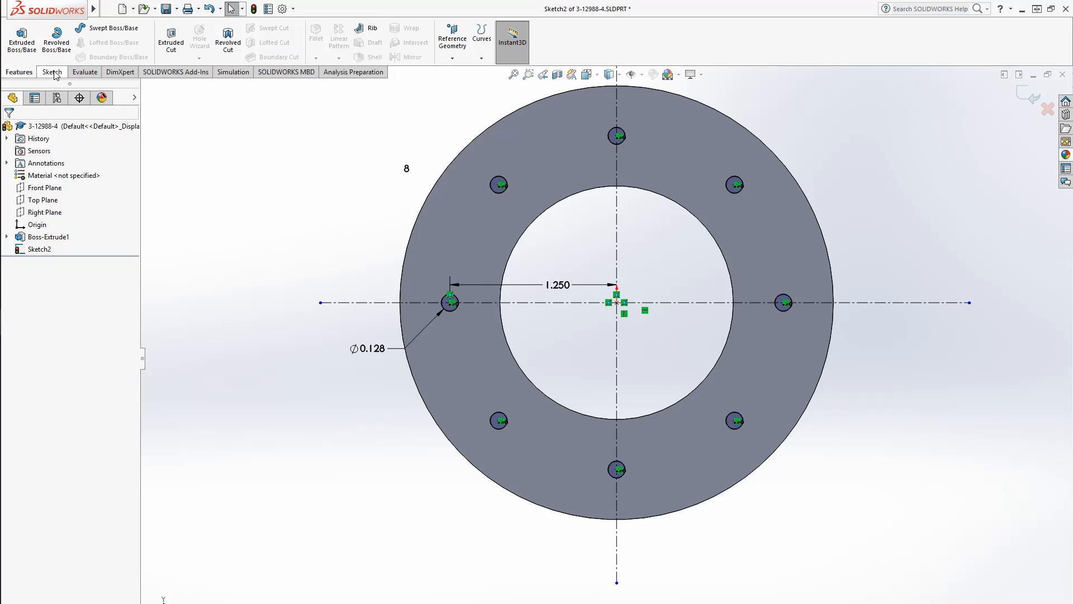
click(171, 44)
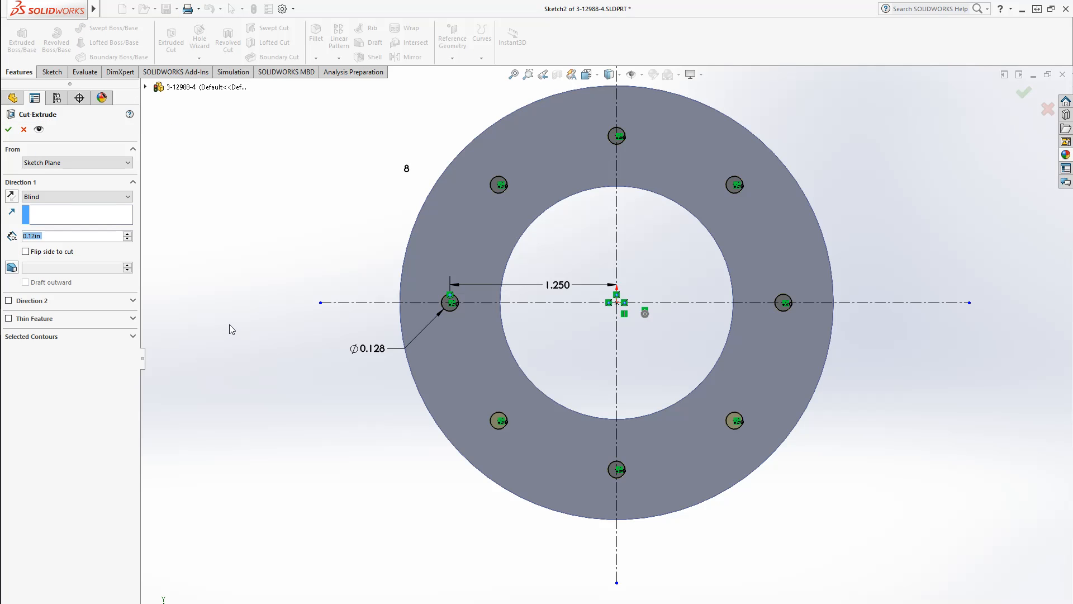
click(106, 197)
click(87, 216)
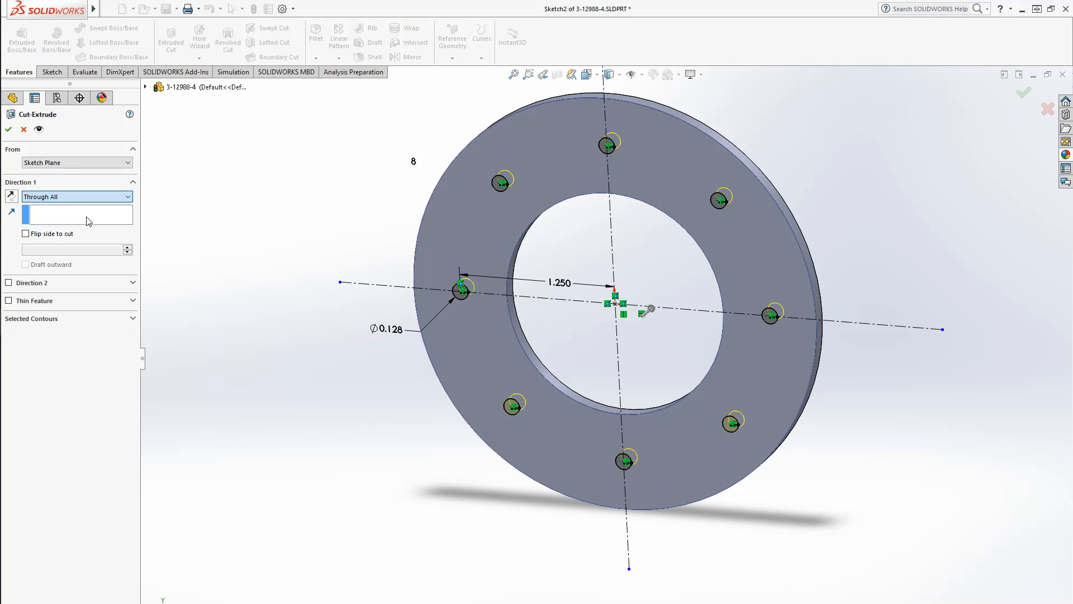
click(8, 129)
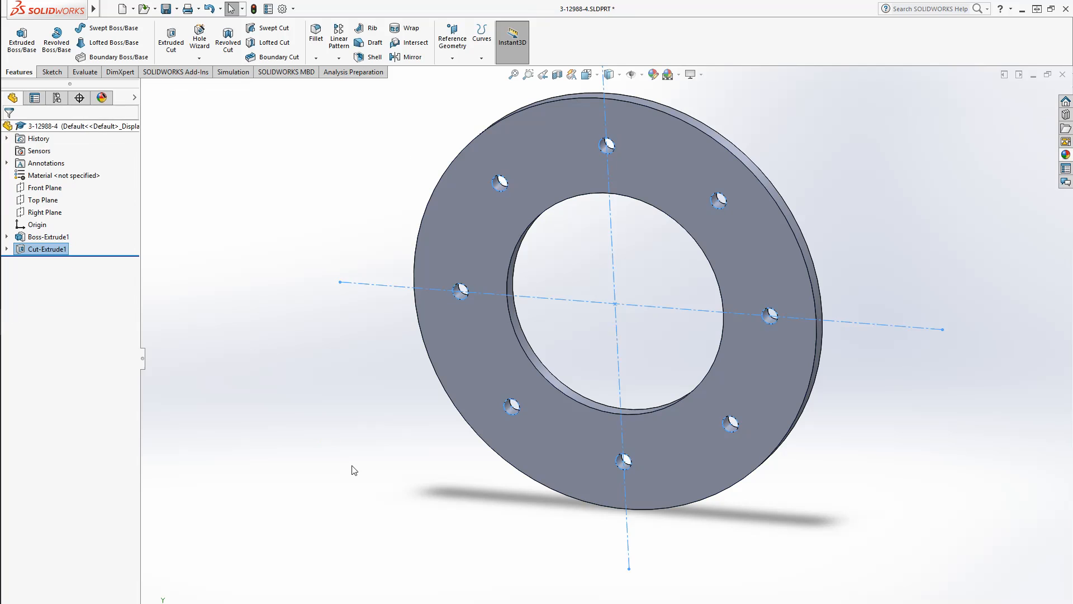
Assign Rubber as the part's material, rotate the view slightly, and save the part
right_click(82, 176)
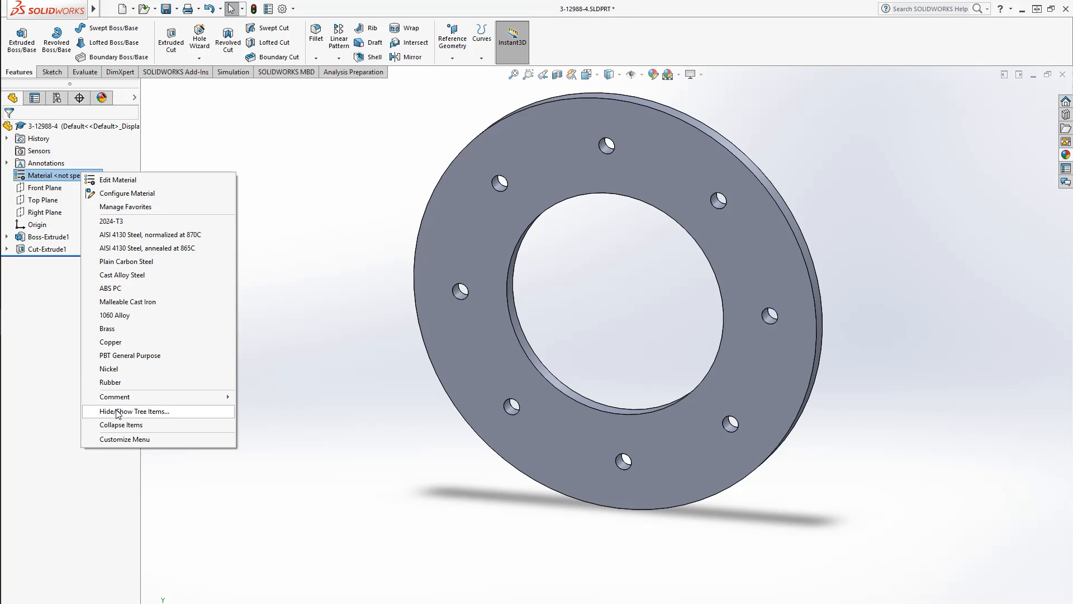
click(145, 384)
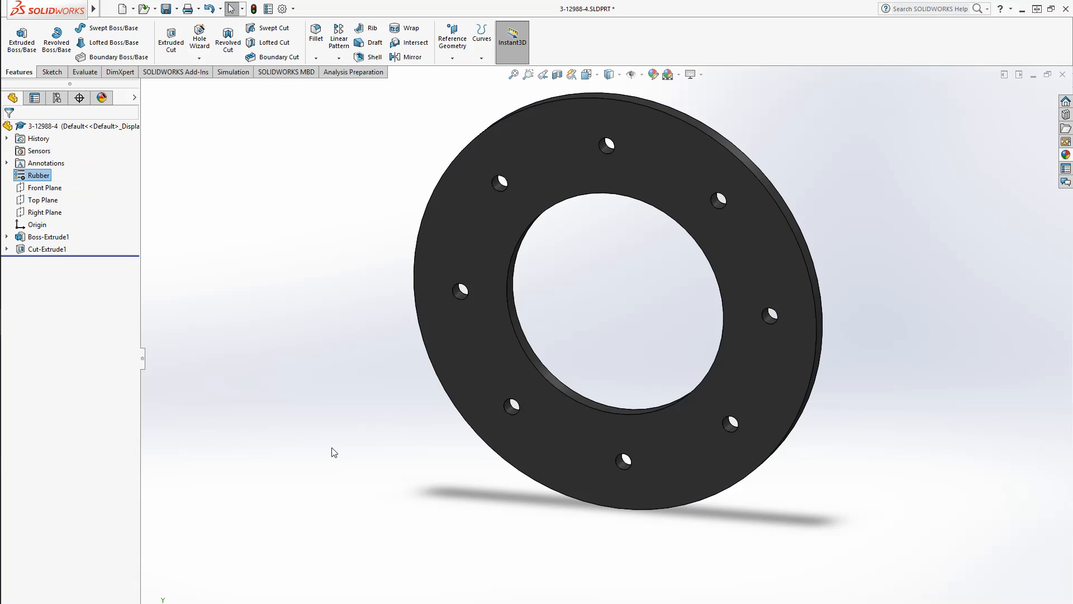
middle_drag(334, 451, 390, 431)
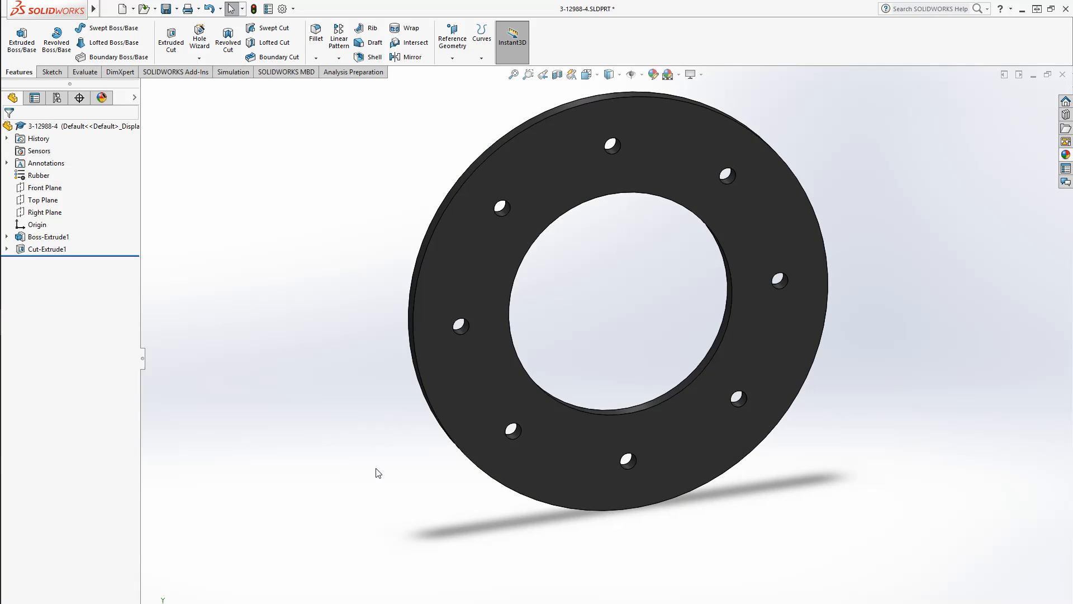
key(ctrl+s)
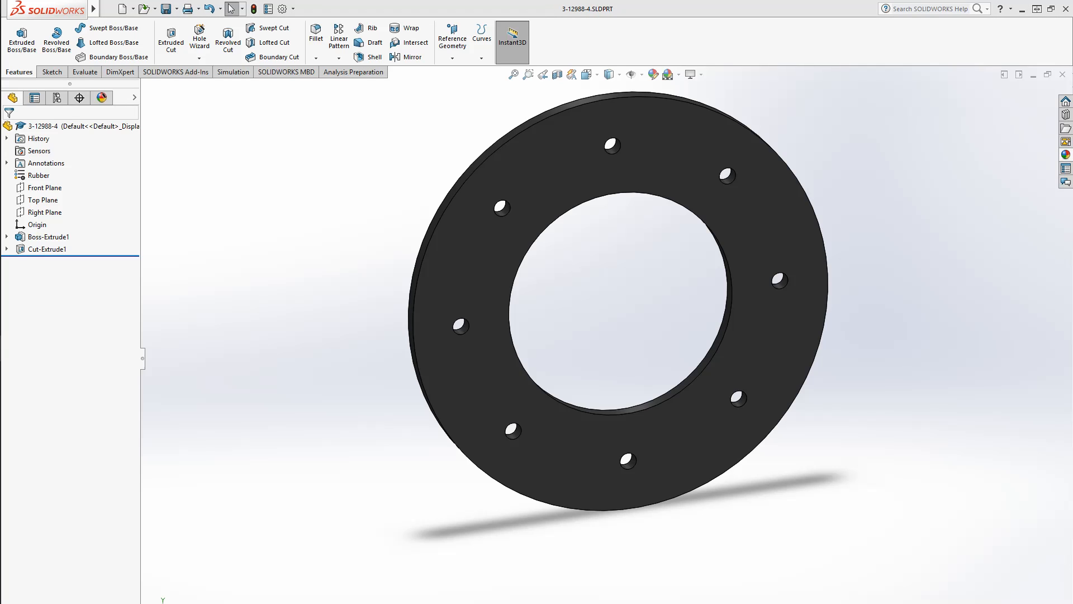
Examine the parts list and title block of the brake drawing
drag(1072, 285, 804, 282)
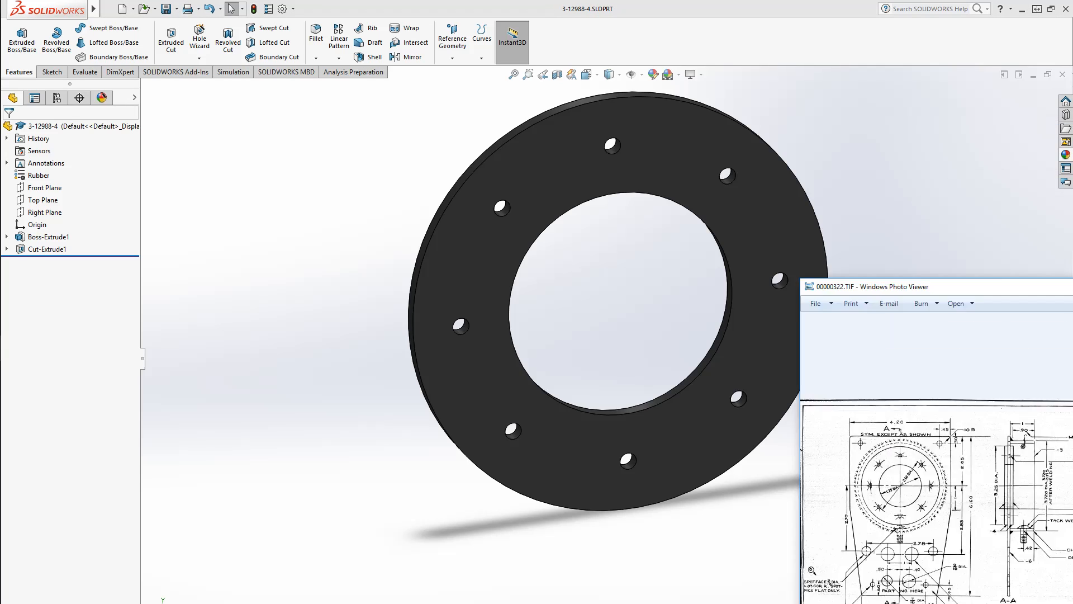
double_click(804, 282)
scroll(928, 413, up, 3)
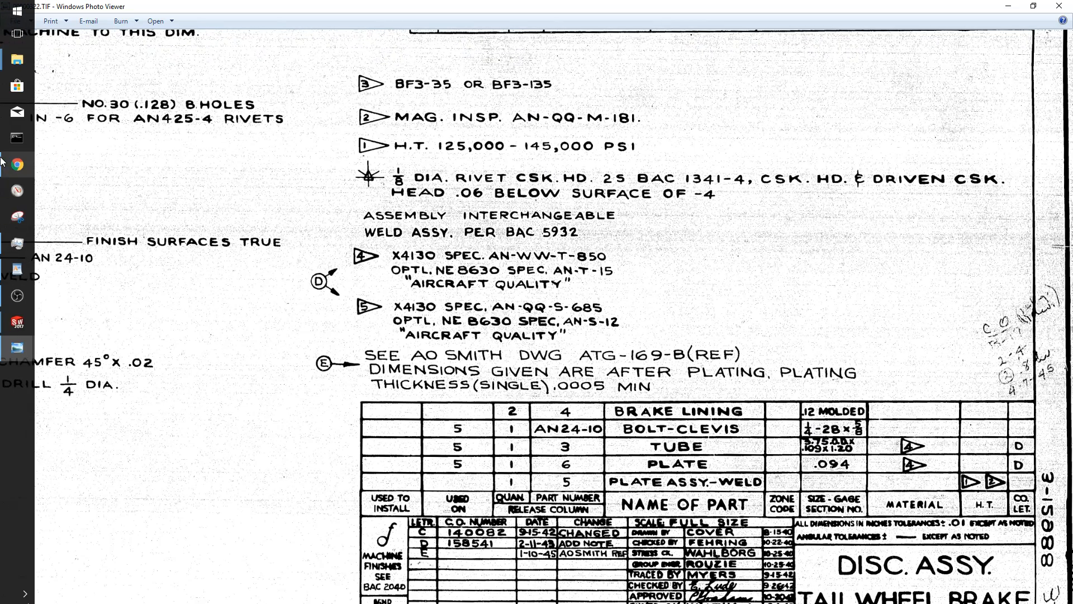
mouse_move(1, 332)
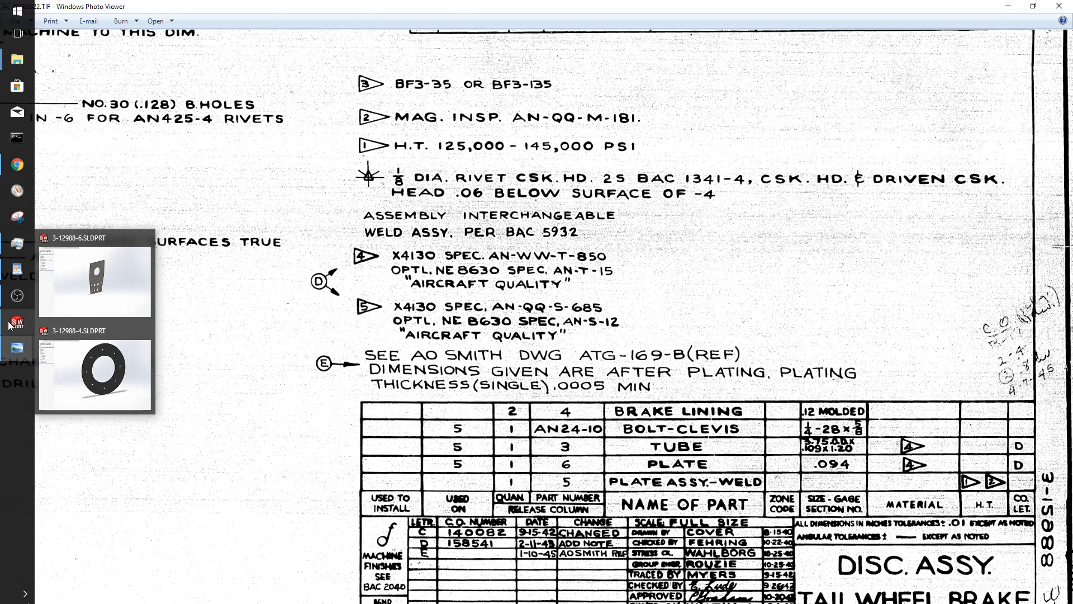
drag(451, 5, 1072, 267)
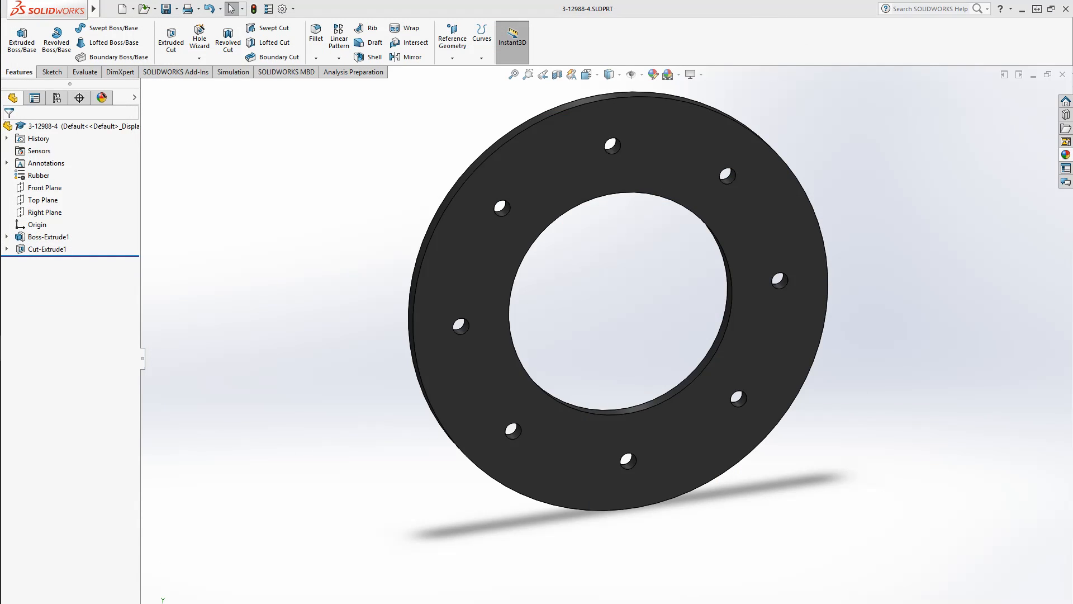
scroll(588, 463, up, 5)
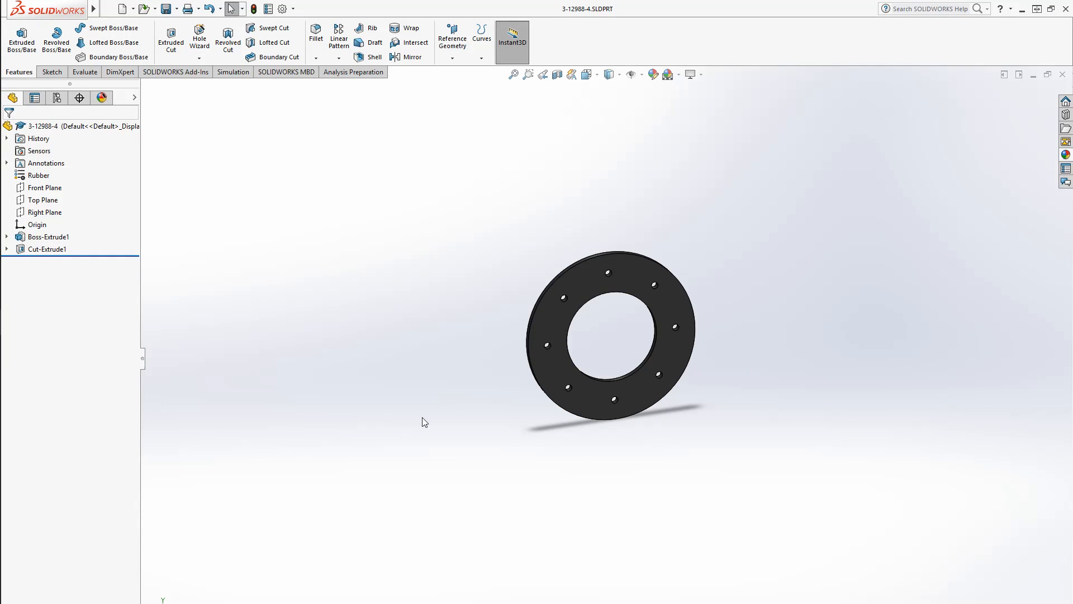
Start a new assembly and insert part 3-12988-6 as its first component at the origin
click(121, 8)
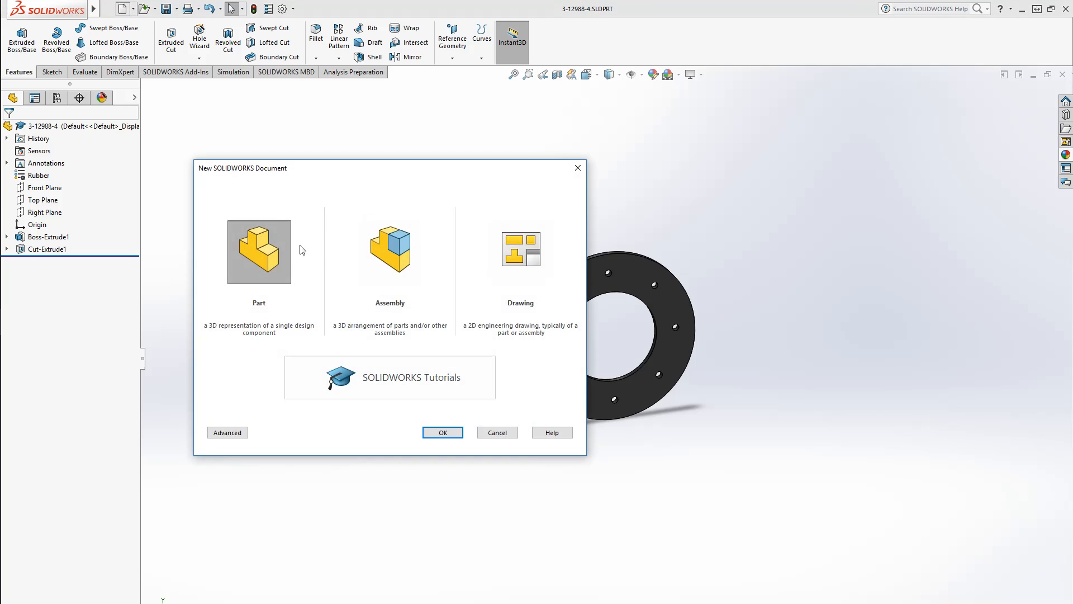
click(383, 242)
click(442, 432)
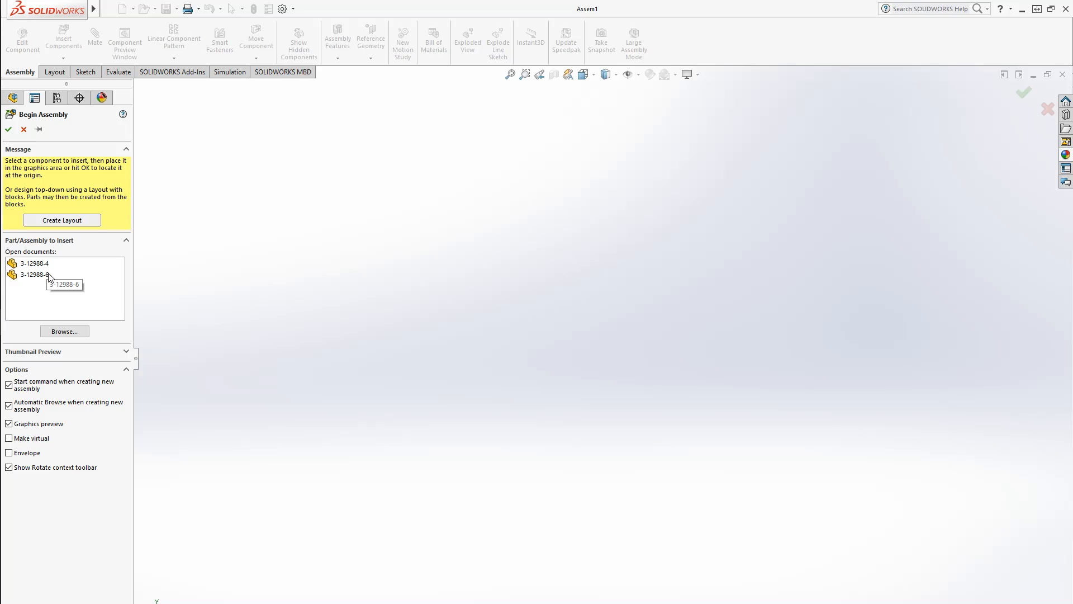
click(49, 275)
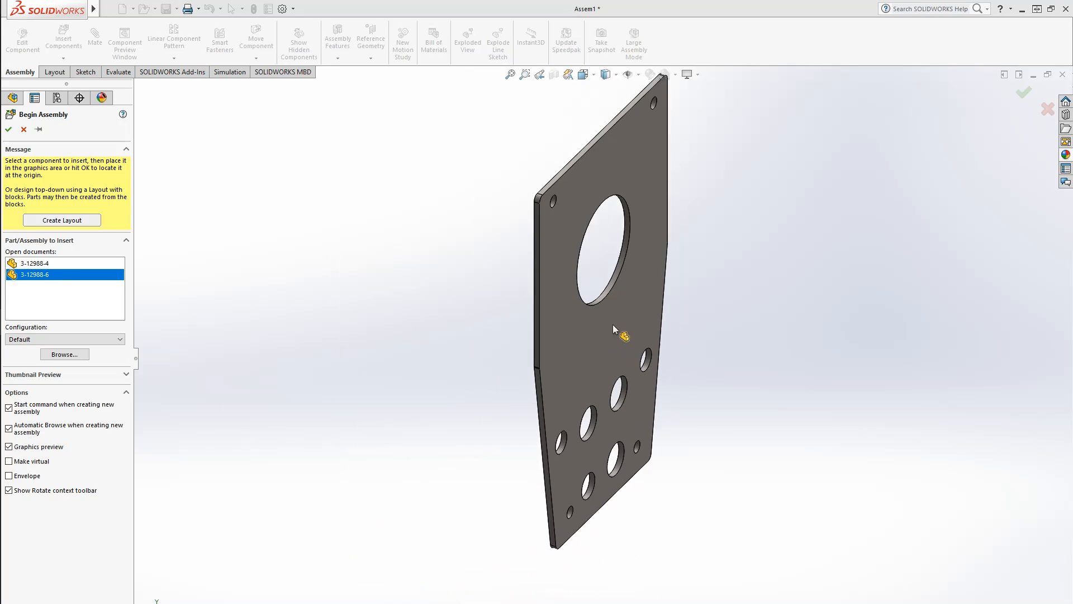
click(623, 341)
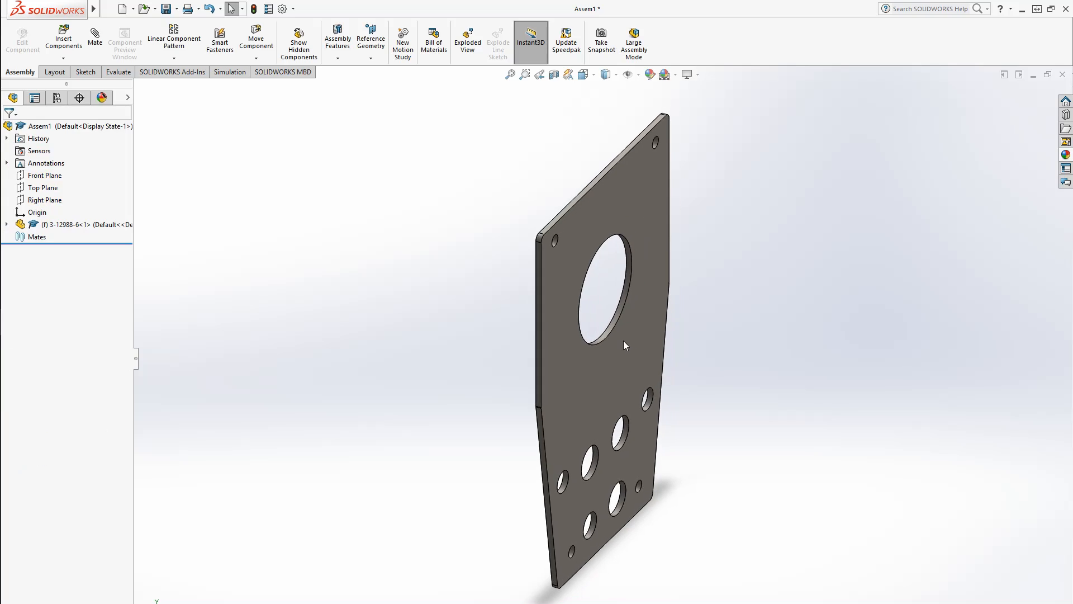
Float the inserted 3-12988-6 component so it is no longer fixed
right_click(63, 224)
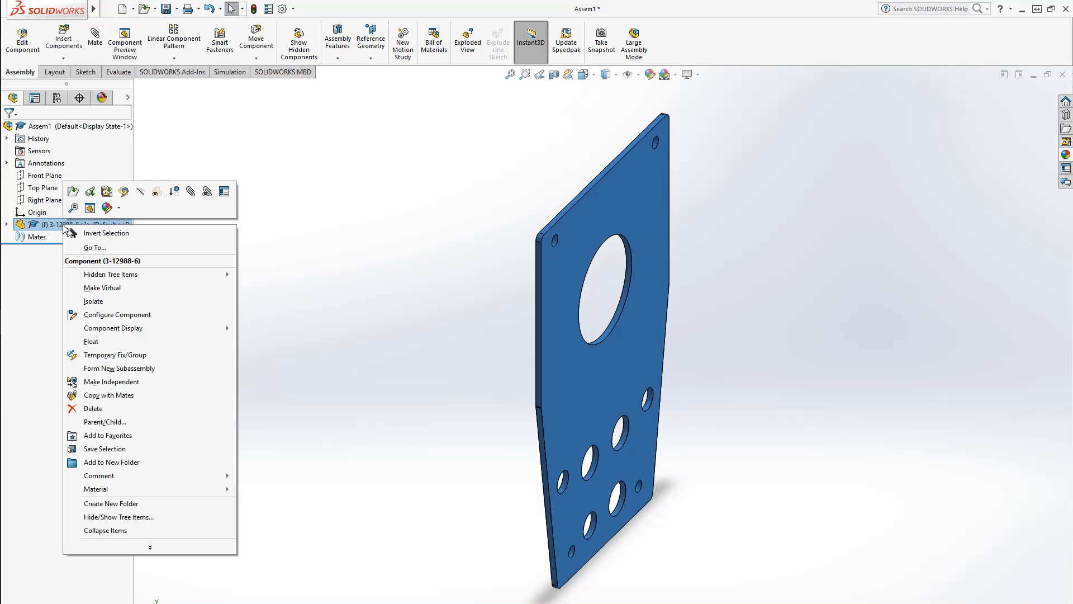
click(52, 294)
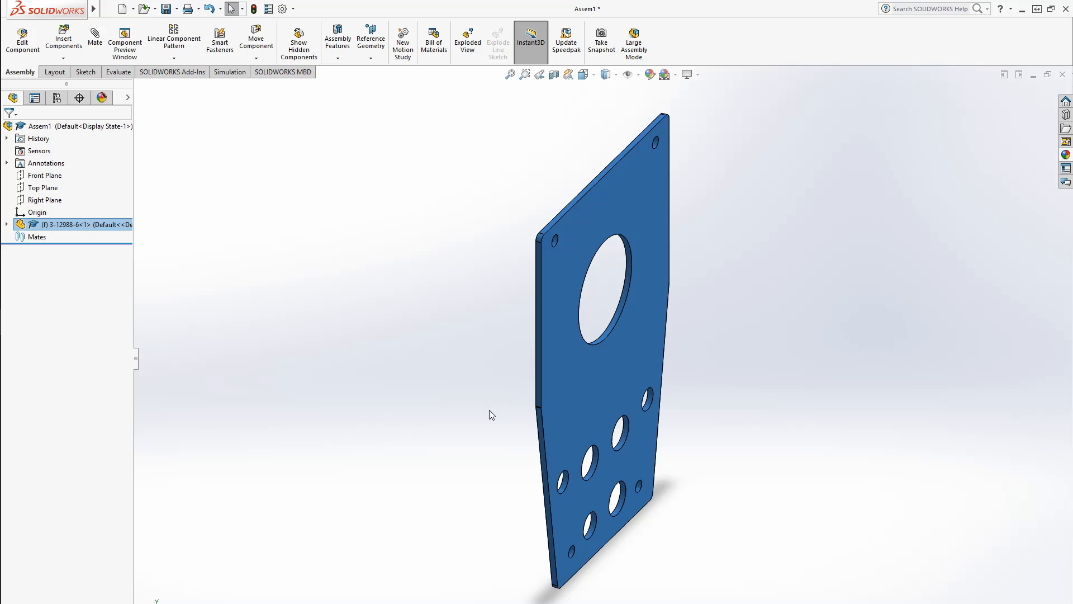
drag(595, 401, 582, 382)
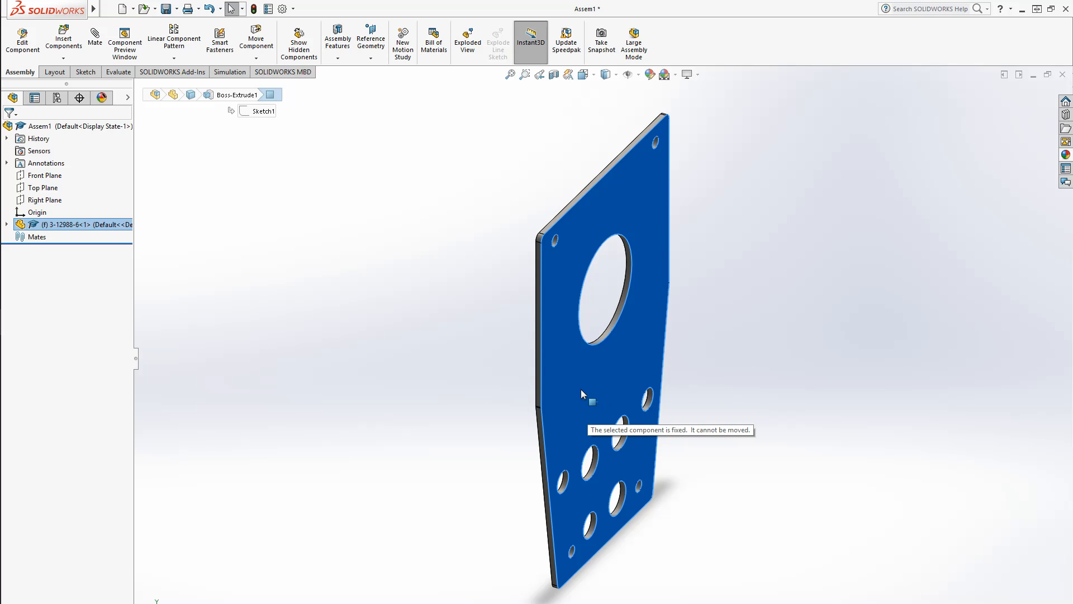
click(321, 336)
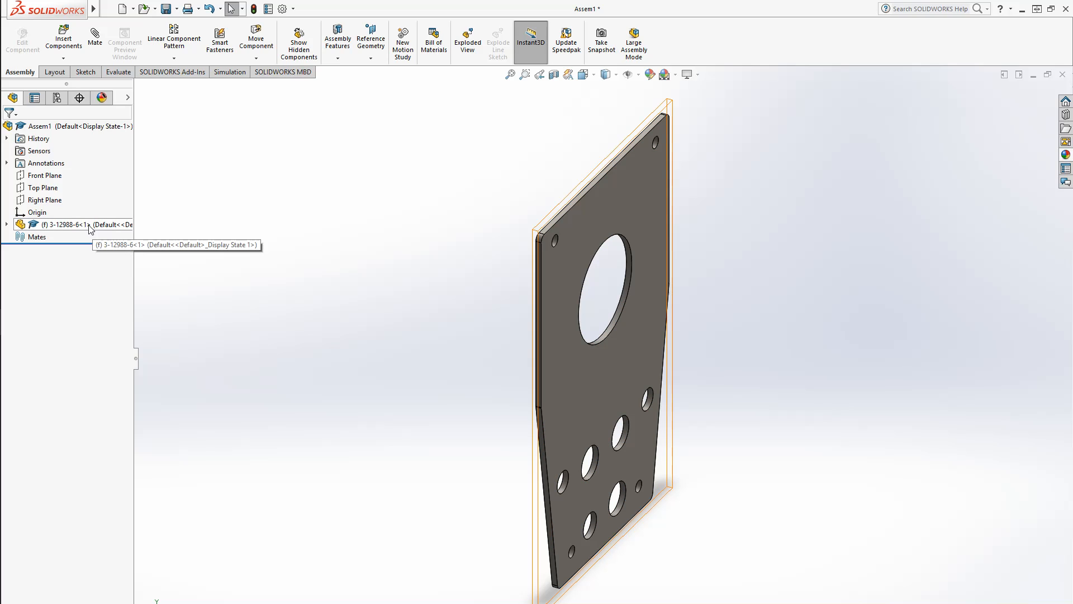
right_click(91, 226)
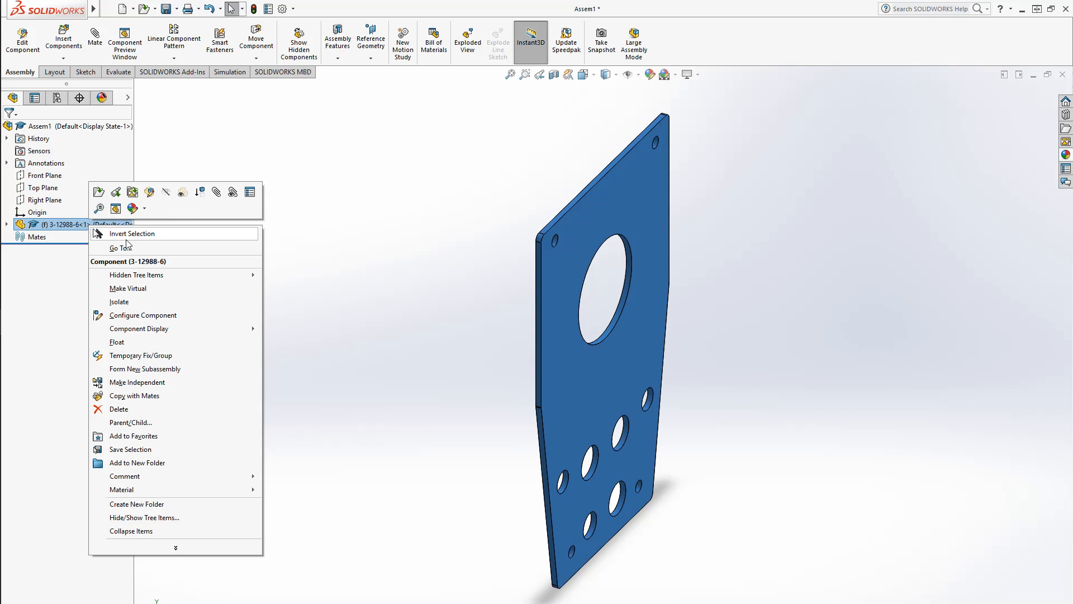
click(134, 343)
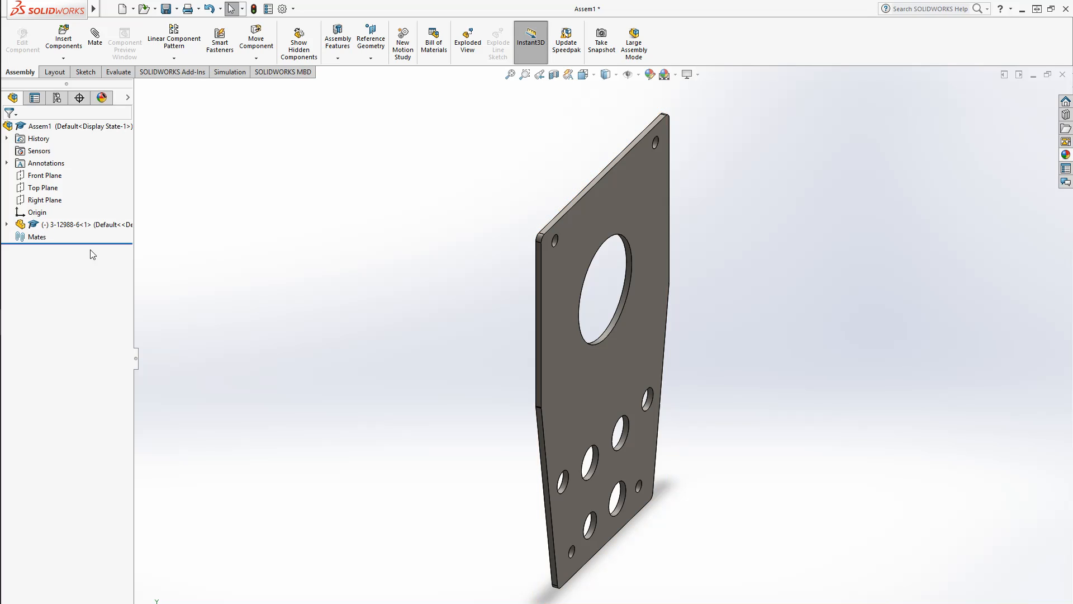
Rebuild and save the assembly as 3-12988-5 in the 3-12988 folder
mouse_move(623, 397)
mouse_down()
mouse_move(618, 355)
mouse_move(588, 413)
mouse_move(577, 360)
mouse_move(626, 378)
mouse_up()
click(347, 408)
scroll(698, 475, up, 2)
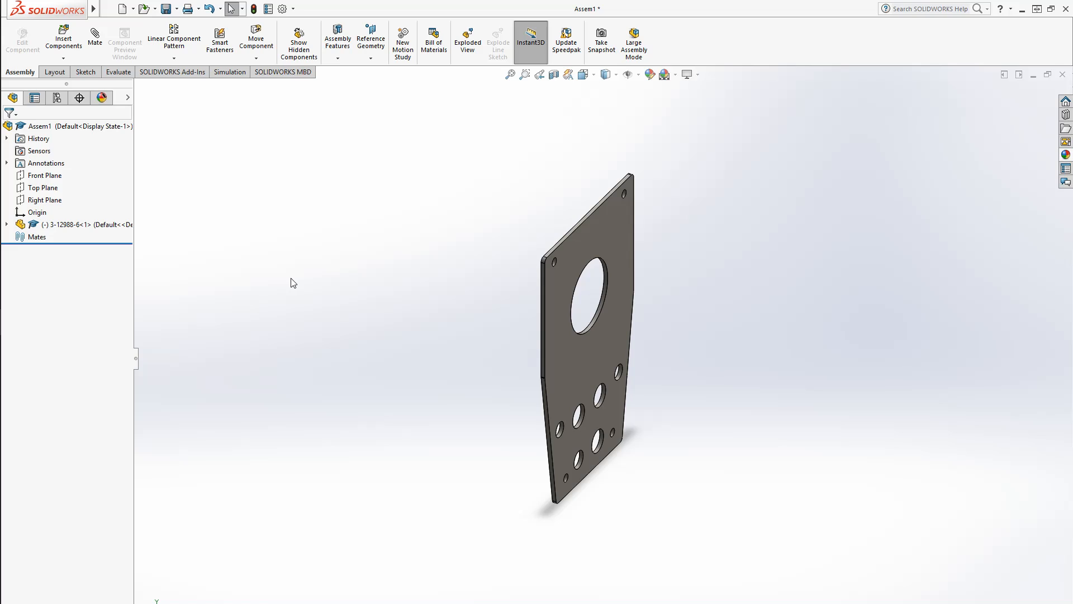
key(ctrl+s)
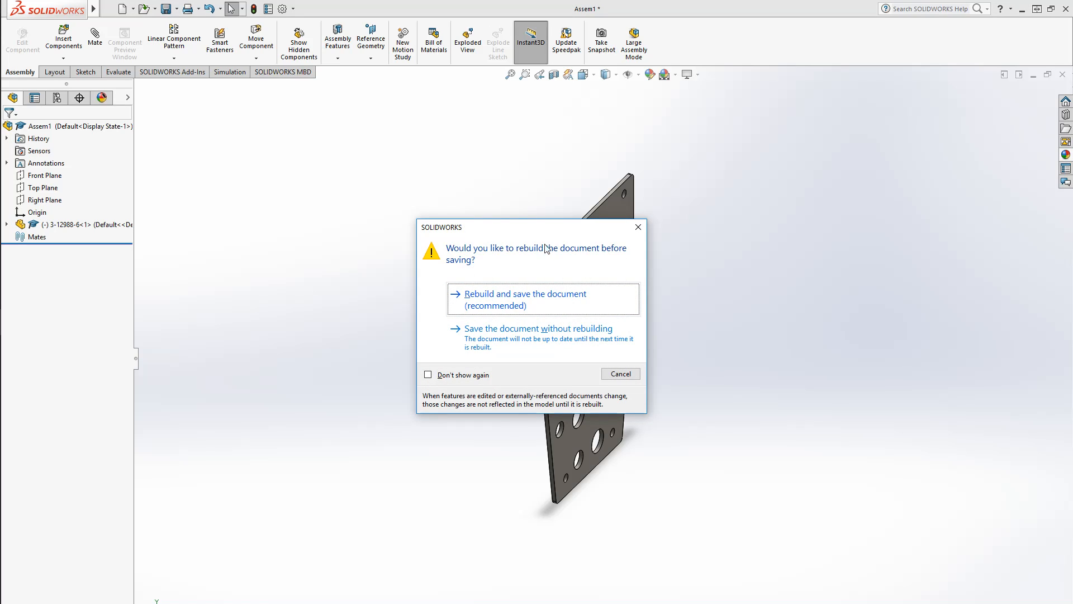
click(552, 308)
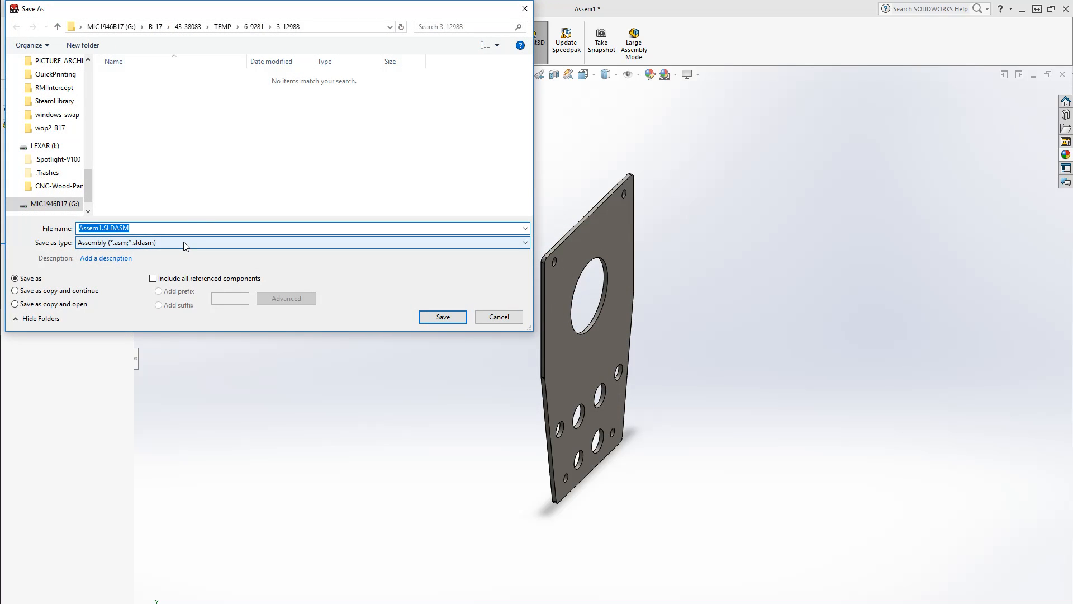
text(3-129)
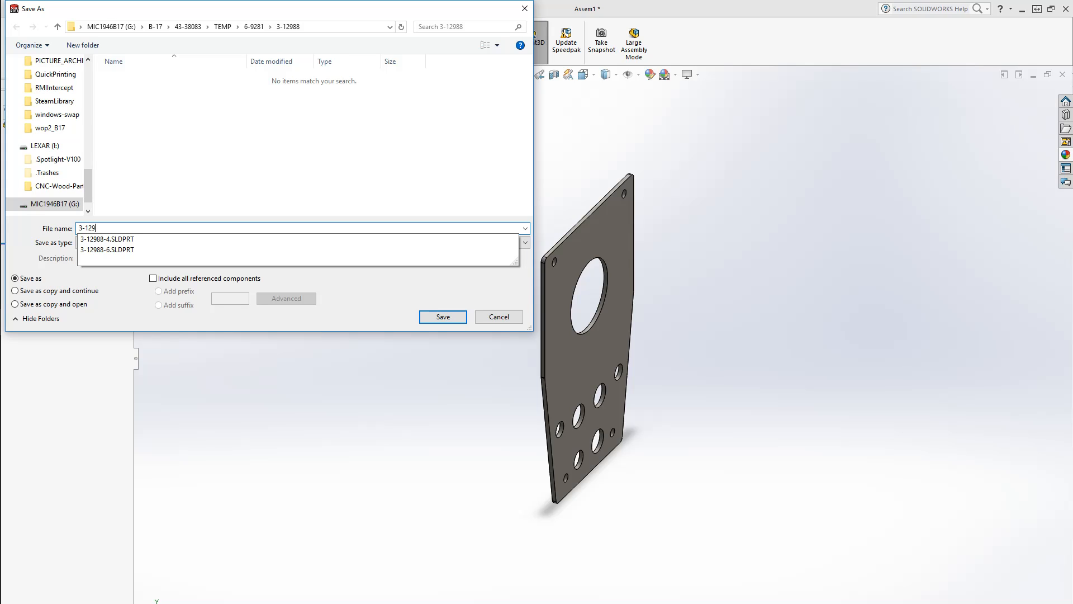
text(88-6)
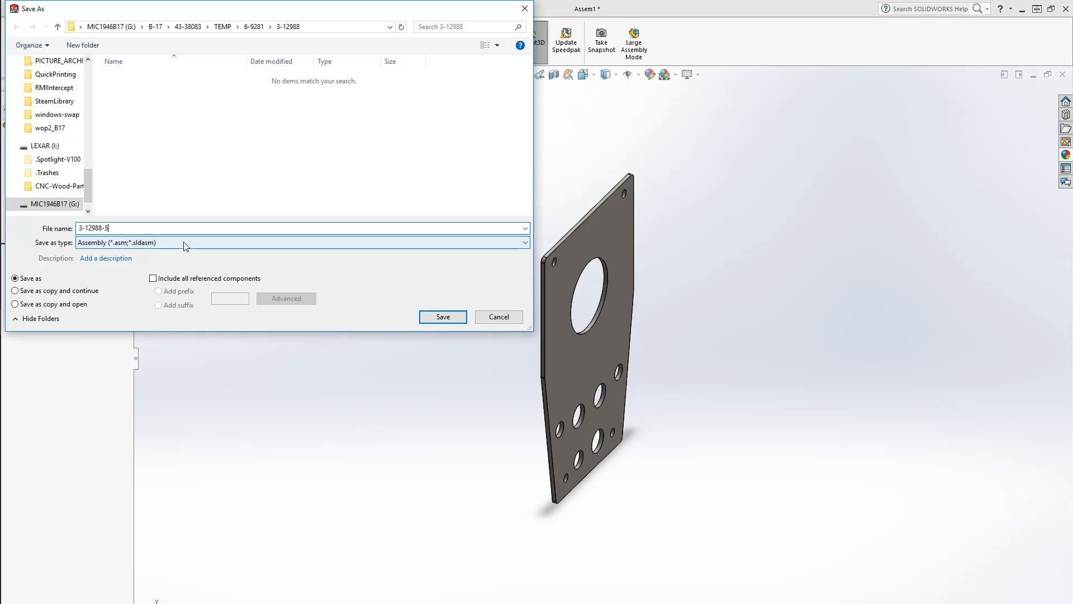
click(442, 316)
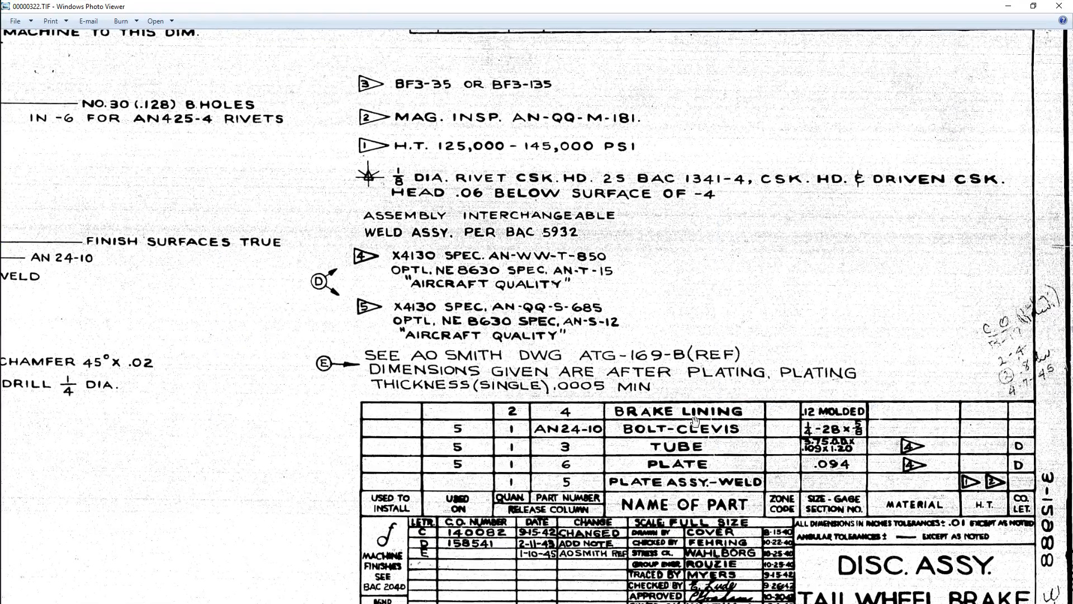
Study the drawing's parts list and the disc assembly details for the next part
scroll(612, 421, down, 2)
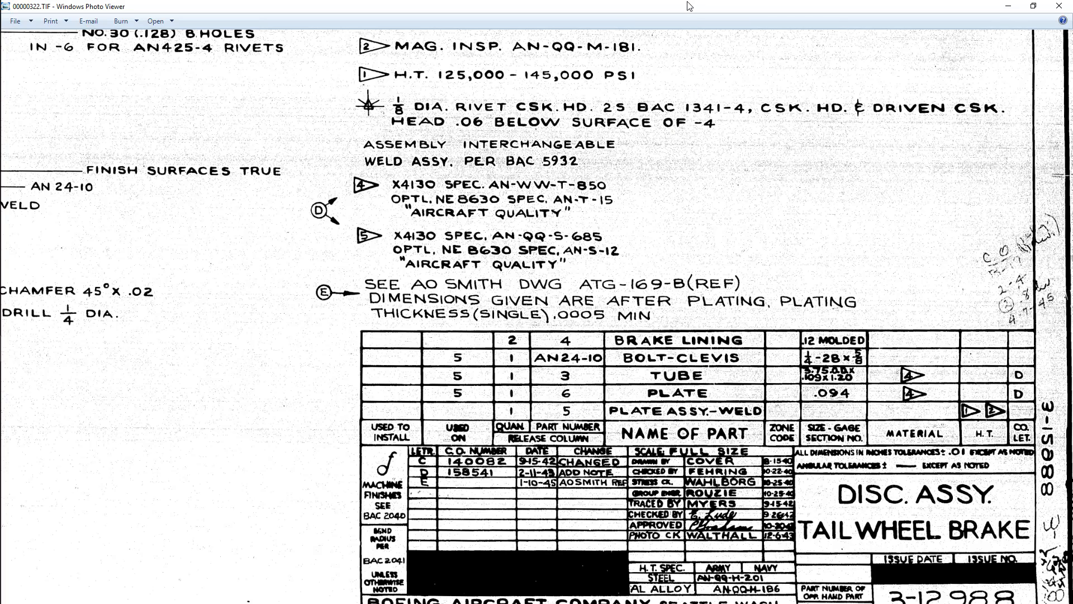
drag(527, 312, 584, 319)
drag(649, 327, 496, 316)
drag(673, 419, 713, 420)
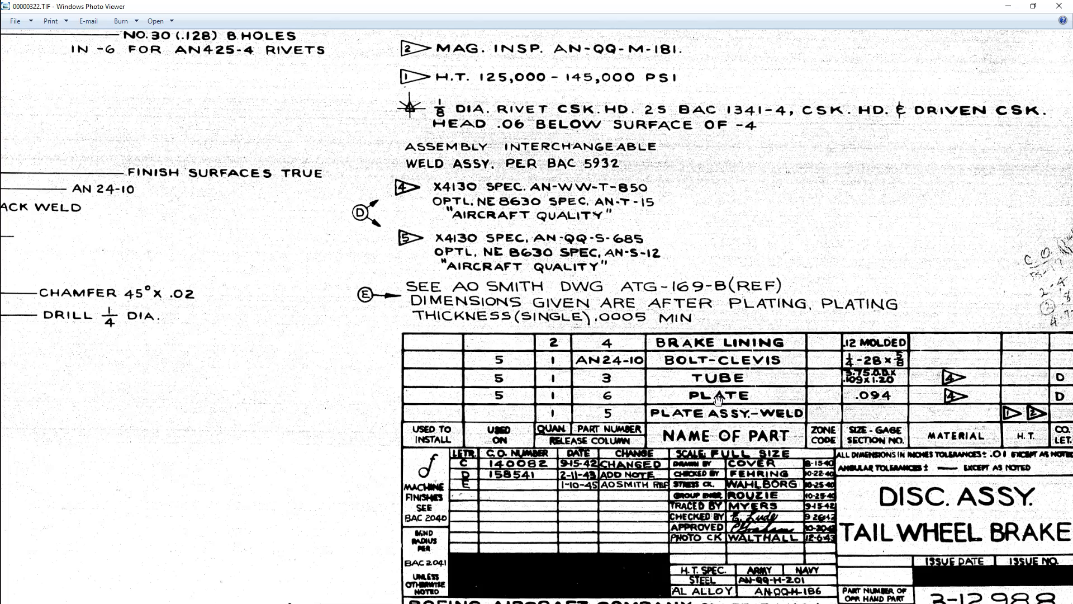
drag(735, 410, 695, 411)
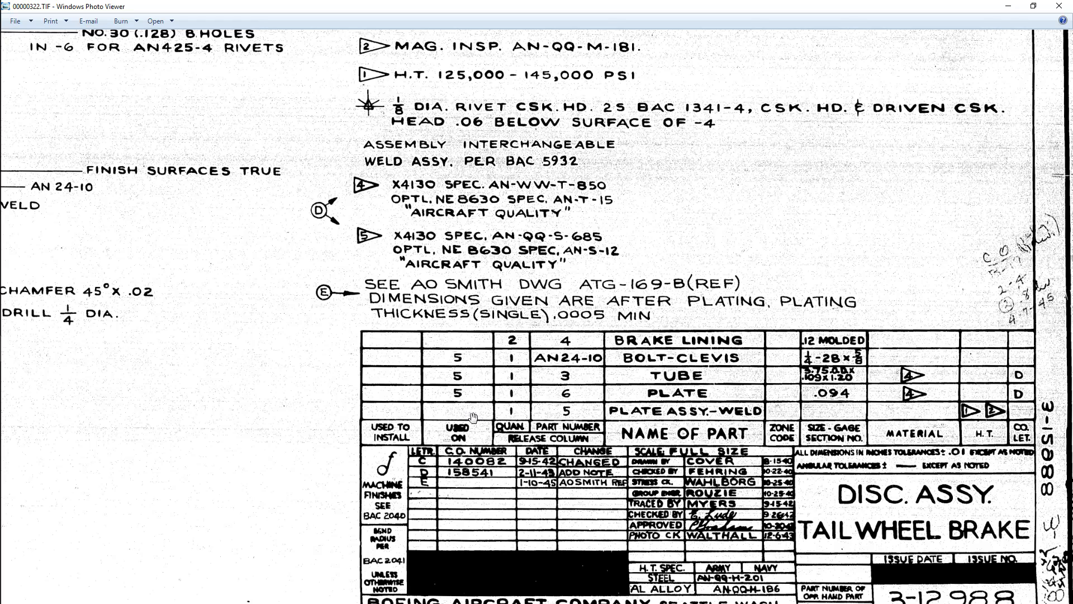
mouse_move(510, 409)
mouse_down()
mouse_move(660, 447)
mouse_move(736, 486)
mouse_up()
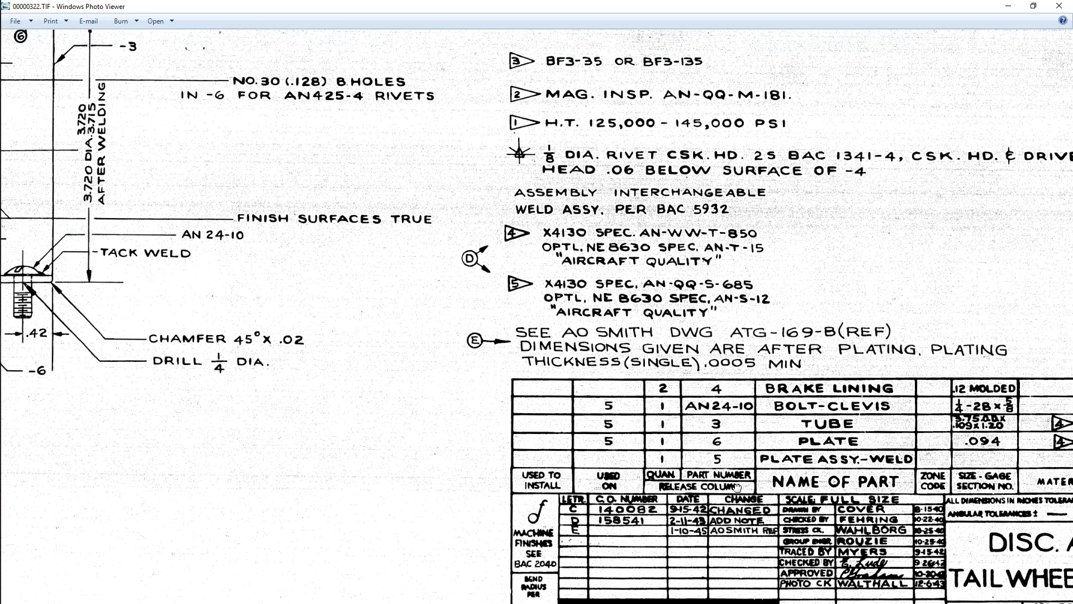
mouse_move(788, 452)
mouse_down()
mouse_move(764, 472)
mouse_move(759, 455)
mouse_up()
drag(727, 6, 968, 351)
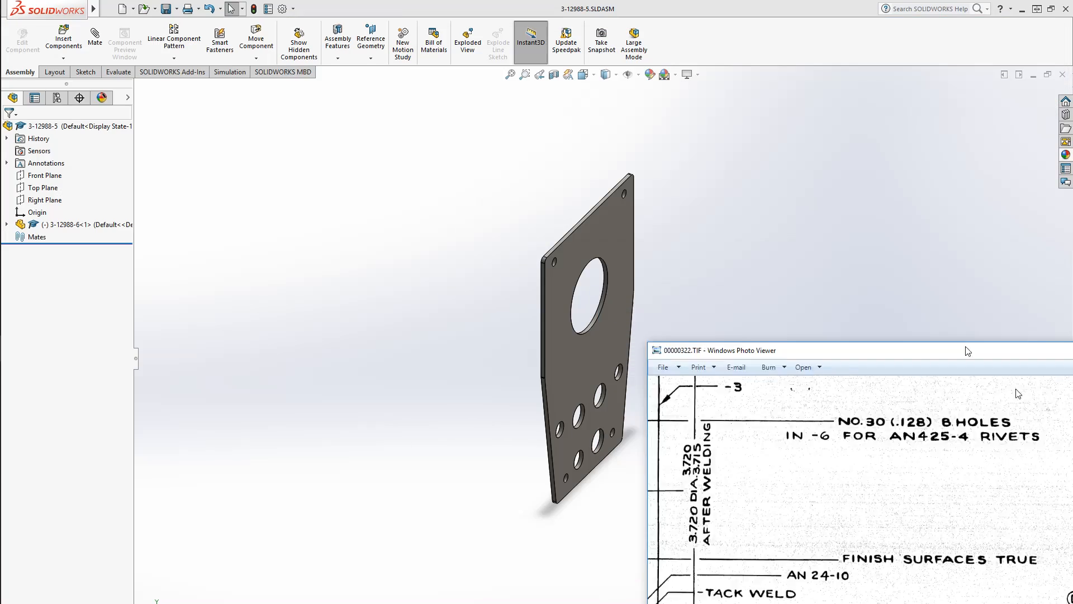
key(super+Down)
middle_drag(598, 494, 608, 374)
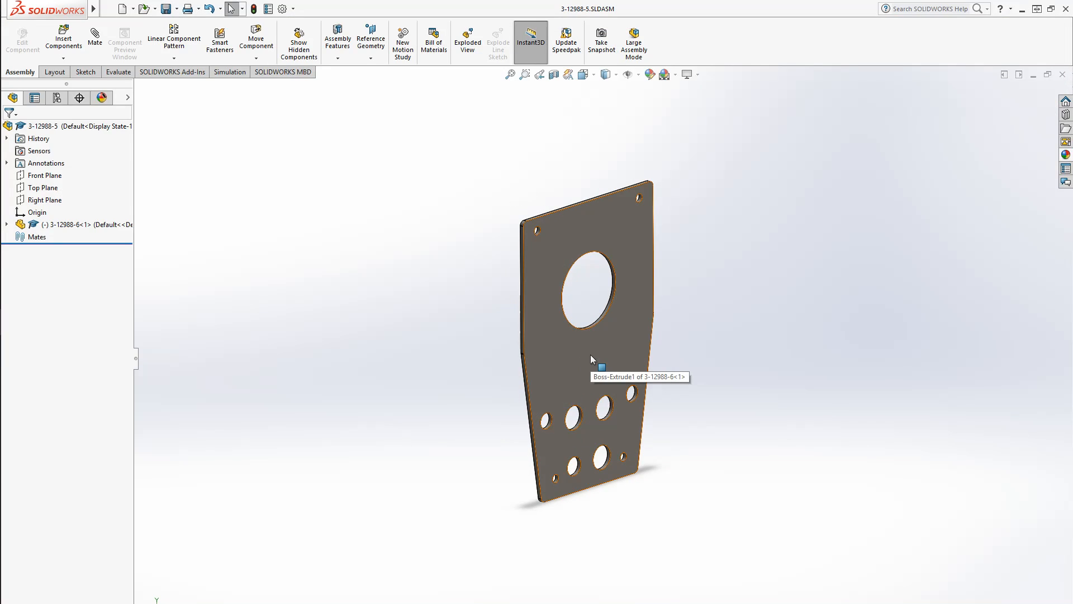
drag(1072, 144, 596, 0)
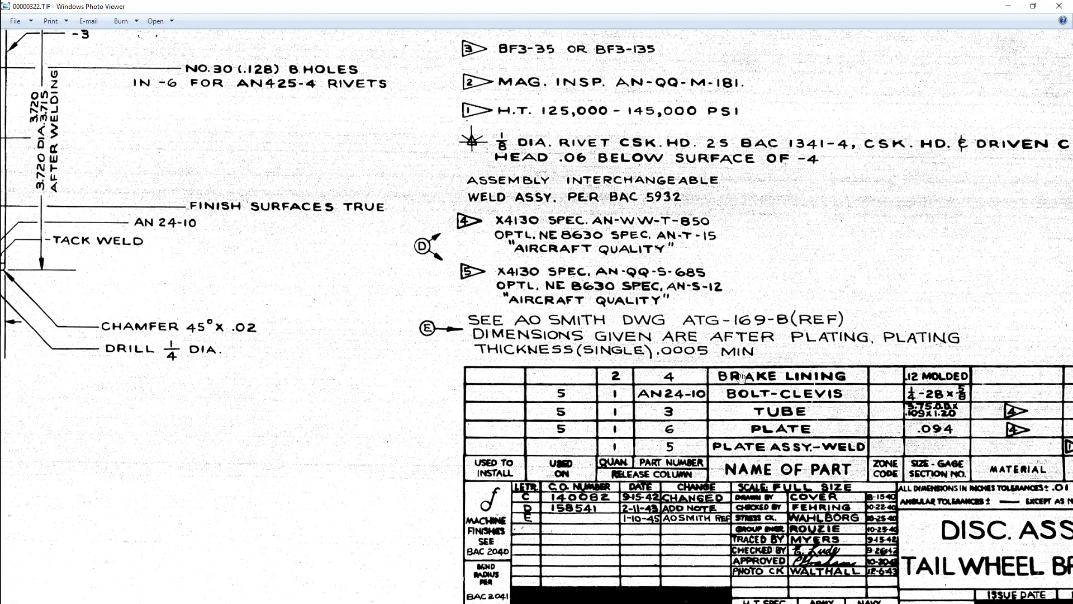
drag(1036, 599, 742, 505)
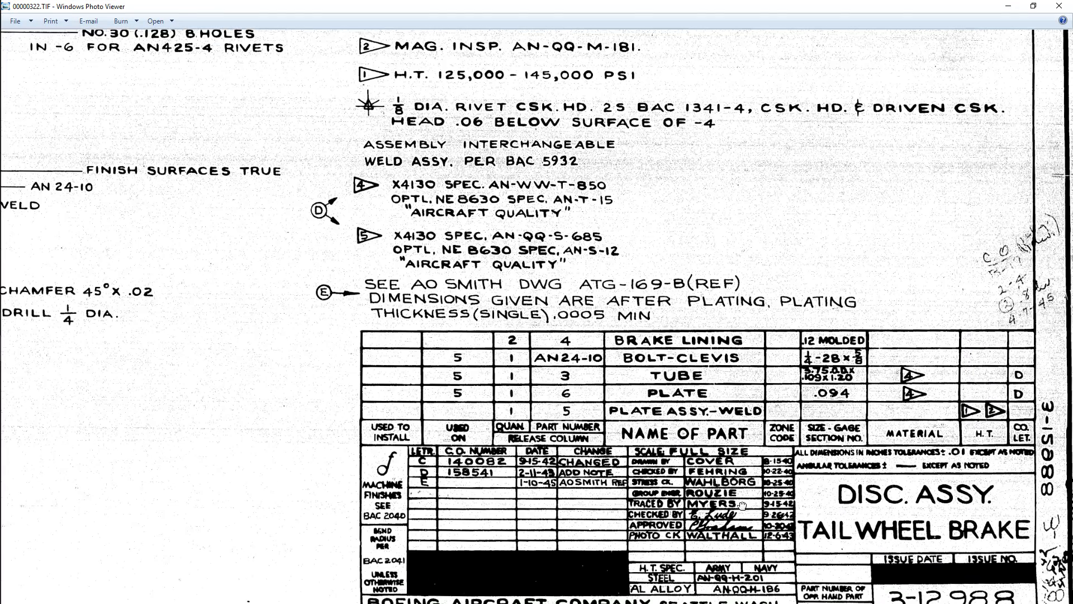
drag(590, 483, 683, 510)
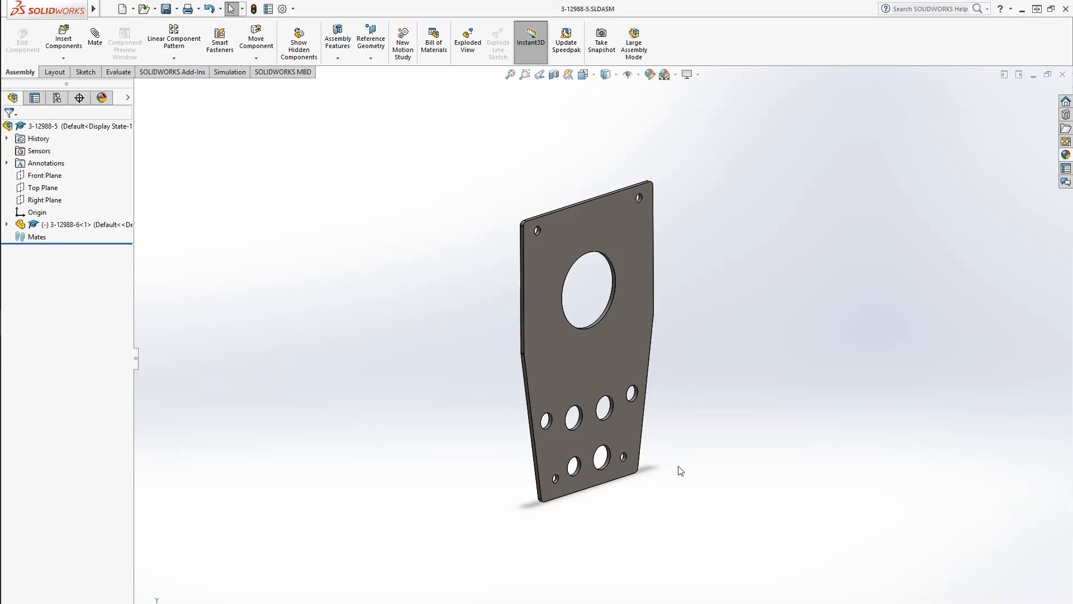
Create a new part and open a sketch on the Right Plane
click(122, 8)
click(274, 263)
click(441, 433)
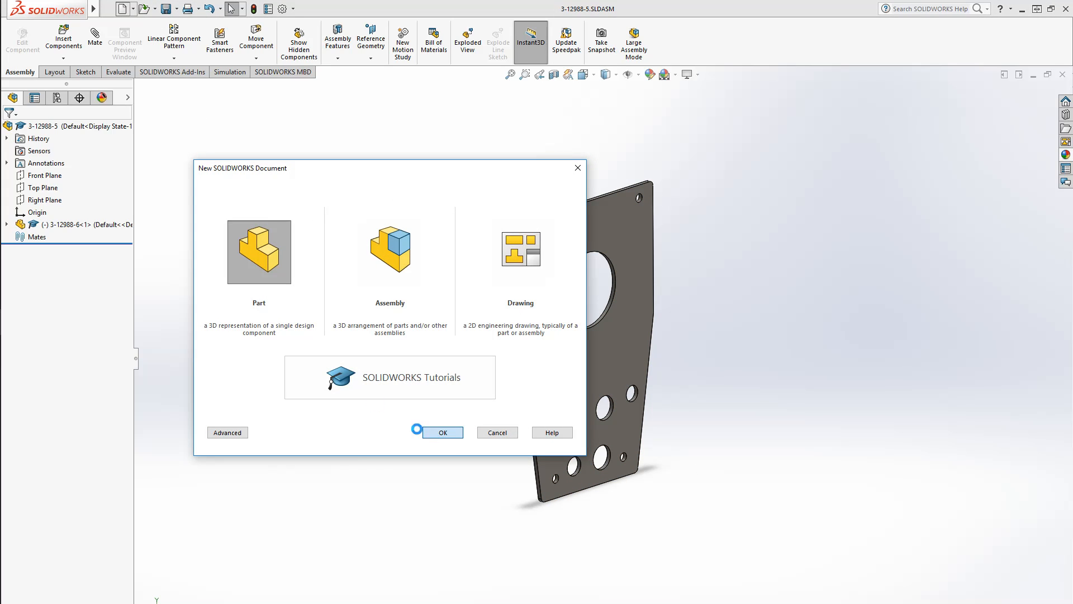
click(47, 213)
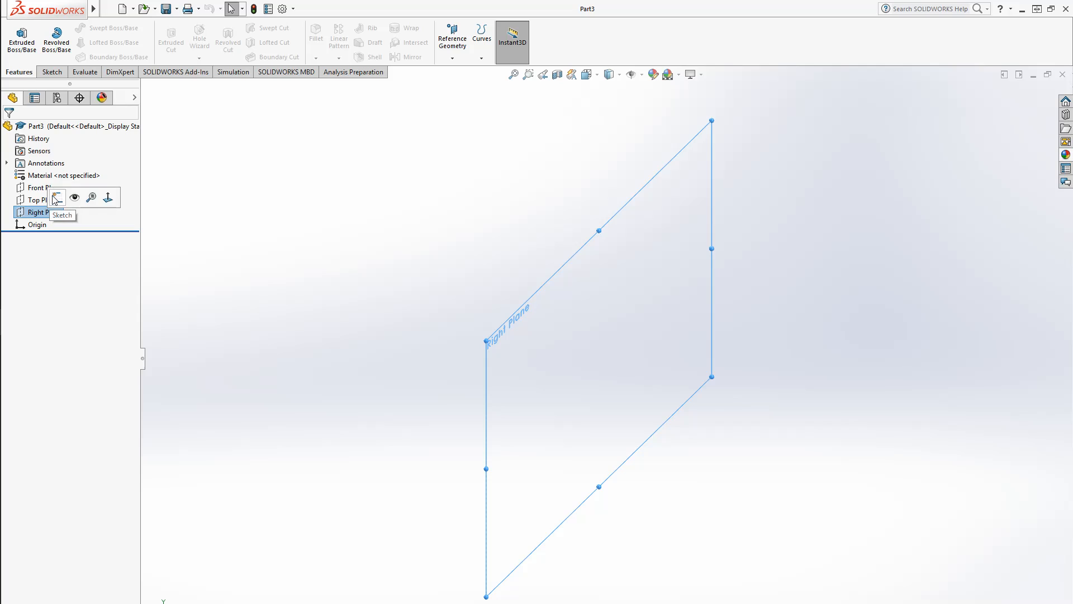
click(57, 197)
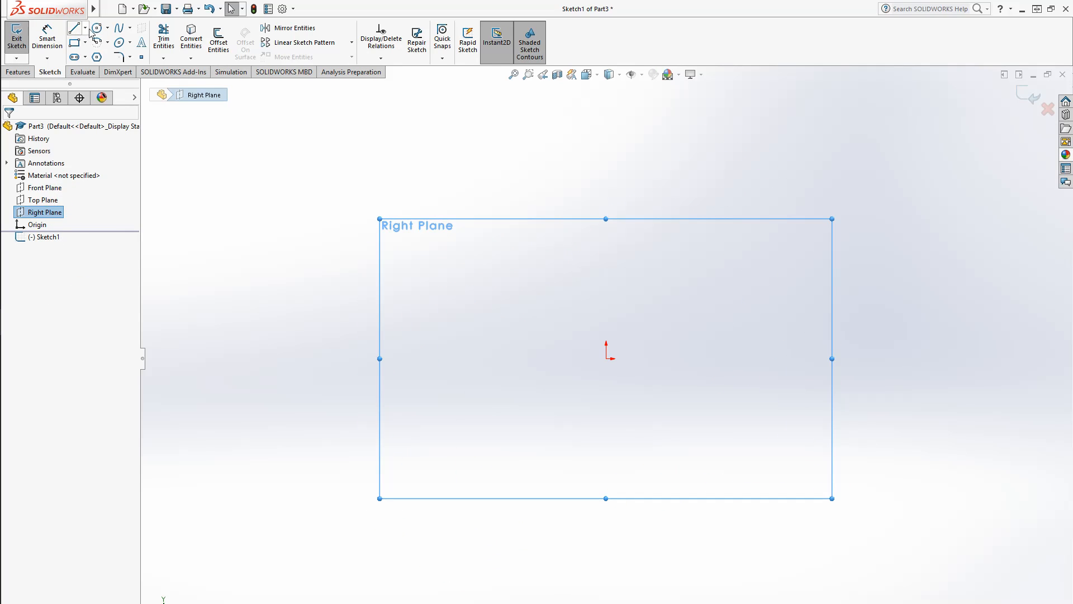
Sketch a circle centred on the origin with a radius of about 2.1
click(96, 28)
click(606, 359)
click(700, 456)
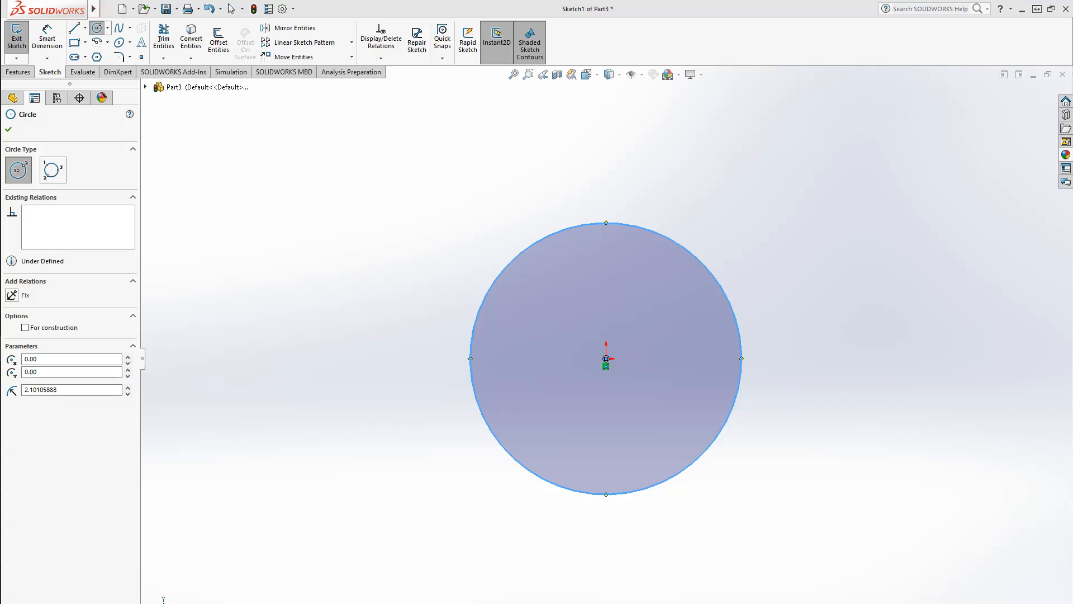
key(alt+Tab)
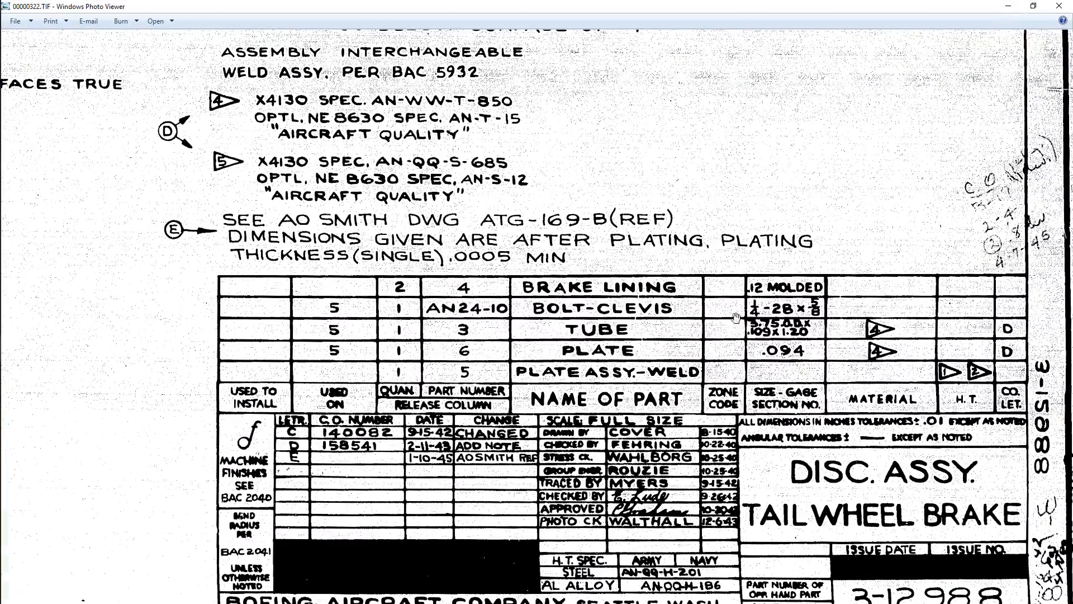
Dimension the circle's diameter as 3.75, matching the tube size from the drawing's parts list
scroll(768, 348, up, 1)
scroll(813, 325, up, 2)
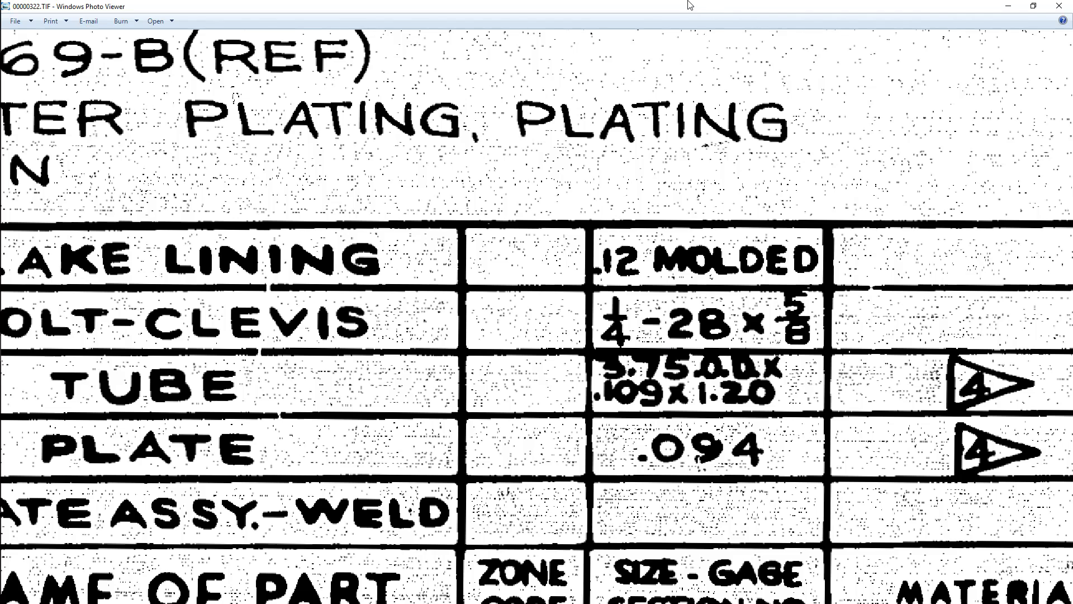
drag(690, 5, 1072, 5)
click(710, 466)
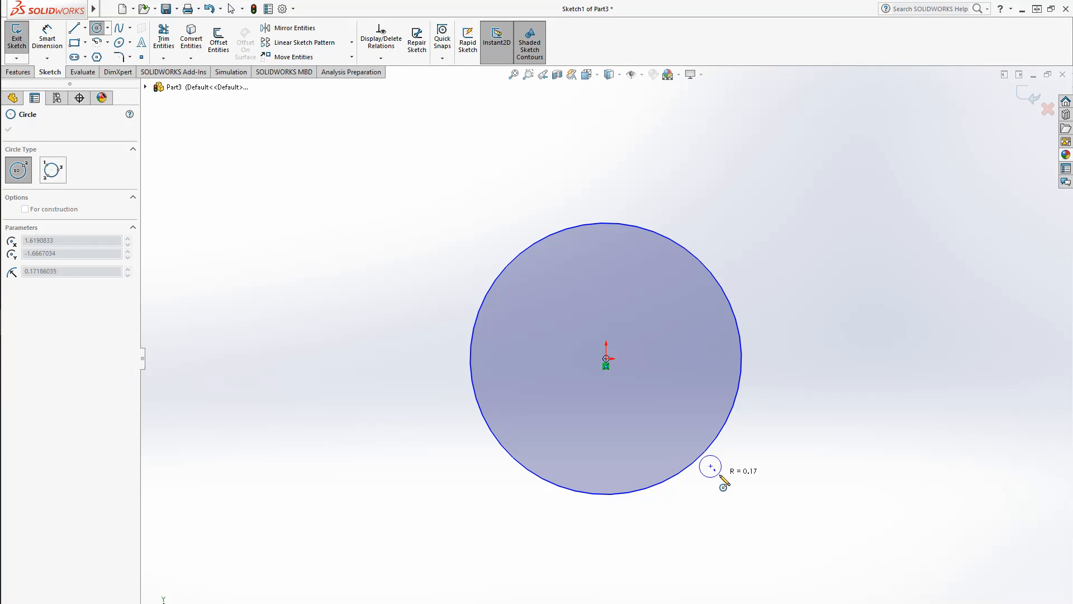
key(Escape)
click(55, 47)
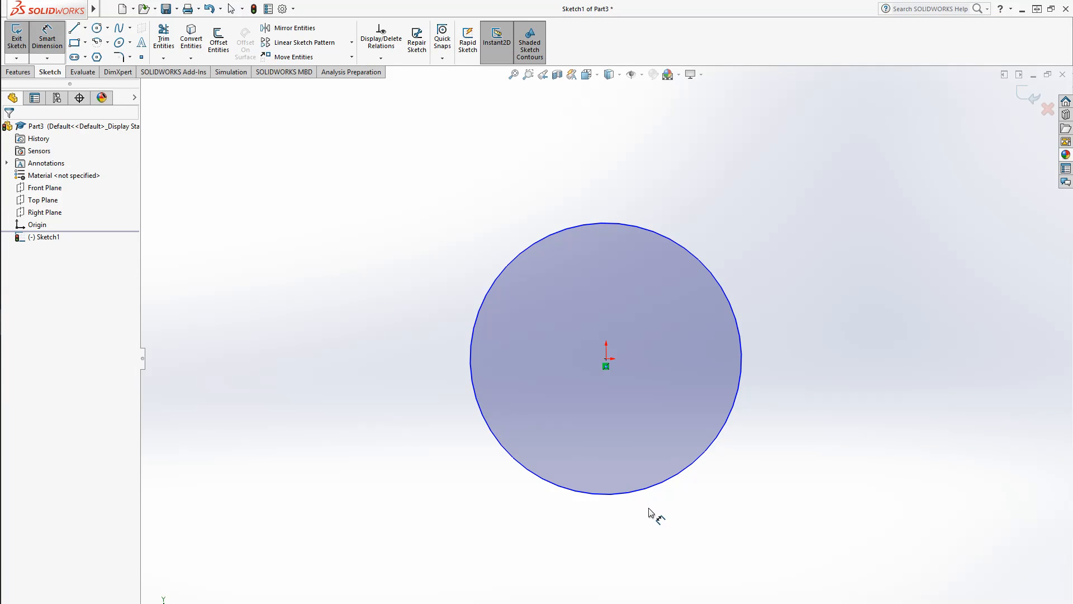
click(673, 480)
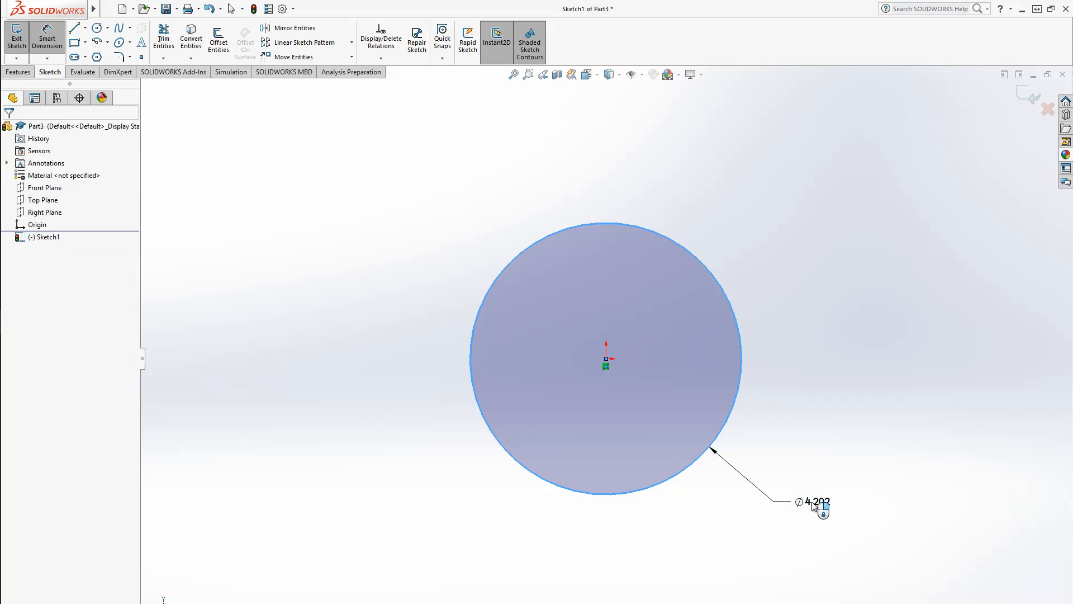
click(813, 505)
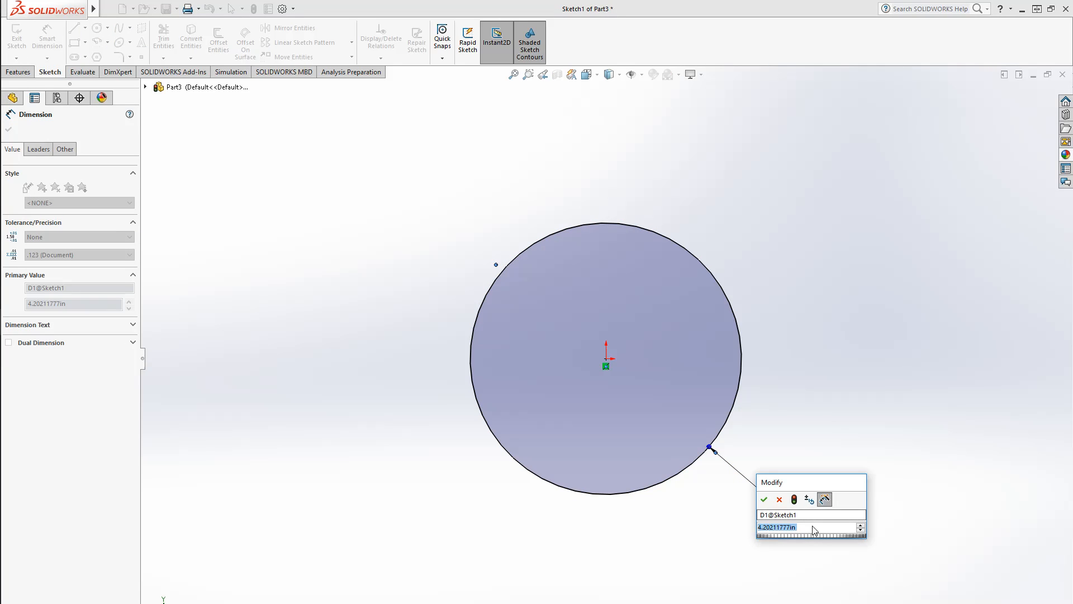
text(3.75)
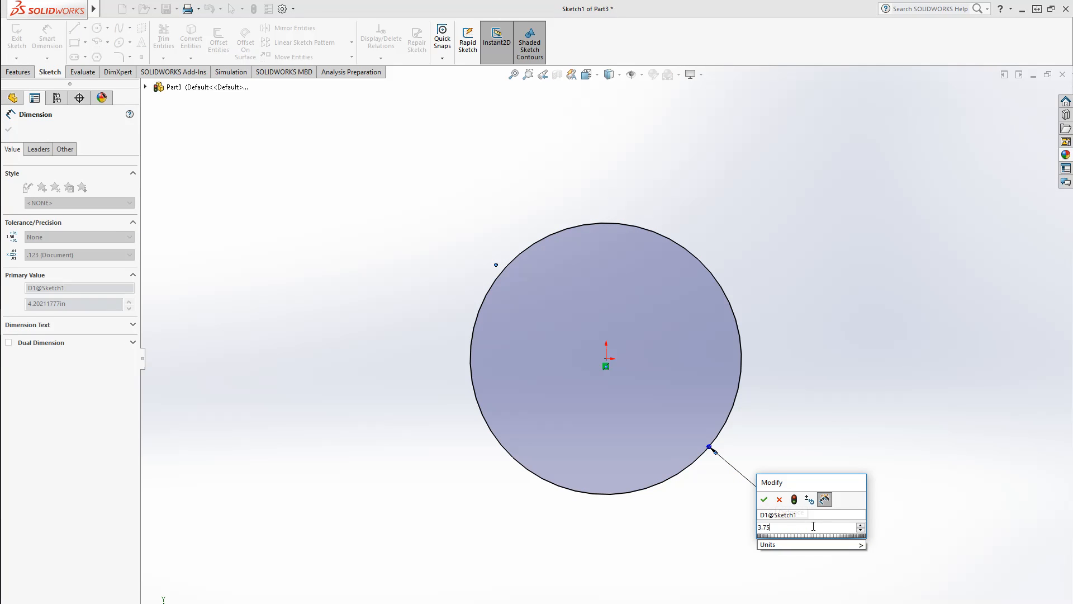
key(Return)
Extrude the circle as a reversed one-direction thin feature 0.109 thick to a depth of 1.2
click(18, 72)
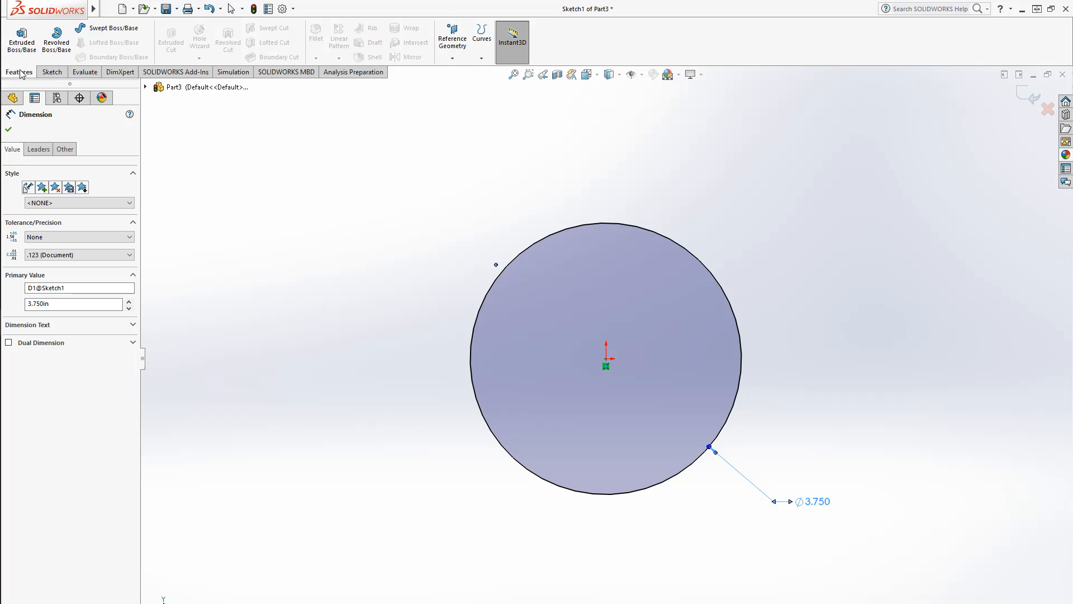
click(21, 39)
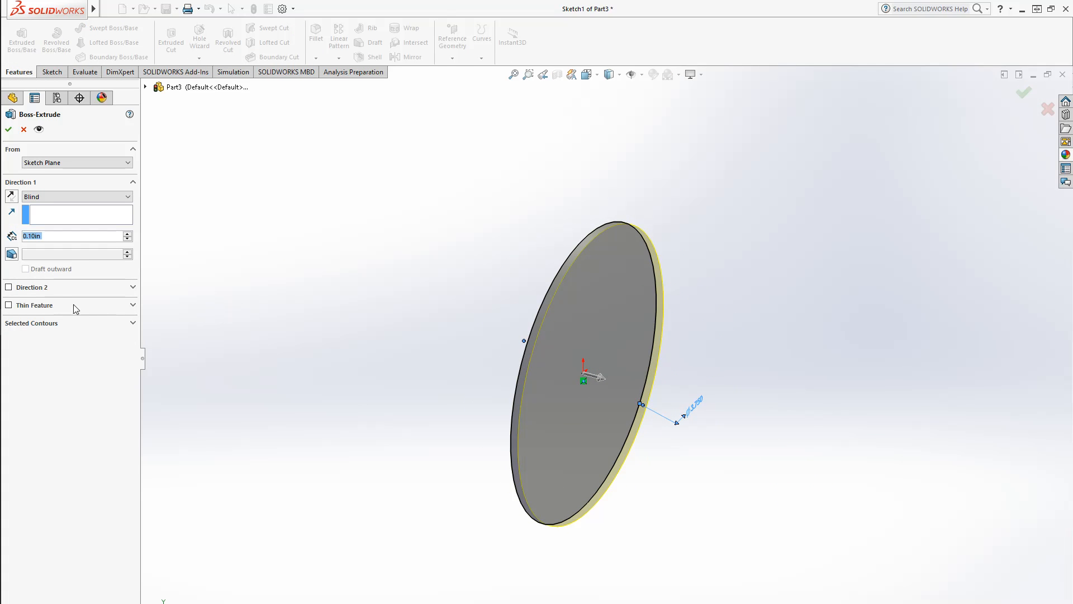
click(8, 305)
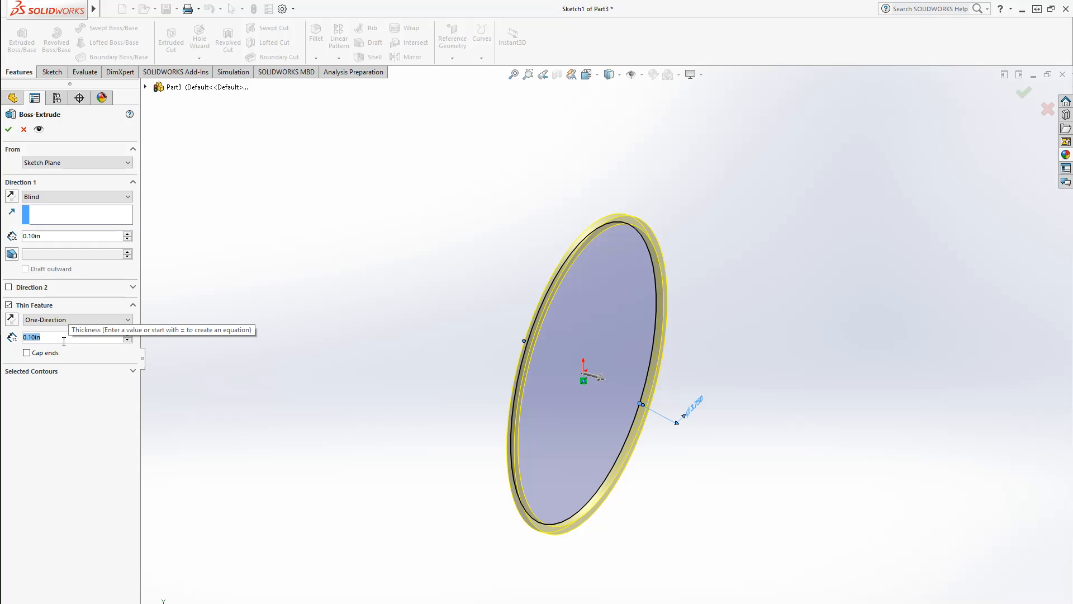
text(0.109)
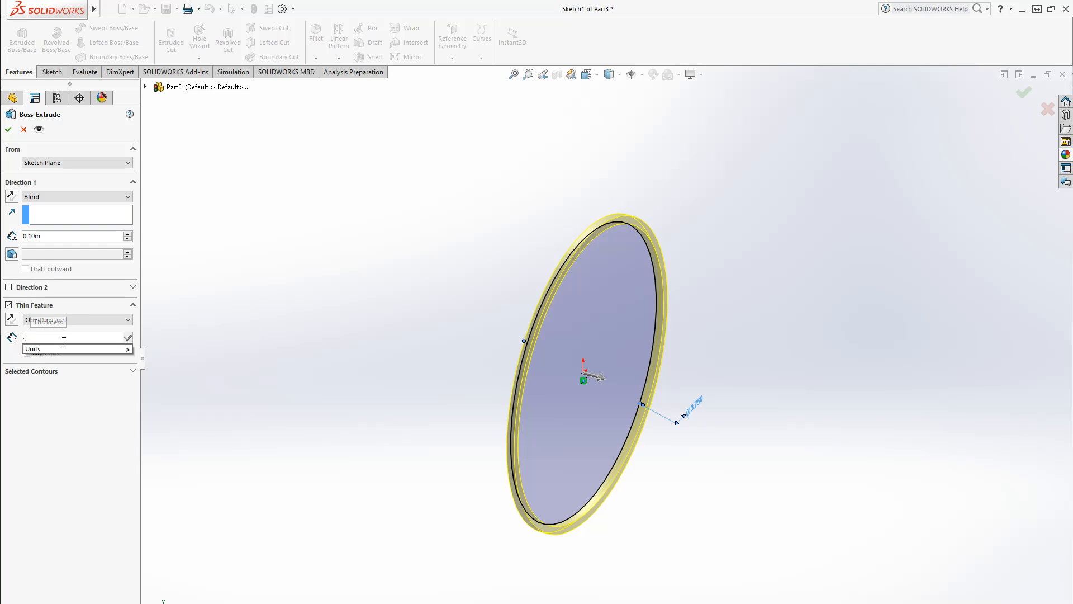
key(Return)
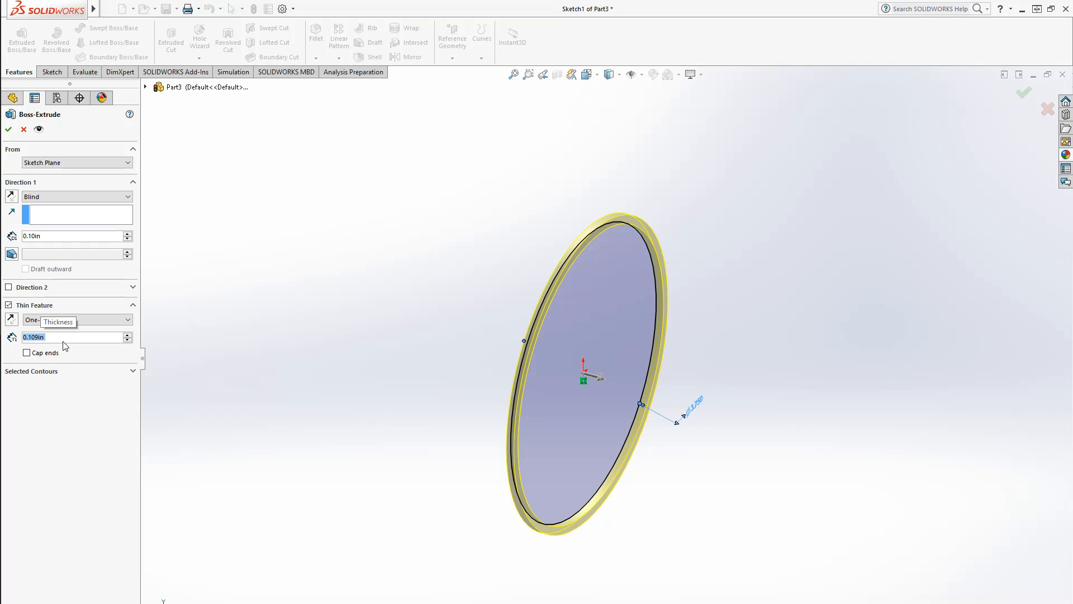
scroll(613, 232, down, 5)
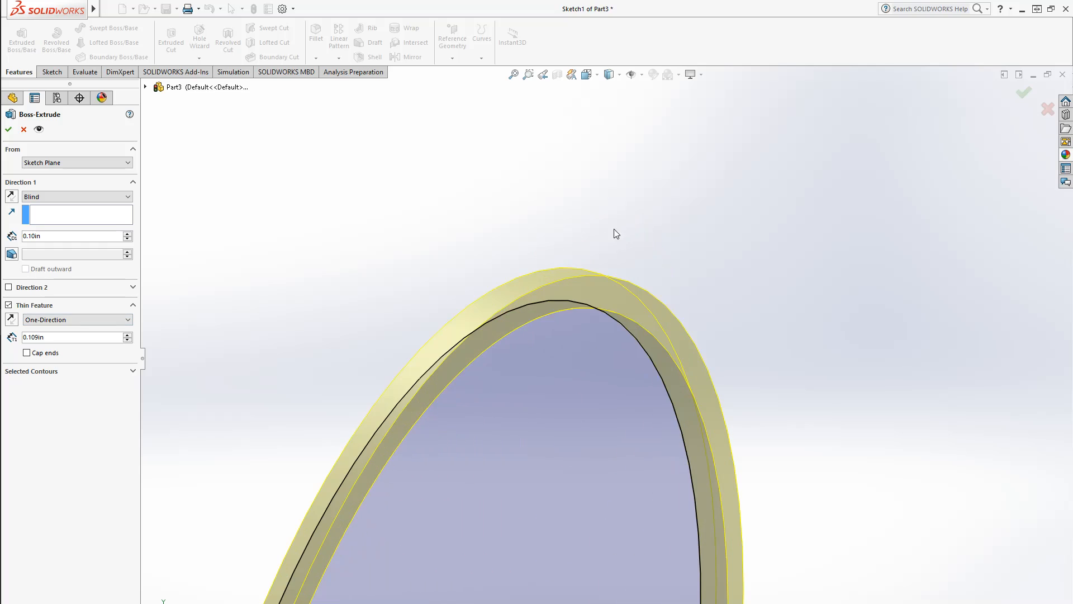
click(12, 320)
scroll(673, 538, up, 5)
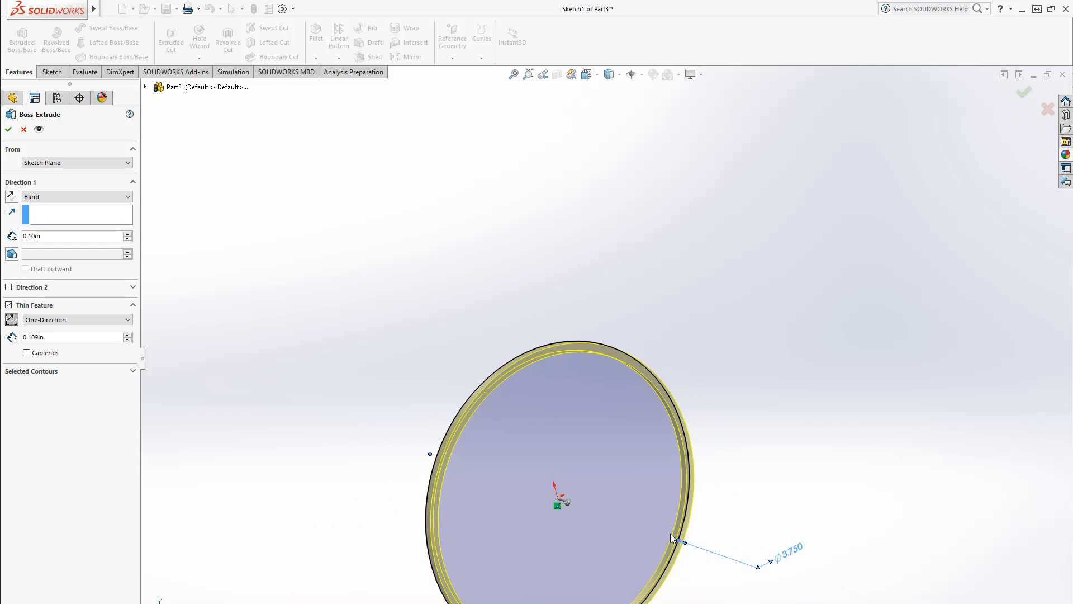
scroll(670, 533, up, 3)
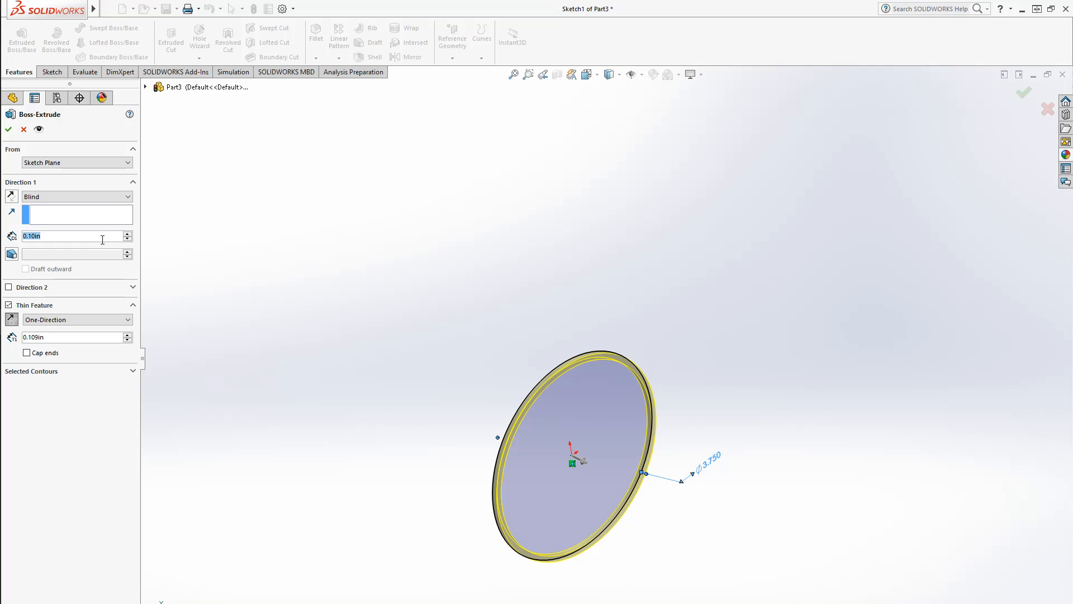
text(1.2)
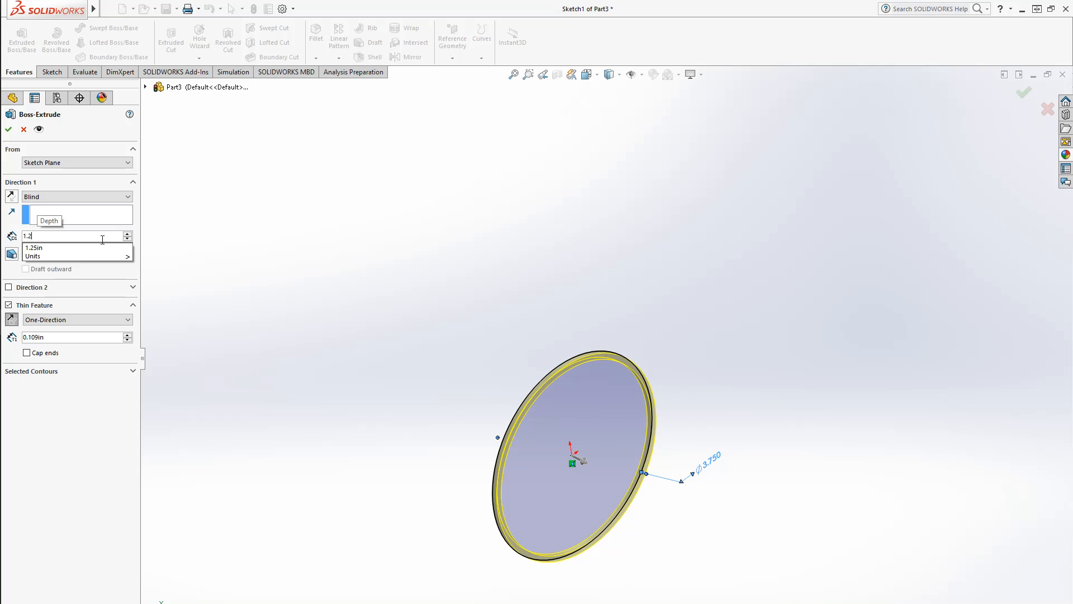
key(Return)
key(Return)
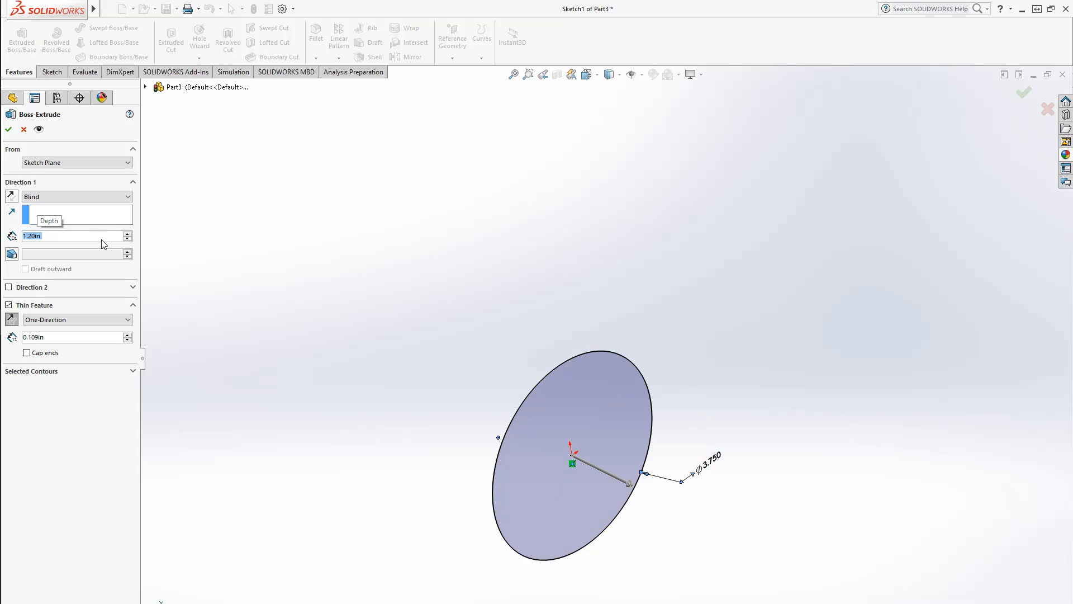
Assign the material AISI 4130 Steel, normalized at 870C to the part
click(584, 371)
click(720, 319)
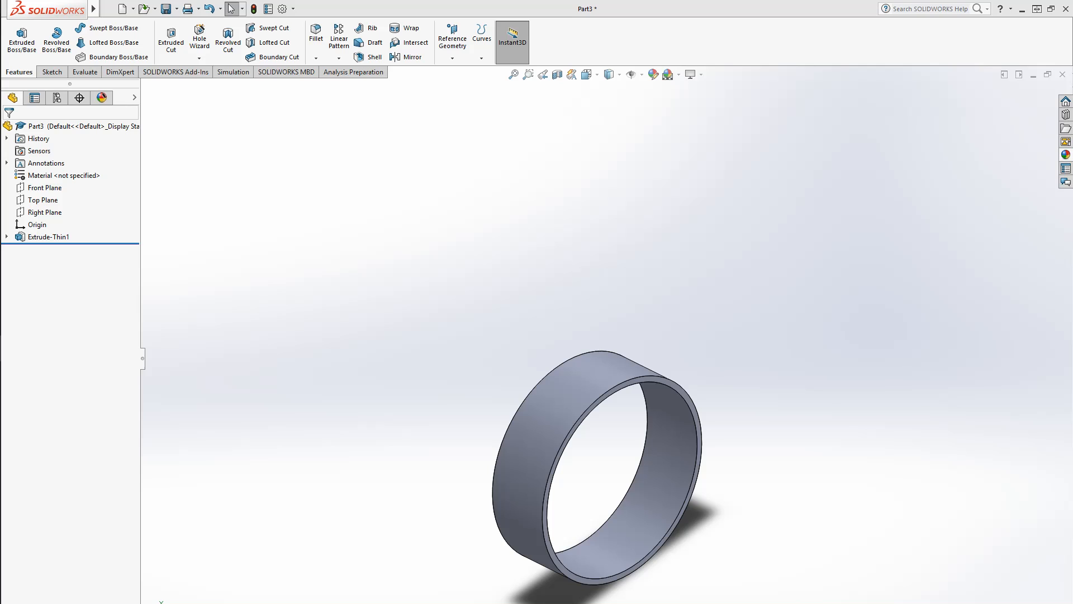
right_click(55, 174)
click(132, 234)
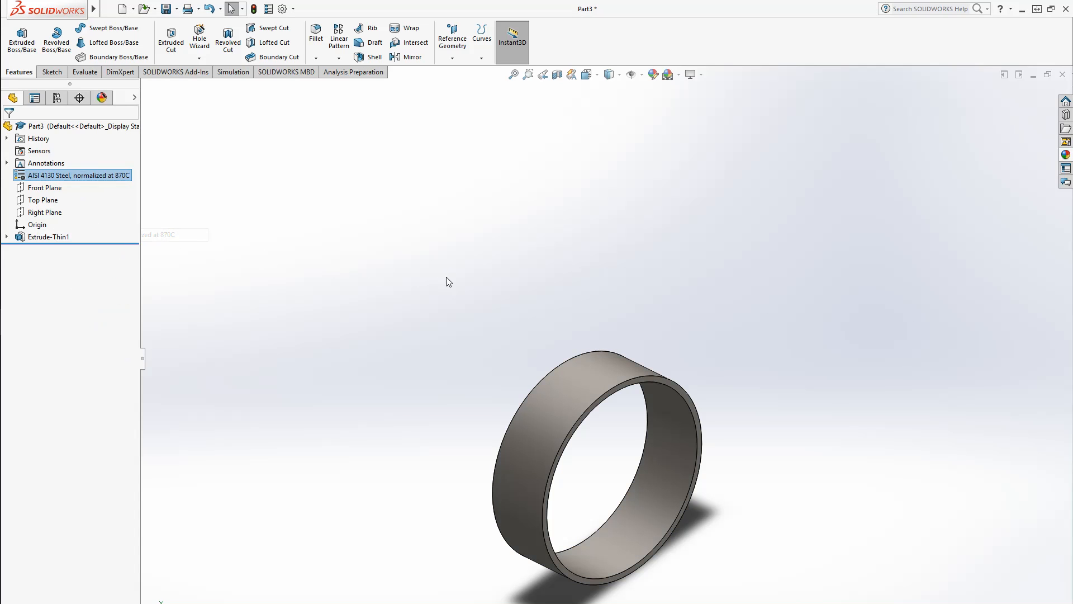
Save the part as 3-12988-3 in the 3-12988 folder
key(ctrl+s)
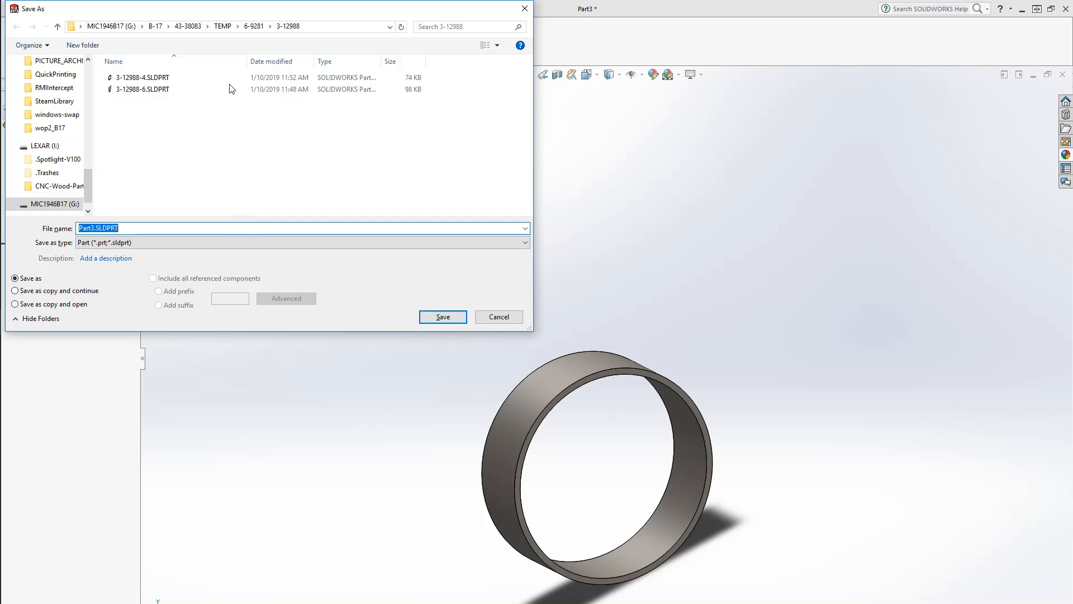
click(201, 78)
click(108, 227)
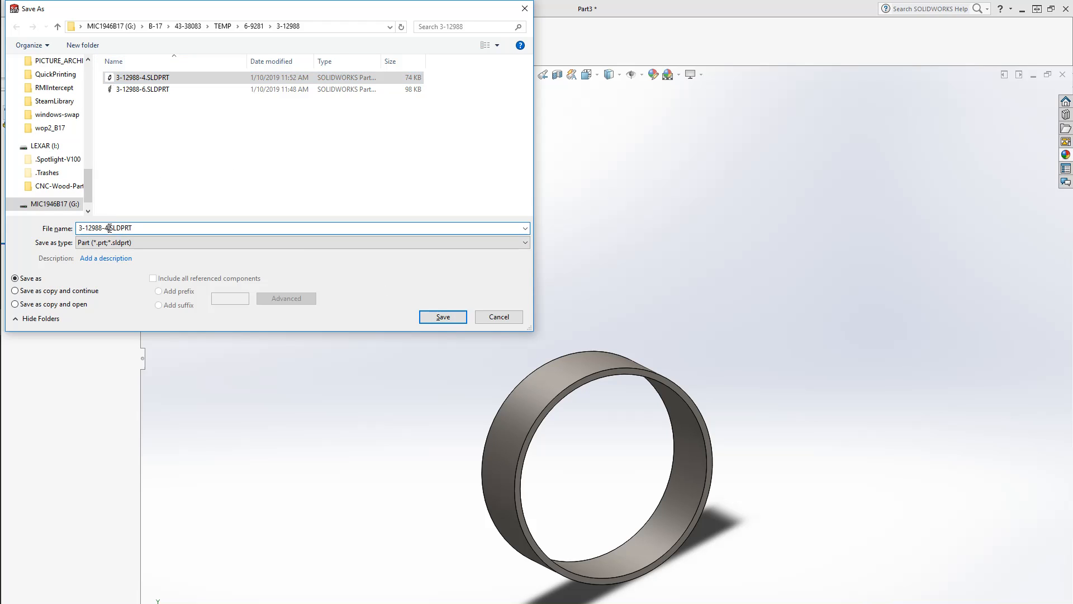
key(BackSpace)
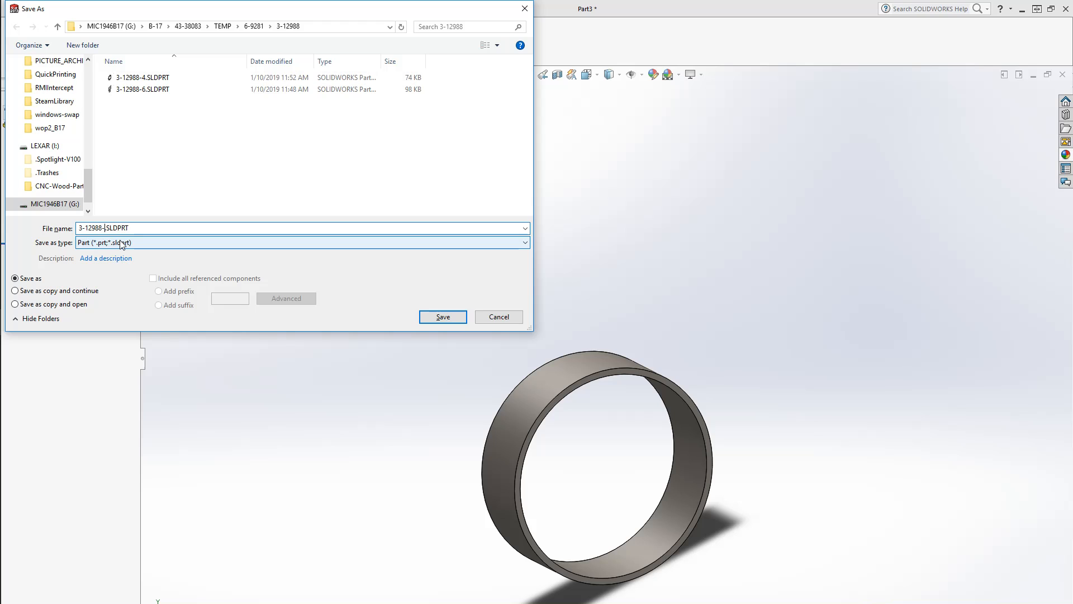
text(3)
key(Return)
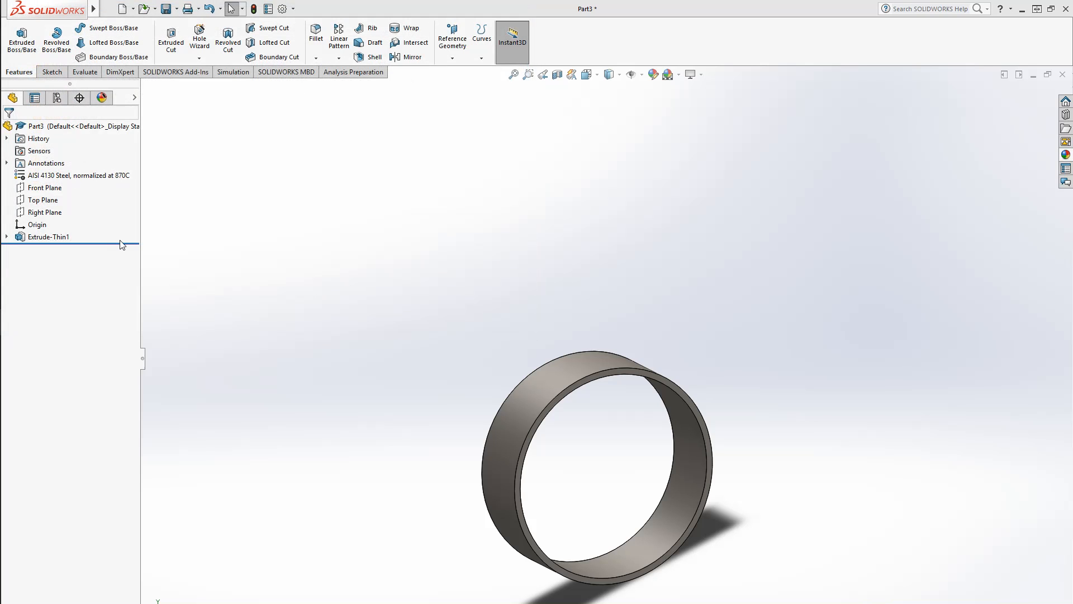
Switch to the 3-12988-5 assembly and insert the 3-12988-3 tube next to the plate
mouse_move(17, 322)
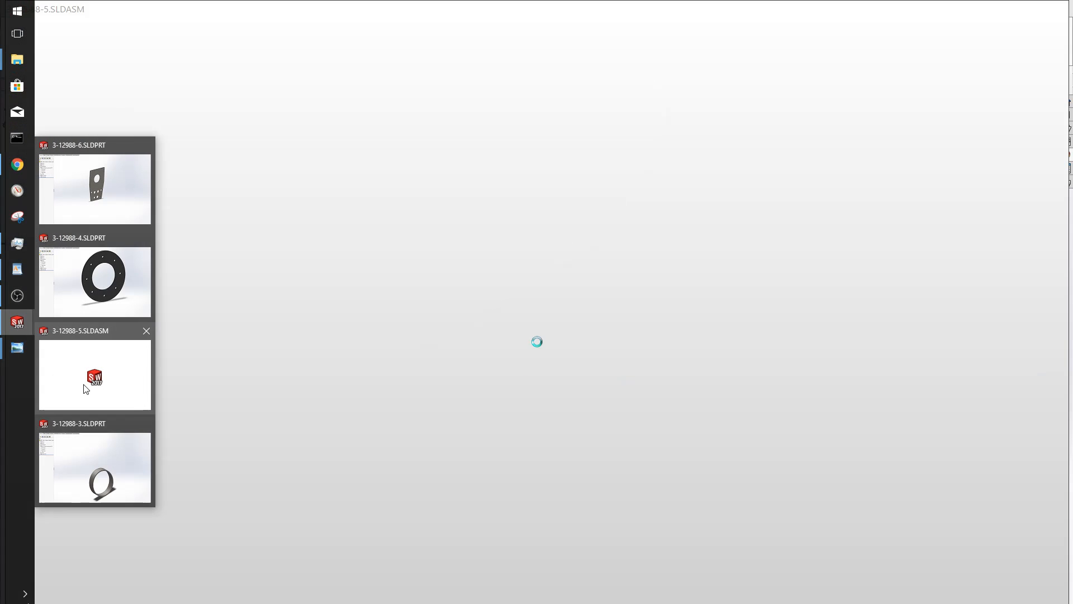
click(86, 389)
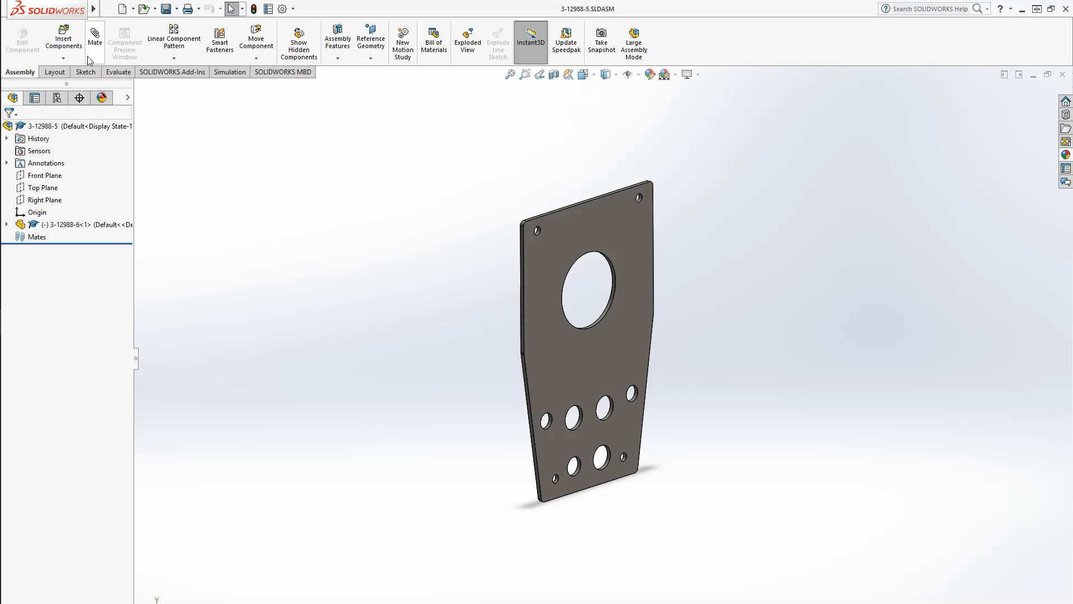
click(72, 42)
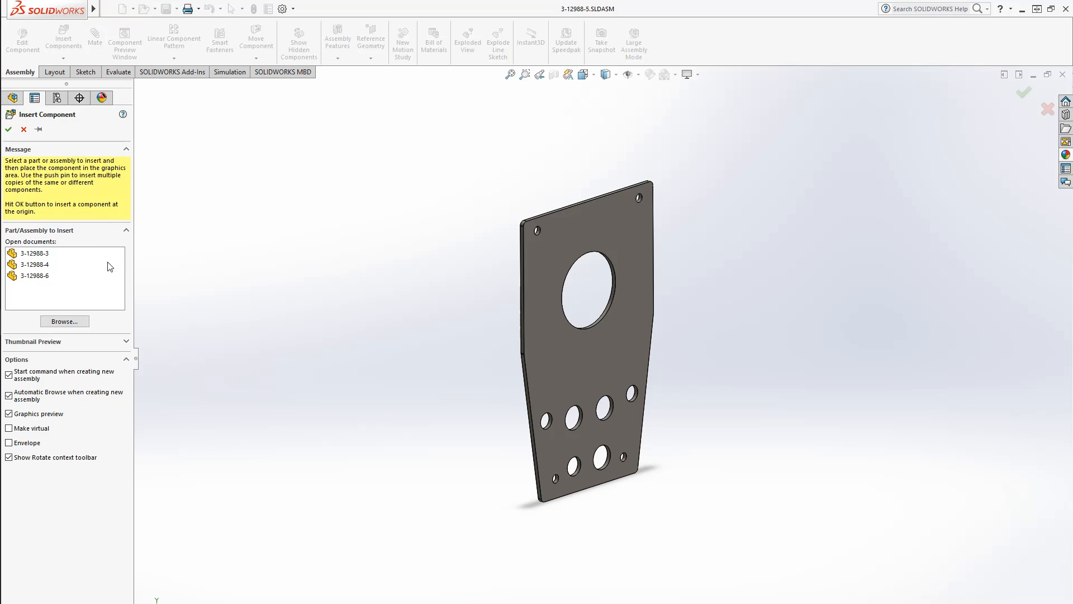
click(56, 254)
click(699, 322)
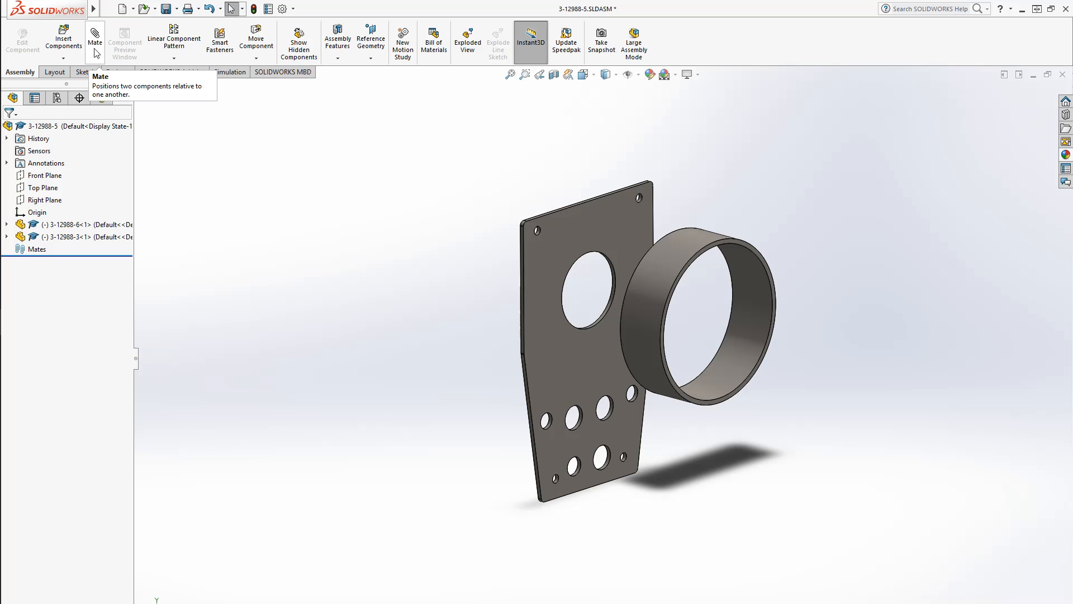
Mate the tube's end face coincident with the plate's face
click(95, 53)
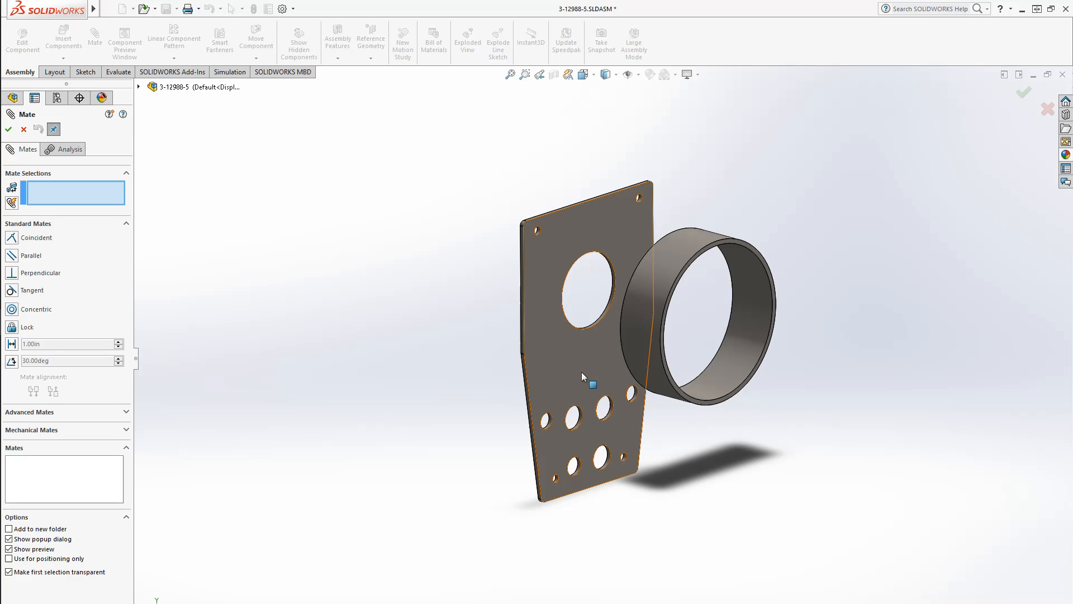
click(554, 355)
middle_drag(562, 356, 660, 383)
scroll(648, 386, down, 5)
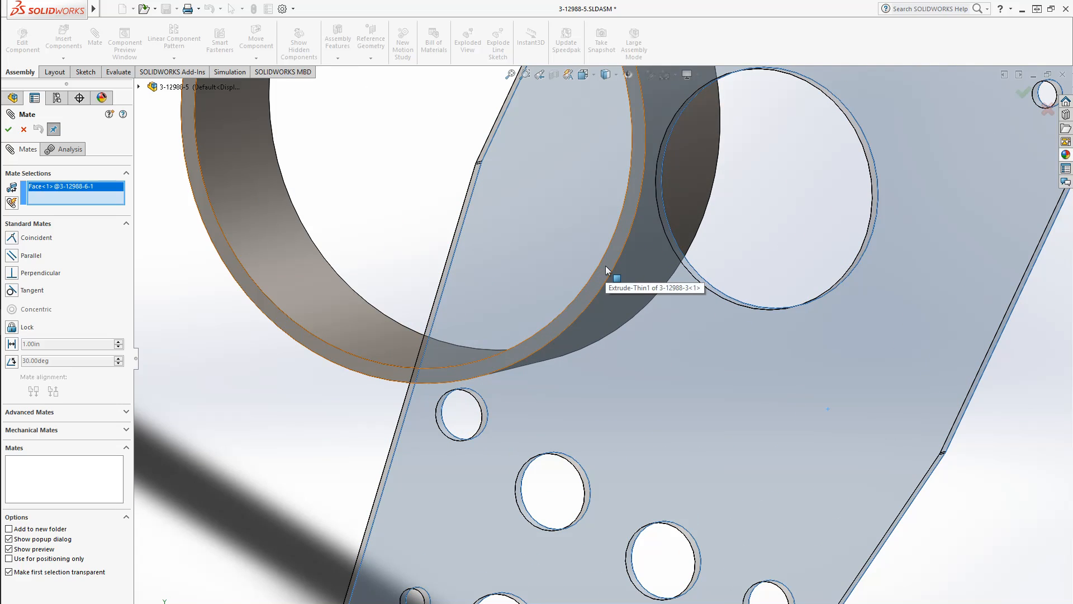
click(605, 266)
middle_drag(606, 480, 446, 411)
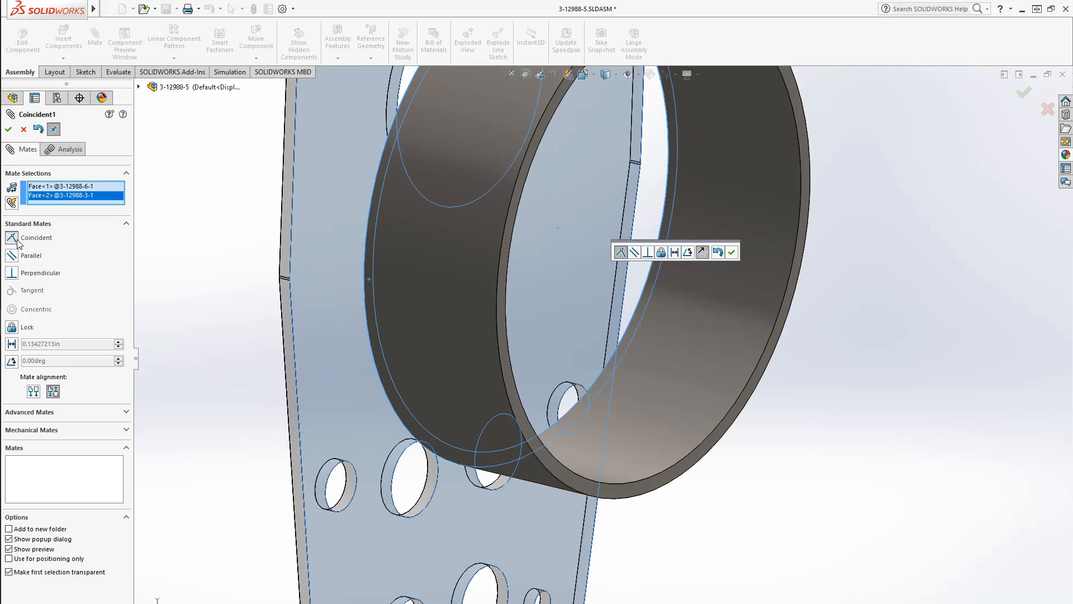
right_click(286, 305)
scroll(391, 367, up, 3)
middle_drag(451, 386, 507, 424)
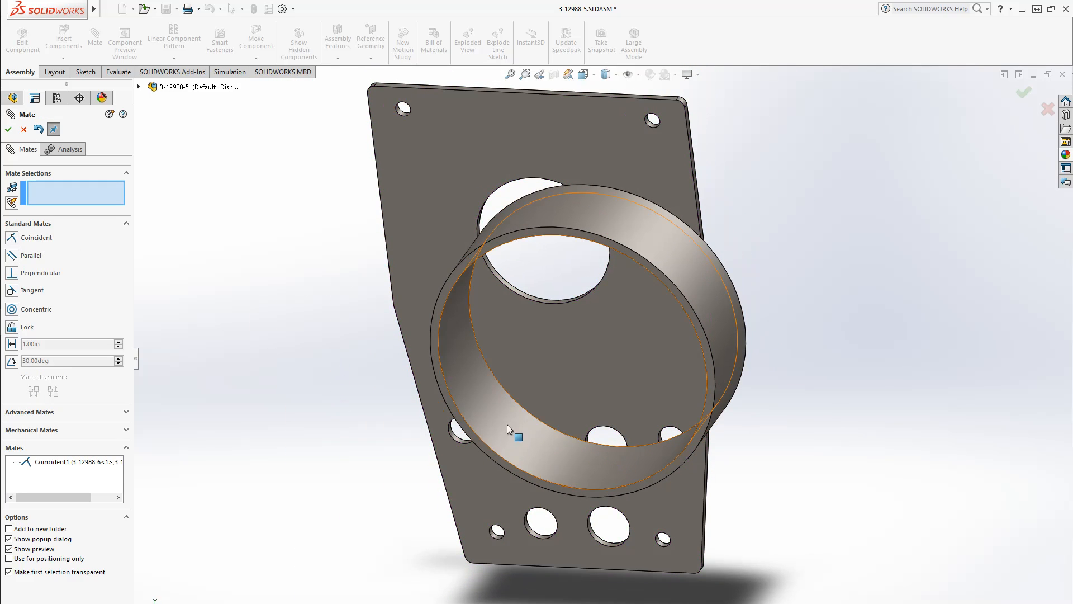
Add a concentric mate between the tube's inner face and the plate's large central hole
click(519, 424)
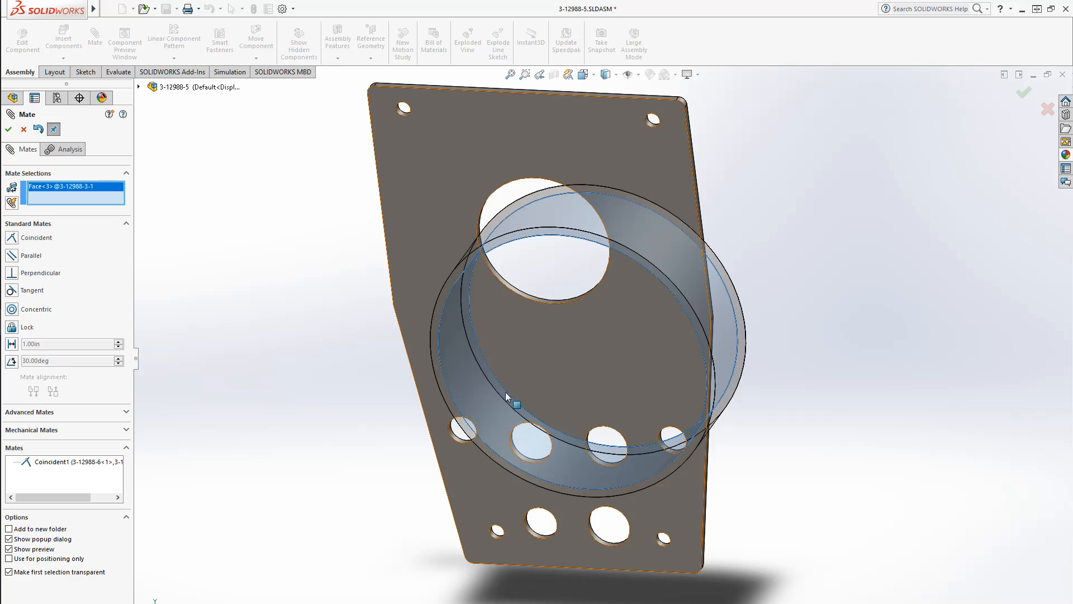
scroll(527, 309, down, 5)
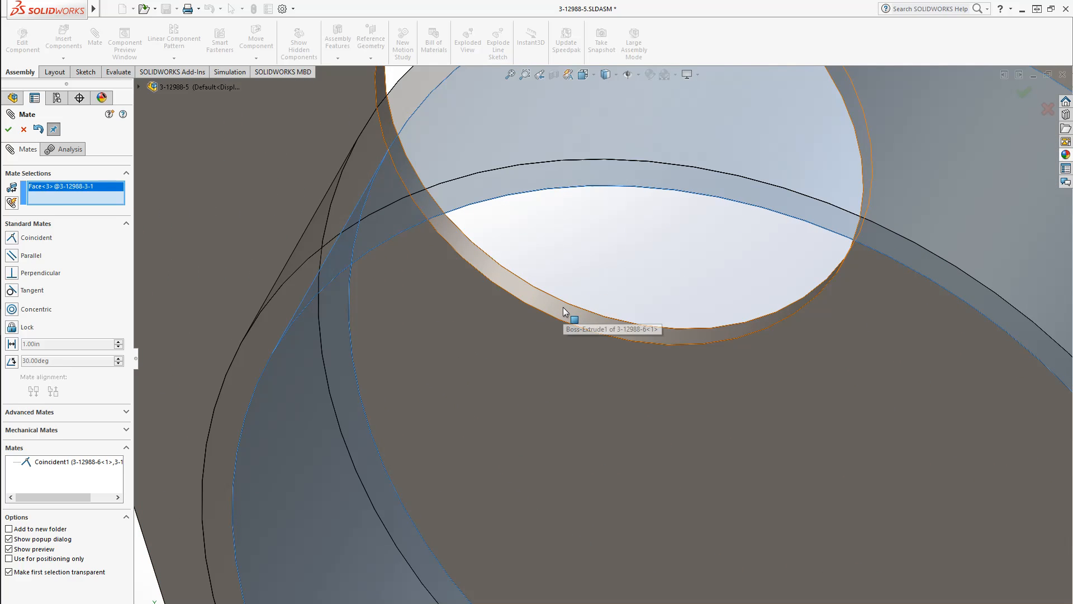
click(562, 307)
scroll(564, 336, up, 5)
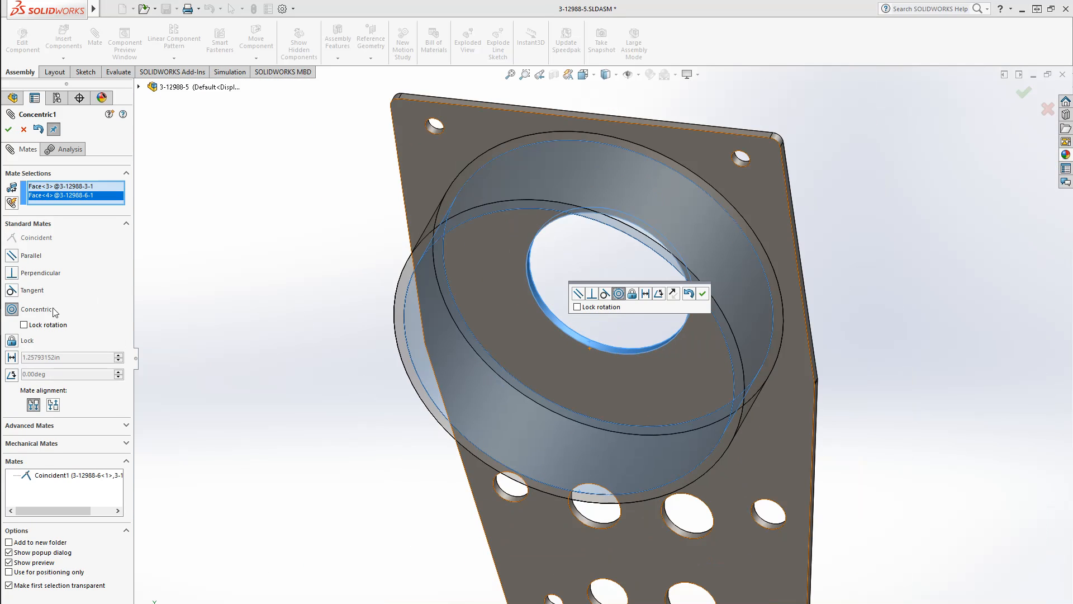
middle_drag(496, 377, 504, 316)
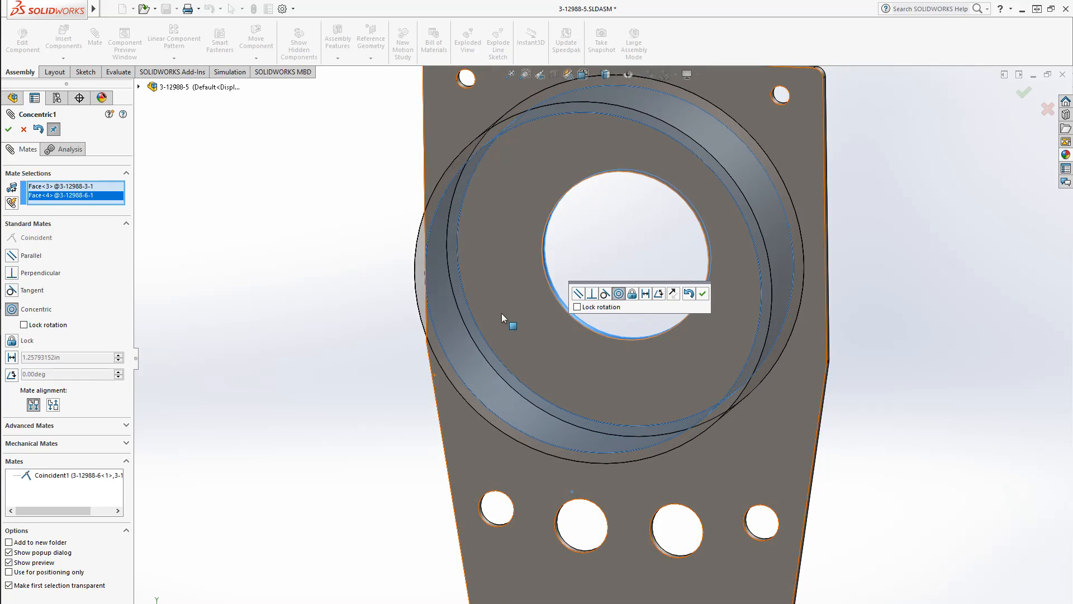
right_click(504, 316)
click(138, 88)
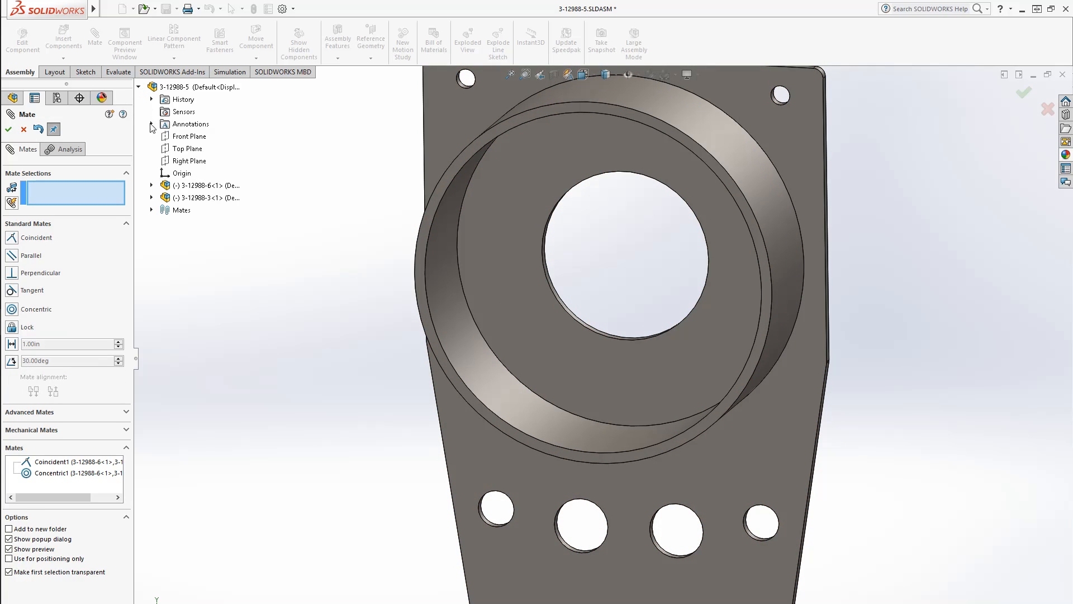
Mate the tube's Top Plane coincident with the plate's Top Plane
click(8, 129)
drag(527, 412, 521, 446)
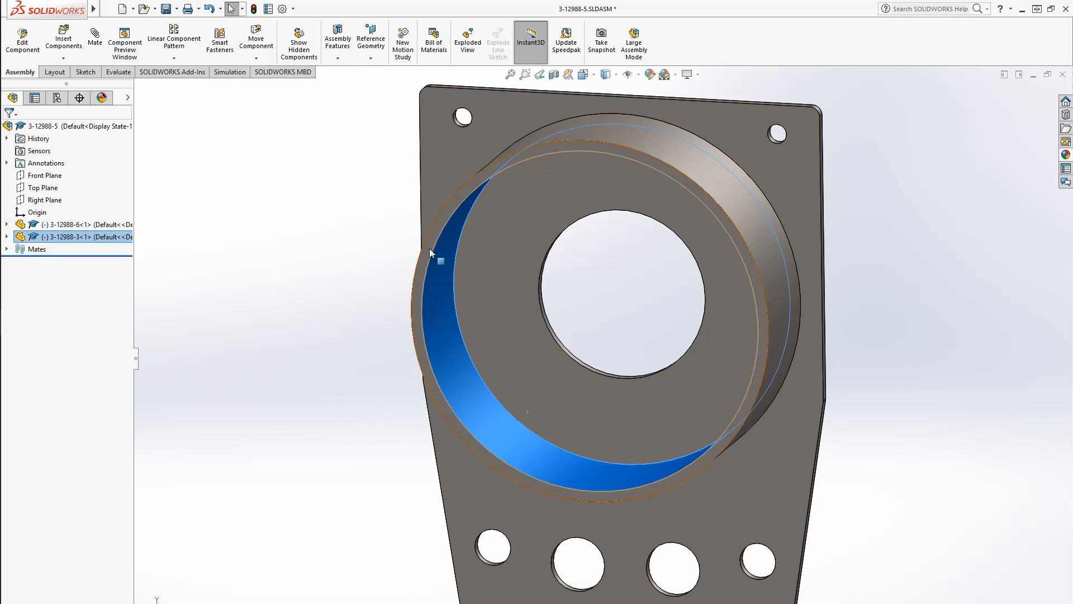
click(310, 396)
key(f)
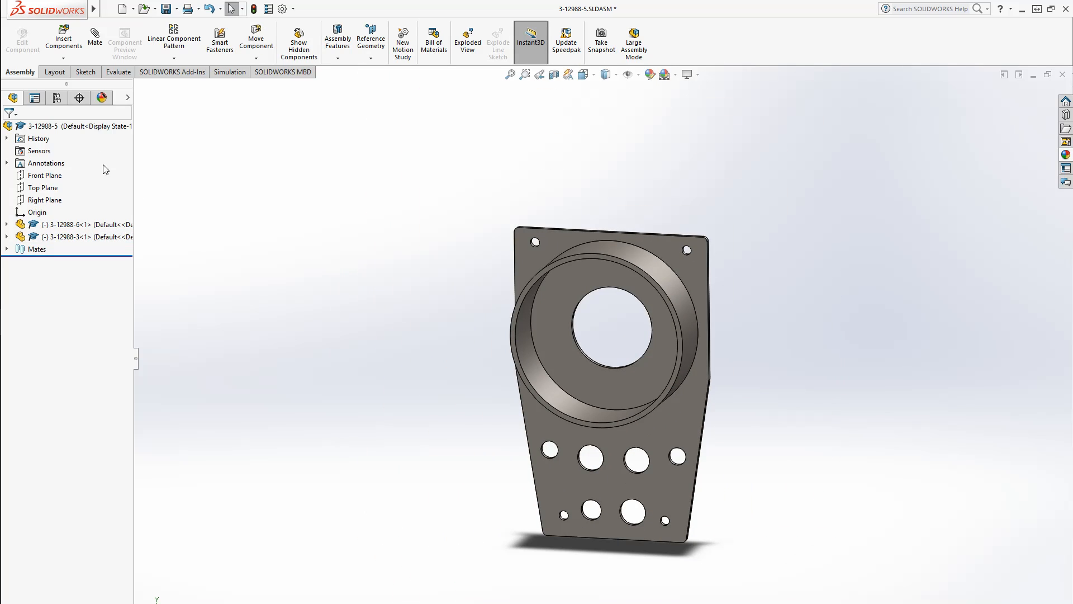
click(95, 37)
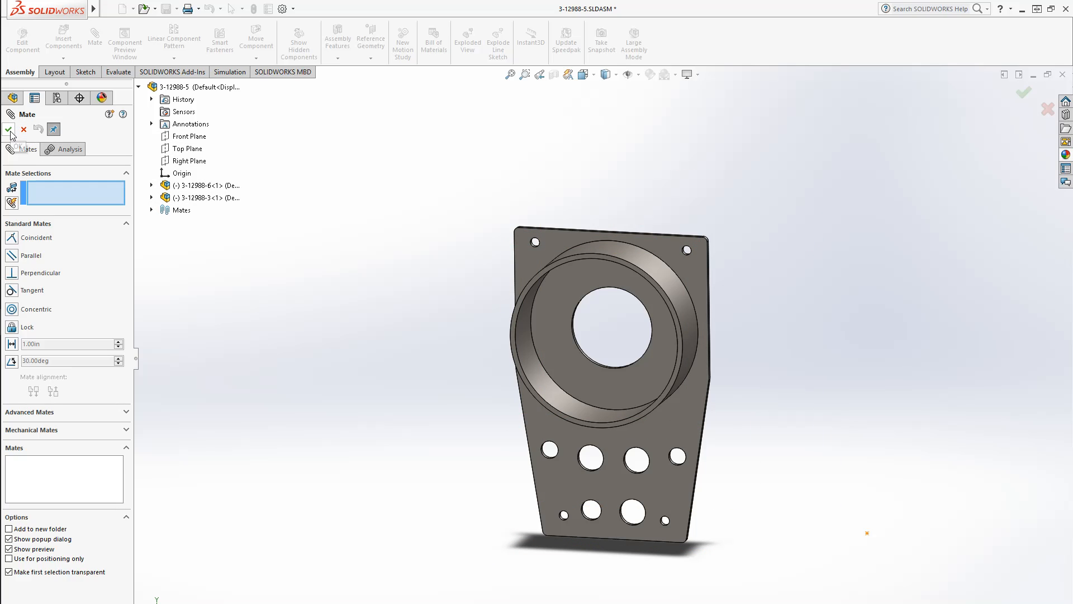
click(151, 197)
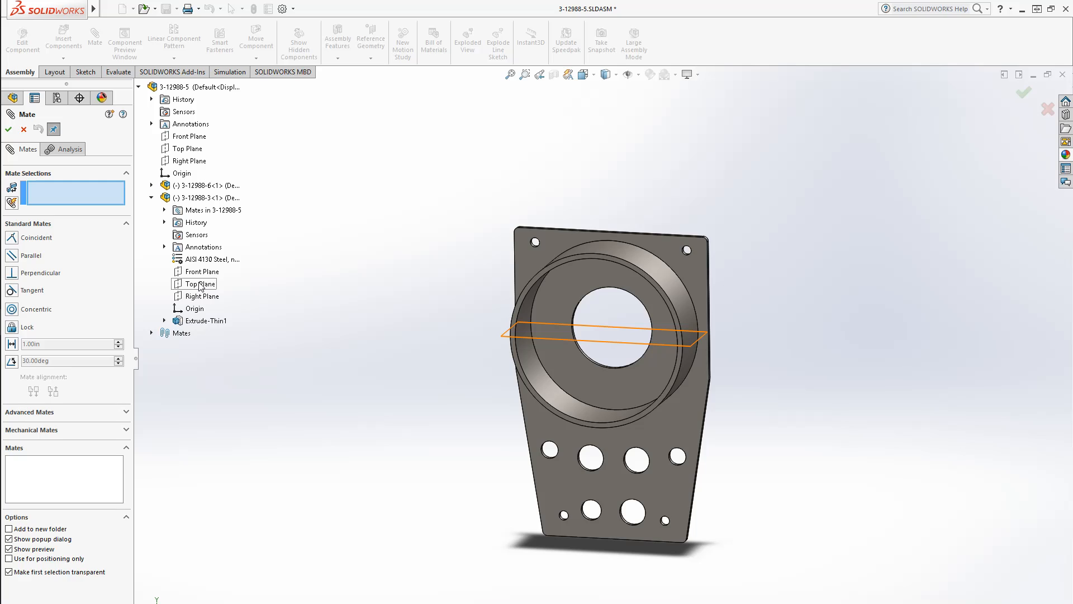
click(200, 285)
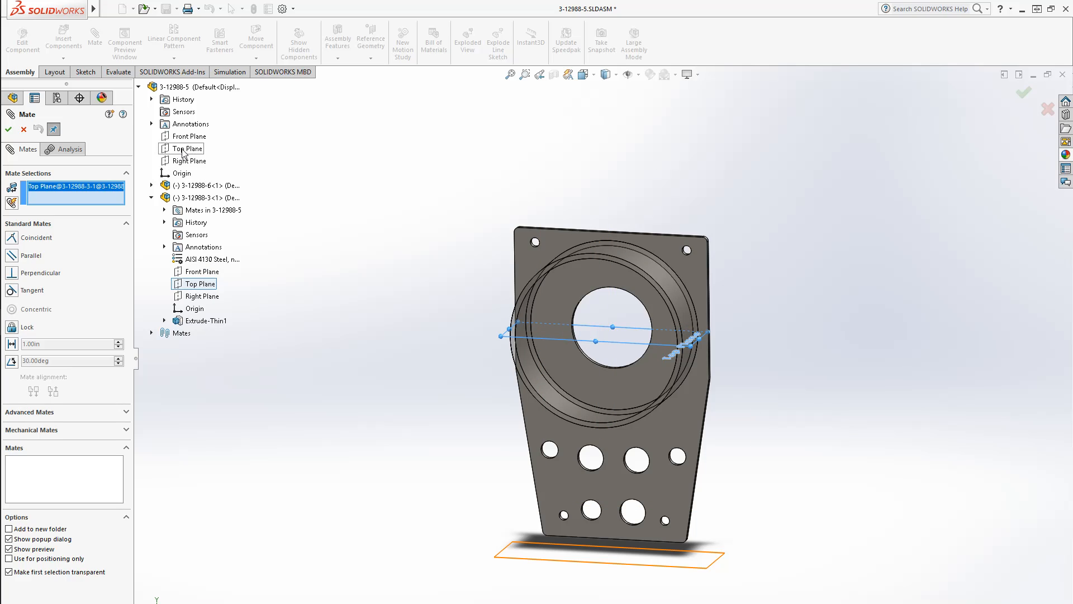
click(152, 185)
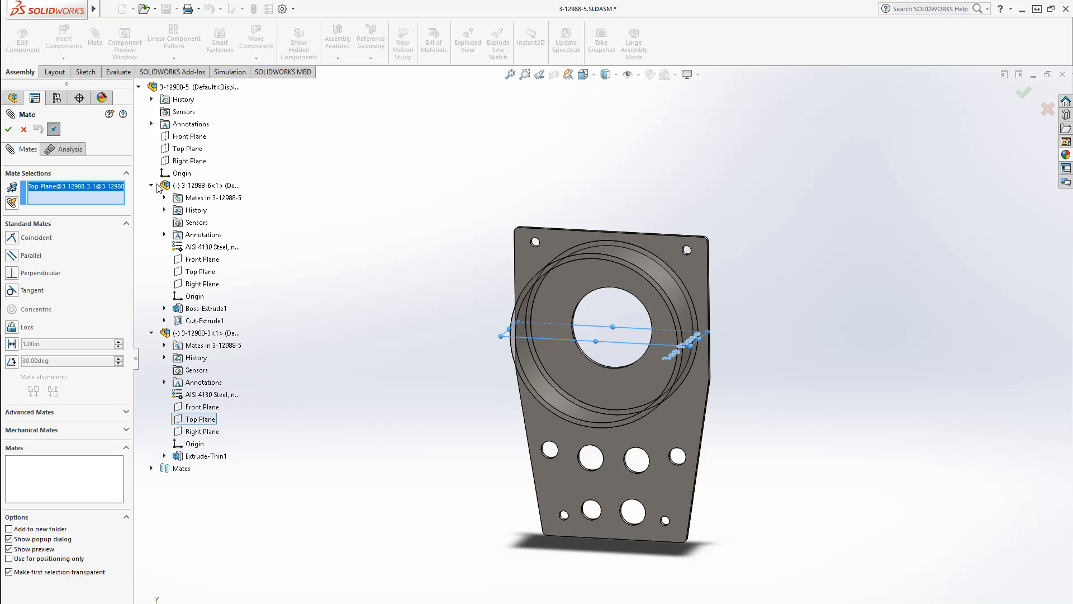
click(210, 274)
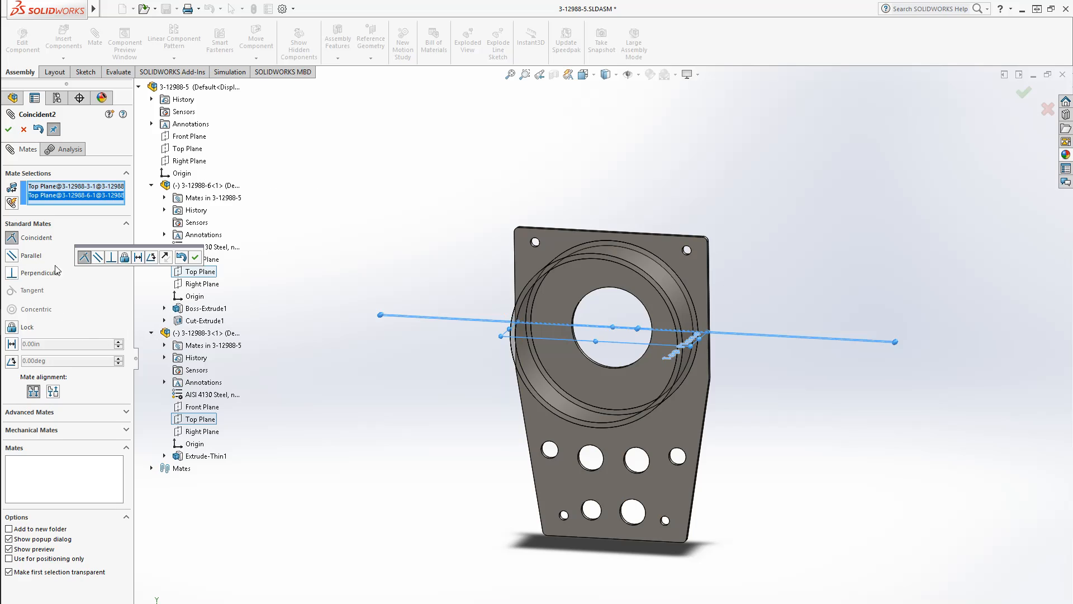
click(9, 130)
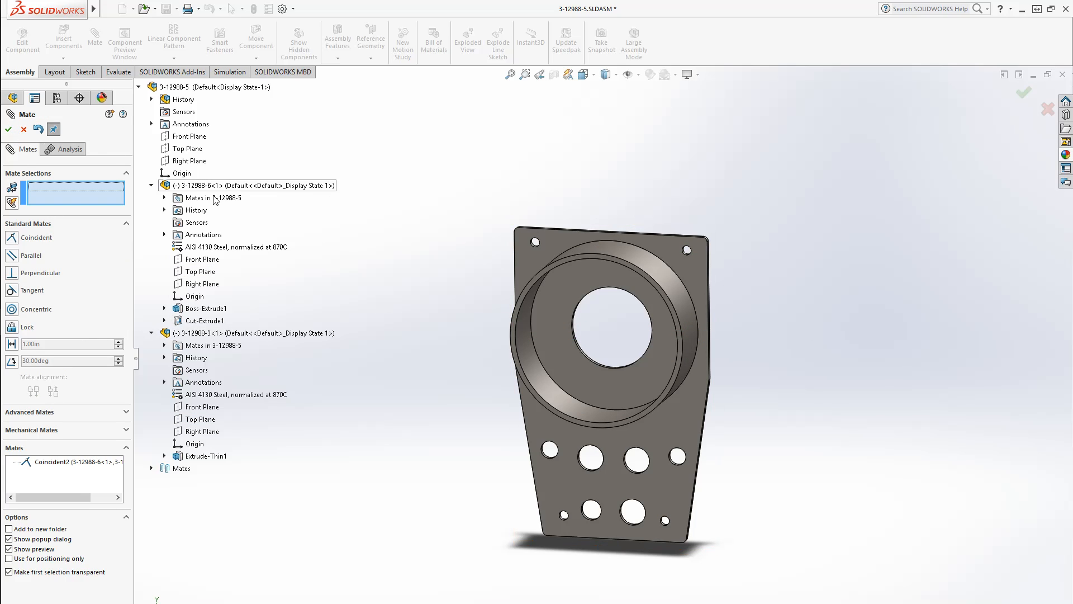
click(9, 130)
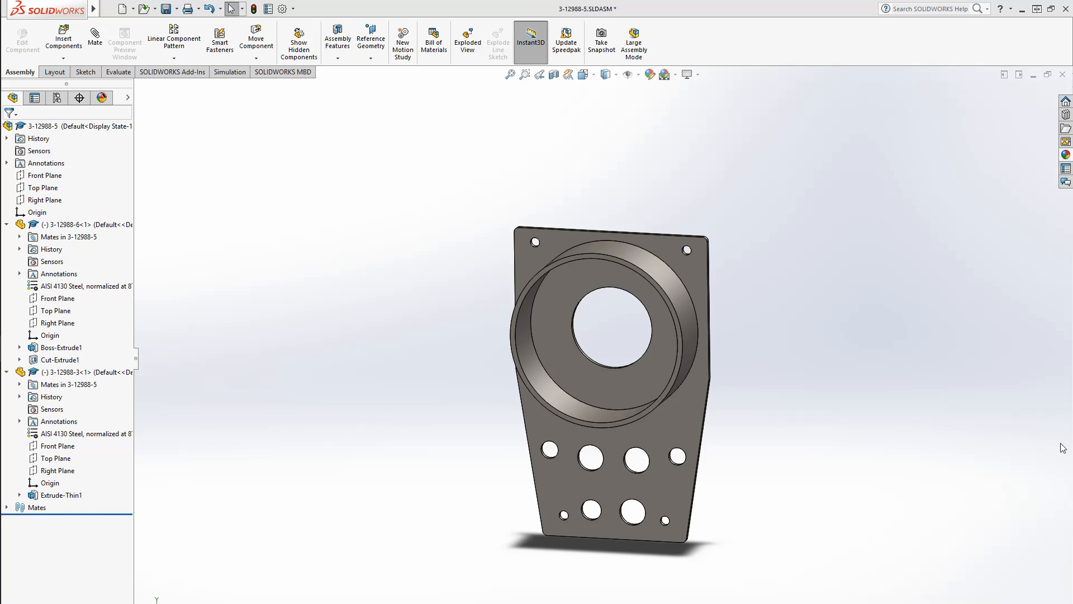
Examine the assembly from different angles and locate the plate's origin
middle_drag(326, 359, 532, 485)
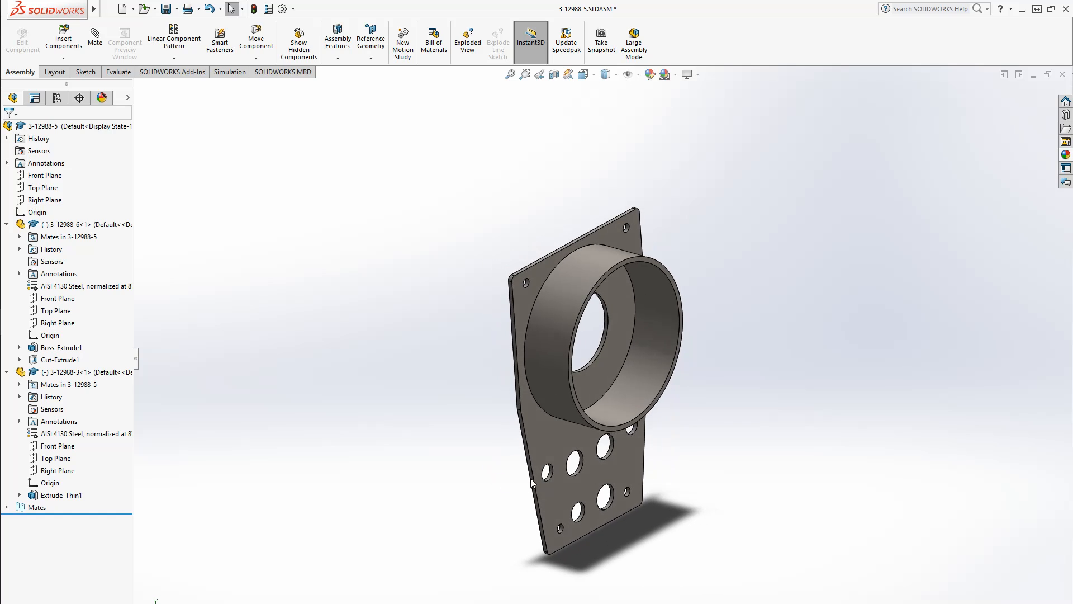
drag(556, 441, 634, 311)
drag(682, 323, 622, 379)
drag(616, 312, 658, 409)
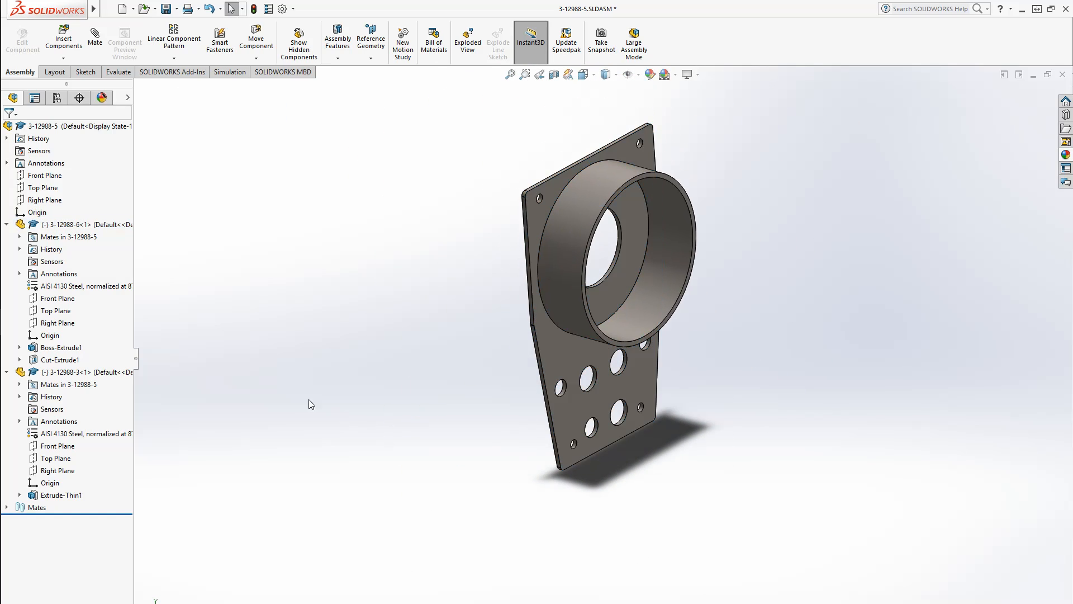
click(7, 373)
click(67, 224)
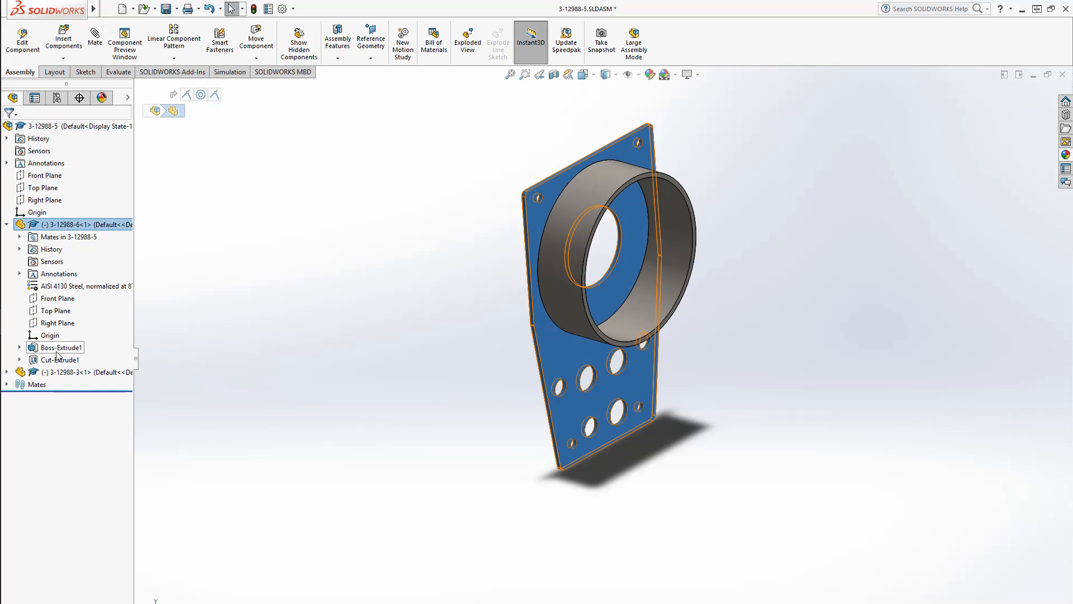
click(49, 336)
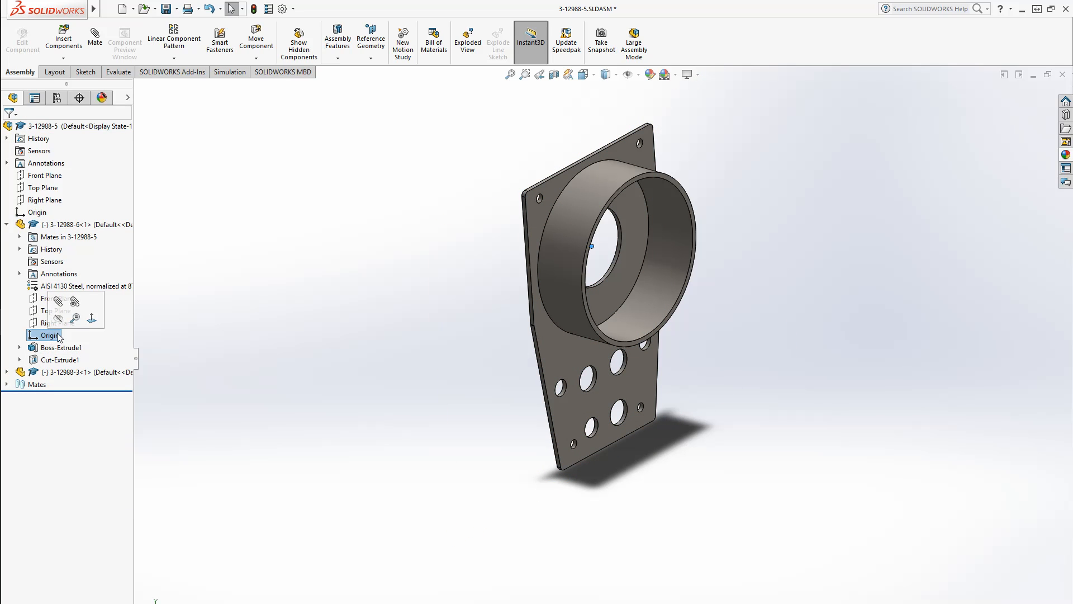
mouse_move(369, 280)
middle_down()
mouse_move(406, 271)
mouse_move(378, 274)
middle_up()
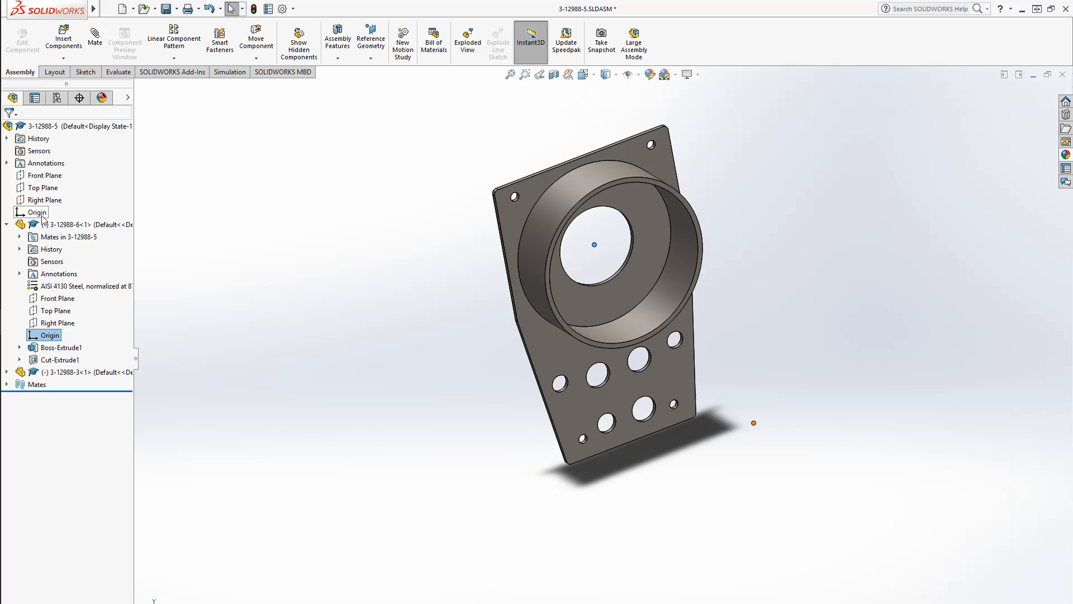
key(Escape)
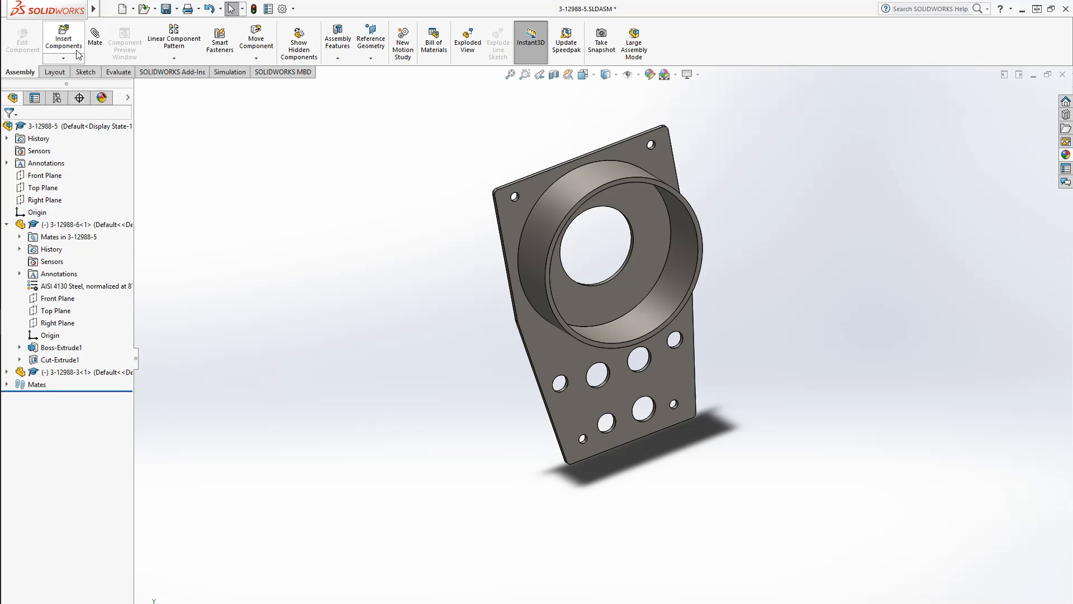
Mate the plate's origin coincident with the assembly origin
click(95, 58)
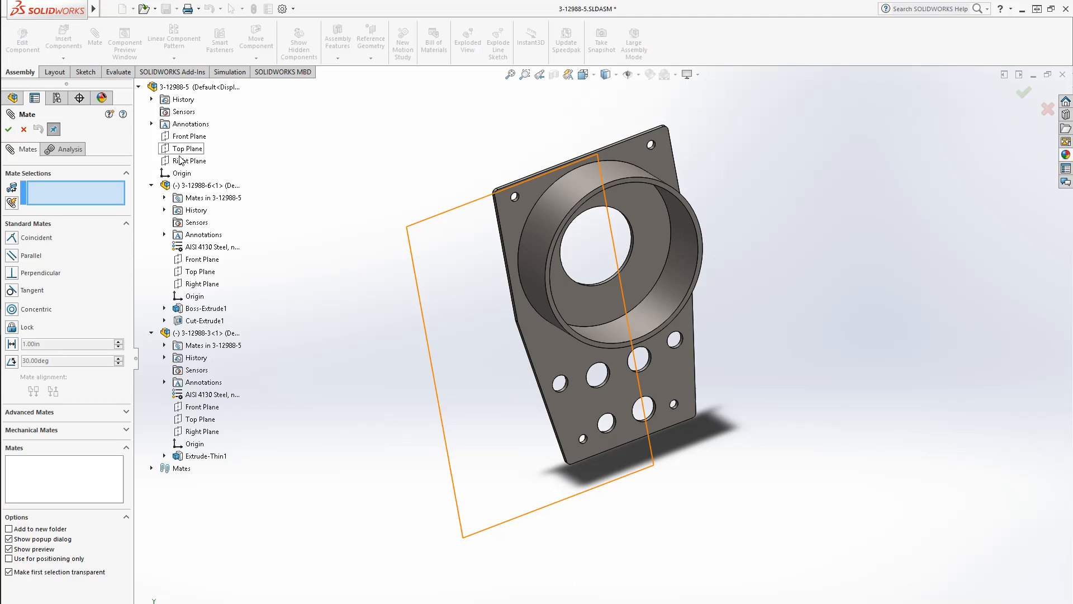
click(181, 174)
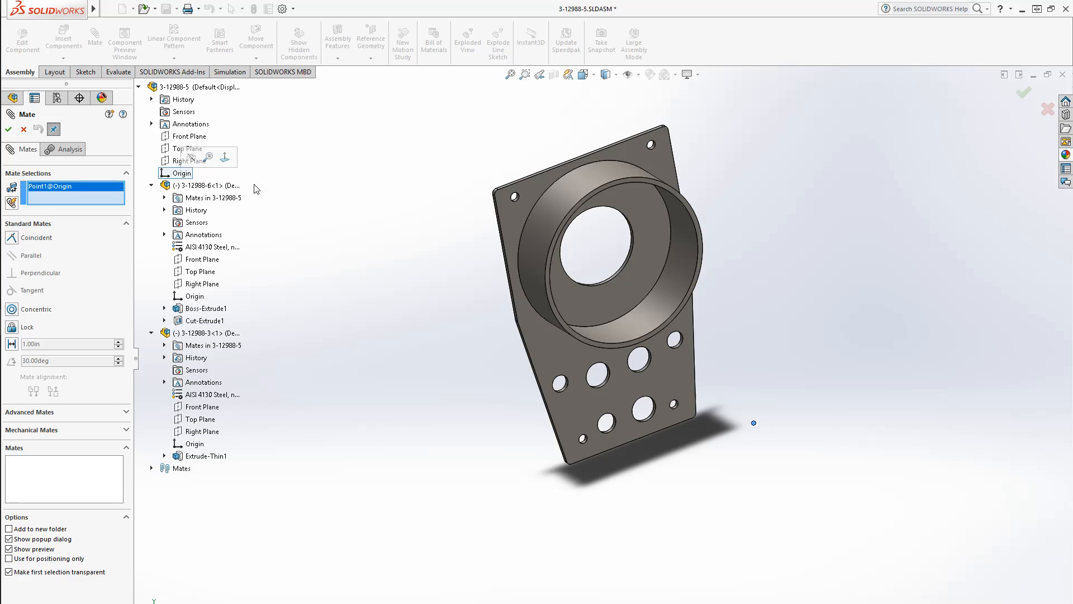
click(188, 298)
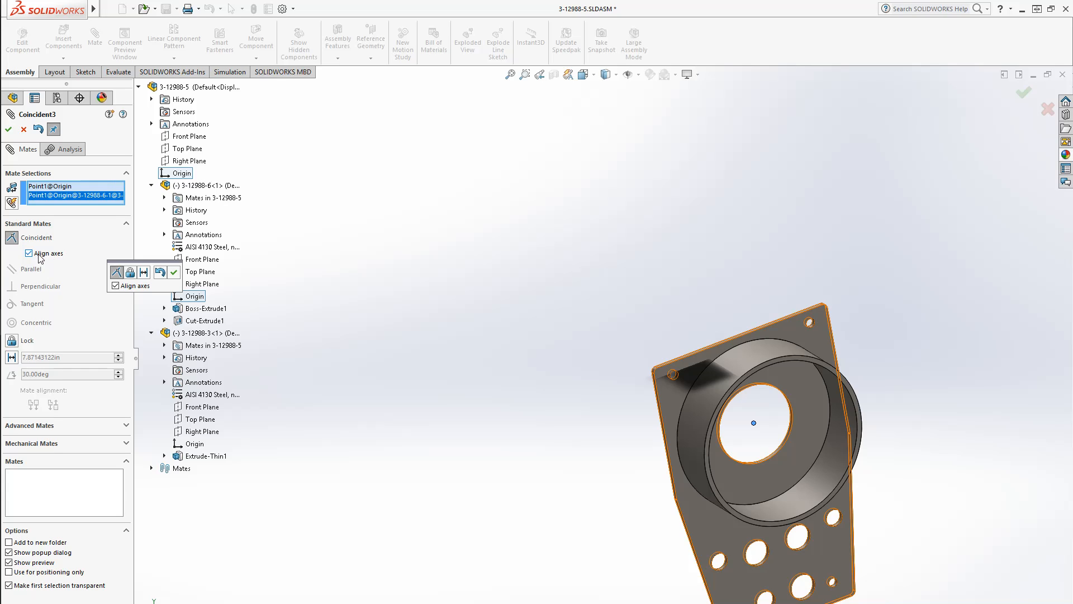
click(9, 130)
click(9, 130)
Save the 3-12988-5 assembly
middle_drag(513, 441, 617, 397)
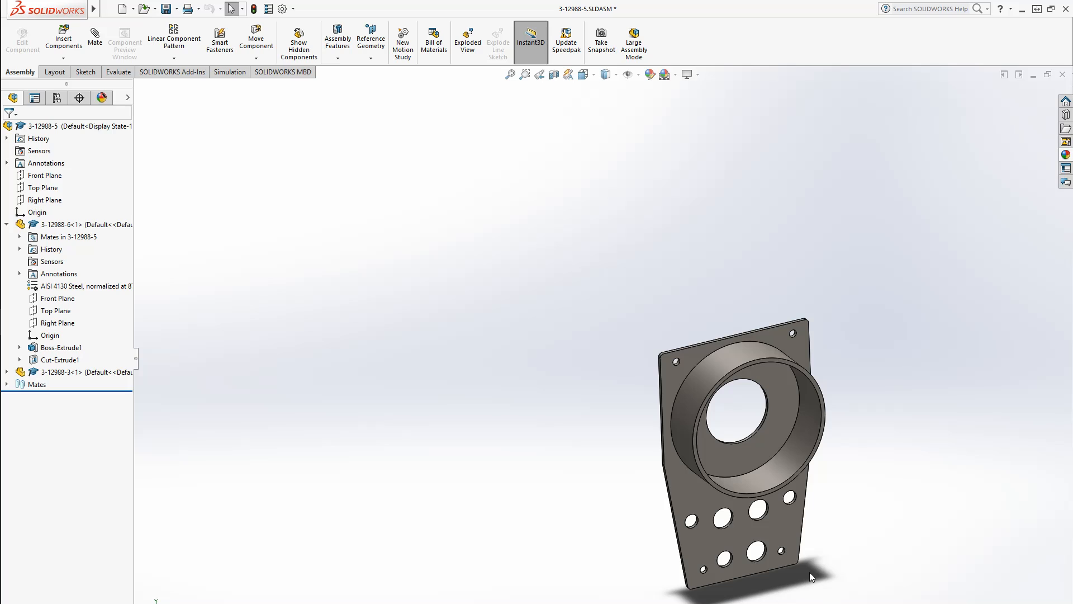
mouse_move(566, 587)
middle_down()
mouse_move(606, 550)
mouse_move(565, 577)
middle_up()
key(ctrl+s)
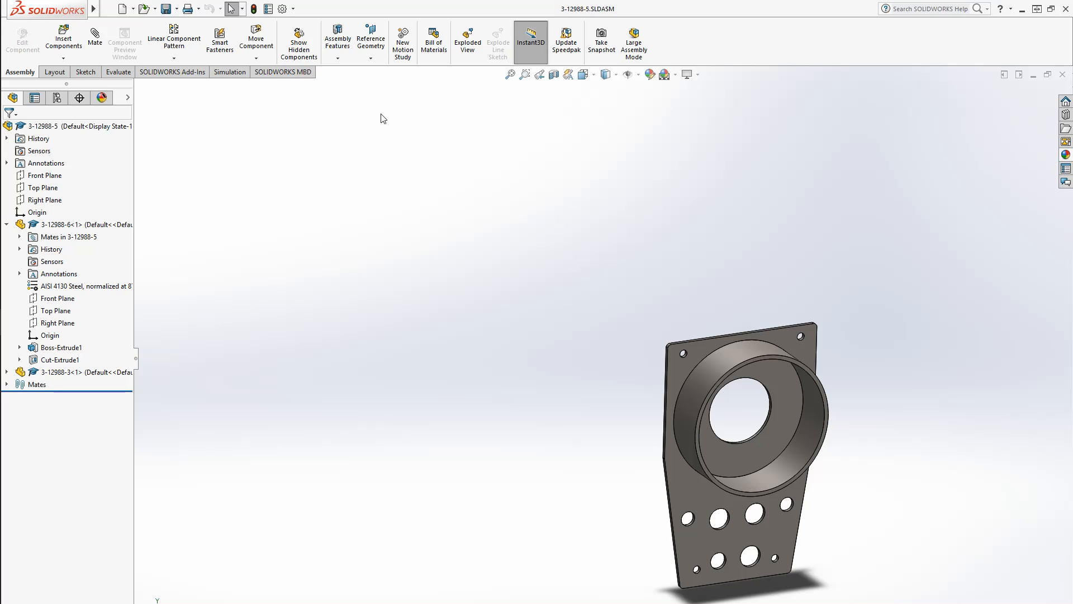
Create a new assembly and place the 3-12988-5 subassembly in it
click(121, 9)
click(391, 262)
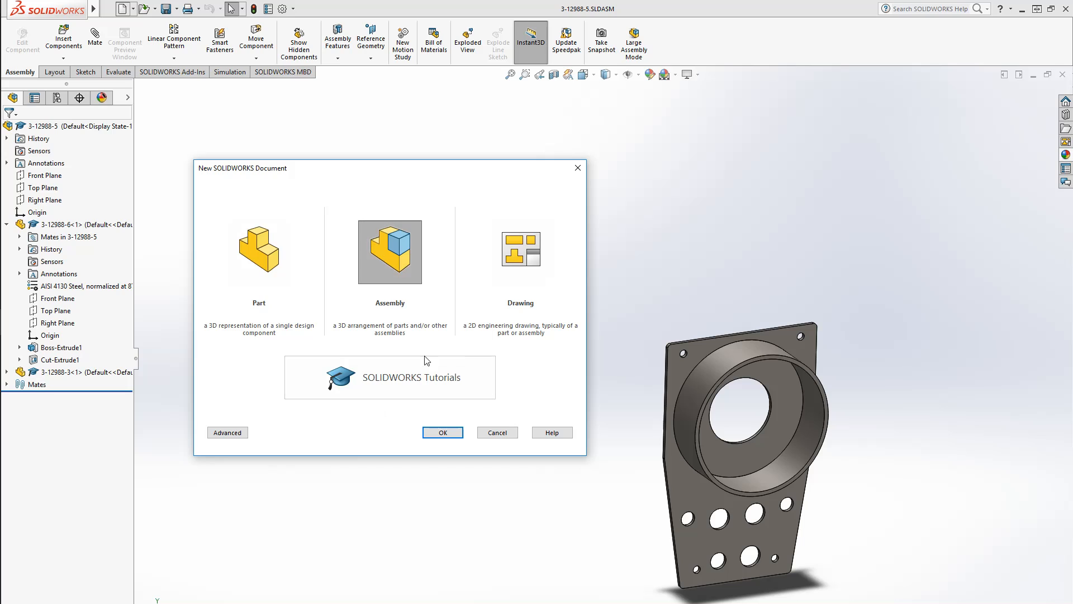
click(444, 433)
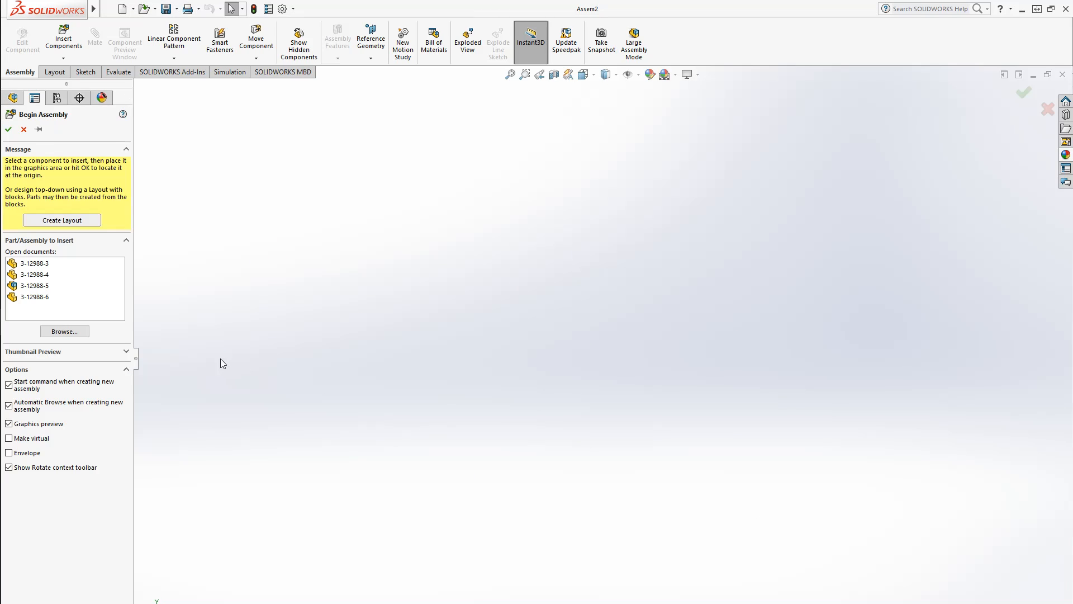
click(46, 287)
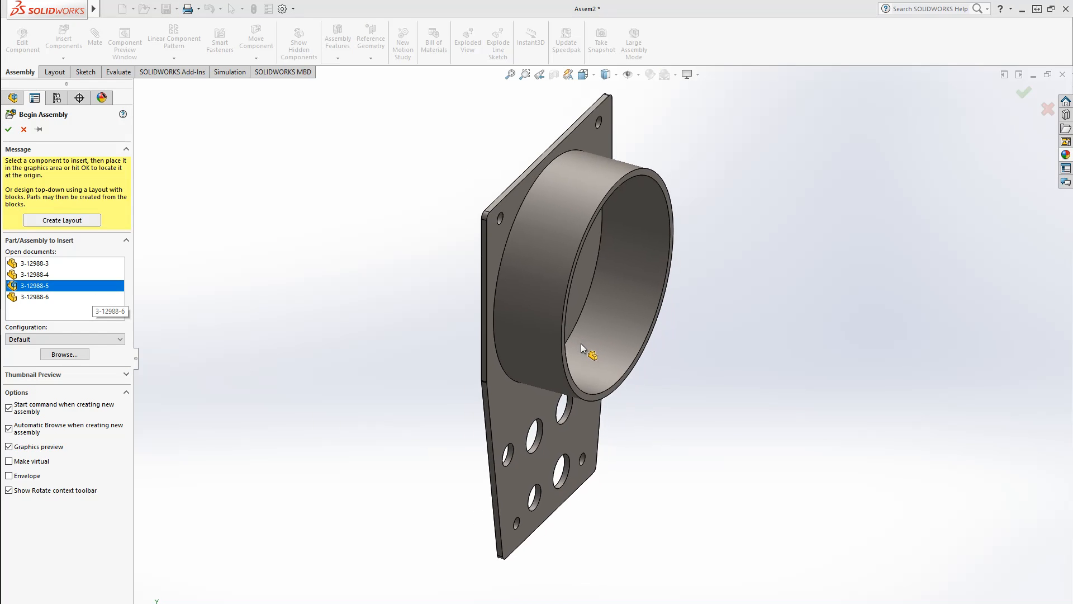
click(140, 330)
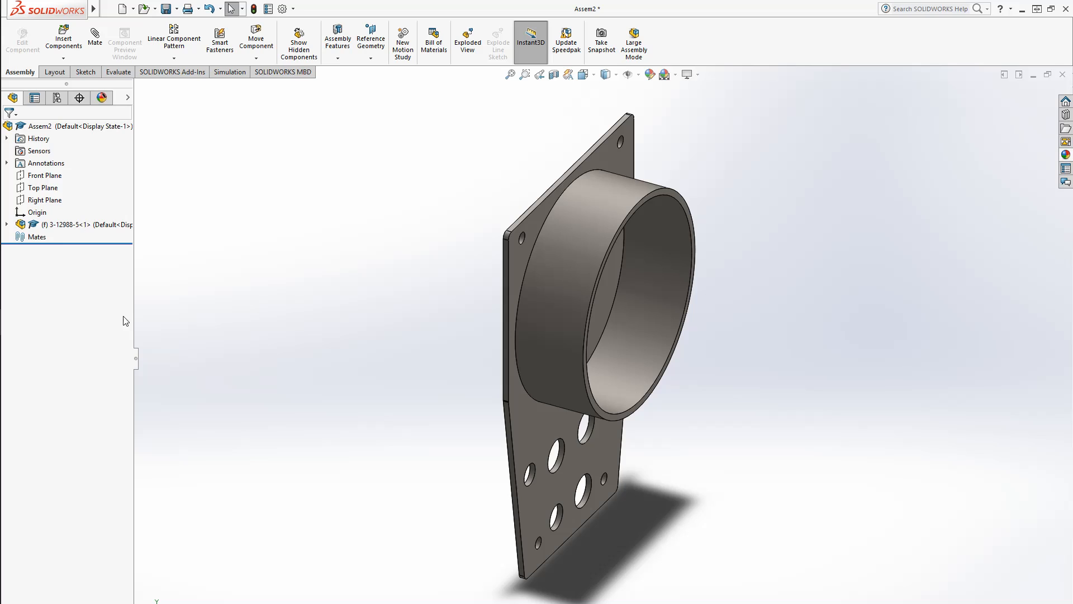
Float the 3-12988-5 component and mate its origin coincident with the new assembly's origin
right_click(62, 225)
click(91, 368)
click(94, 41)
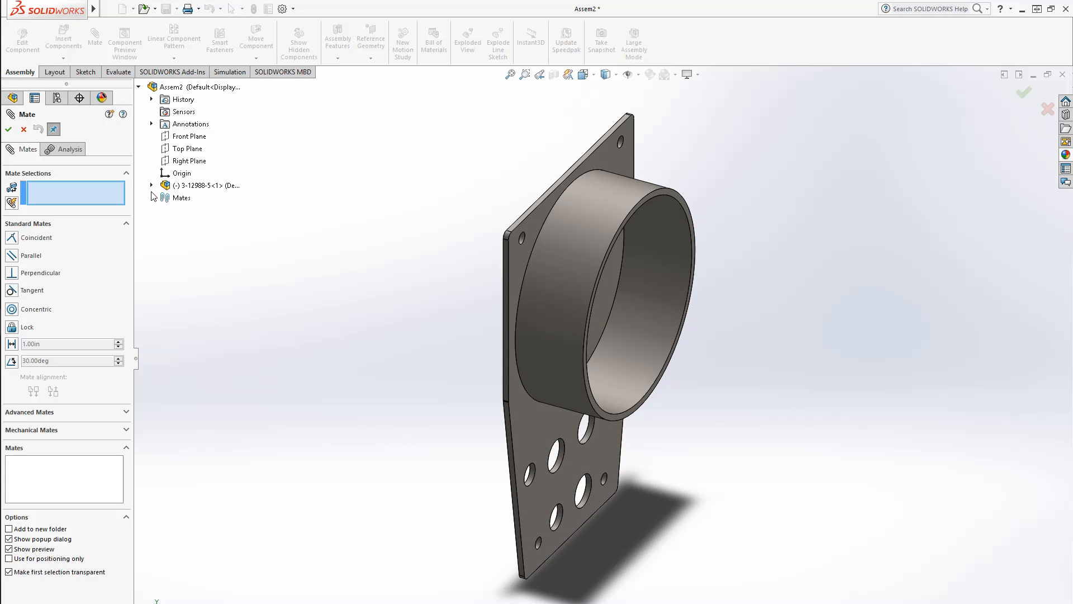
click(151, 185)
click(182, 174)
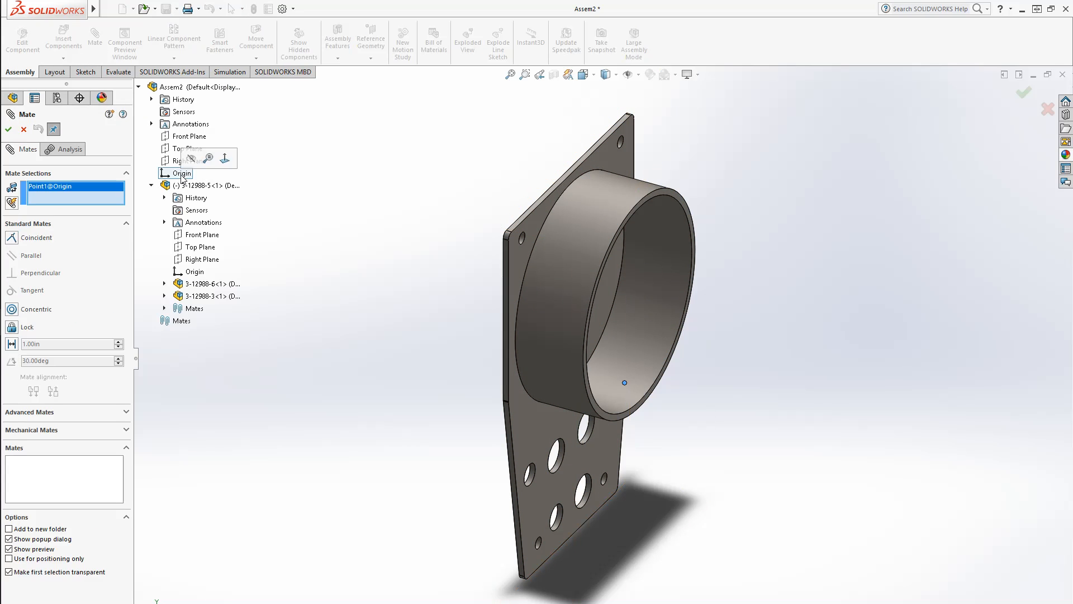
click(193, 271)
click(8, 129)
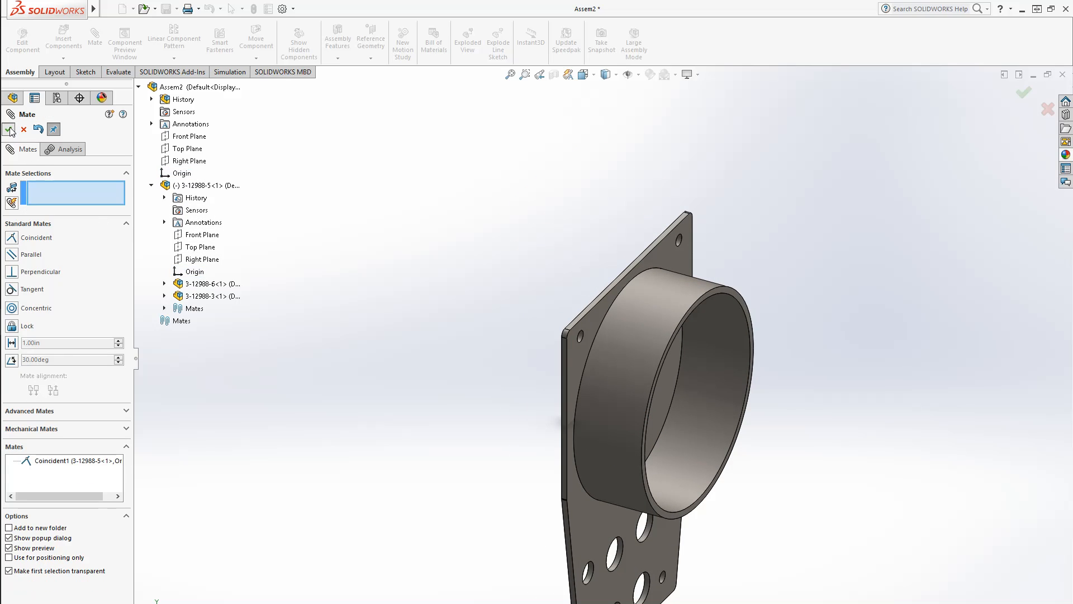
click(8, 129)
Insert the 3-12988-4 ring beside the plate and tube subassembly
click(63, 39)
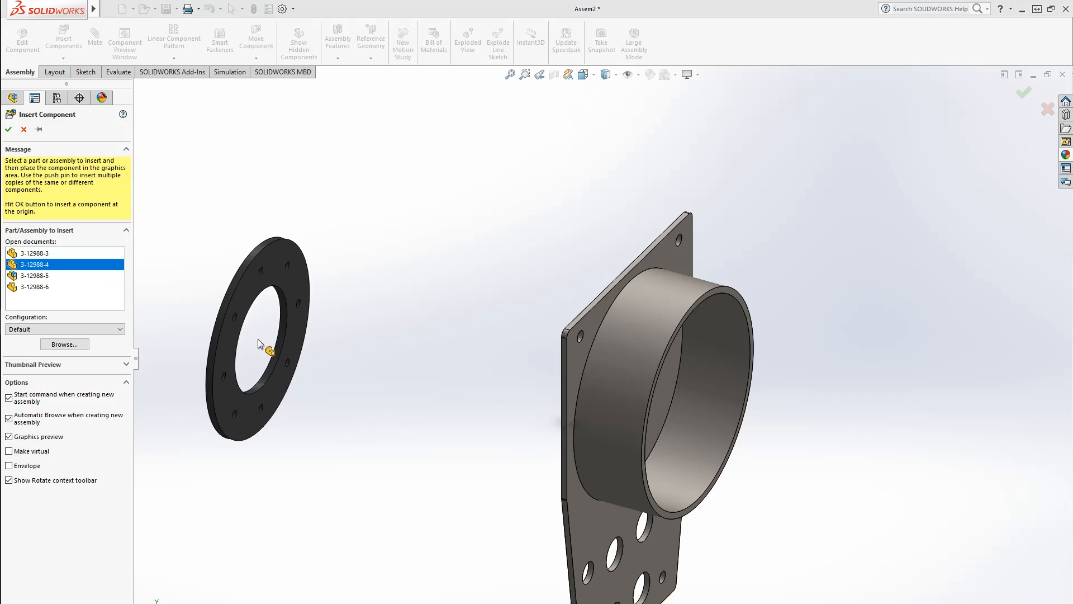
click(434, 368)
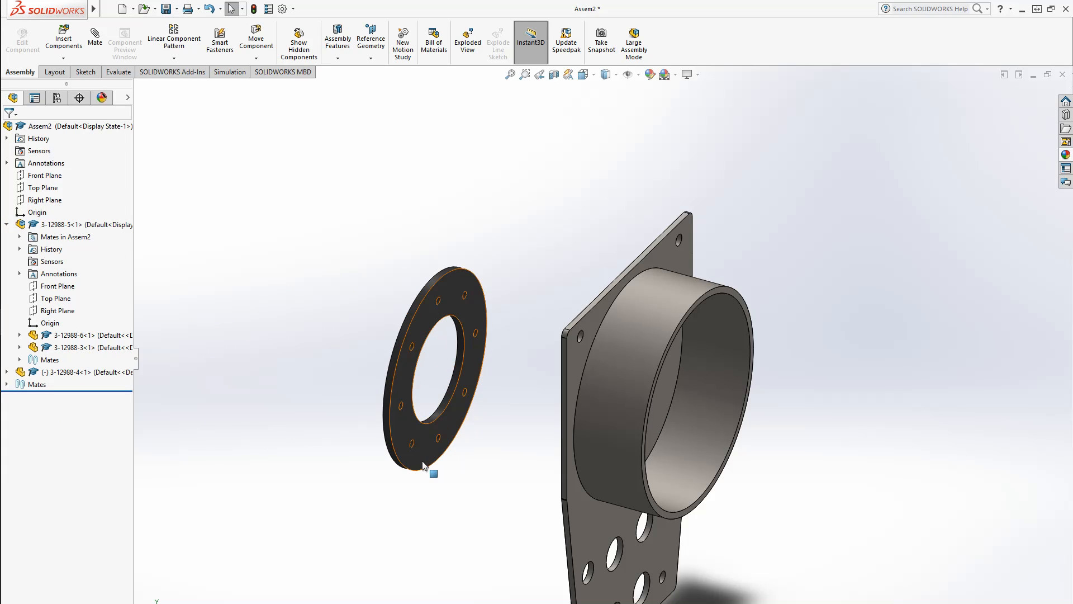
drag(459, 295, 420, 264)
click(447, 464)
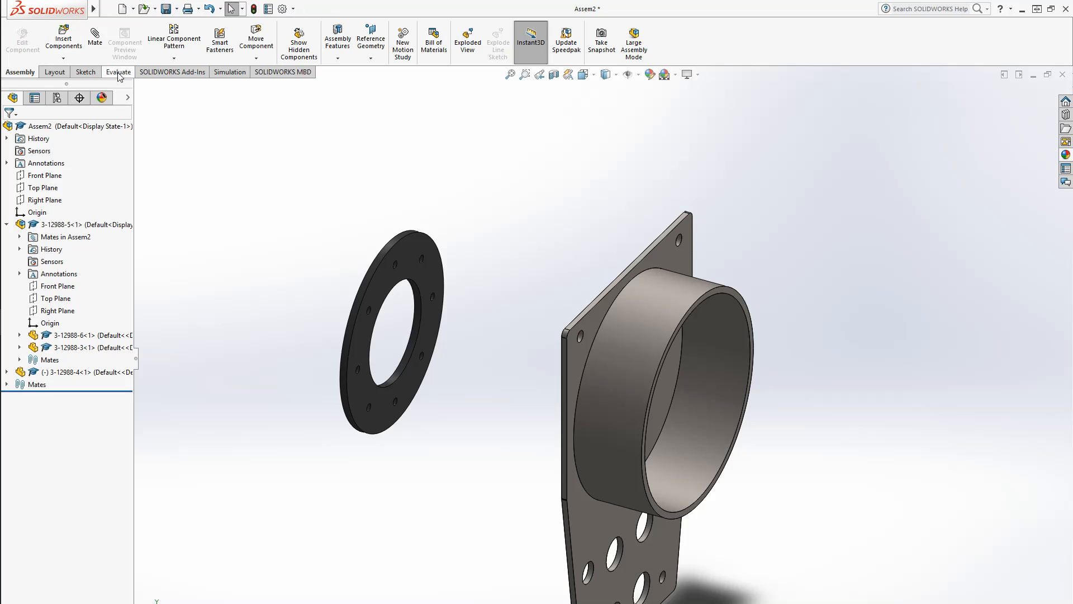
Copy the 3-12988-4 ring to add a second instance near the plate
click(81, 50)
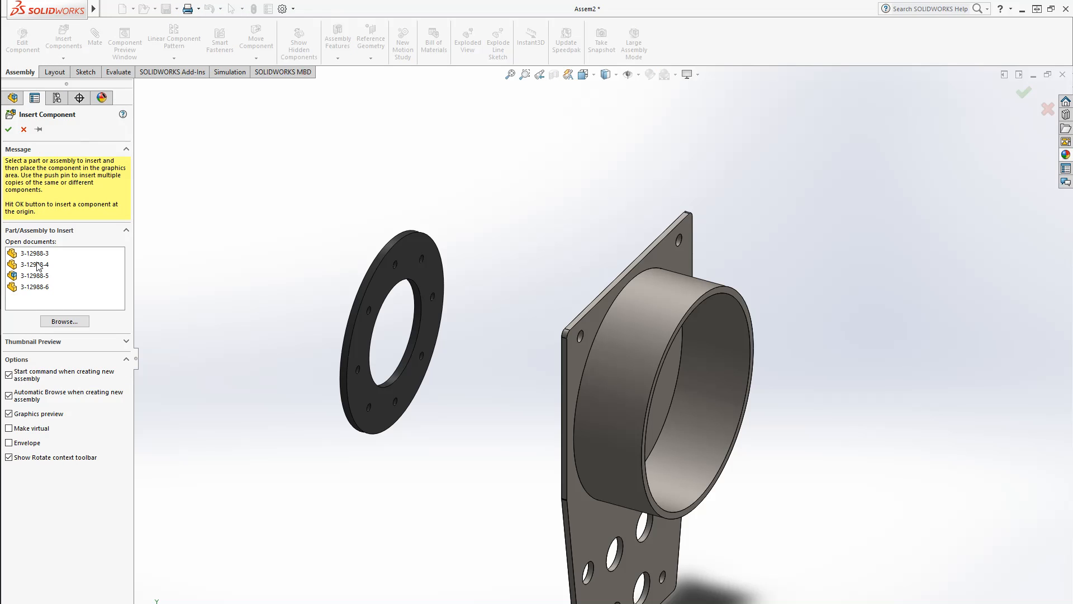
click(24, 129)
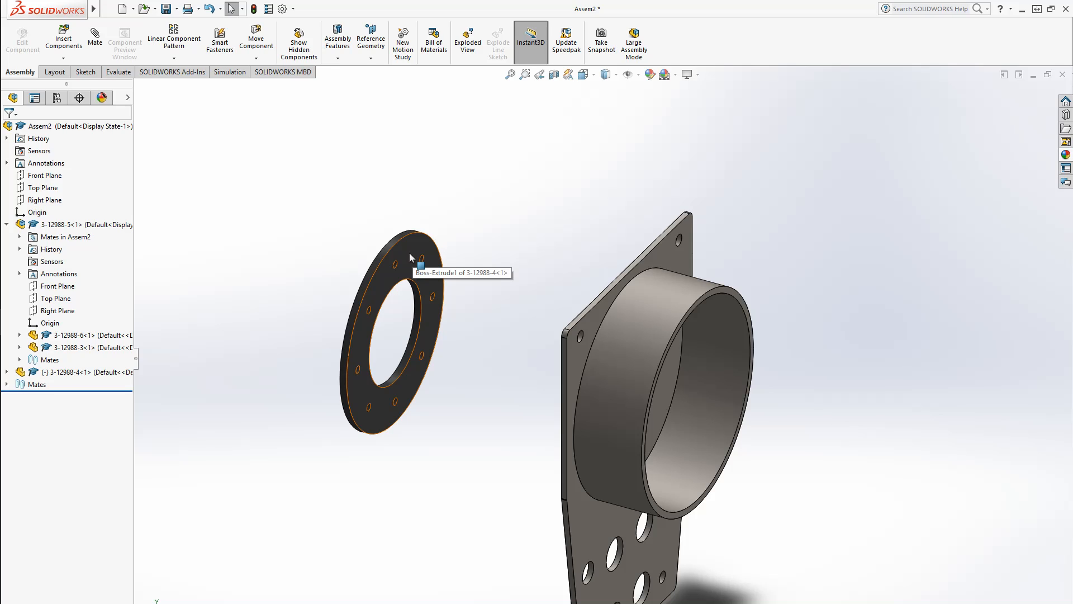
ctrl+drag(409, 257, 568, 266)
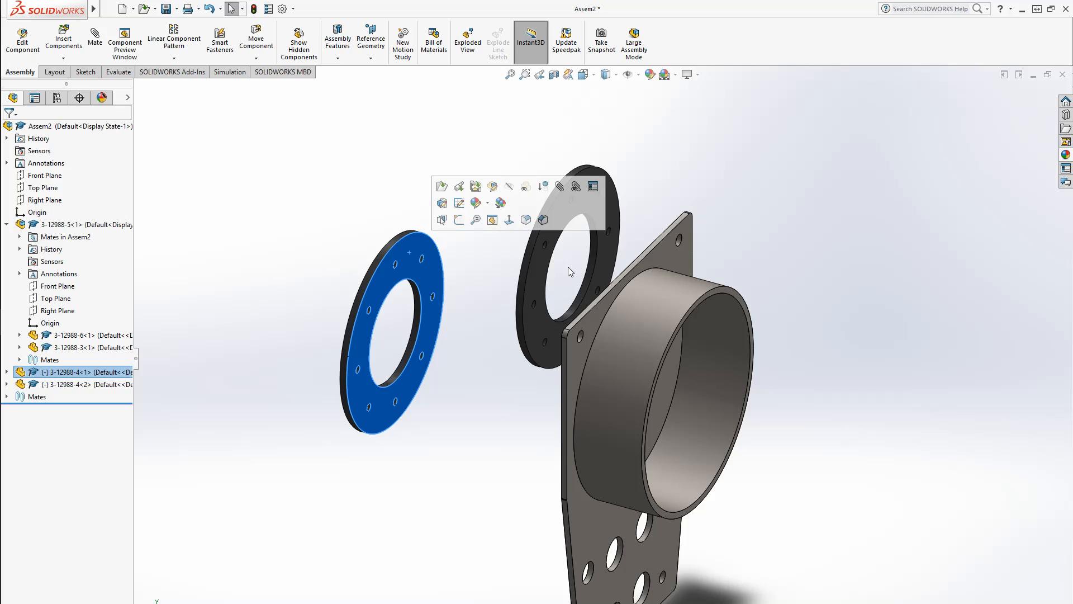
click(458, 443)
click(95, 38)
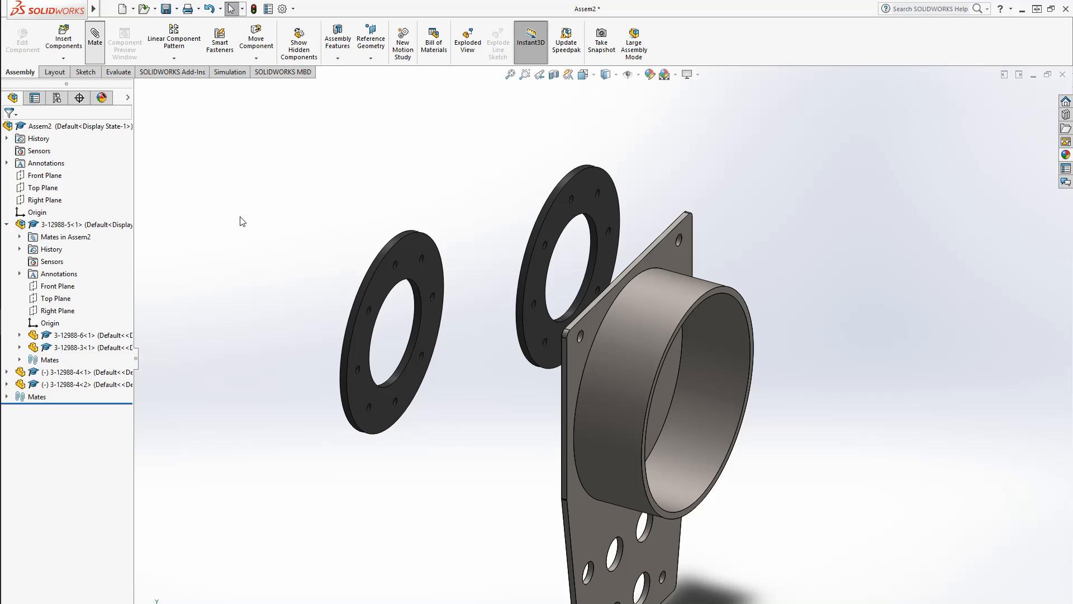
Mate the first 3-12988-4 ring's face coincident with the plate's face
middle_drag(527, 532, 456, 419)
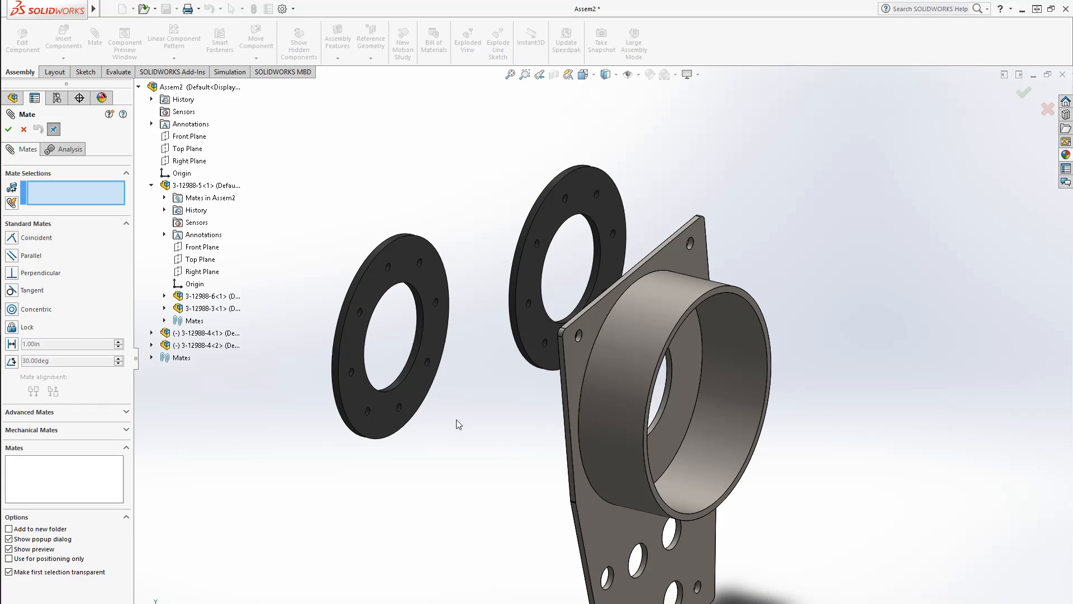
click(422, 385)
middle_drag(422, 385, 692, 477)
click(537, 500)
click(554, 515)
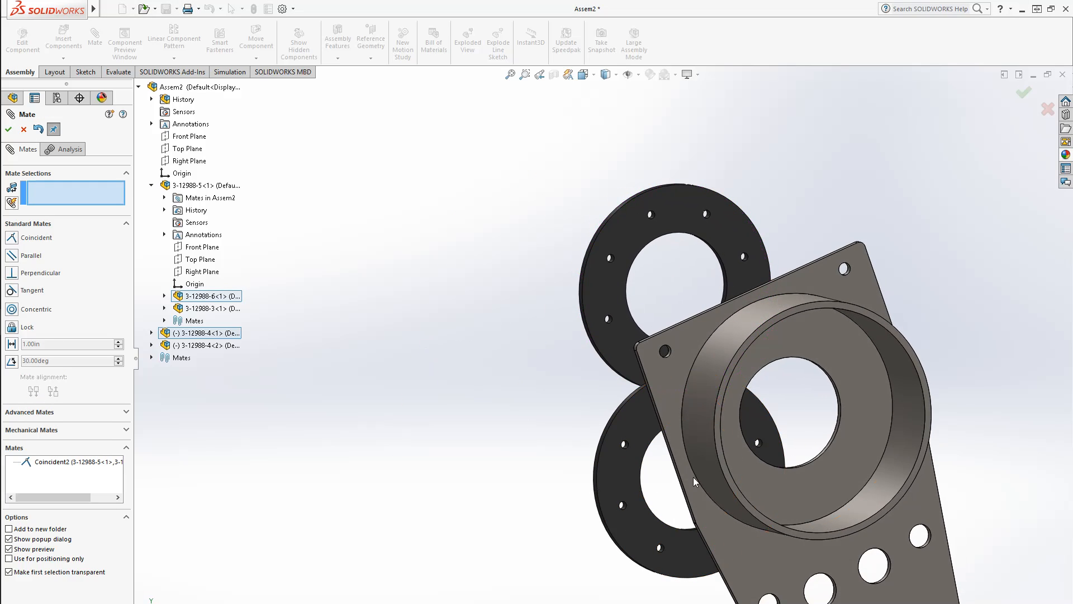
Mate the second ring's face coincident with the opposite face of the subassembly
click(803, 501)
middle_drag(803, 502, 581, 360)
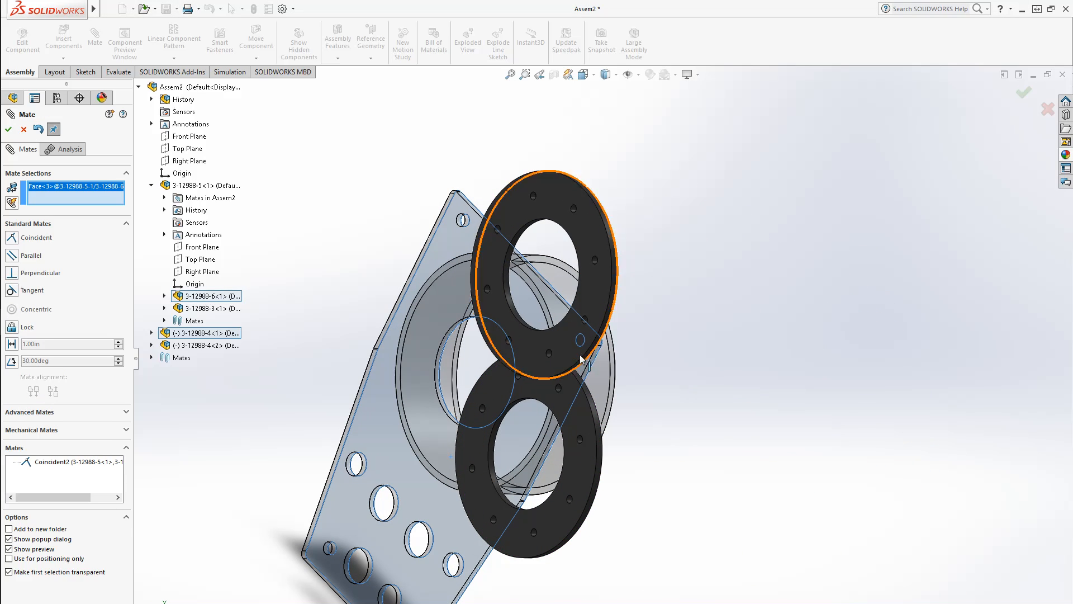
click(605, 297)
right_click(565, 414)
scroll(492, 422, down, 5)
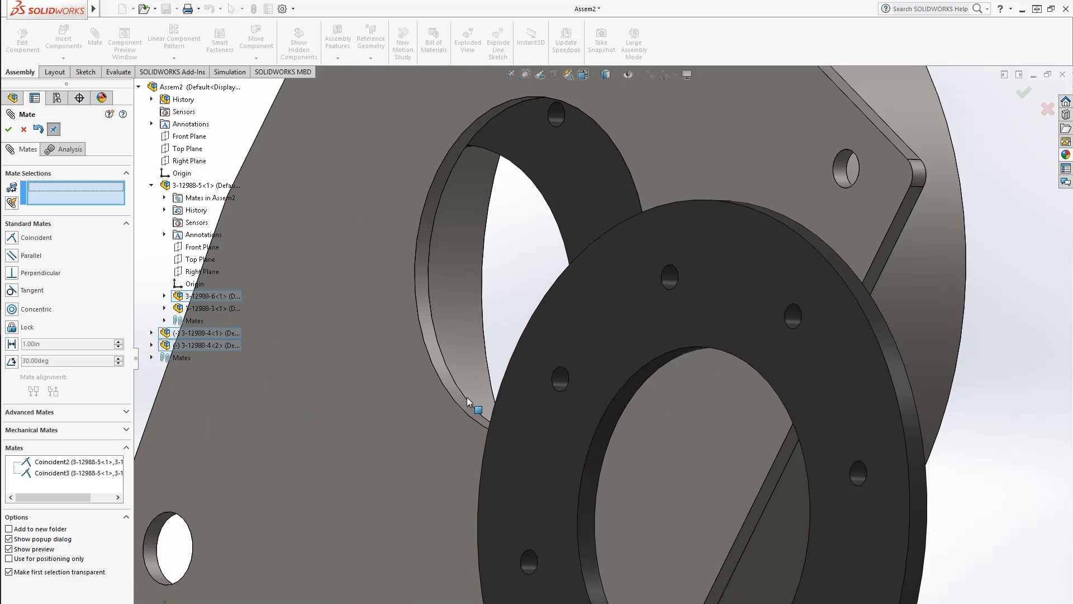
Start a concentric multi-mate with the subassembly's bore as common entity and add the first ring's inner face
click(449, 384)
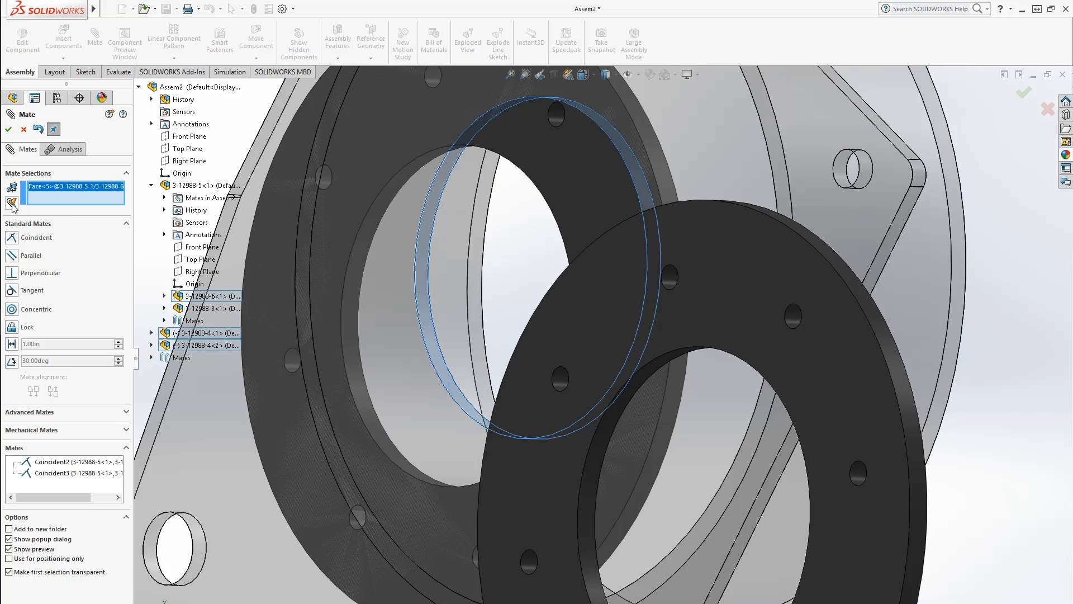
click(11, 204)
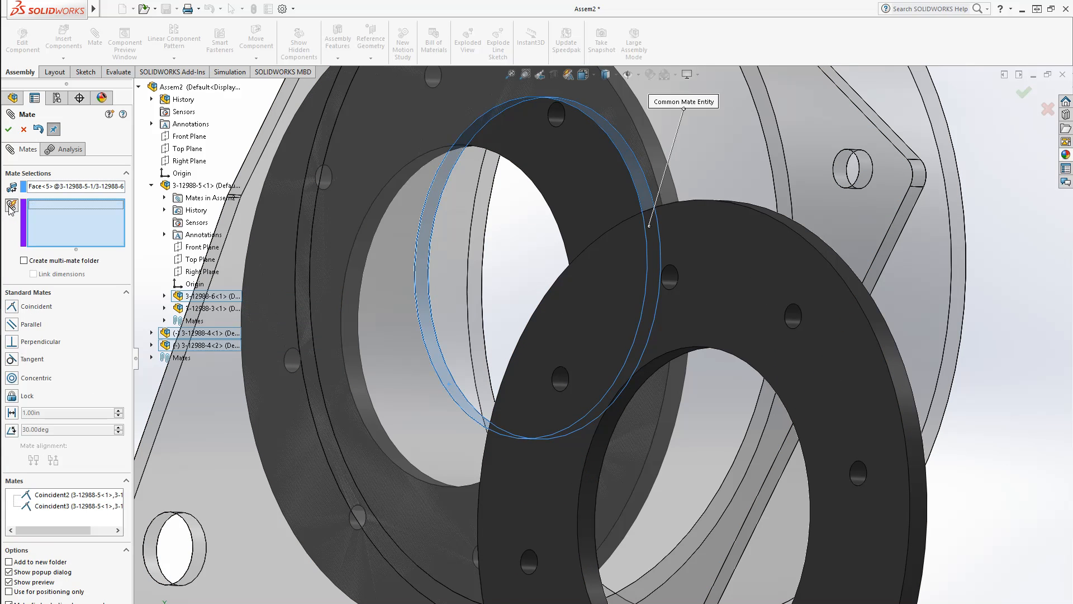
scroll(412, 361, up, 2)
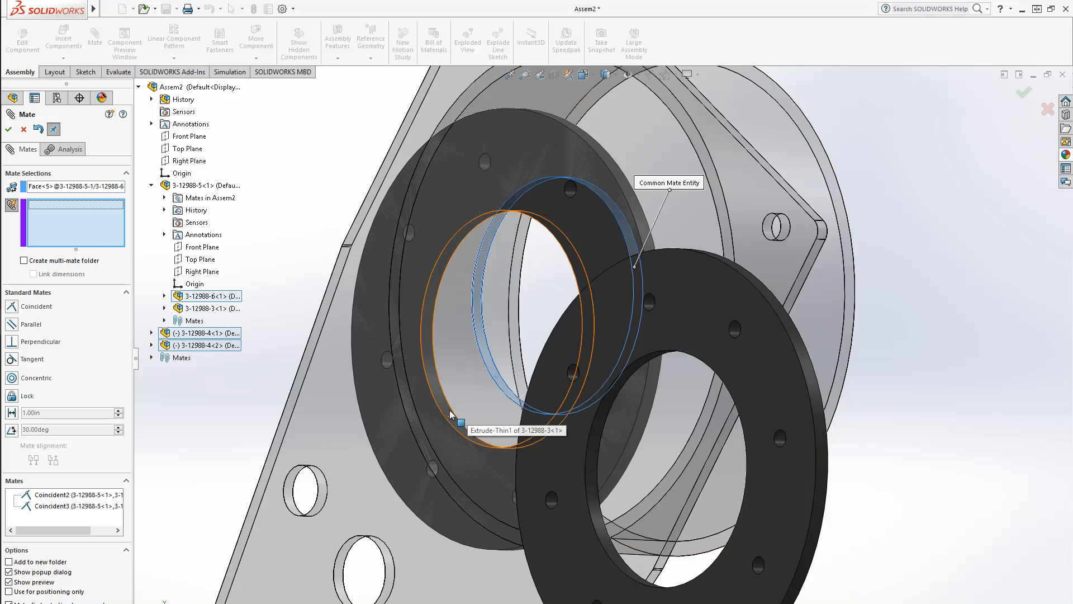
click(451, 413)
middle_drag(451, 413, 432, 446)
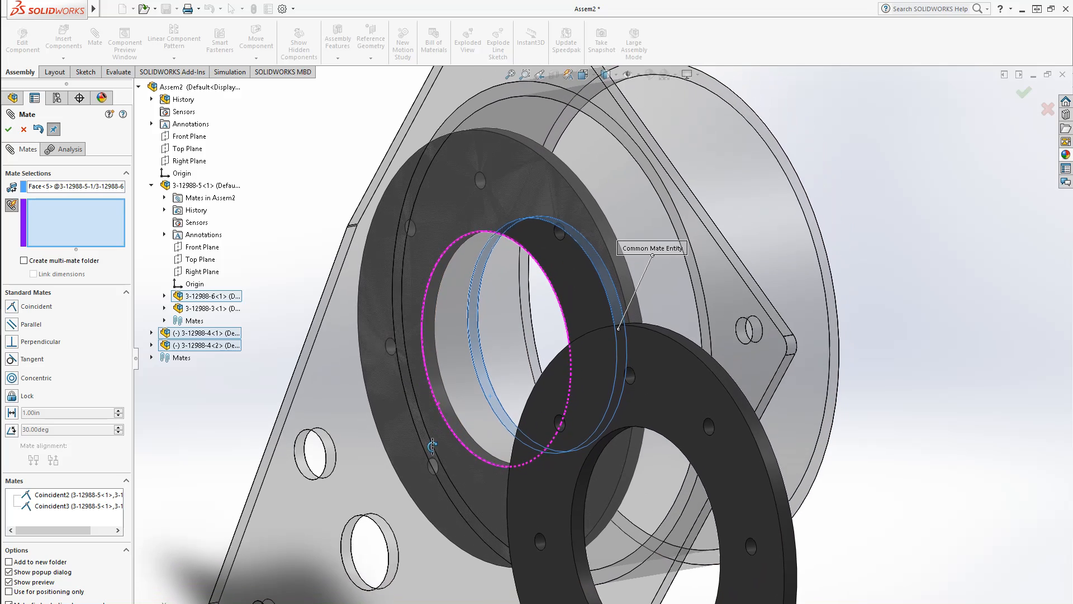
click(12, 380)
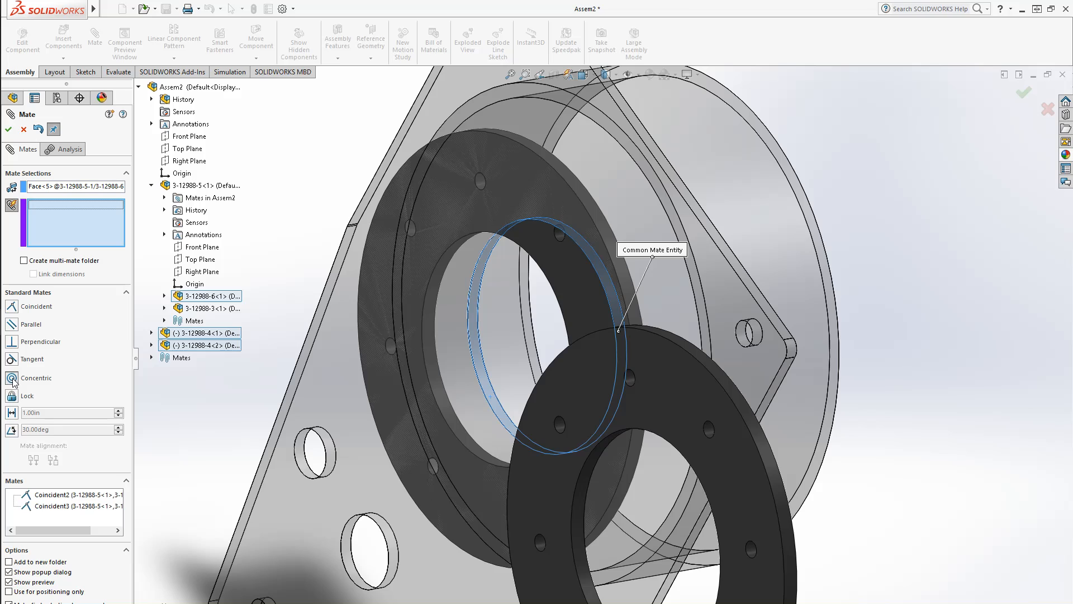
scroll(439, 454, down, 5)
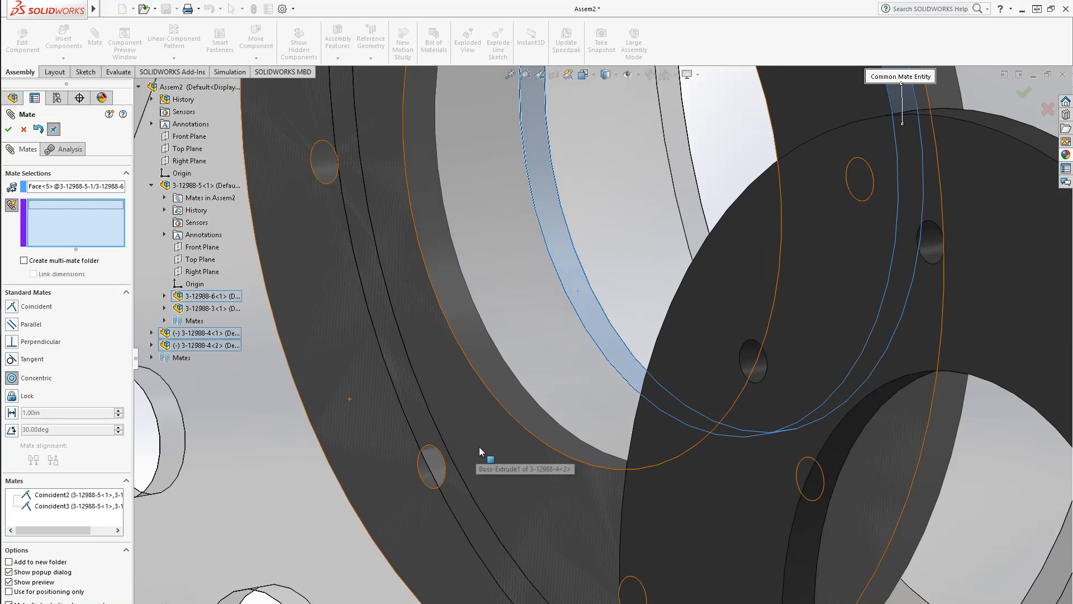
click(495, 379)
Add the other ring's inner face to the concentric multi-mate, enable a multi-mate folder and accept
scroll(557, 401, up, 5)
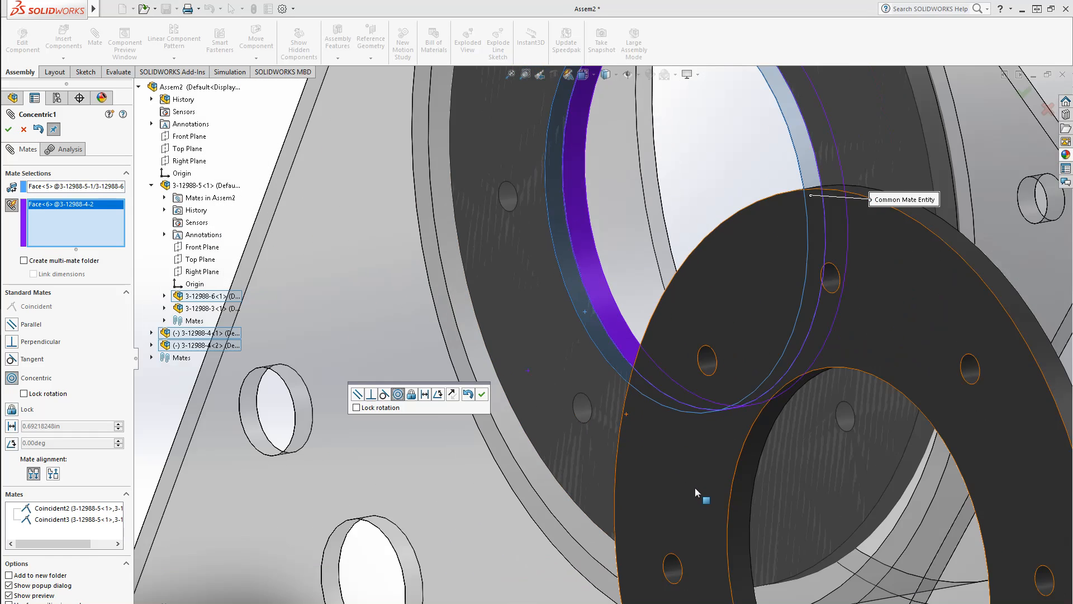
click(726, 595)
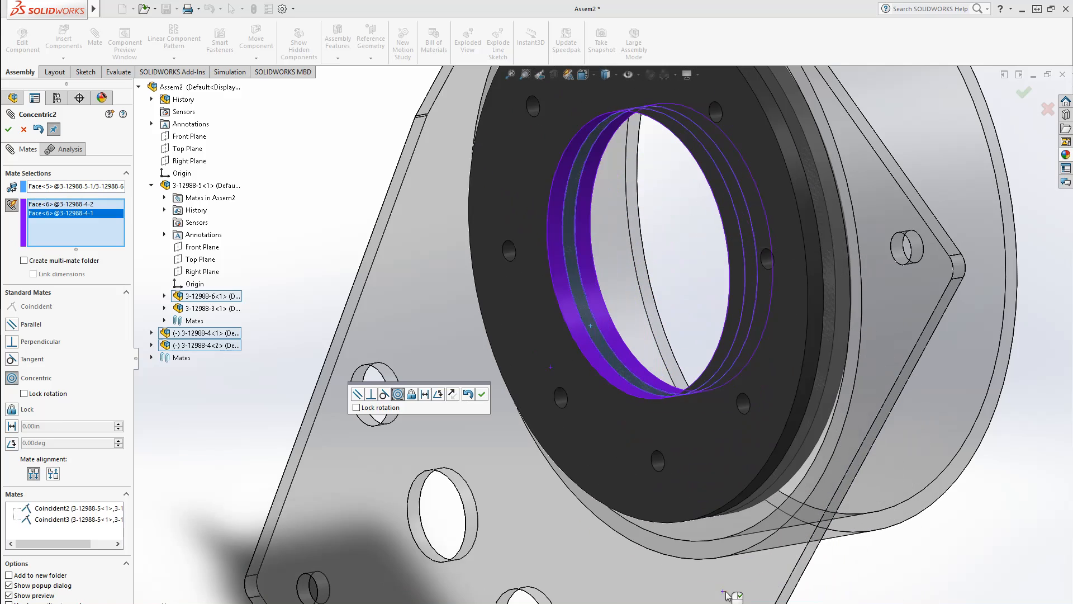
scroll(574, 471, up, 4)
middle_drag(614, 442, 424, 368)
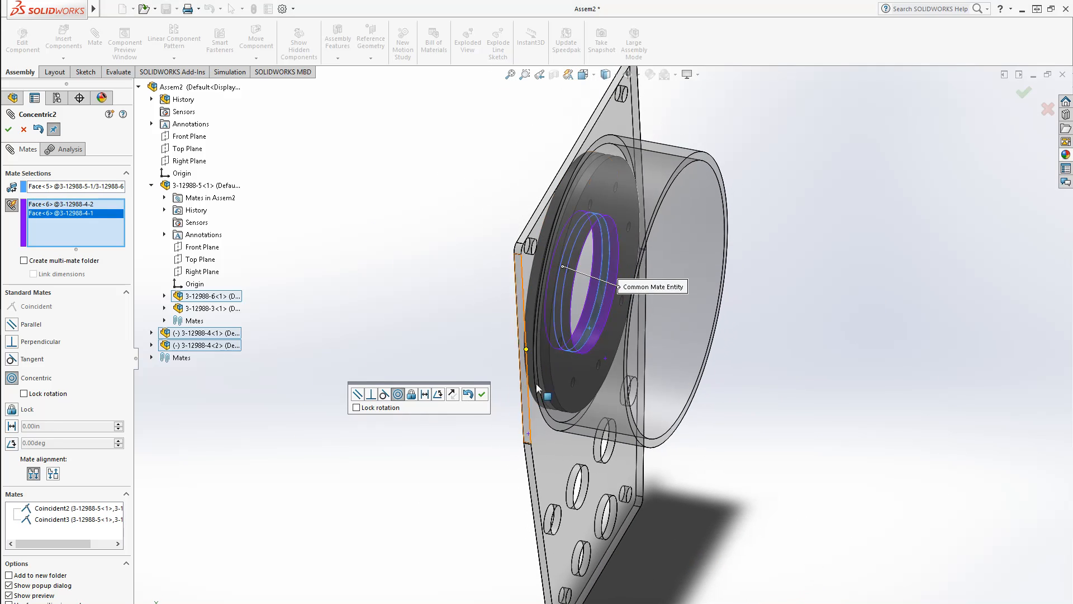
click(53, 264)
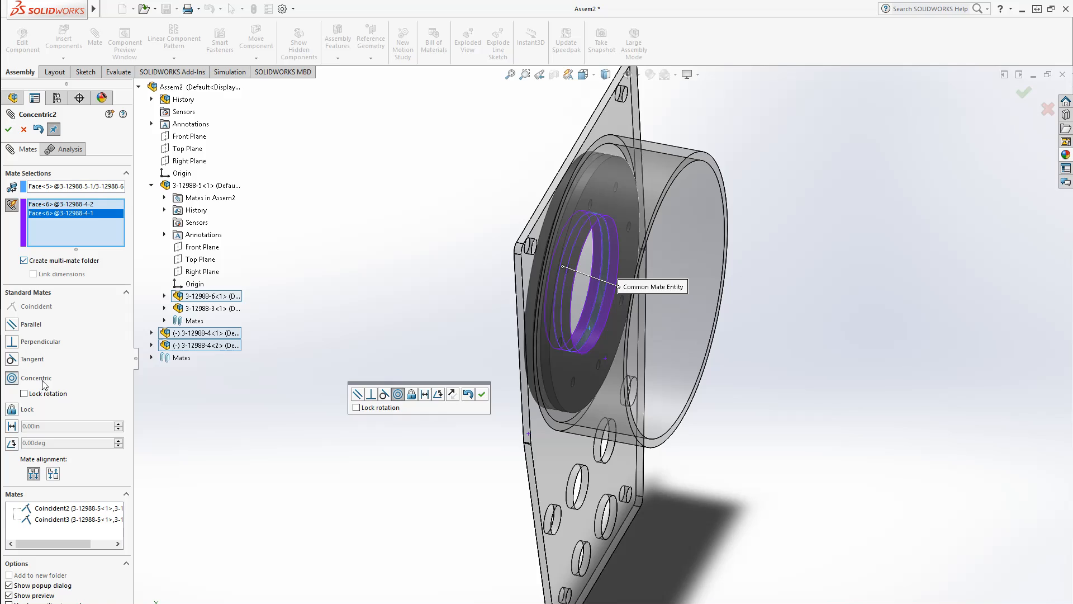
click(9, 132)
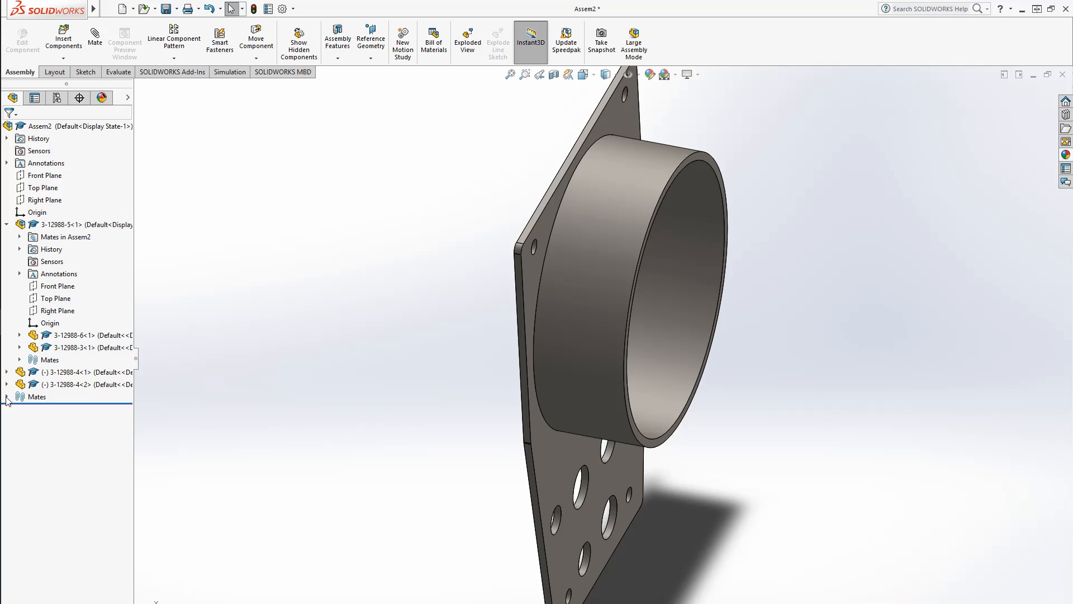
Review each coincident mate and the multi-mate's concentric mates in the design tree
click(7, 397)
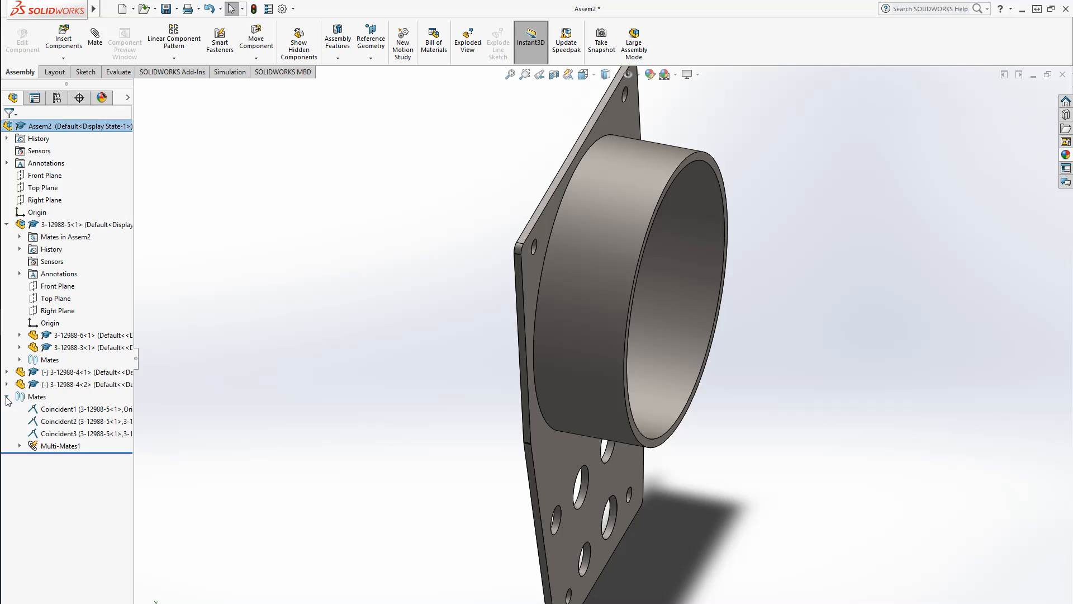
click(45, 423)
middle_drag(453, 455, 420, 399)
click(56, 434)
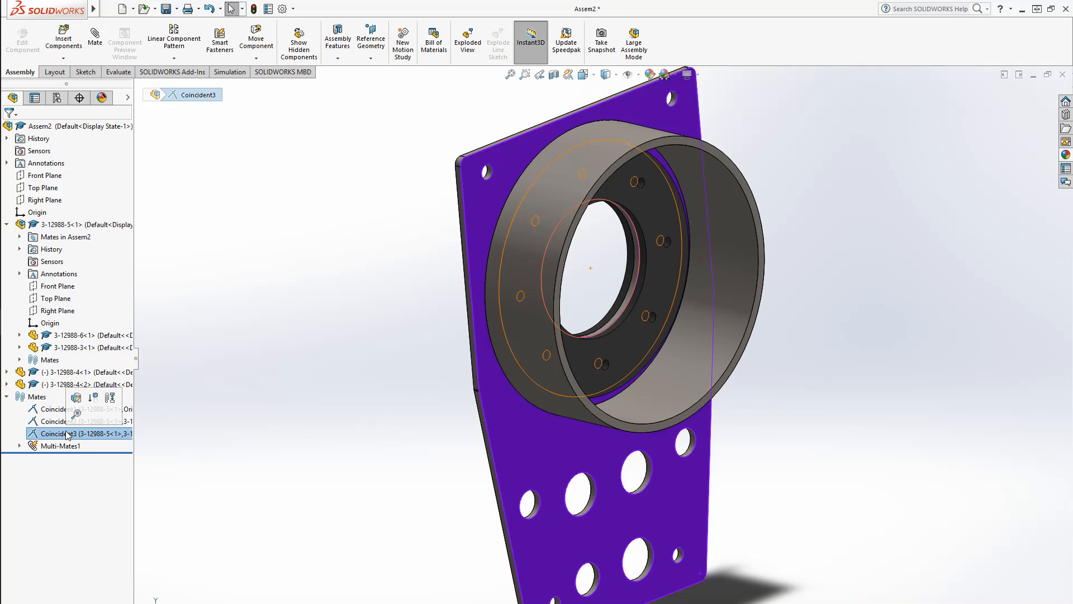
click(20, 446)
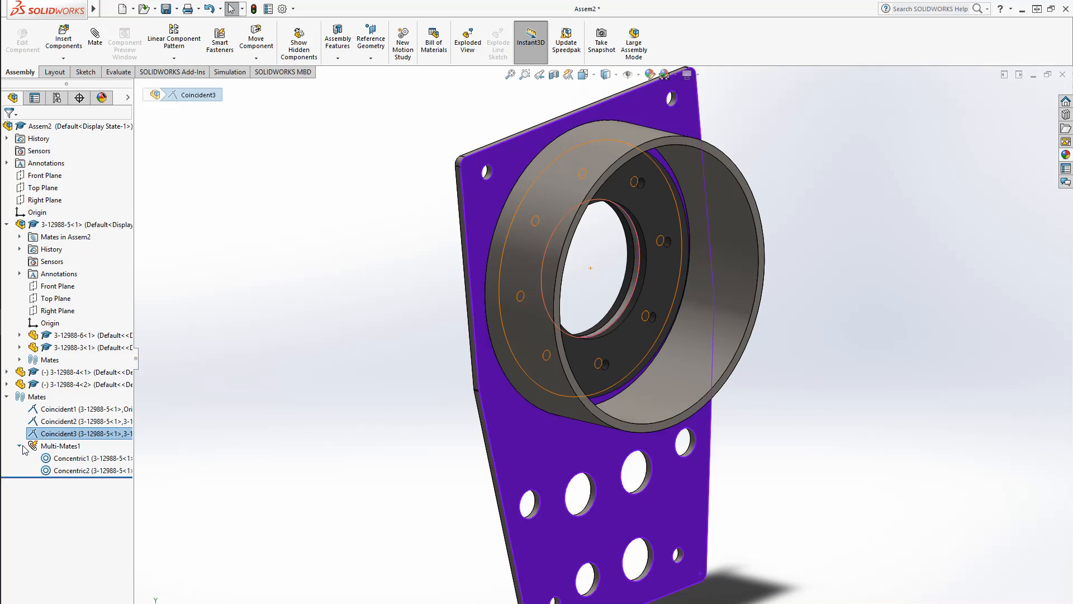
click(66, 460)
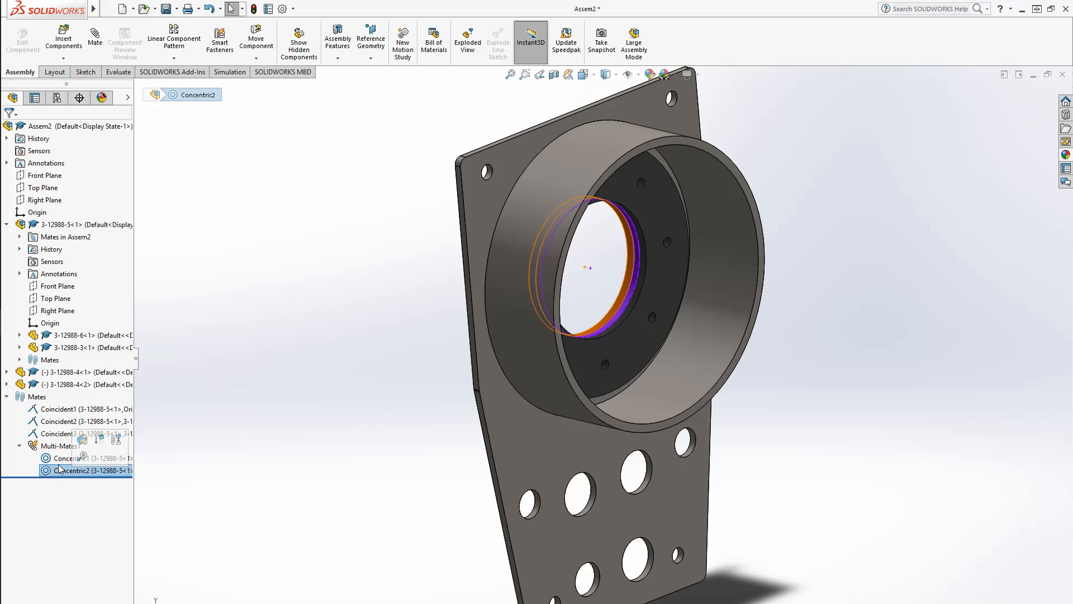
click(19, 445)
click(328, 437)
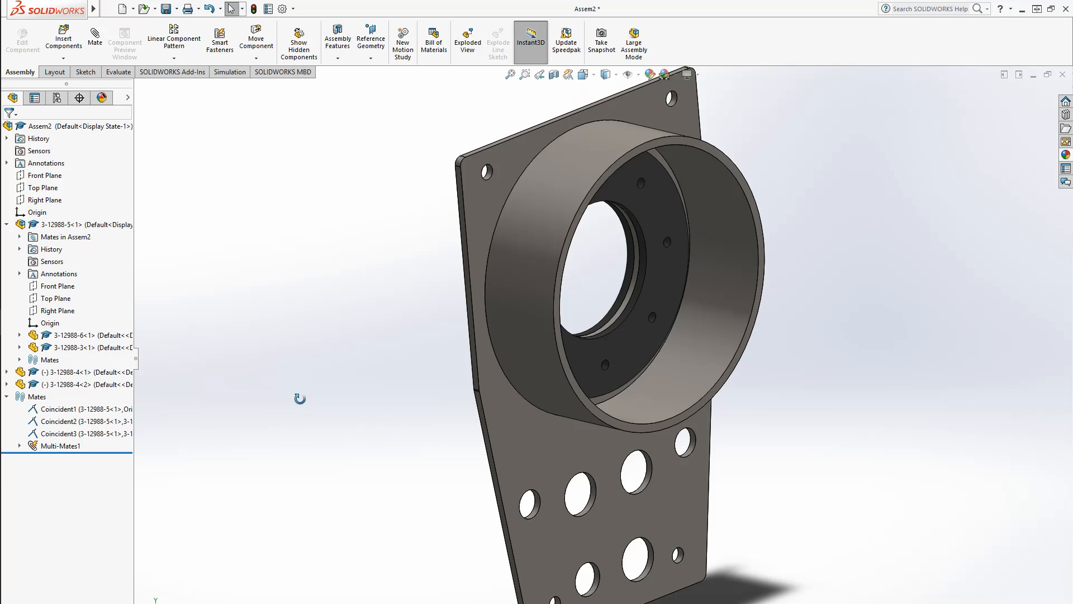
middle_drag(299, 398, 234, 405)
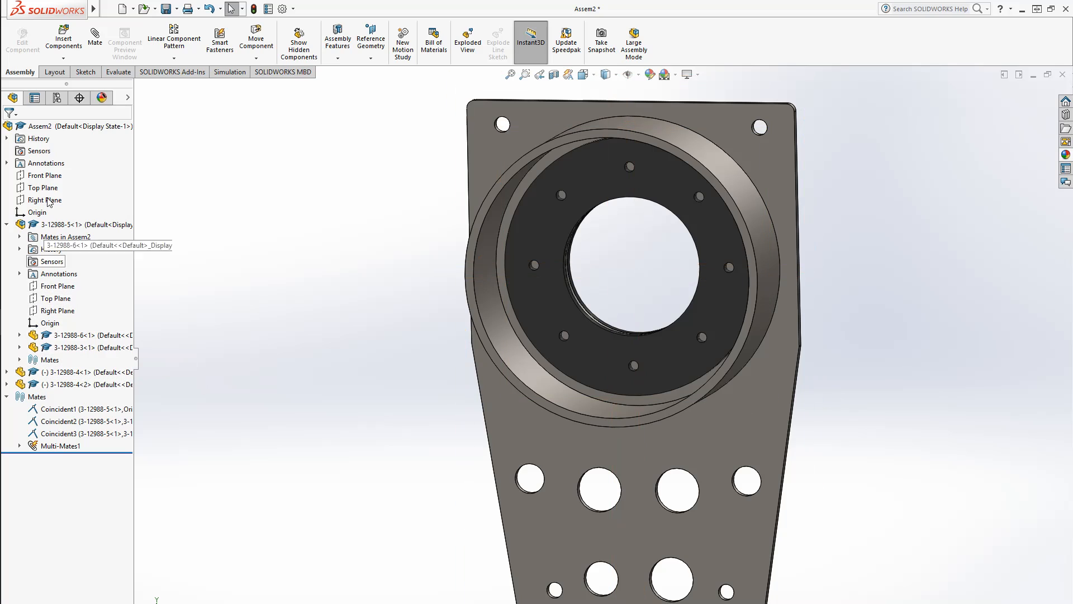
click(93, 43)
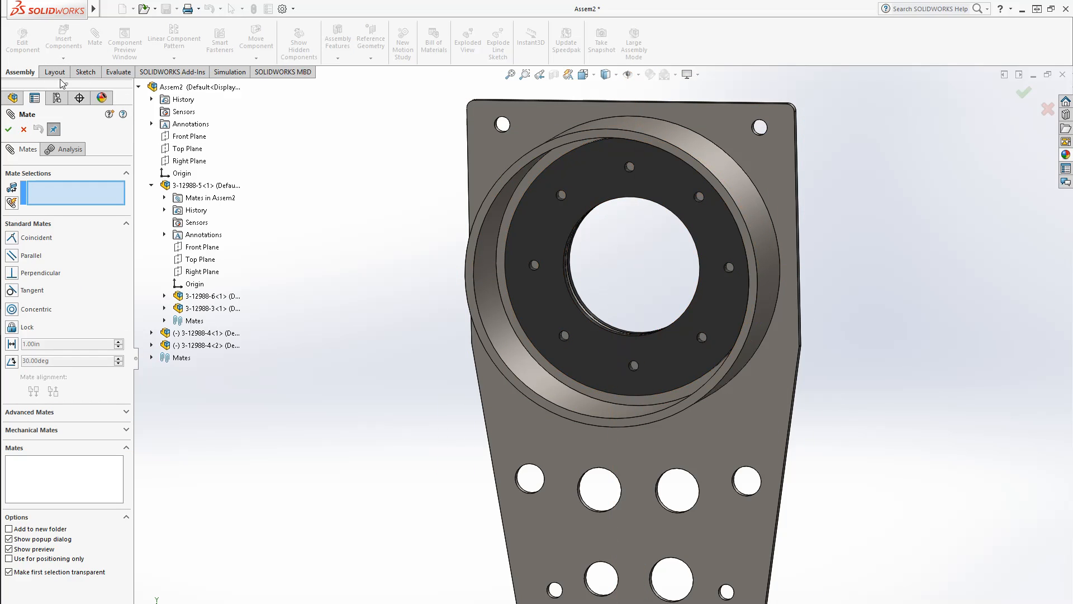
click(24, 130)
mouse_move(688, 363)
mouse_down()
mouse_move(609, 366)
mouse_move(676, 354)
mouse_move(706, 311)
mouse_move(673, 357)
mouse_up()
click(265, 485)
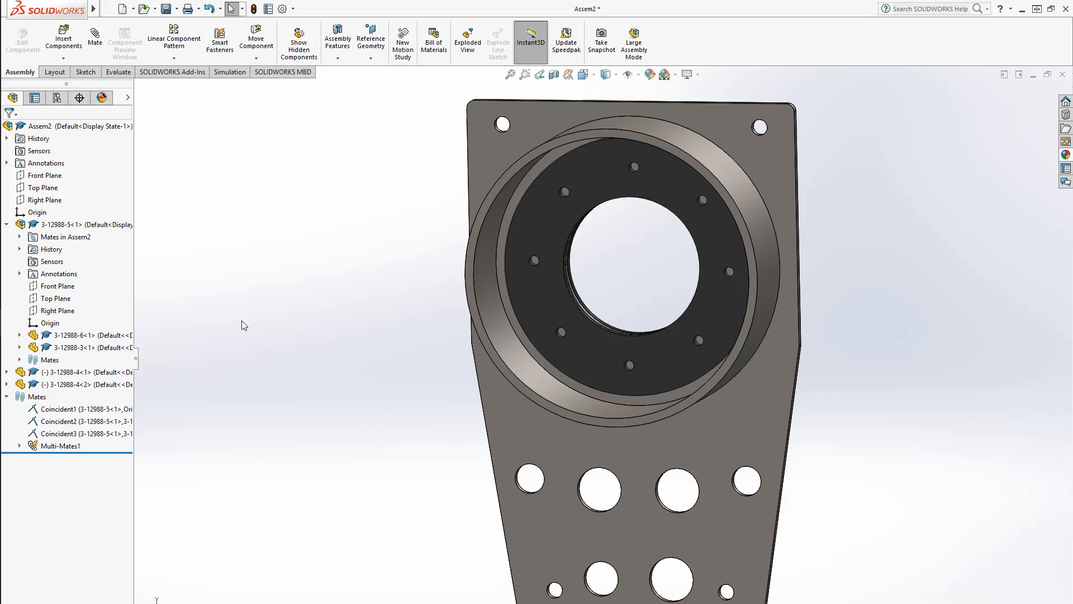
Add a coincident multi-mate aligning both rings' Top Planes with the assembly's Top Plane
click(95, 39)
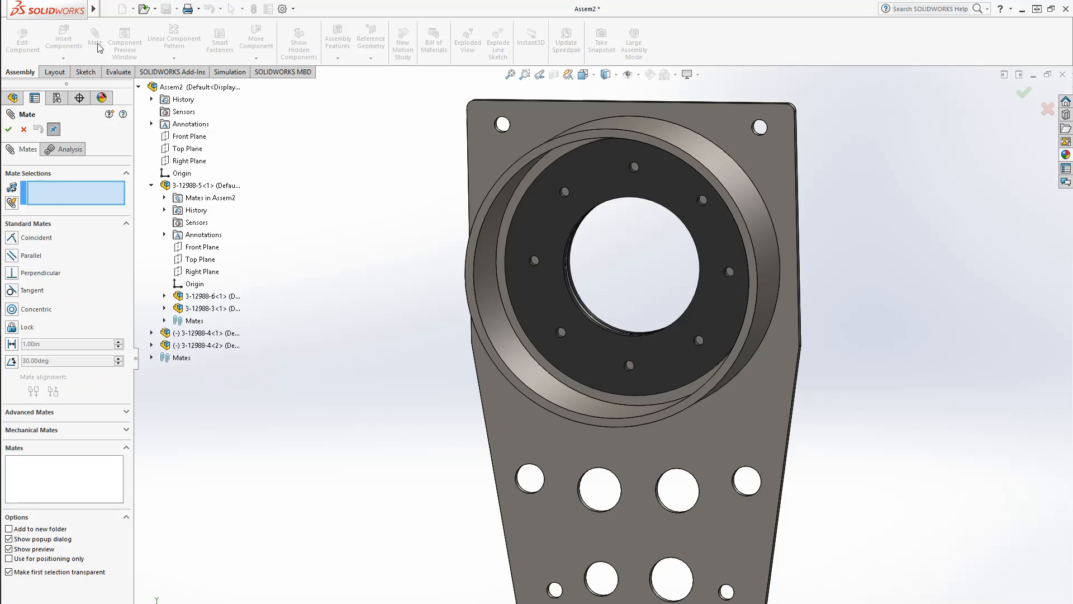
click(152, 186)
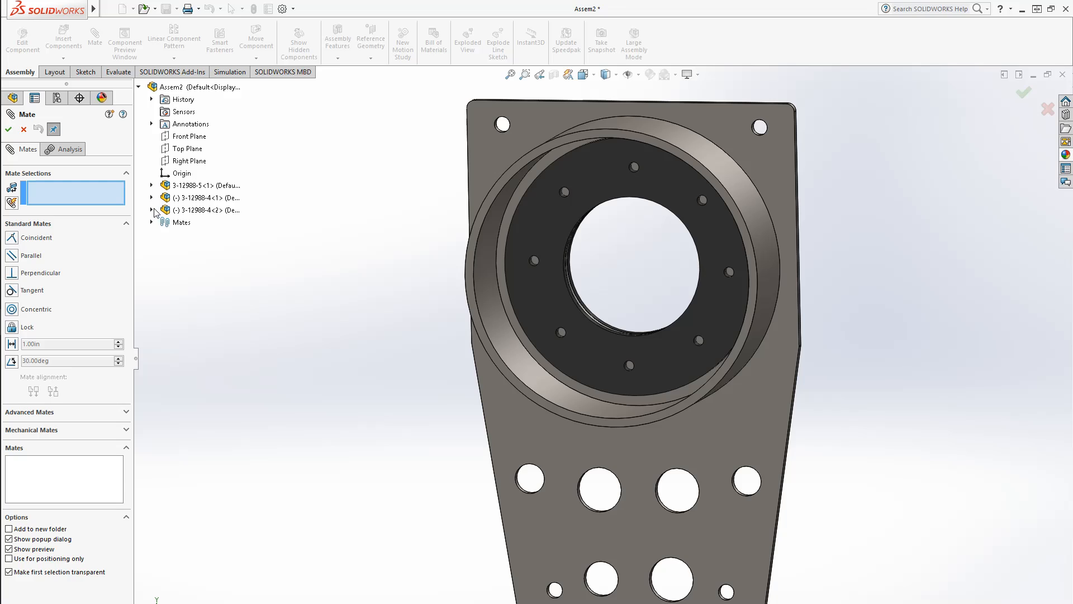
click(151, 197)
click(73, 195)
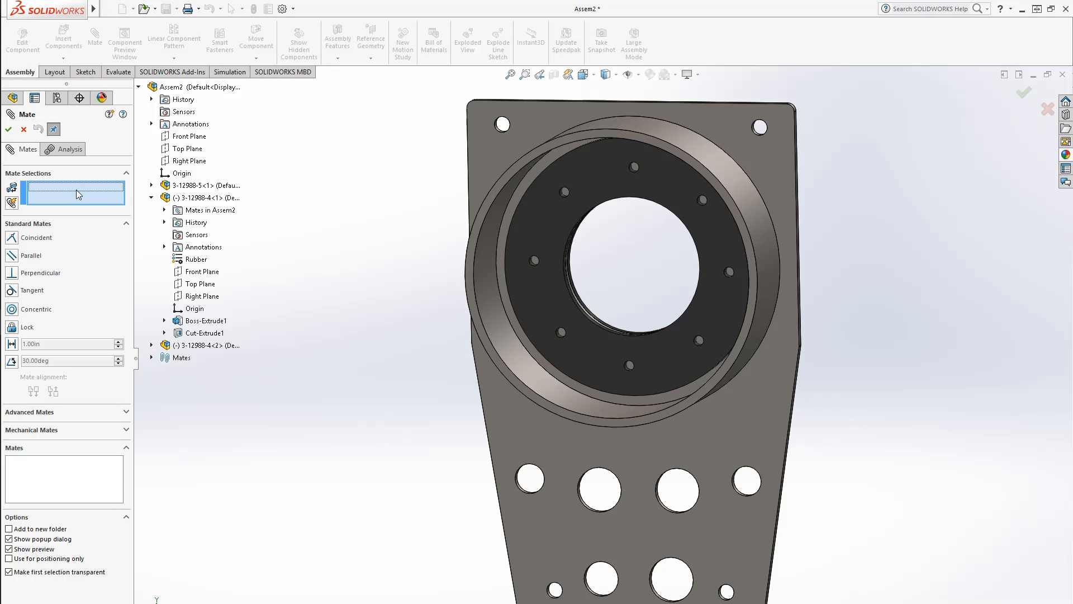
click(181, 150)
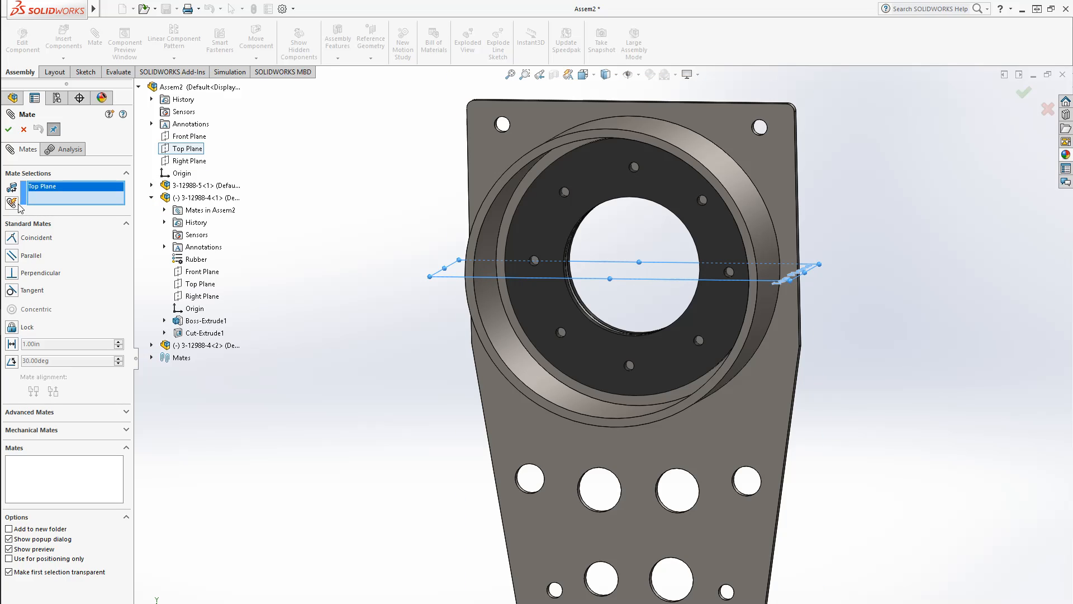
click(17, 205)
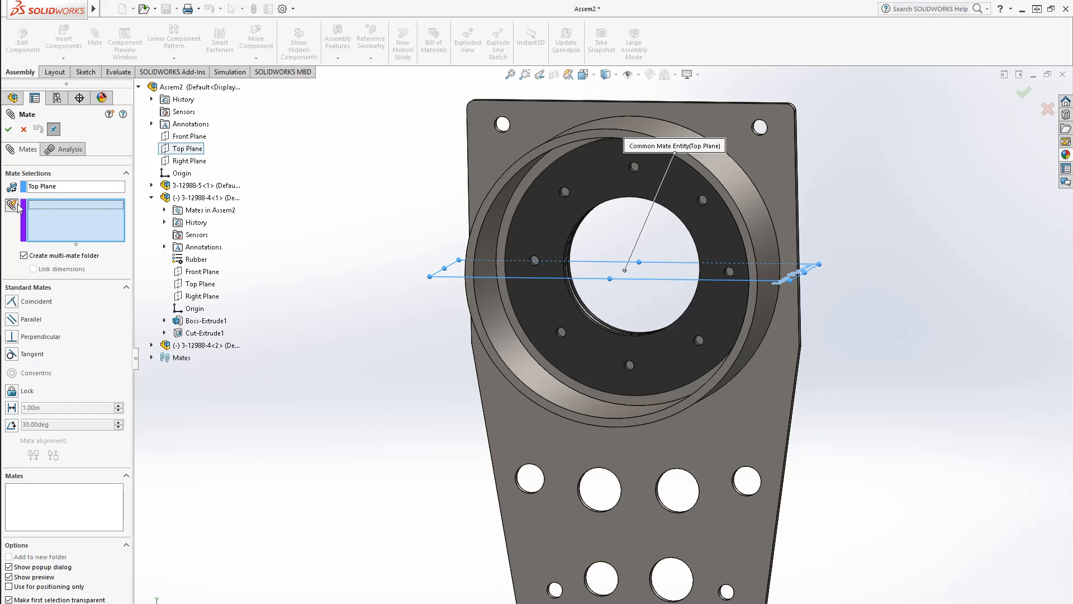
click(152, 345)
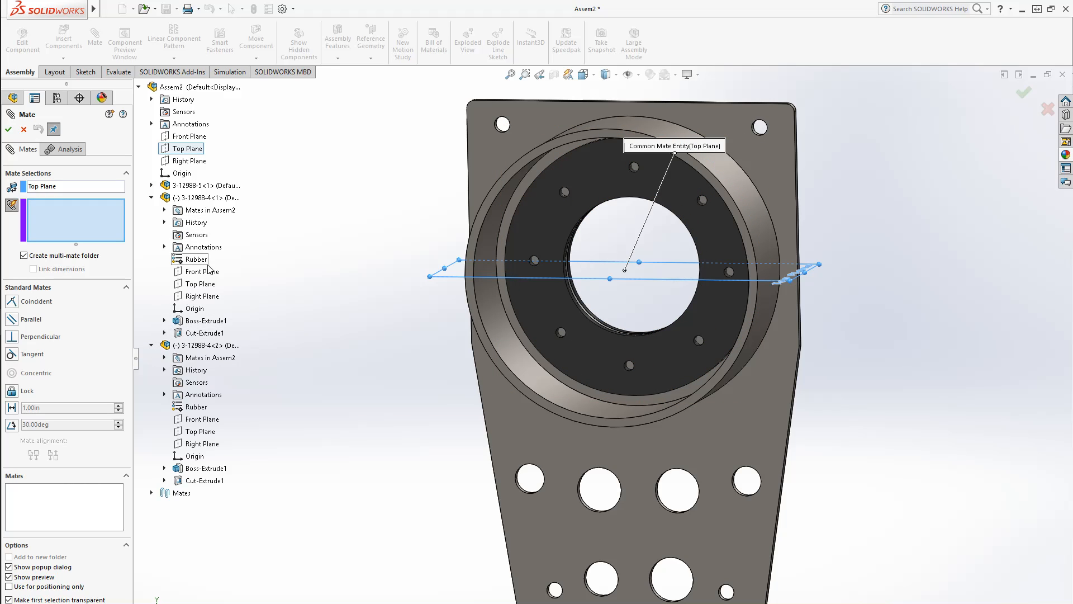
click(207, 284)
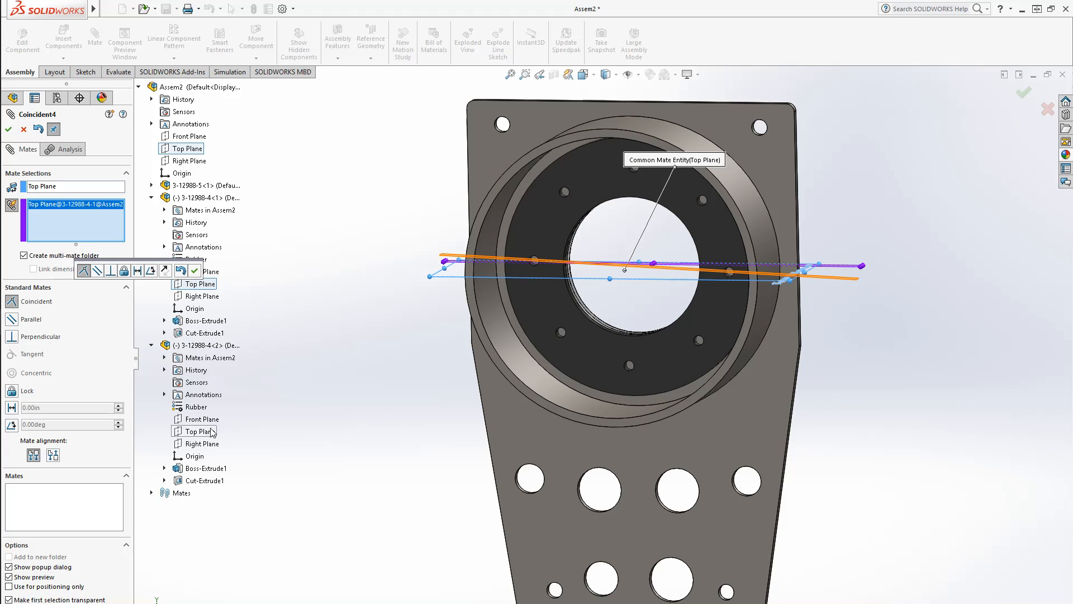
click(202, 431)
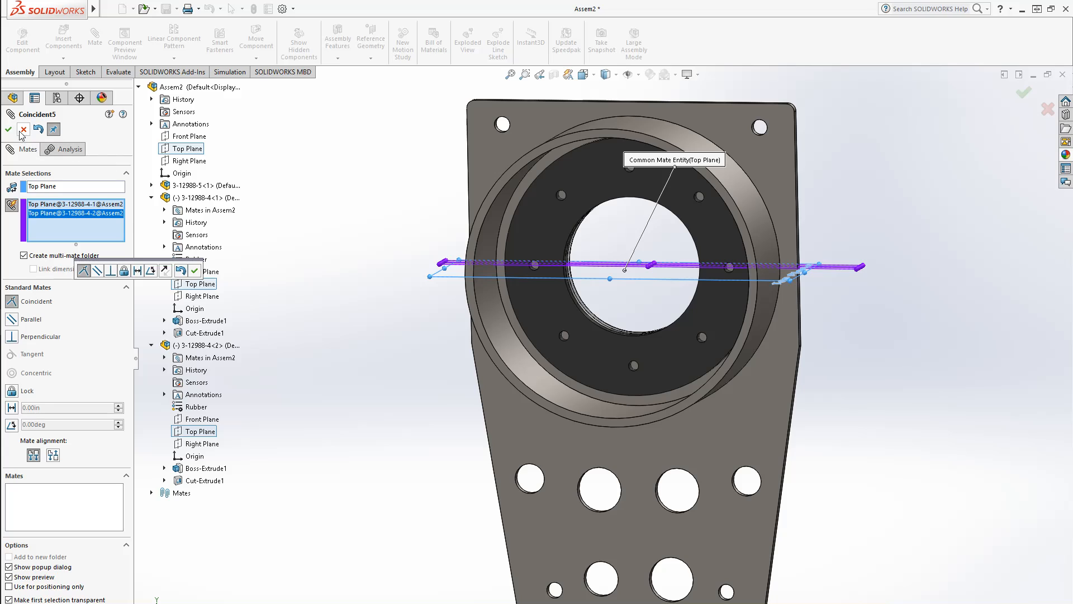
click(9, 129)
click(9, 129)
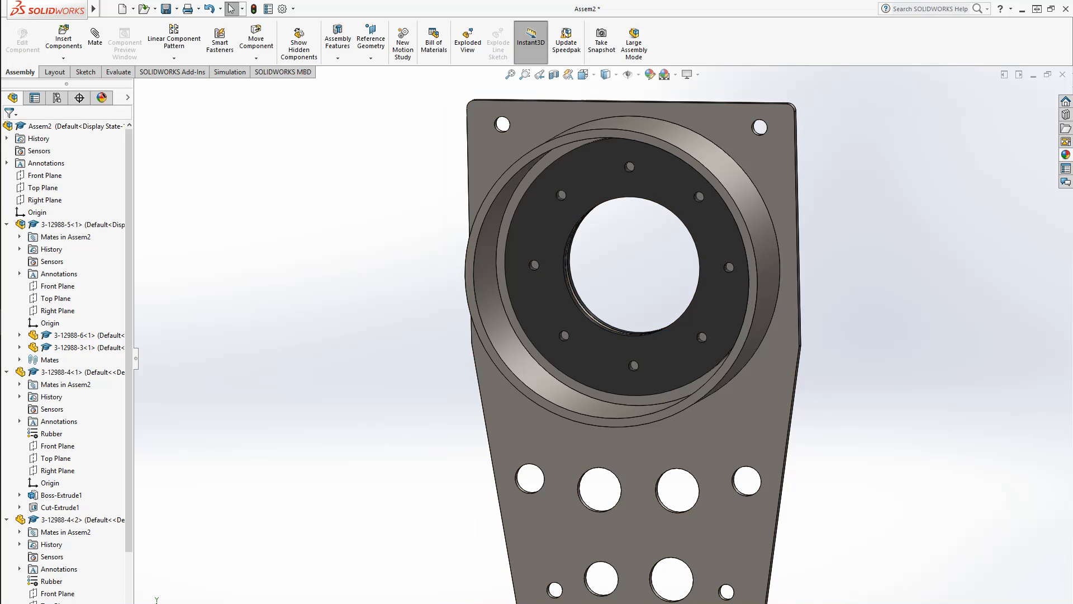
Save the assembly with a rebuild under the file name 3-12988
mouse_move(838, 490)
middle_down()
mouse_move(896, 434)
mouse_move(839, 472)
middle_up()
key(ctrl+s)
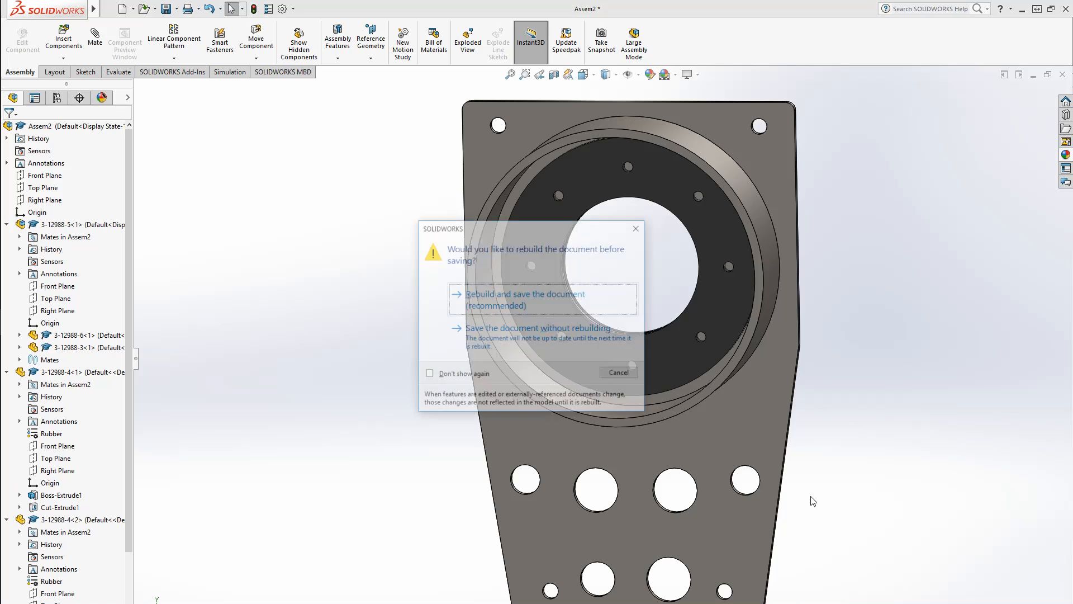
click(522, 291)
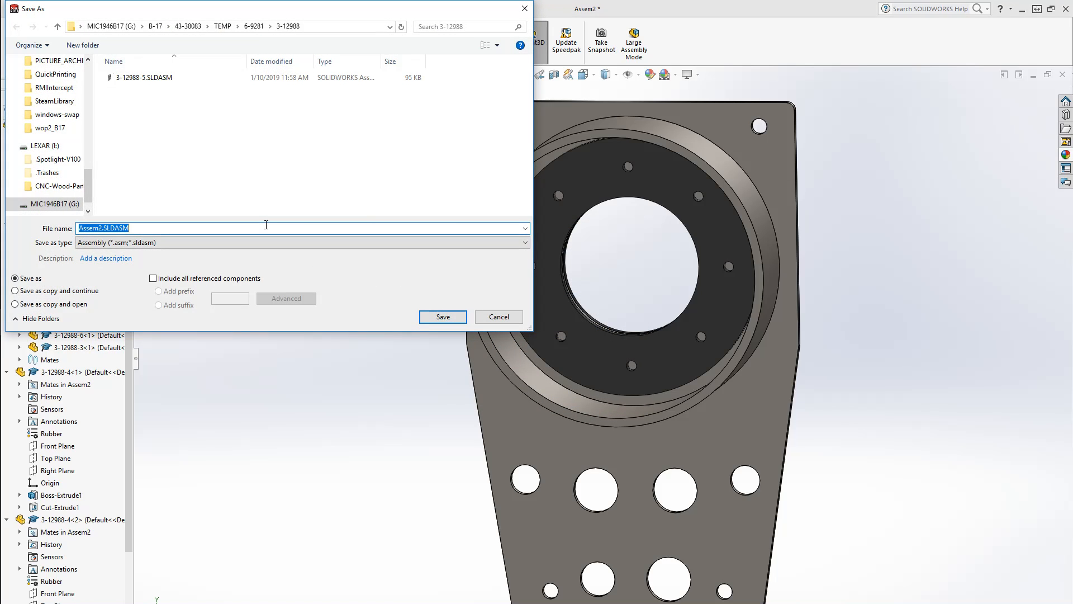
text(3-12988)
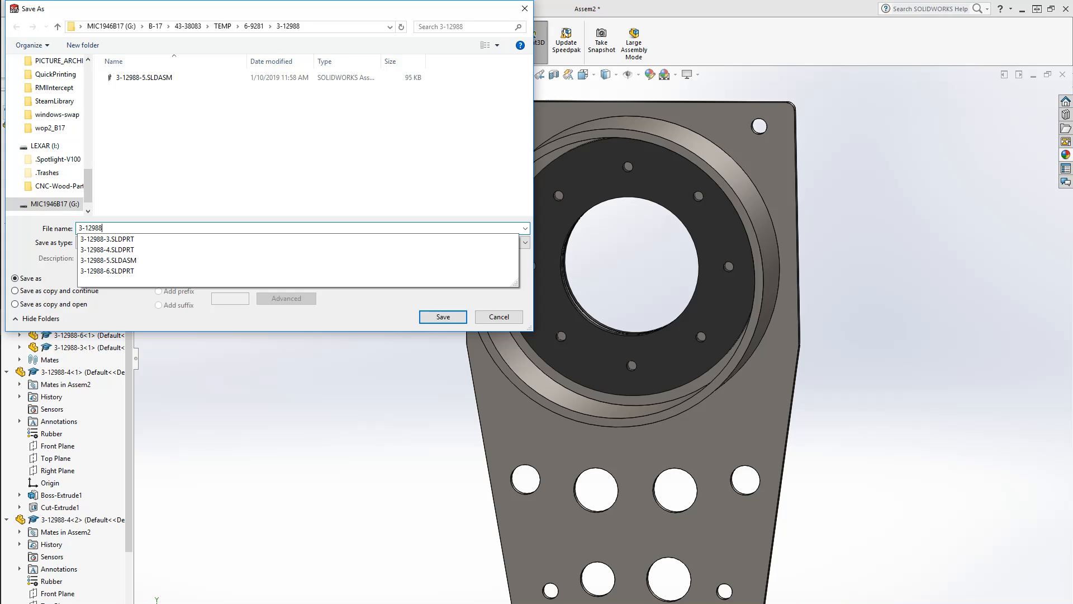
key(Return)
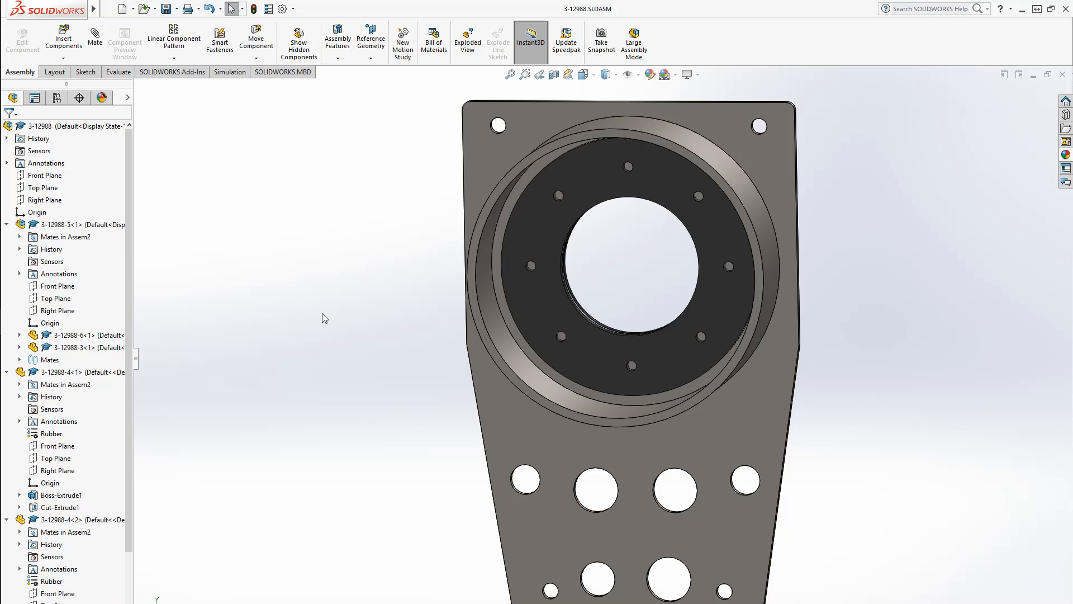
middle_drag(323, 316, 304, 374)
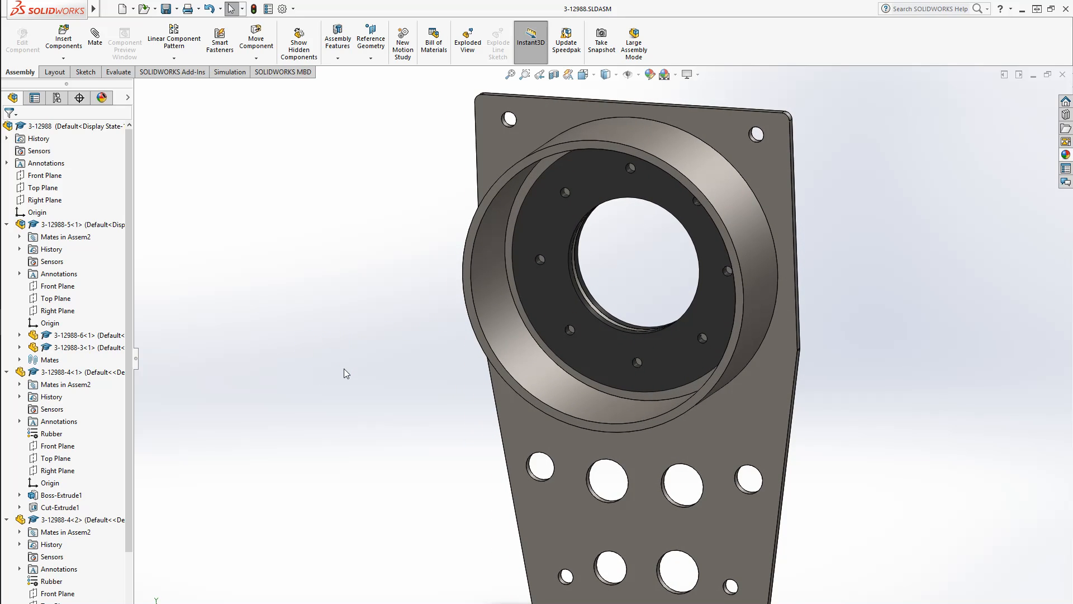
key(F1)
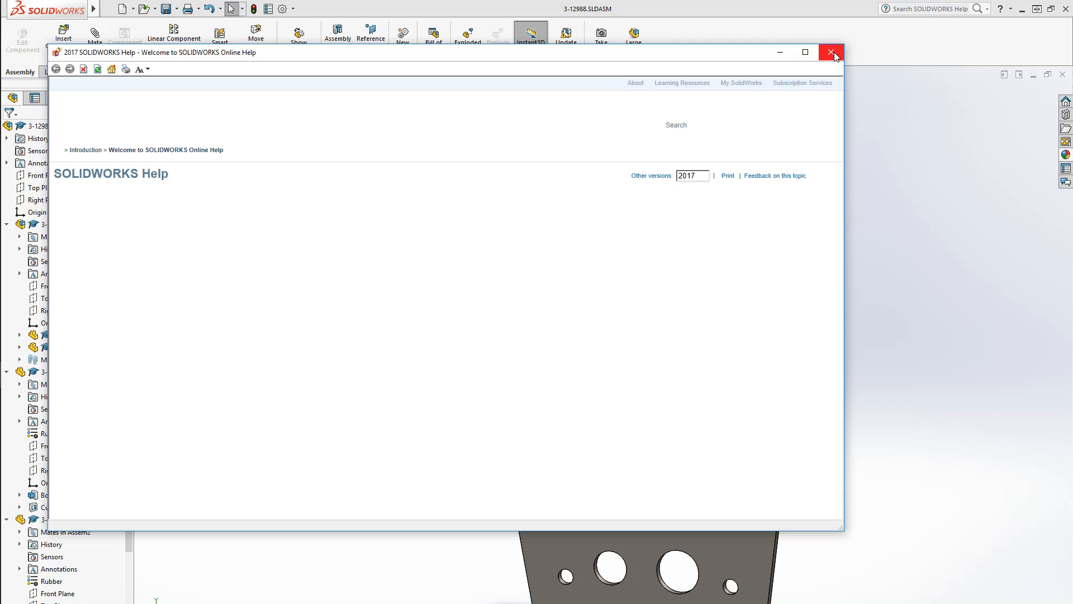
click(831, 53)
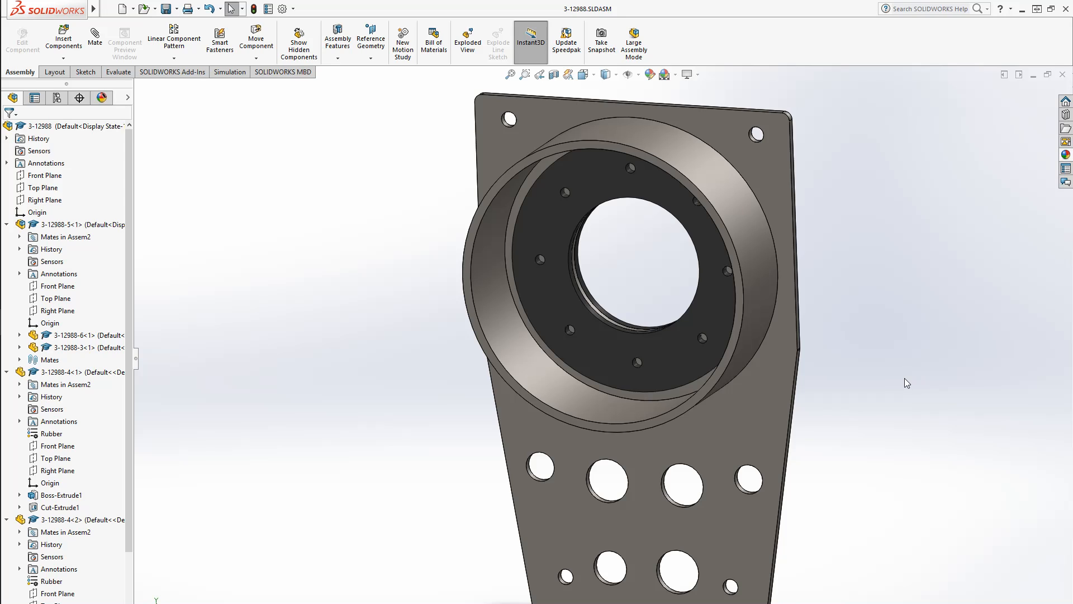
middle_drag(905, 378, 771, 376)
scroll(769, 363, down, 5)
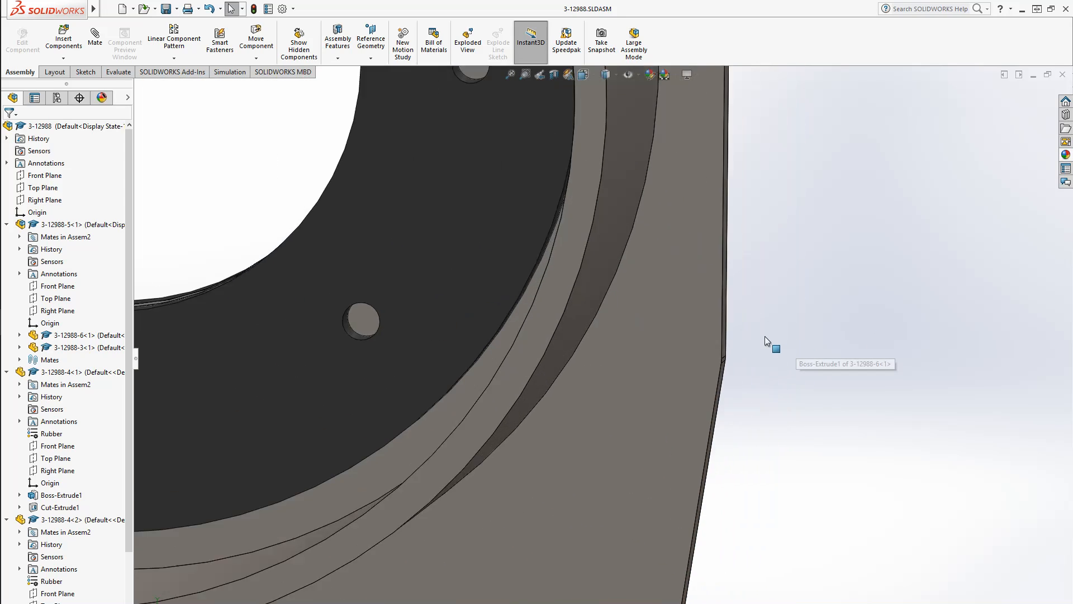
scroll(764, 337, up, 8)
middle_drag(652, 414, 714, 412)
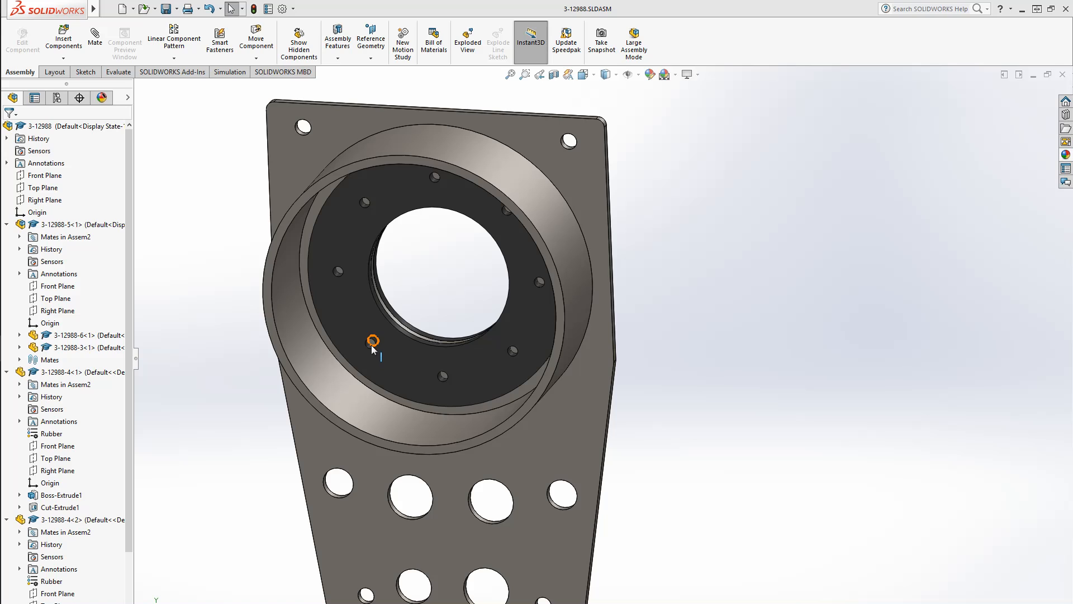
Select the 3-12988-6 mounting plate in the subassembly and edit that part in context
scroll(391, 346, down, 2)
click(431, 343)
scroll(432, 344, down, 2)
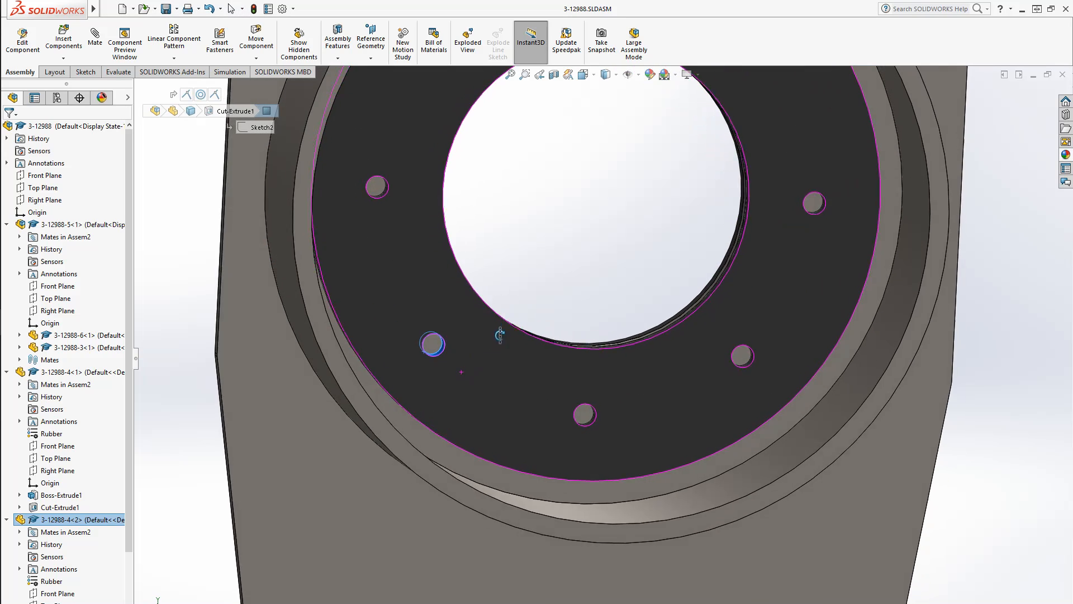
click(433, 345)
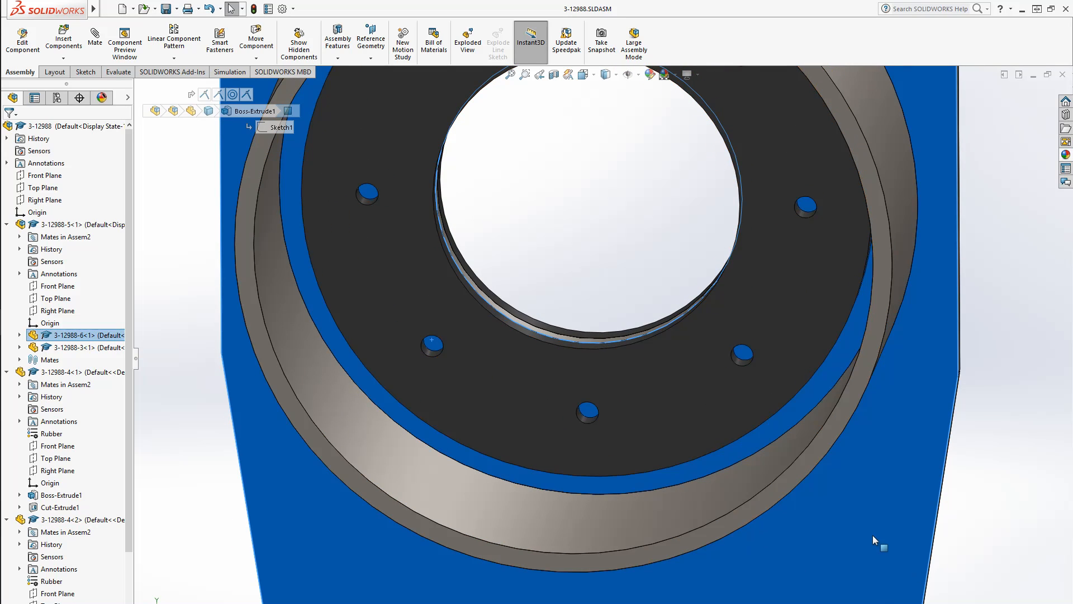
scroll(873, 535, up, 6)
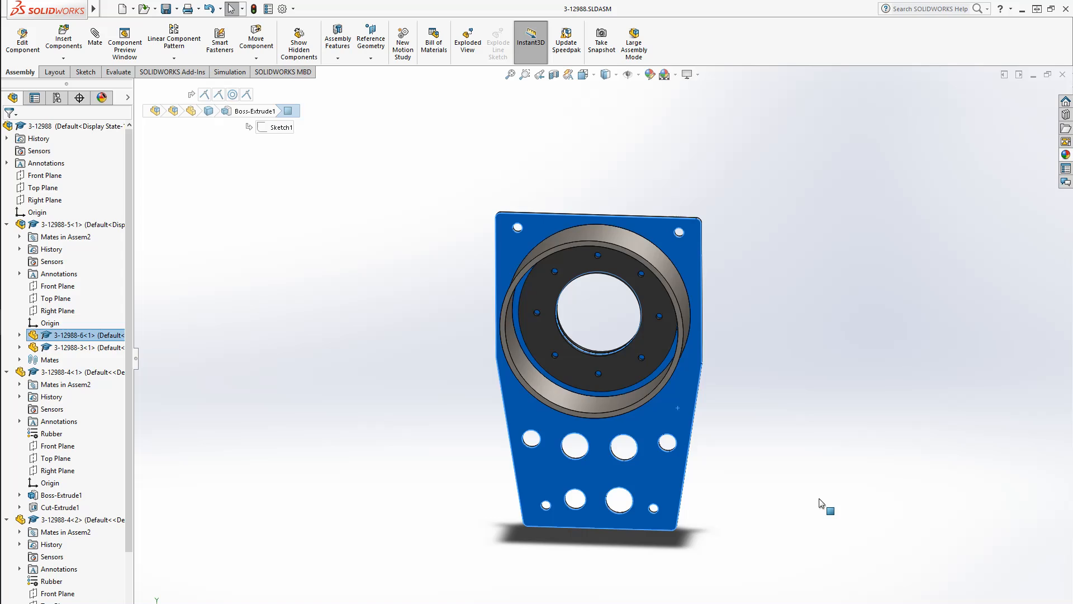
middle_drag(823, 505, 777, 482)
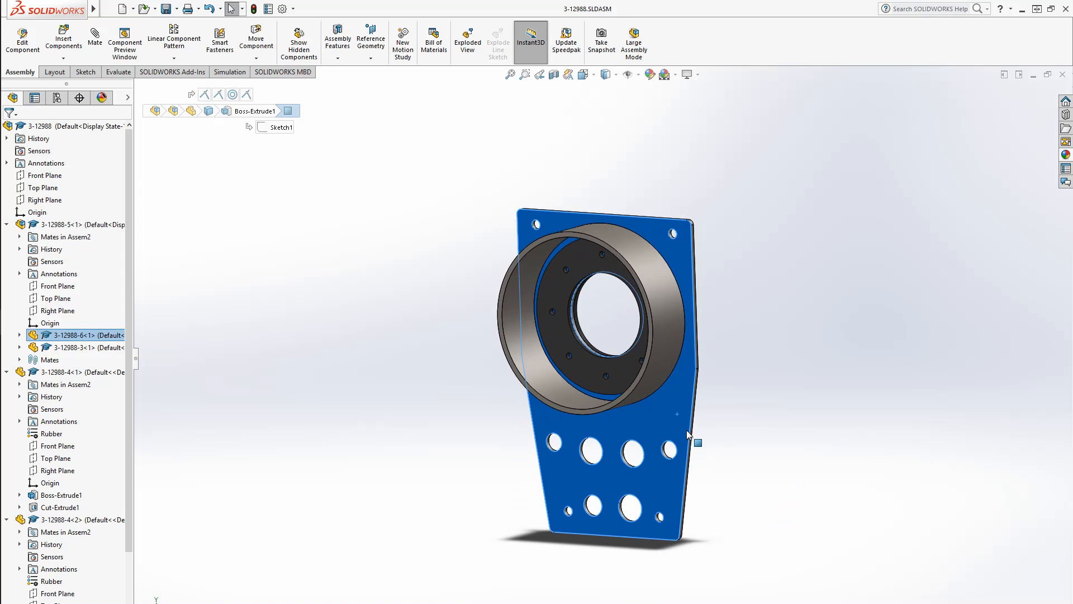
right_click(670, 404)
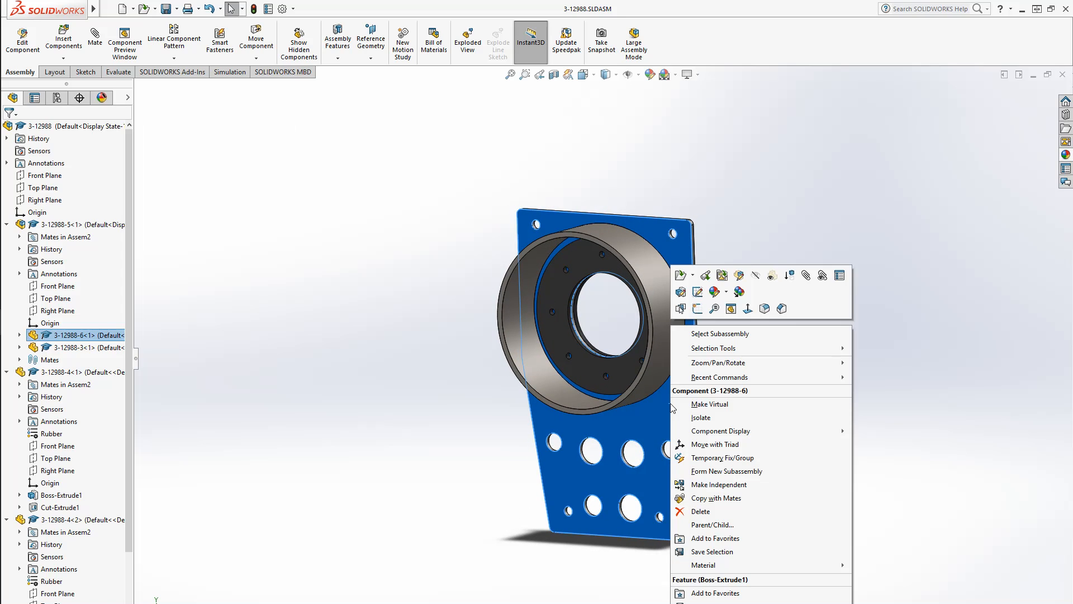
click(738, 275)
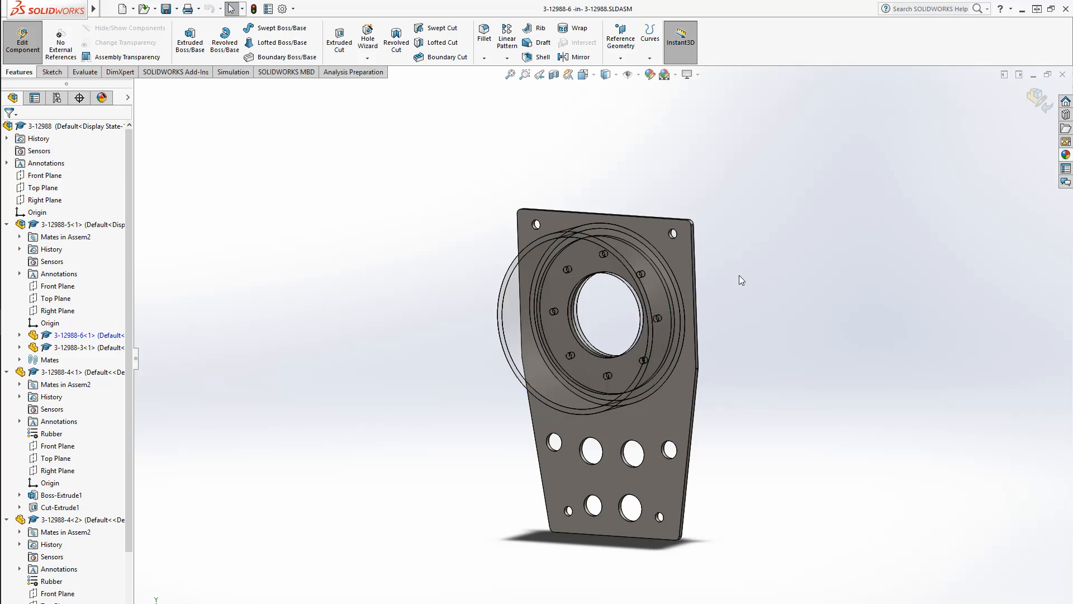
Start a new sketch on the front face of the 3-12988-6 plate
middle_drag(743, 371, 784, 440)
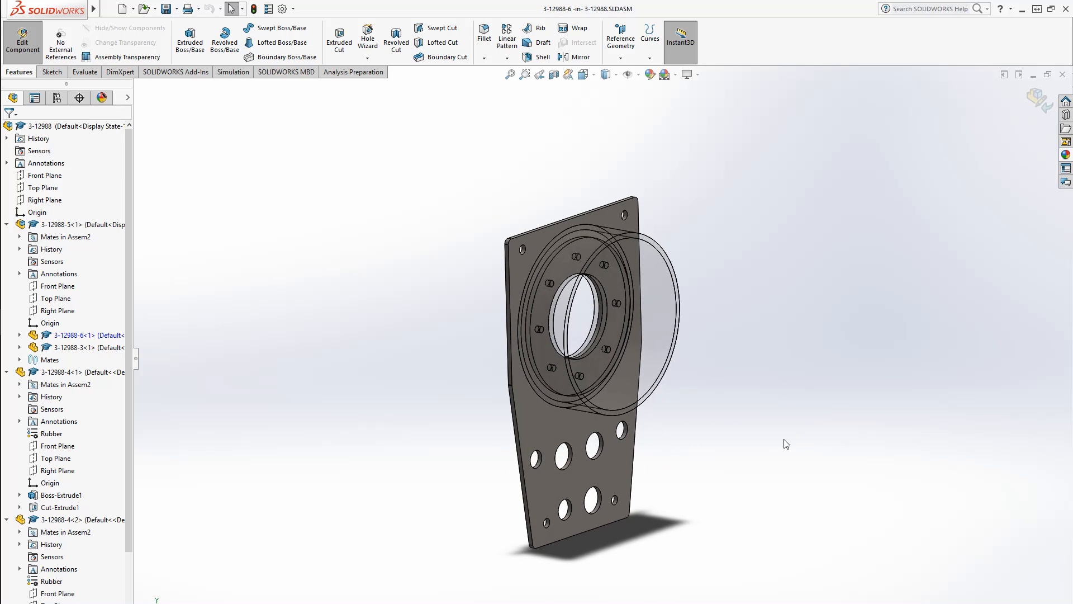
click(52, 71)
click(184, 35)
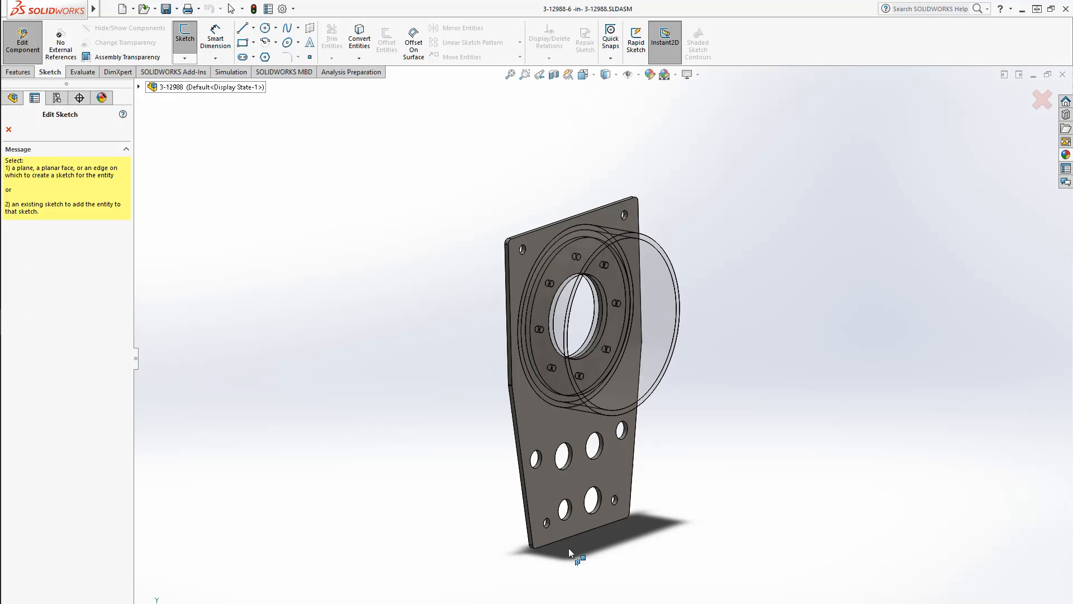
click(551, 415)
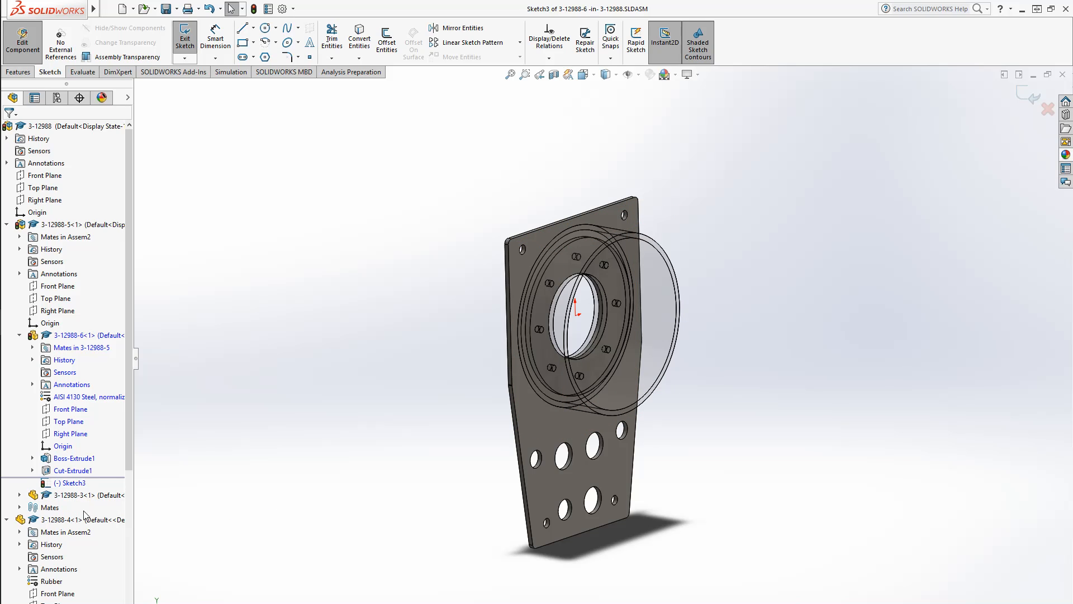
Orient the new sketch face-on and start Convert Entities to copy the plate's edges into it
right_click(46, 484)
click(72, 468)
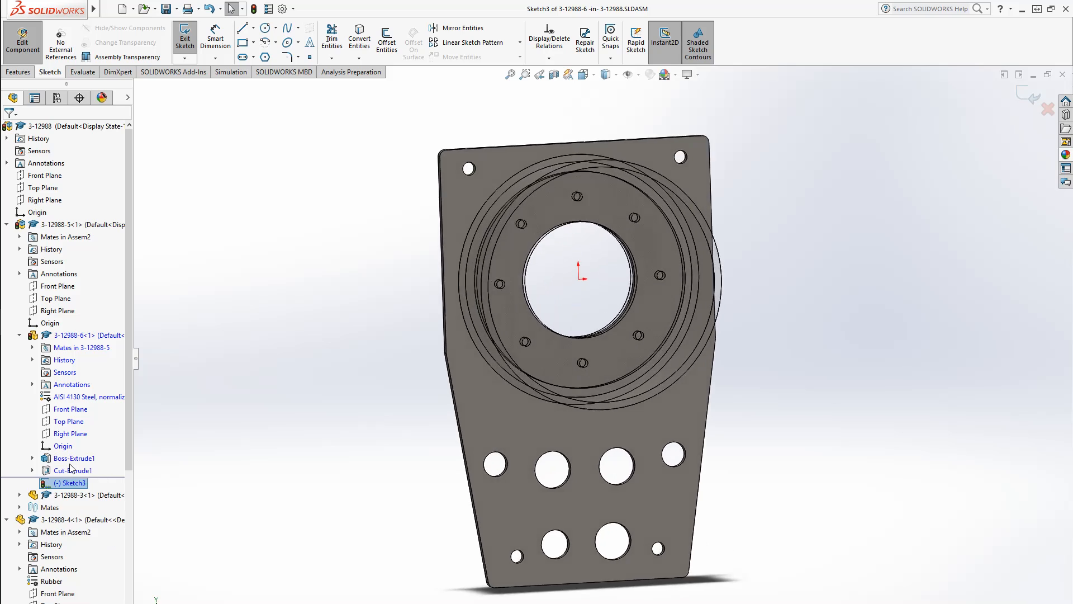
middle_drag(314, 450, 465, 450)
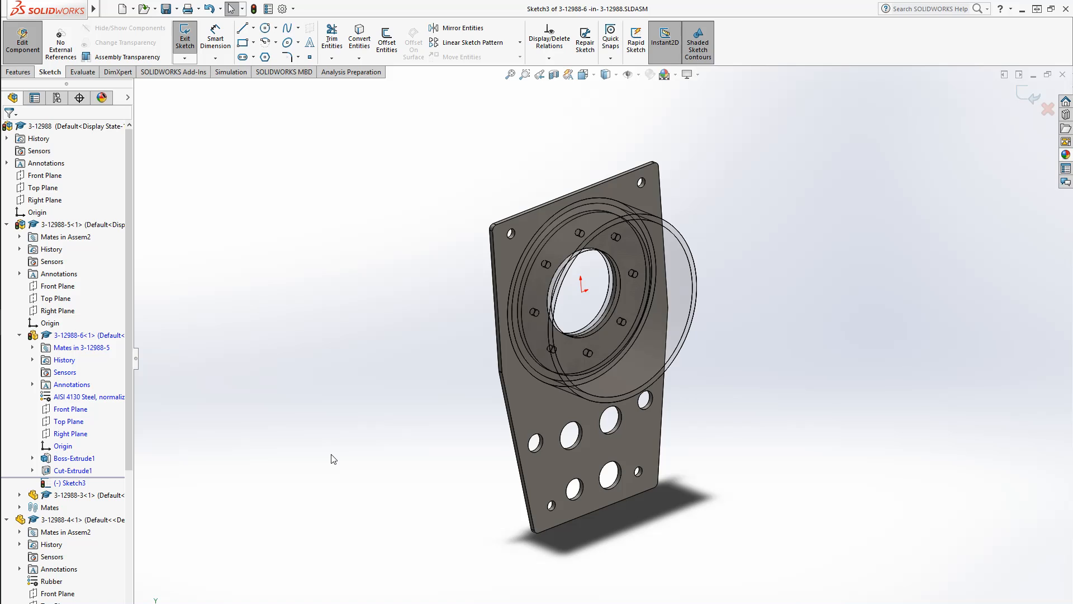
key(space)
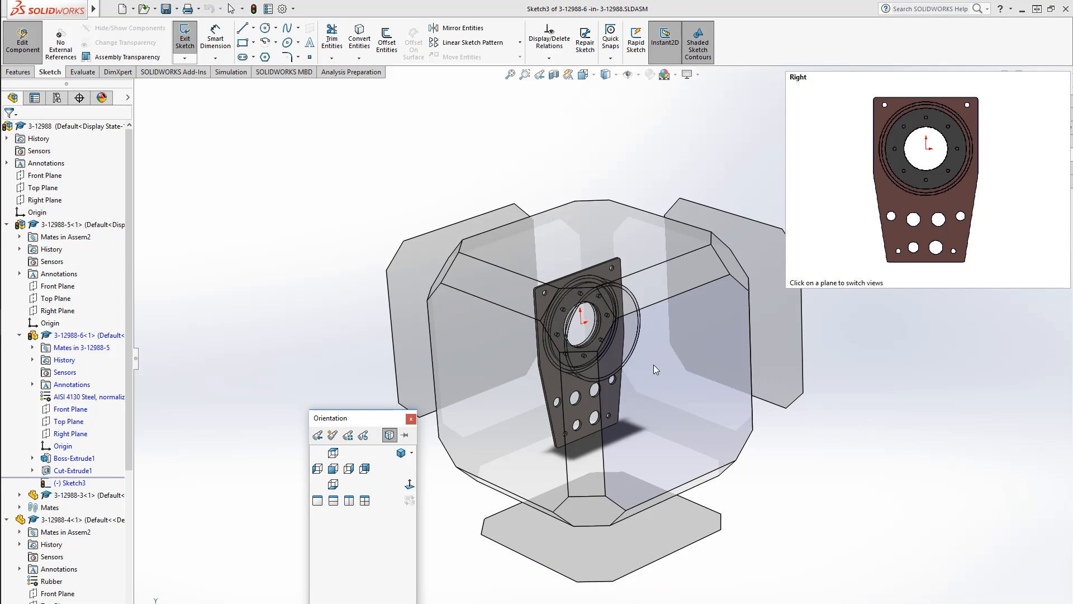
click(653, 364)
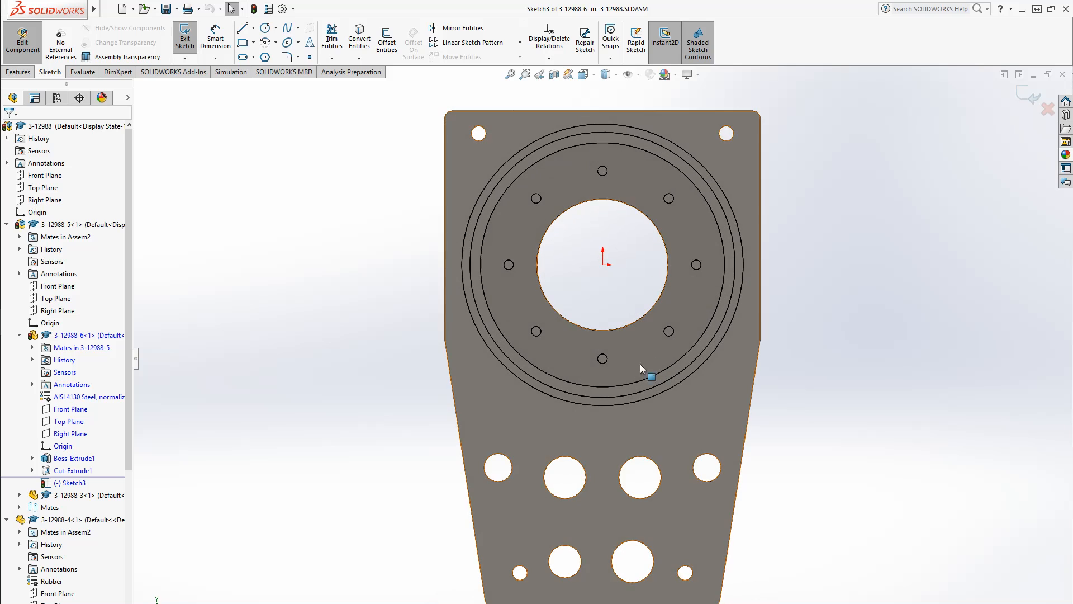
scroll(626, 281, down, 3)
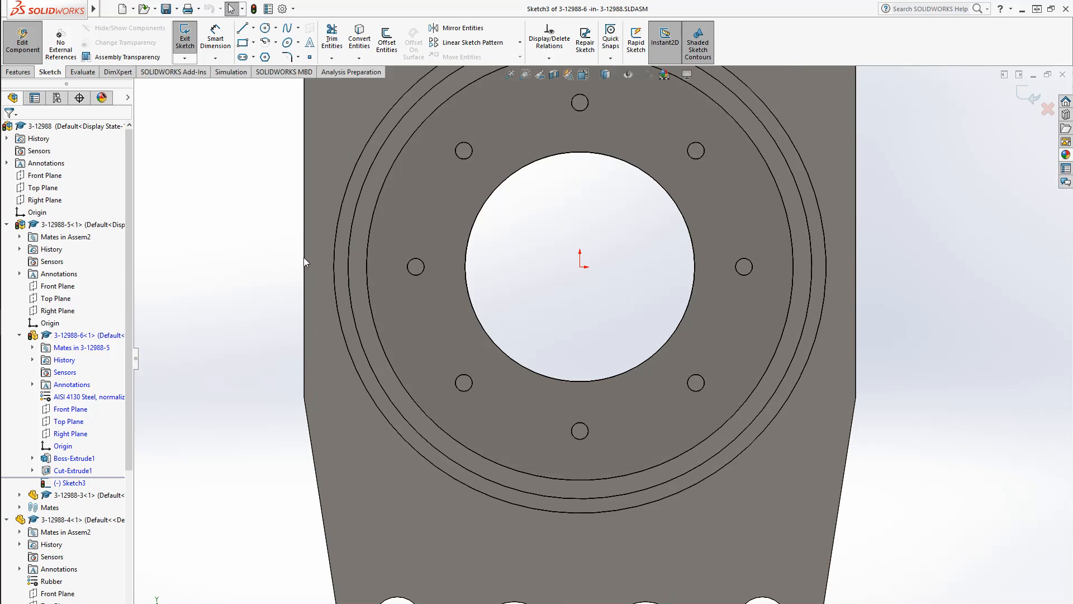
scroll(630, 263, up, 3)
scroll(631, 262, down, 4)
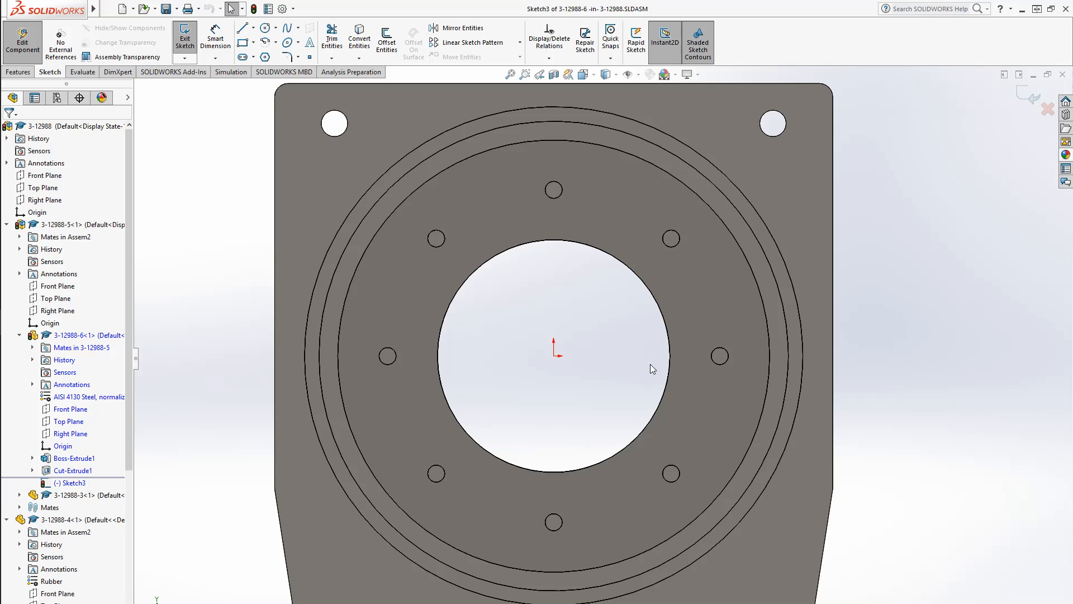
click(354, 40)
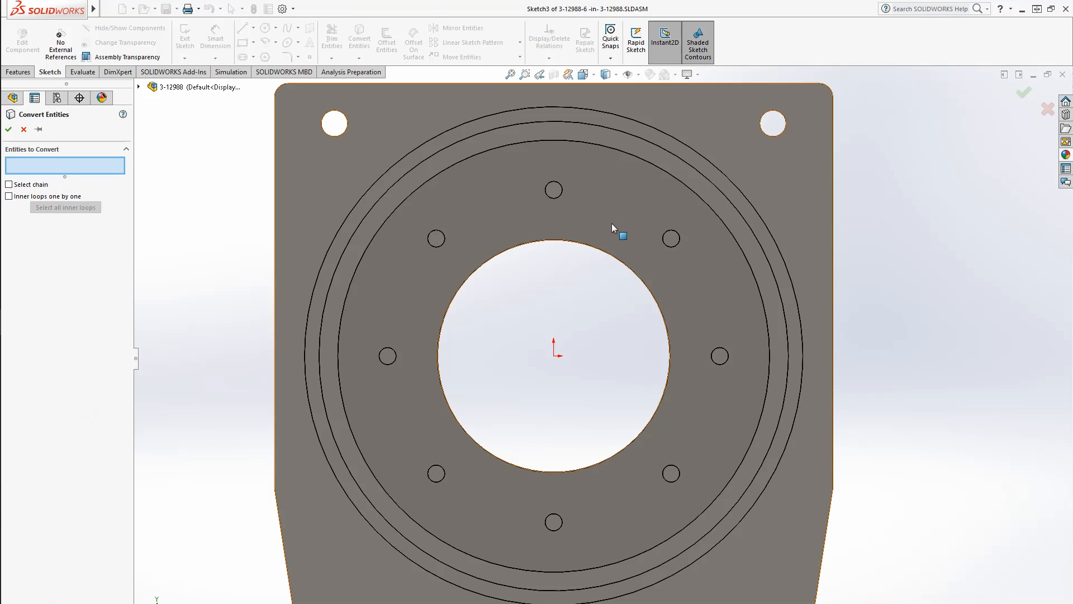
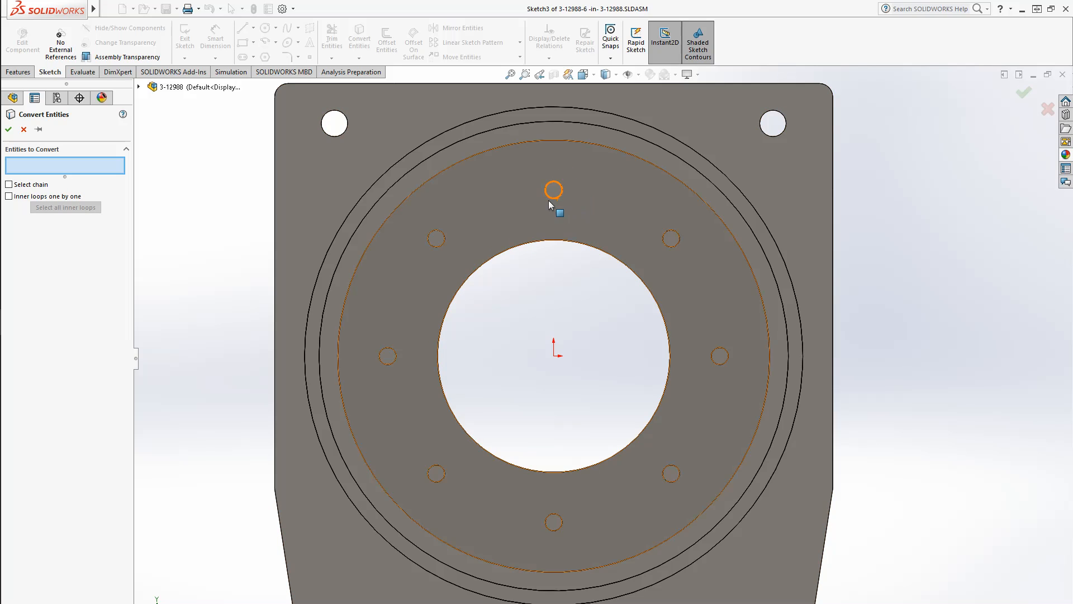
click(555, 201)
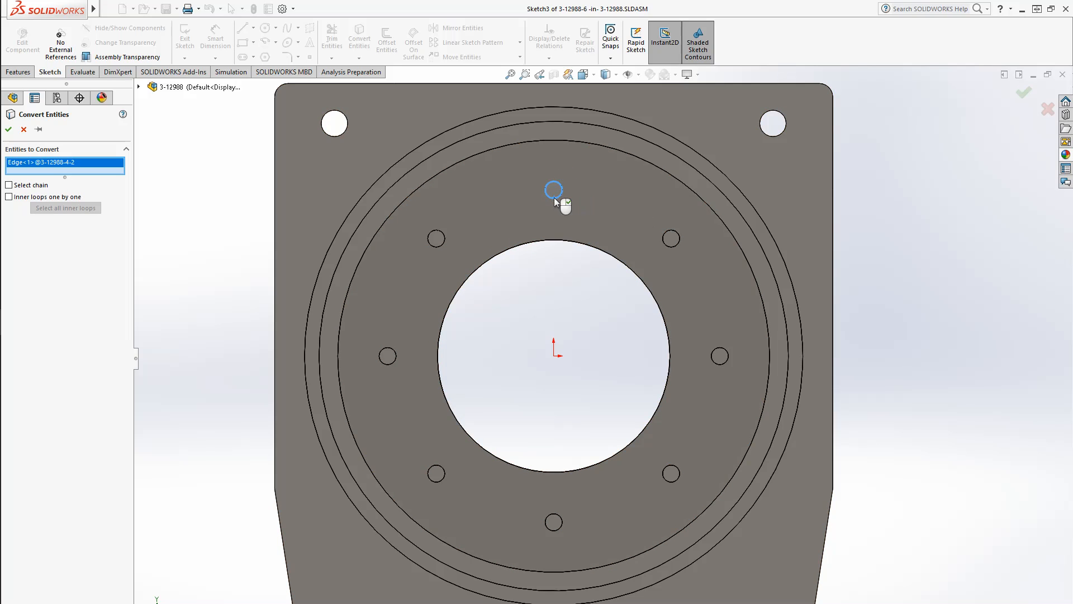
click(677, 247)
click(678, 247)
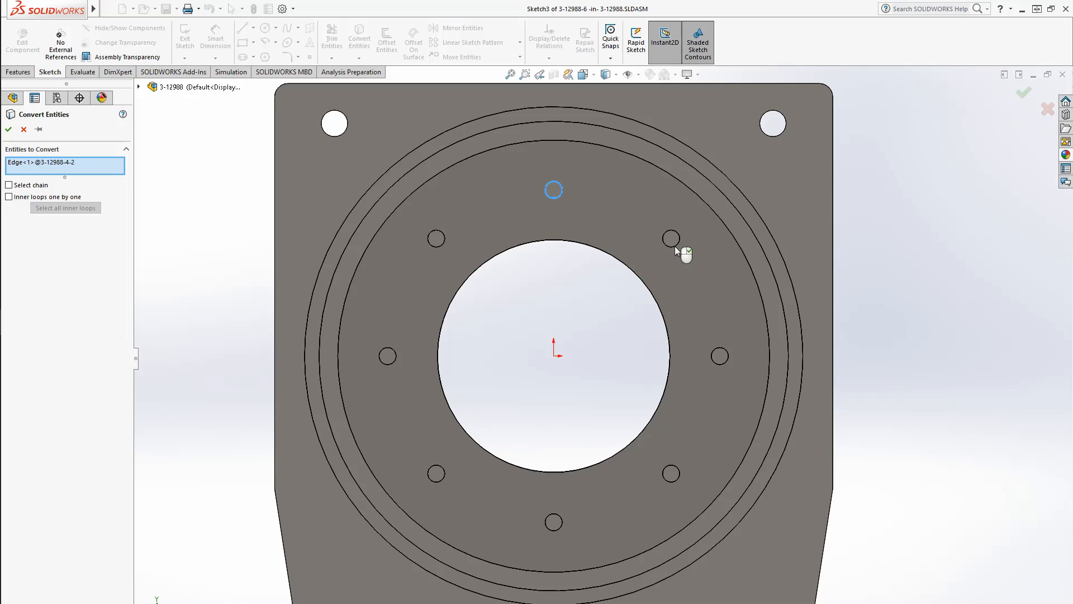
click(558, 198)
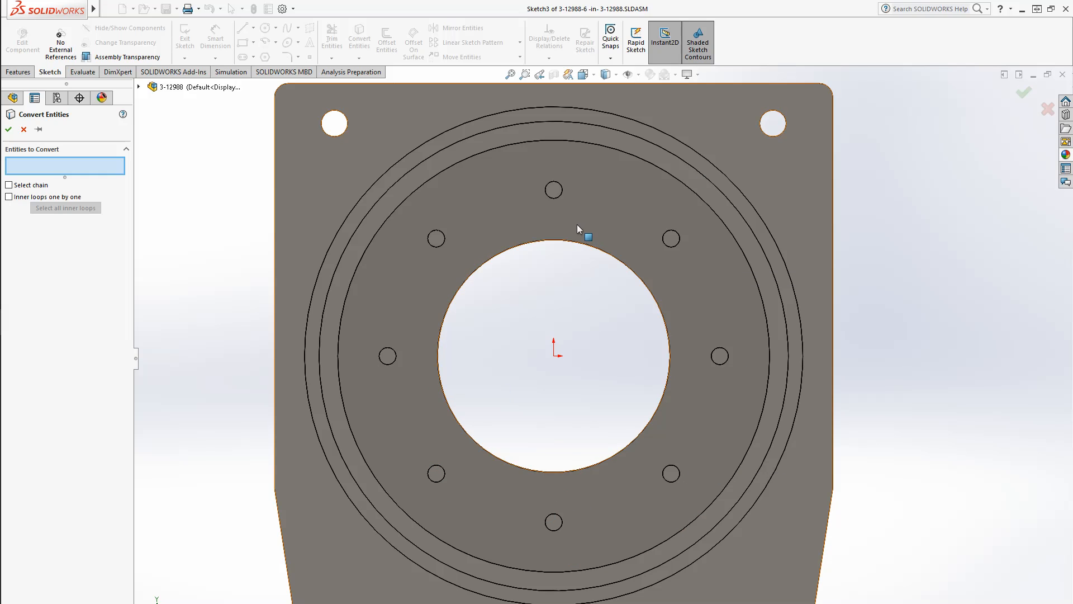
Convert the inner loops of the plate's face, the central bore and eight small holes, into the sketch
click(603, 206)
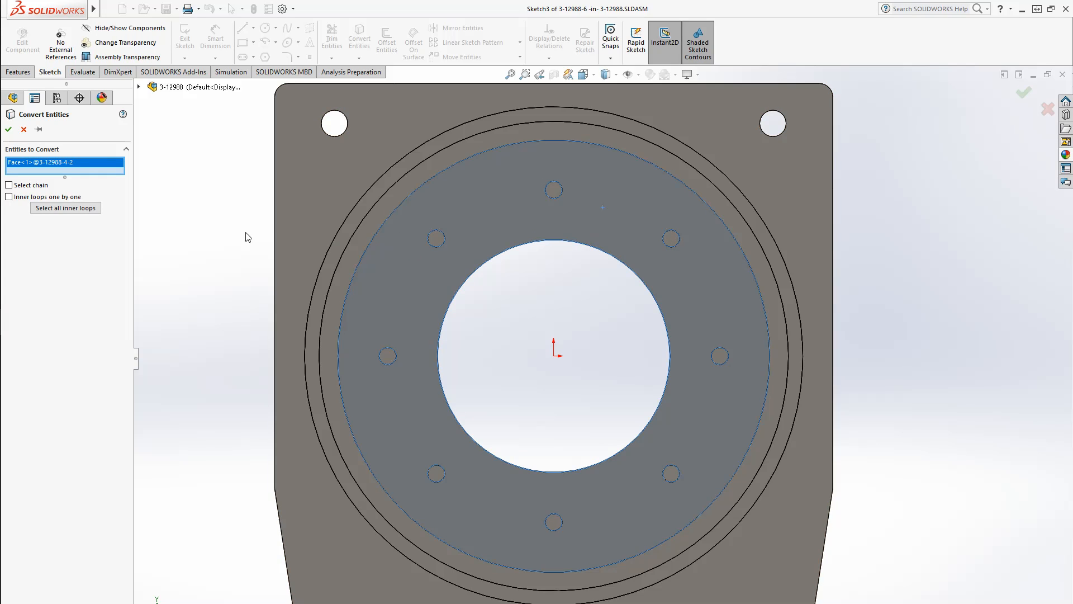
click(66, 208)
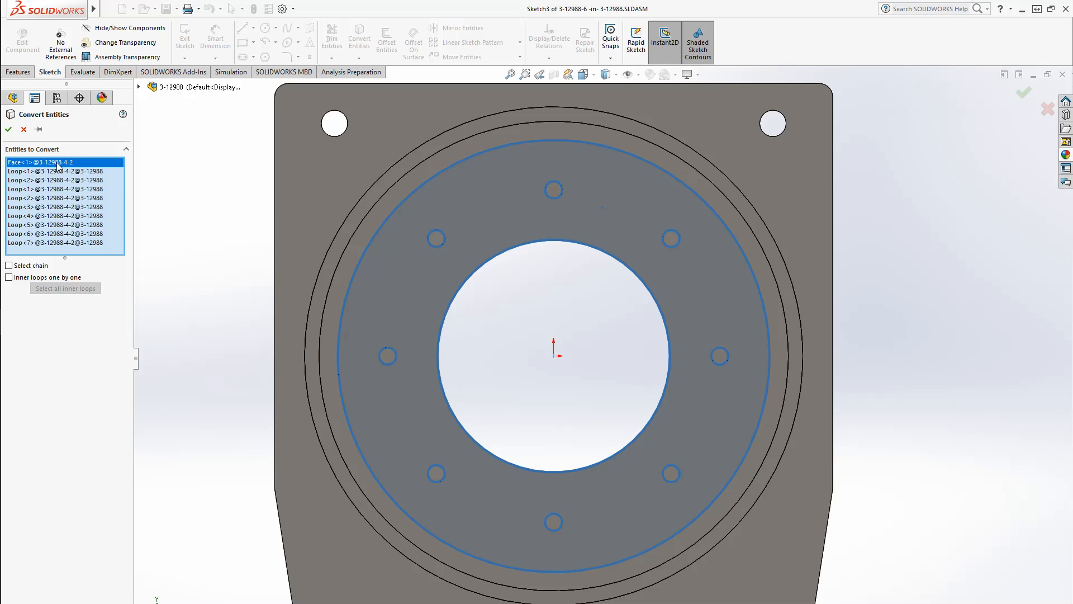
key(Delete)
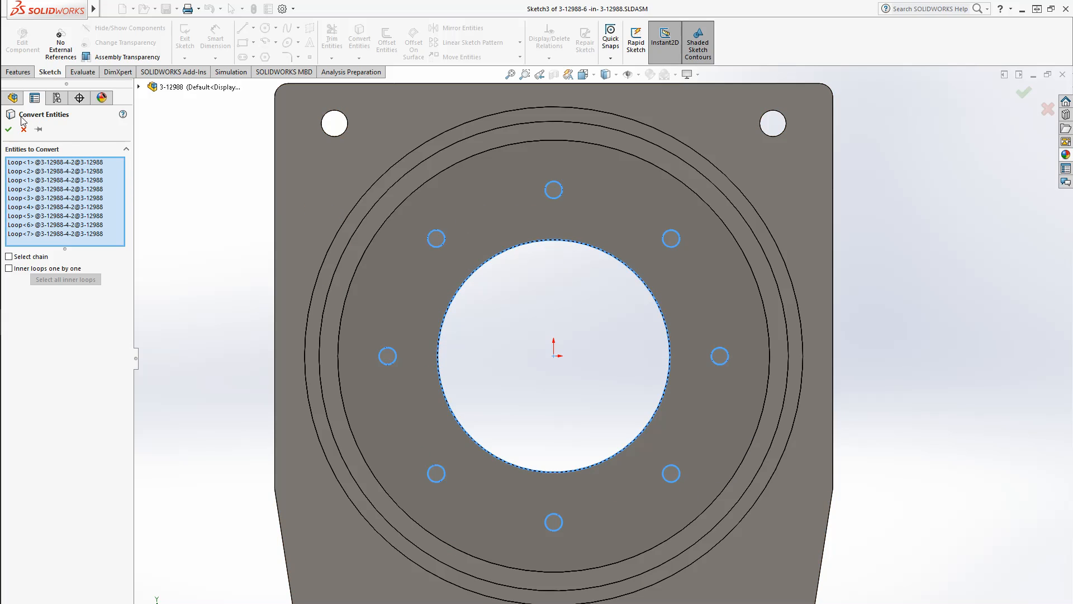
click(9, 130)
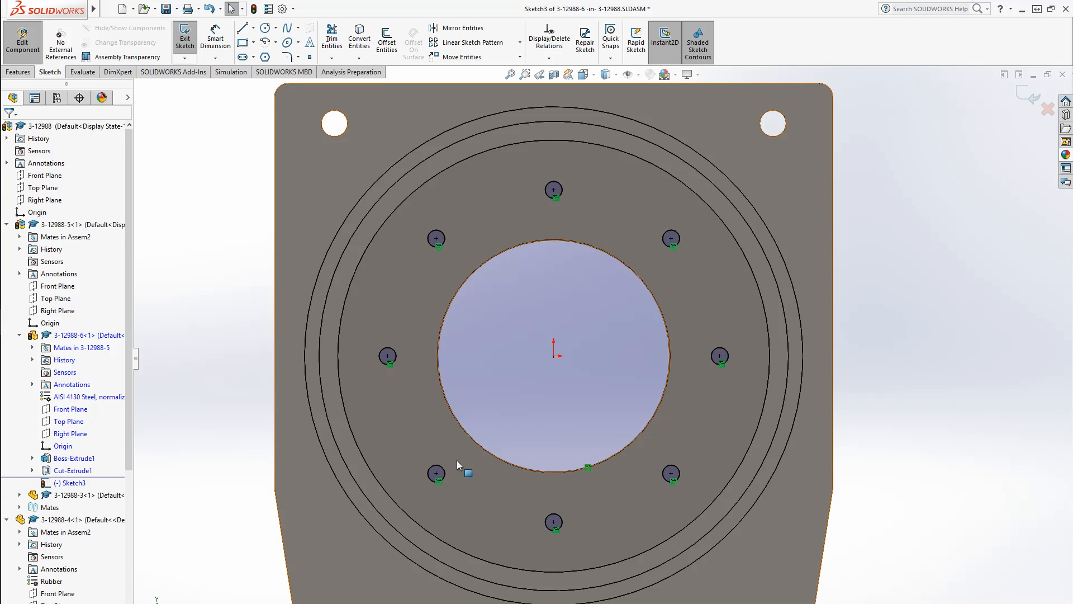
Cut the converted bore and eight holes through all of the 3-12988-6 plate with Extruded Cut
click(17, 72)
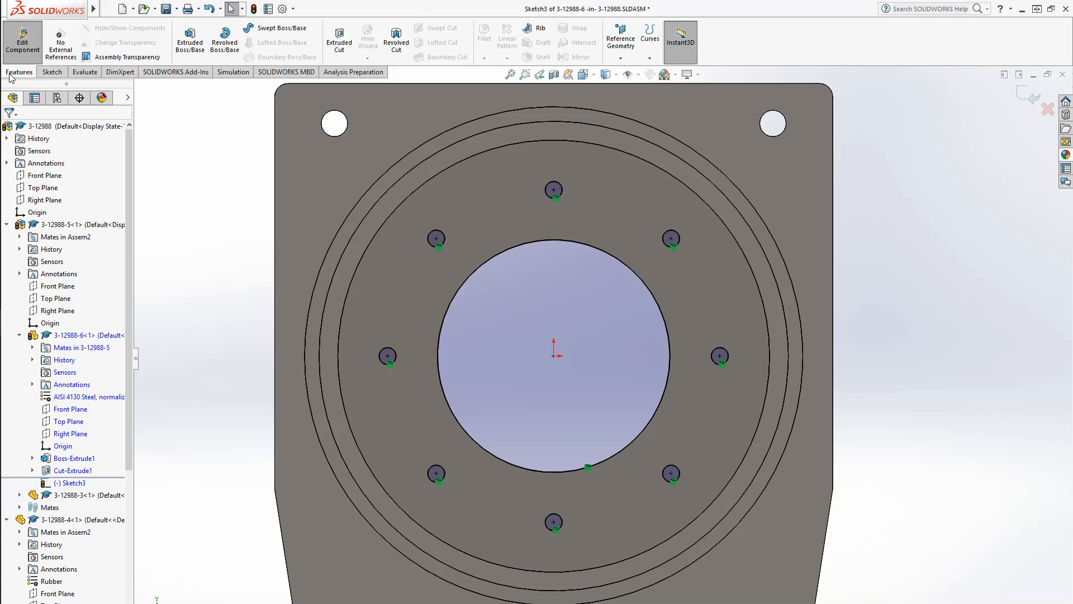
click(339, 39)
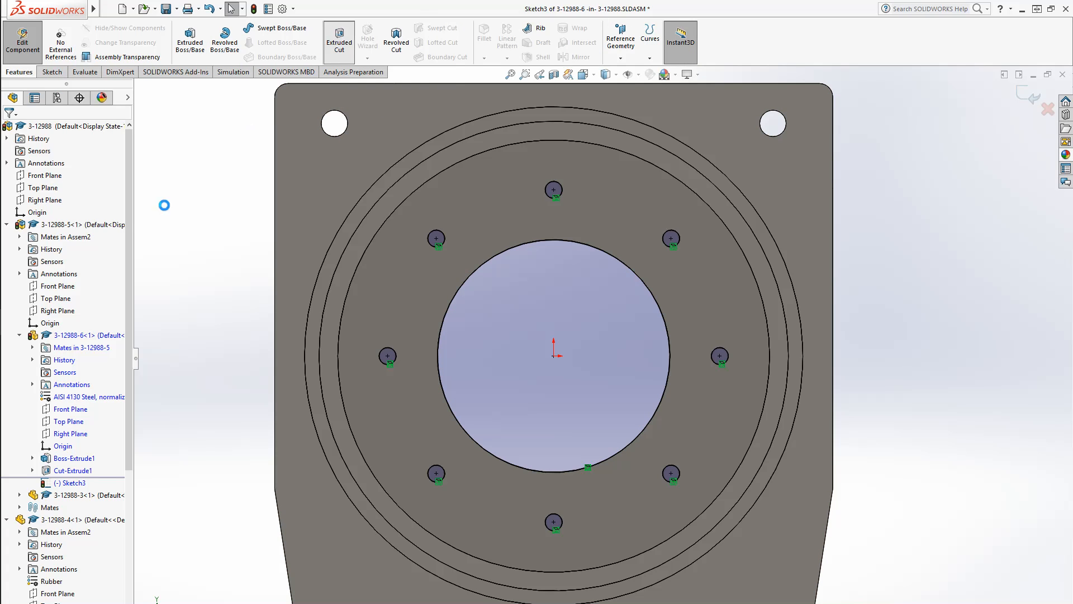
click(73, 196)
click(56, 211)
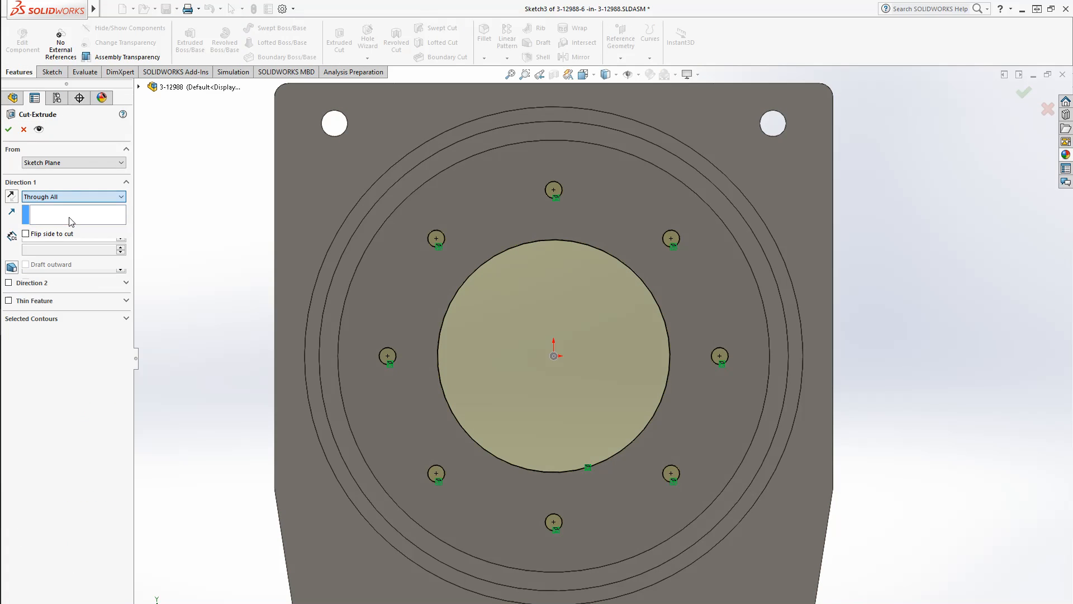
click(7, 129)
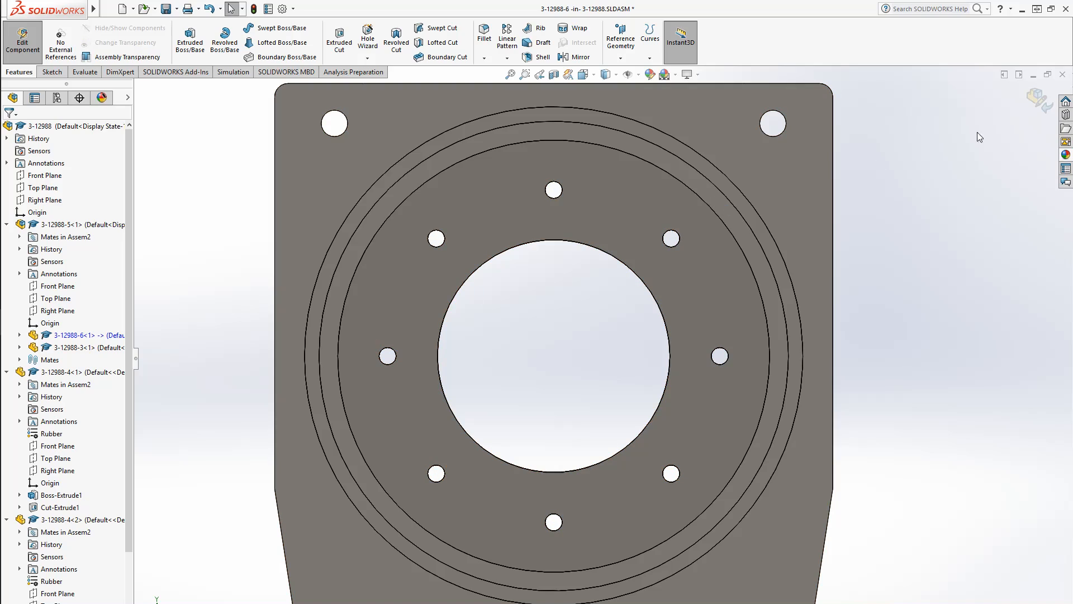
Return from part editing to the assembly and save all modified documents
click(1038, 100)
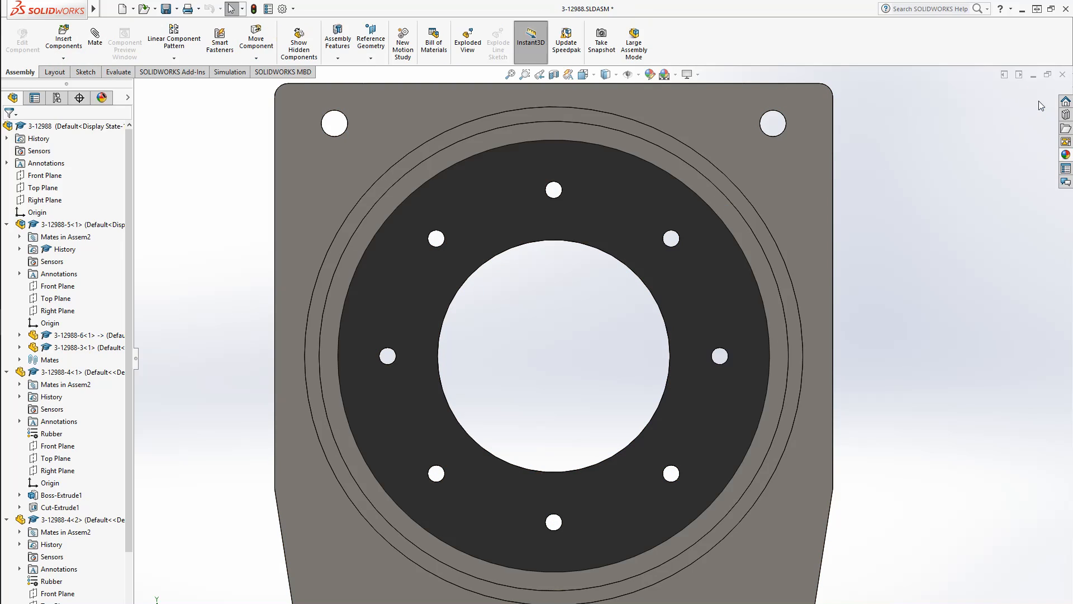
middle_drag(681, 352, 588, 445)
middle_drag(565, 396, 559, 407)
key(ctrl+s)
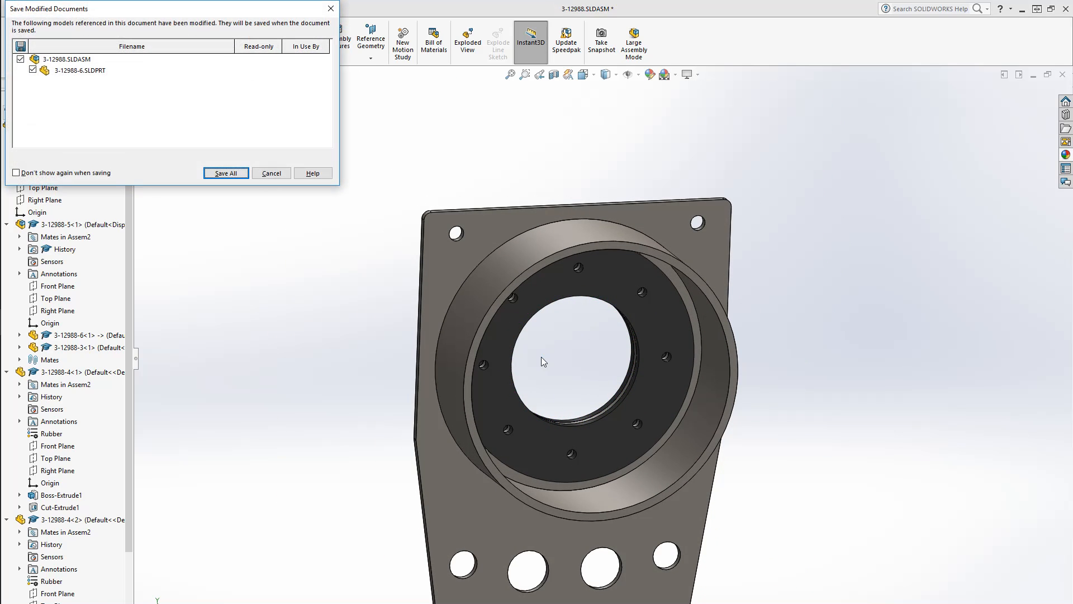
click(225, 173)
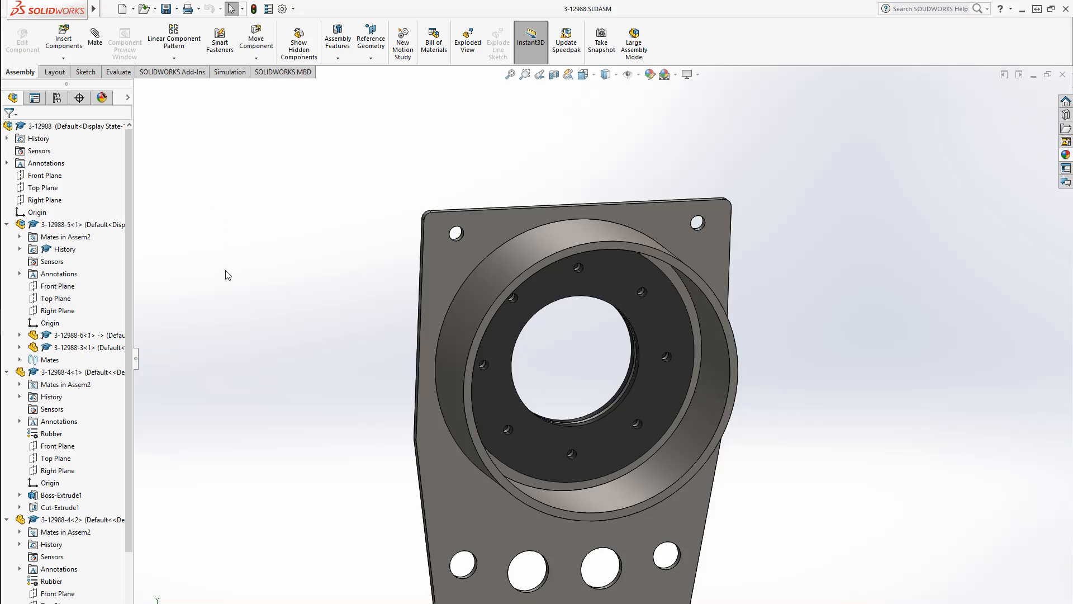
Switch to the scanned drawing and examine the section A-A detail of the AN 24-10 bolt and tube
key(alt+Tab)
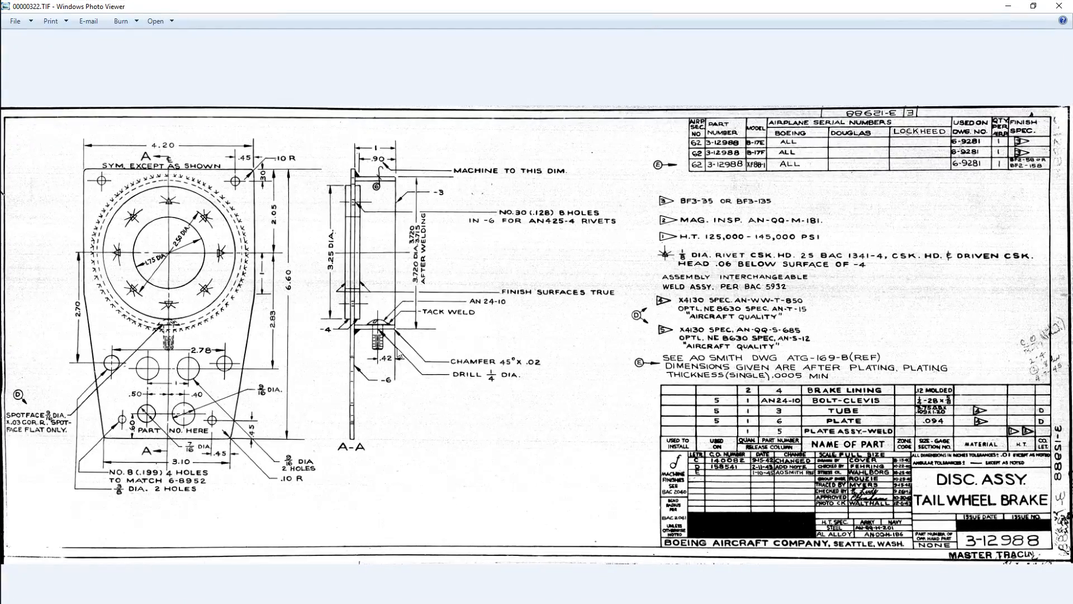
scroll(398, 352, up, 4)
scroll(383, 340, up, 2)
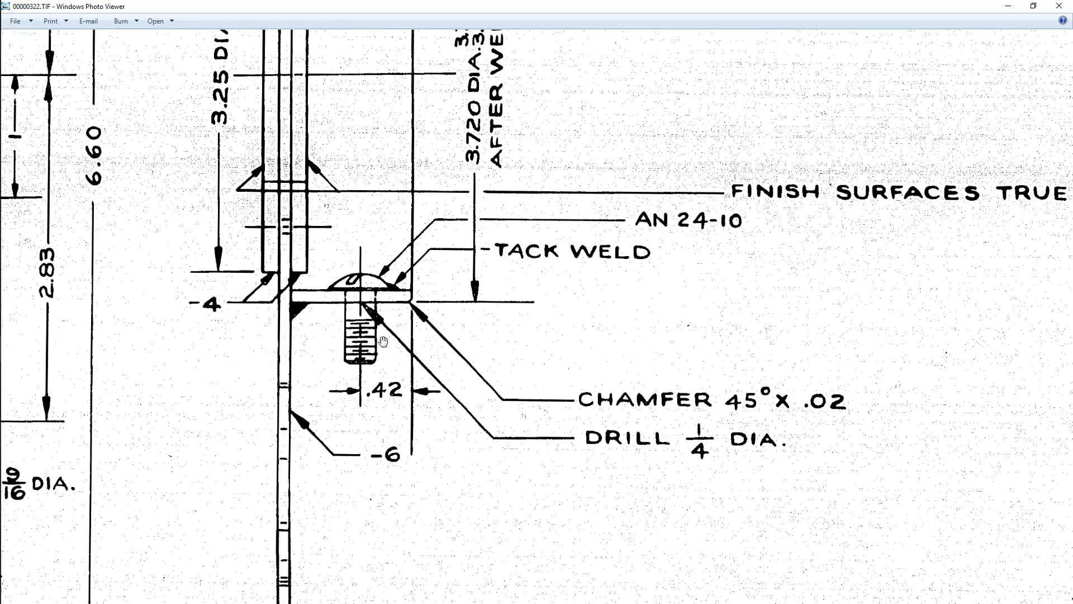
drag(432, 320, 392, 352)
drag(690, 418, 470, 425)
drag(576, 402, 200, 376)
mouse_move(699, 395)
mouse_down()
mouse_move(192, 376)
mouse_move(917, 410)
mouse_up()
drag(74, 431, 424, 441)
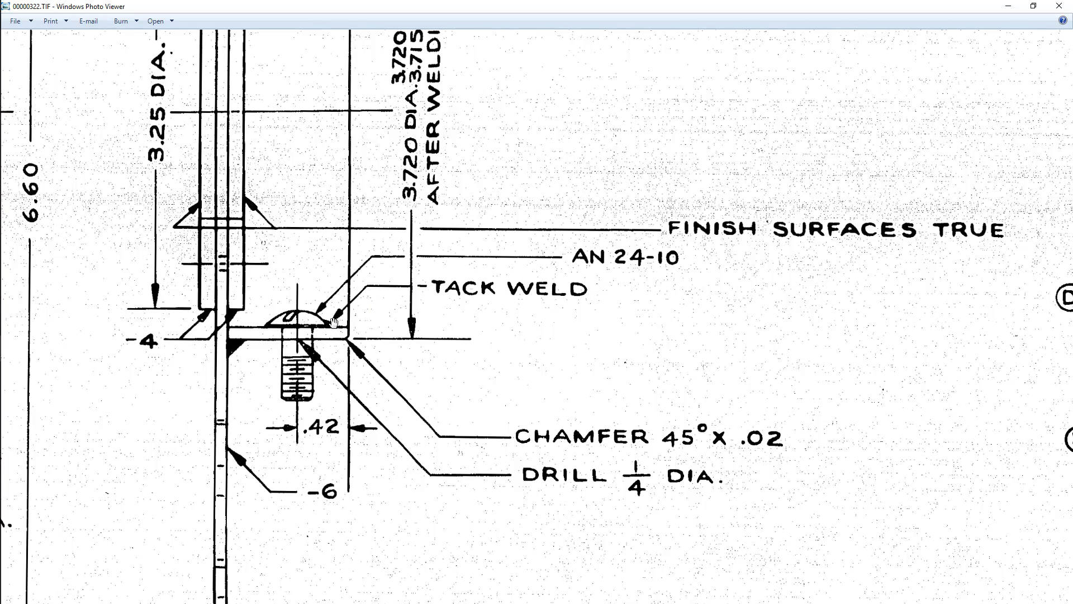
scroll(314, 336, down, 4)
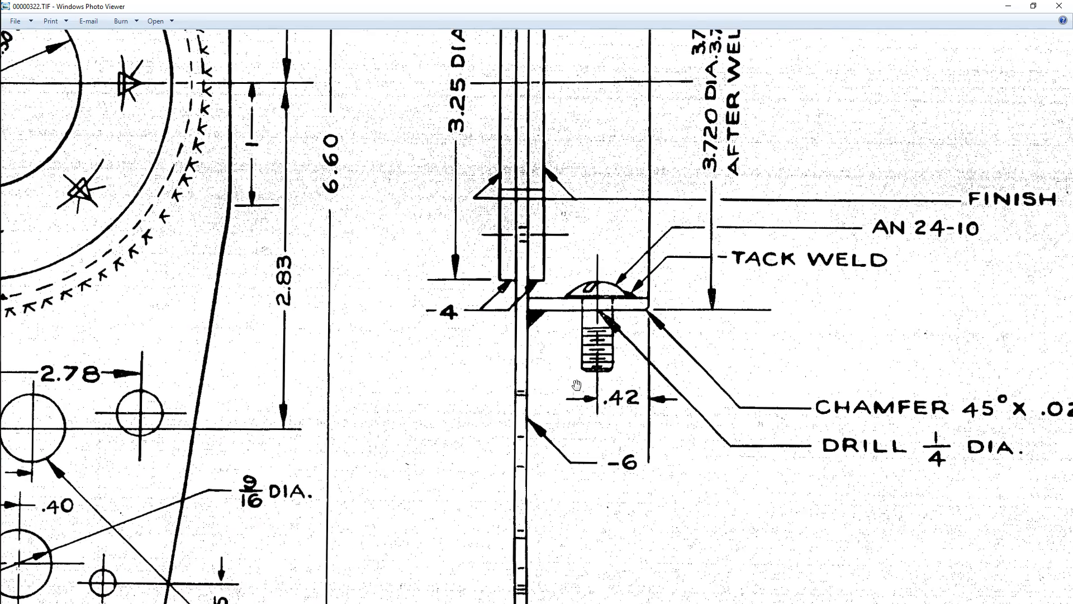
scroll(579, 382, up, 5)
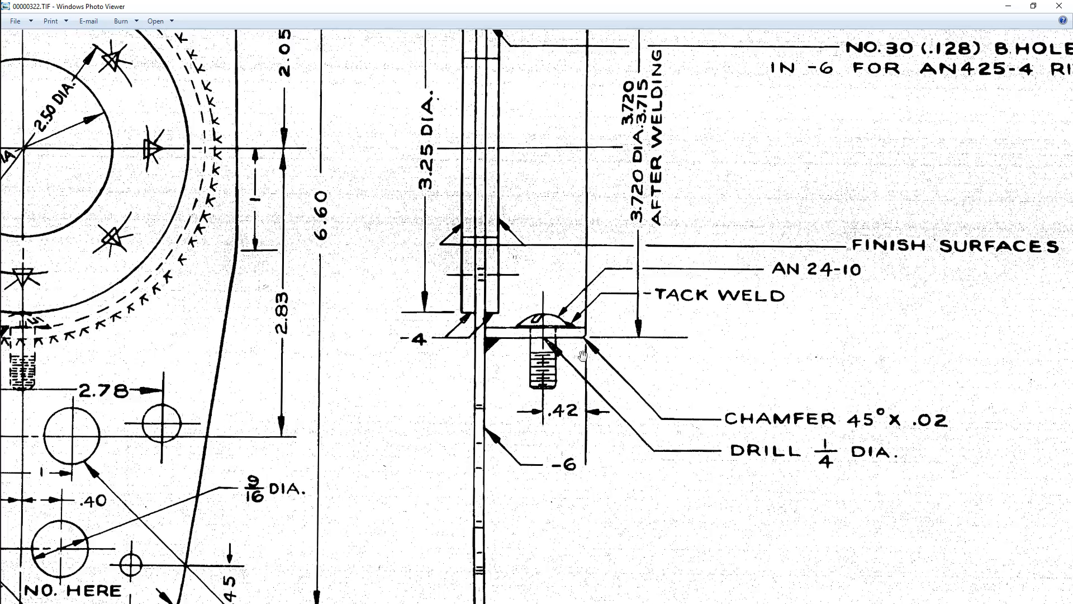
drag(535, 357, 455, 333)
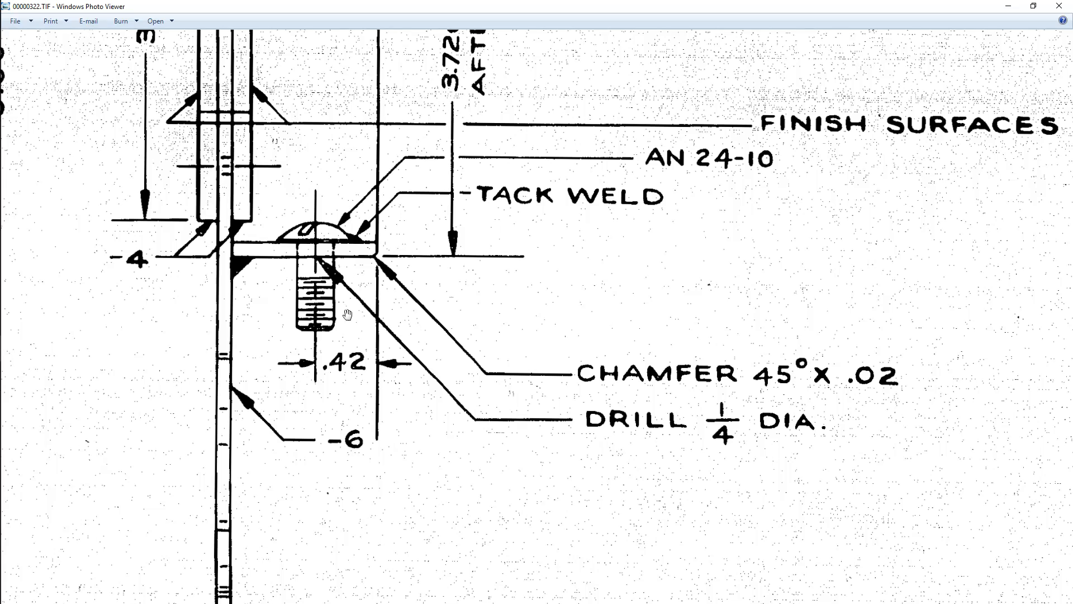
drag(344, 395, 495, 379)
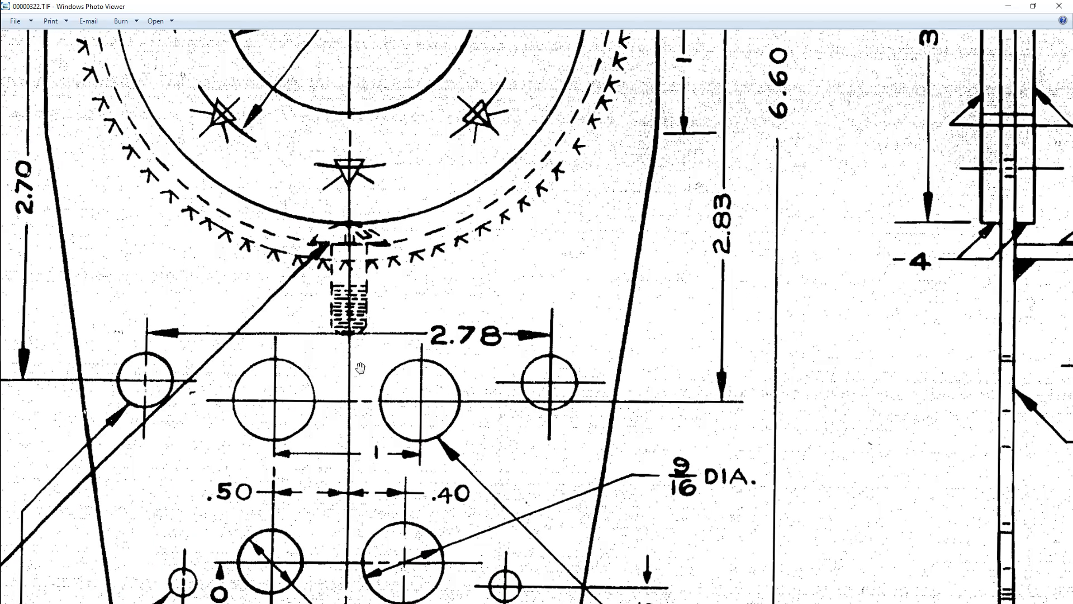
drag(605, 407, 277, 378)
drag(730, 349, 358, 380)
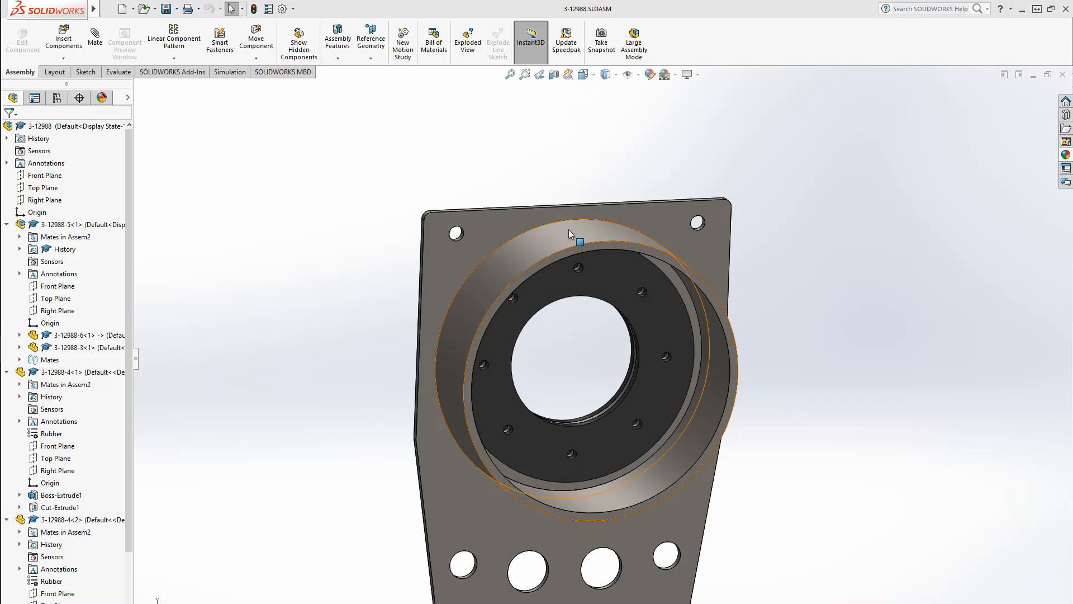
Open the 3-12988-3 tube part from the assembly
click(576, 235)
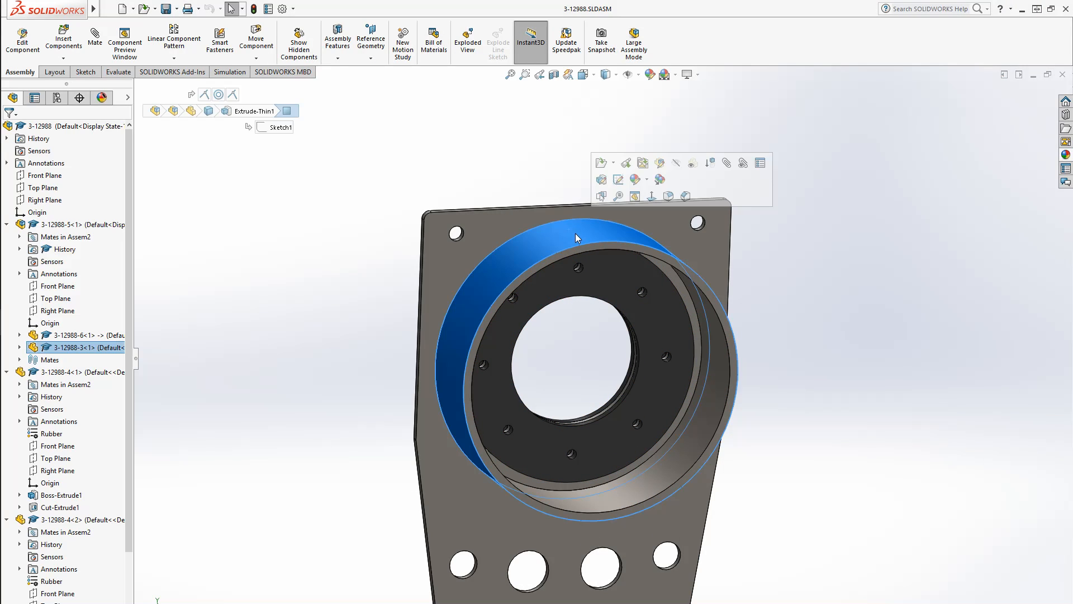
click(600, 162)
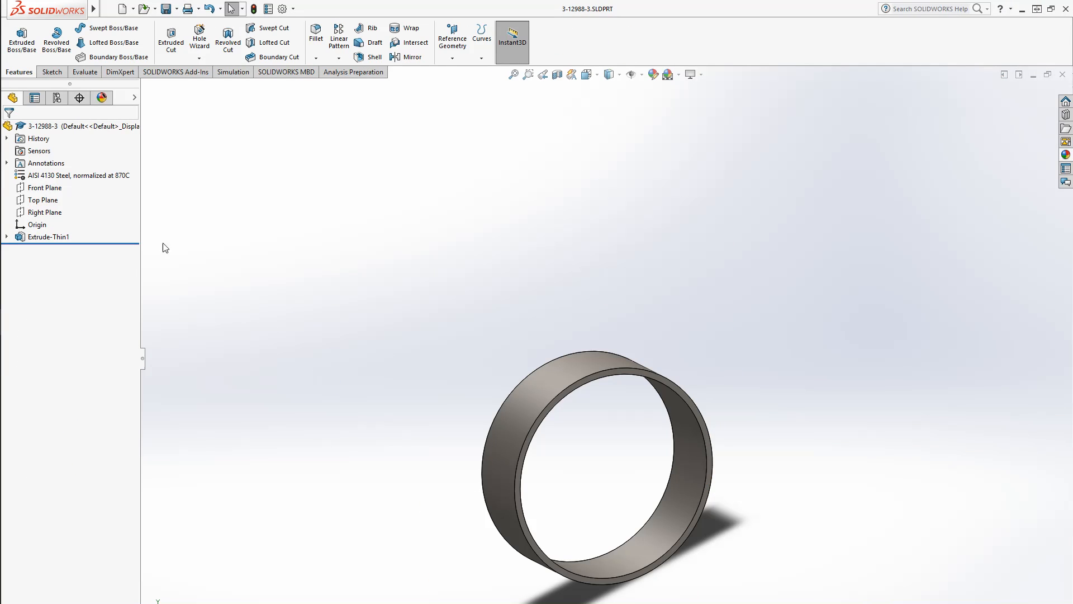
Start a new sketch on the tube's Top Plane
click(43, 199)
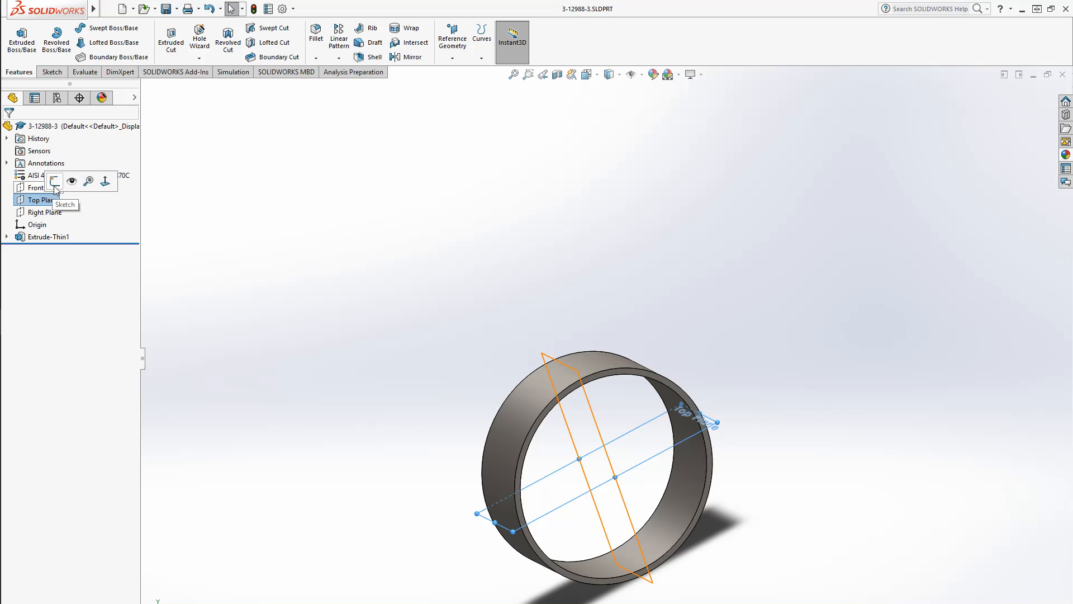
click(57, 186)
click(52, 253)
click(75, 235)
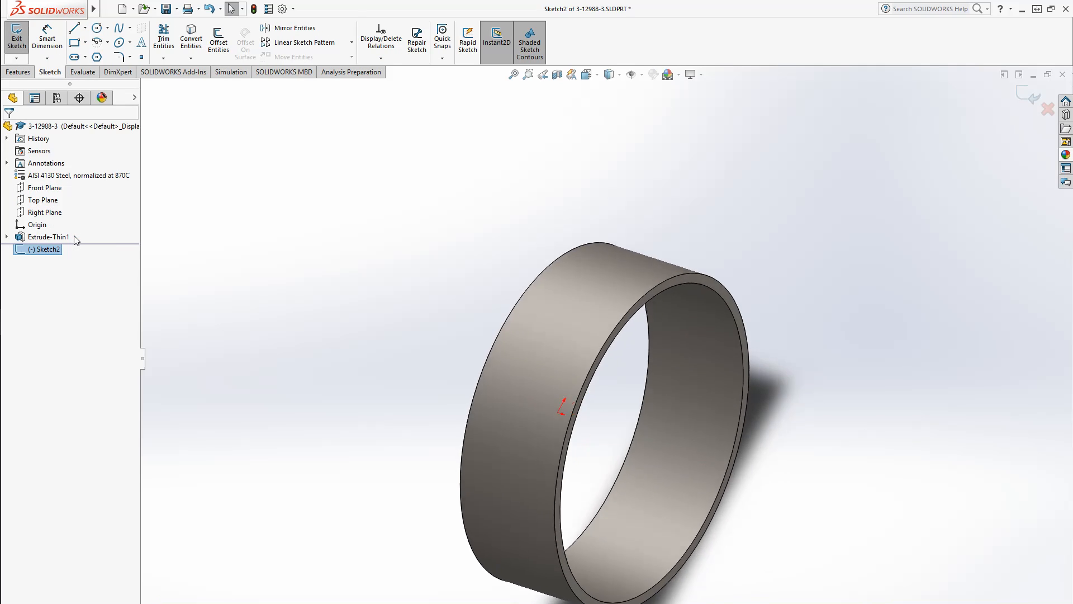
Draw a horizontal centerline about 2.46 in long from the origin across the tube
click(85, 27)
click(103, 55)
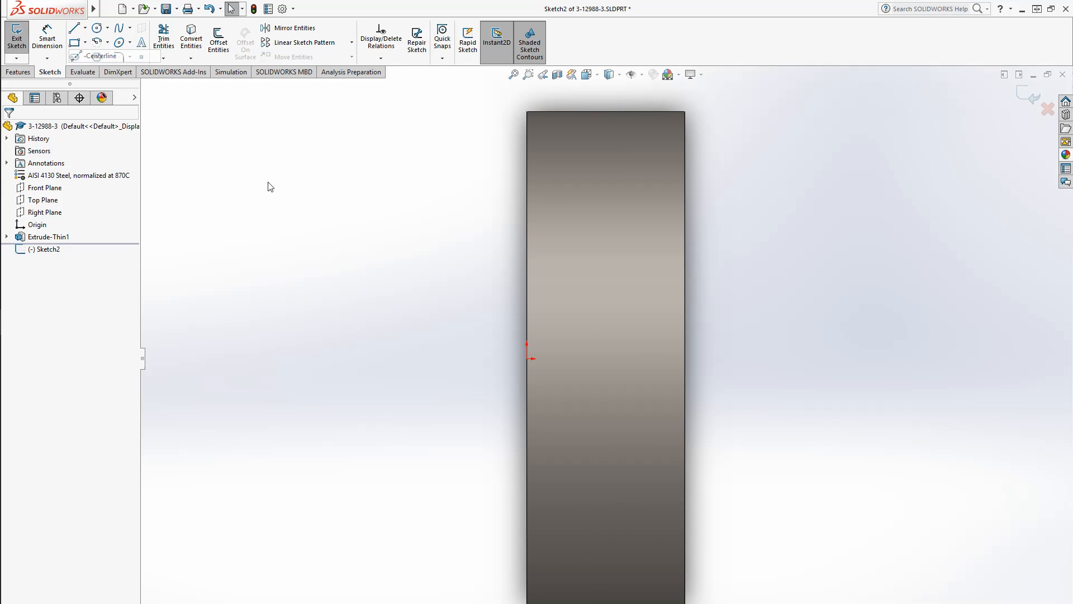
click(487, 359)
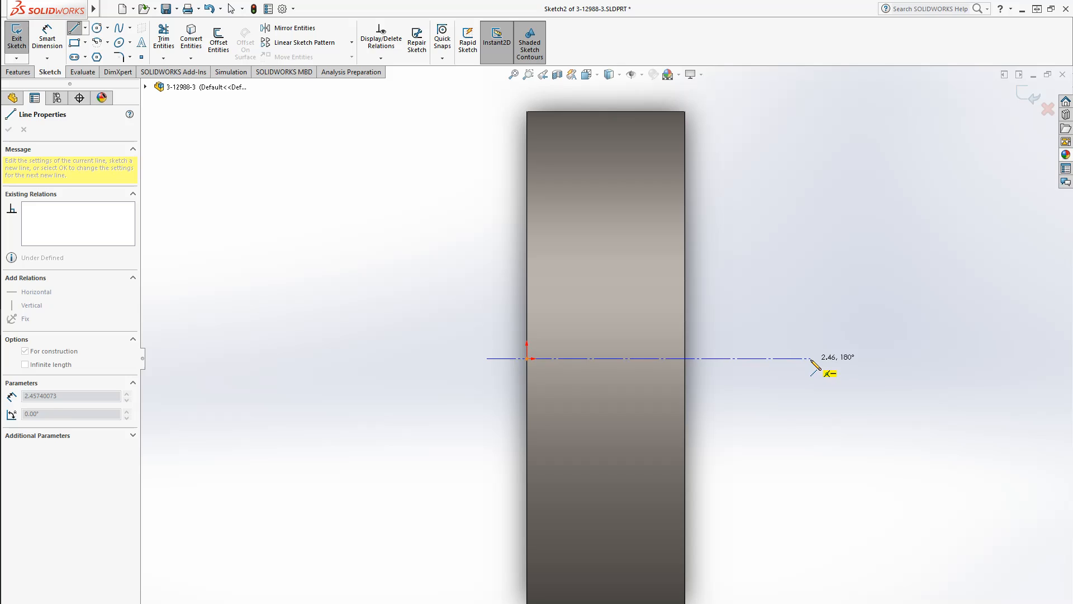
click(810, 358)
key(Escape)
Sketch a small circle centred on the centerline within the tube wall
click(97, 27)
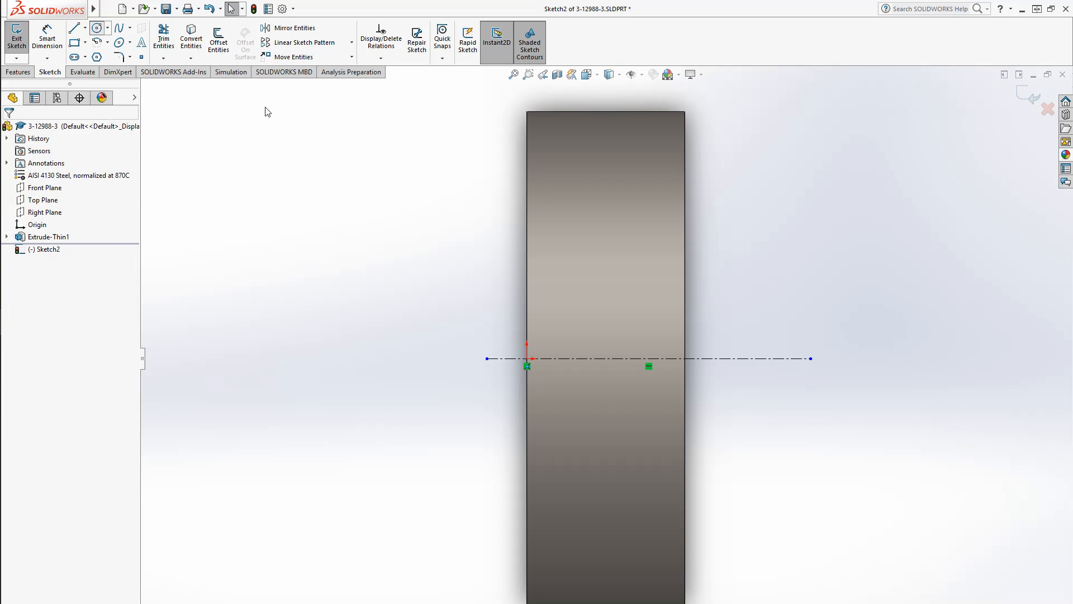
click(624, 358)
click(639, 374)
Dimension the circle's diameter as 0.25 in
click(47, 39)
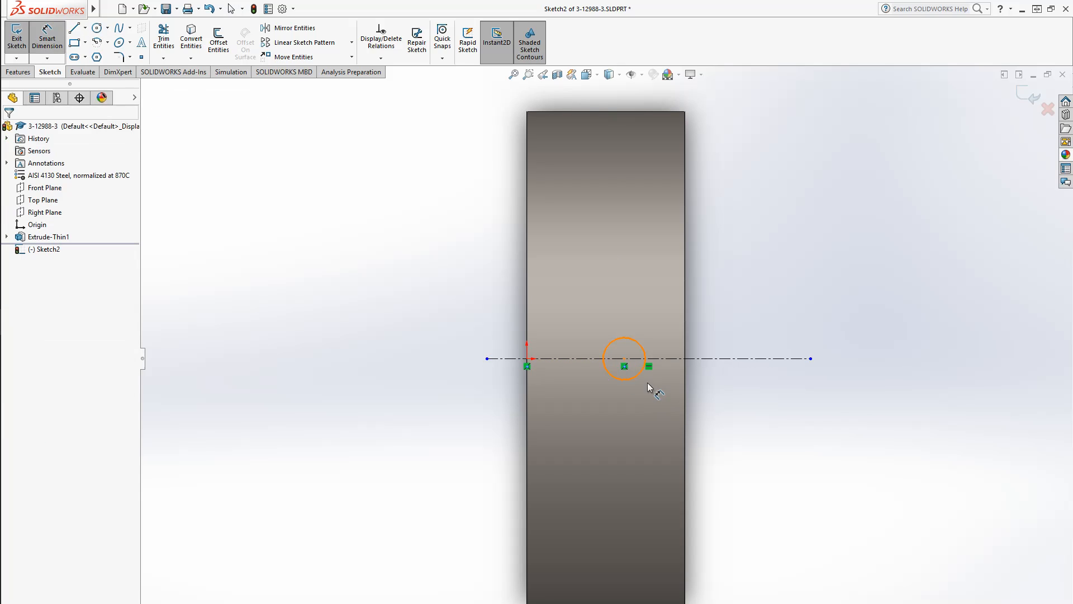
click(637, 374)
click(761, 444)
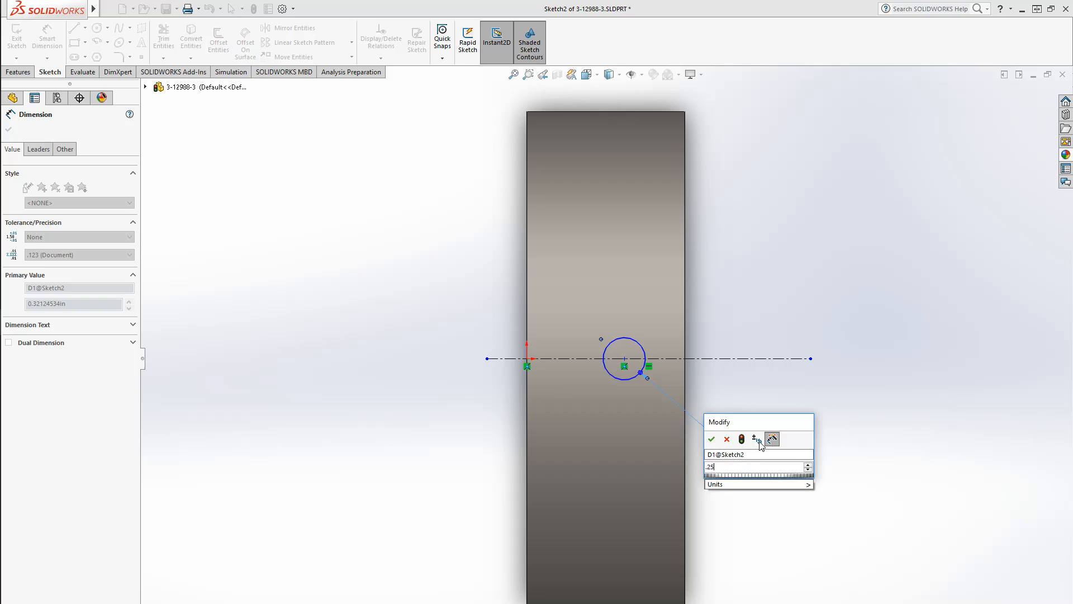
key(Return)
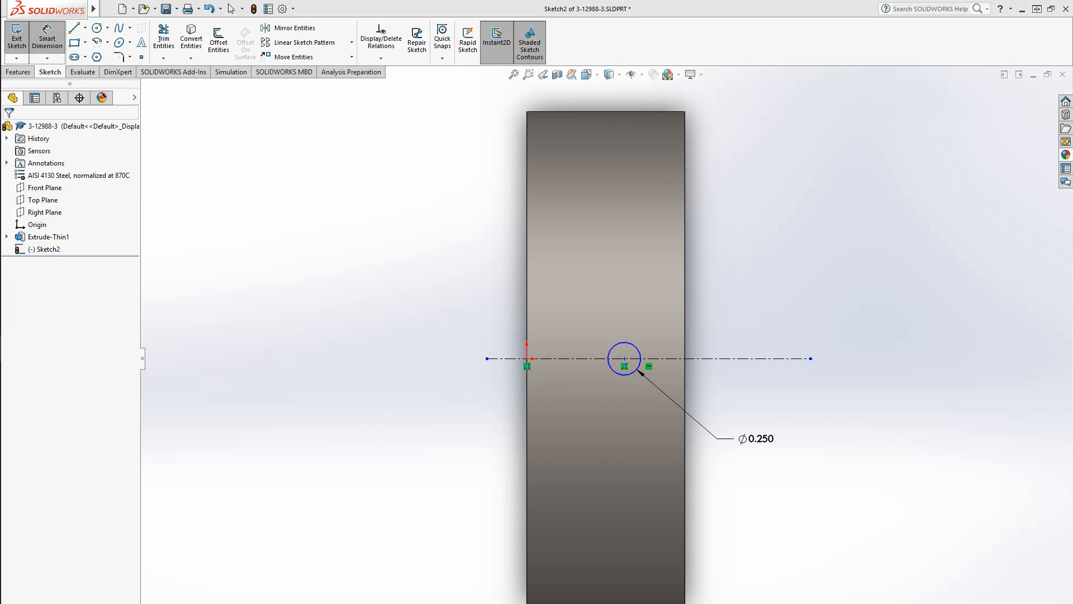
Dimension the circle centre's distance from the tube's edge as 0.42 in
click(617, 372)
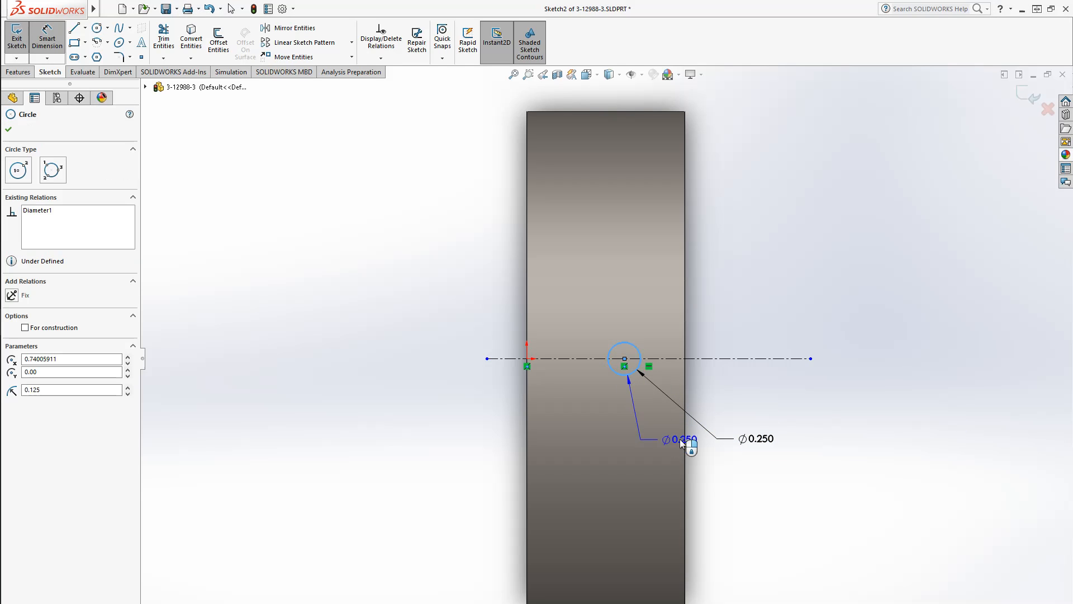
click(686, 440)
click(737, 478)
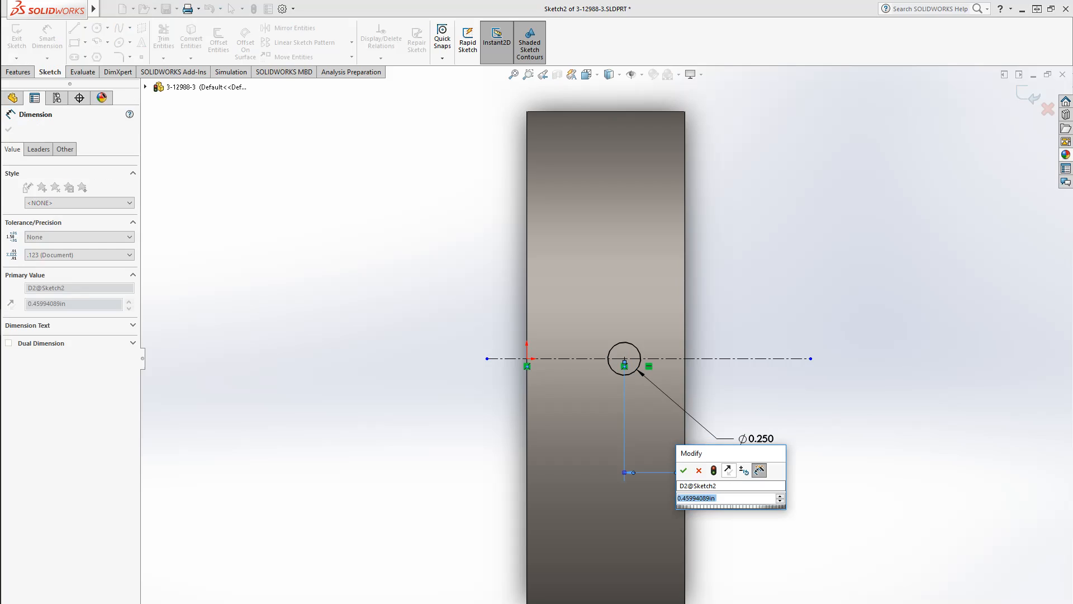
text(.42)
key(Return)
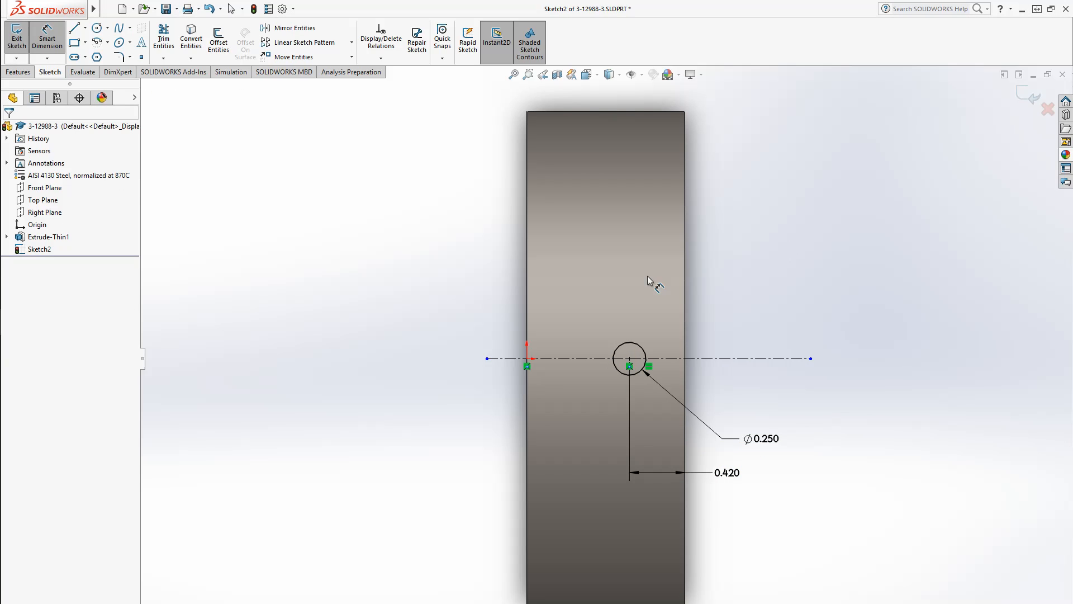
Cut-extrude the sketched circle through all to make the bolt hole in the tube
click(18, 72)
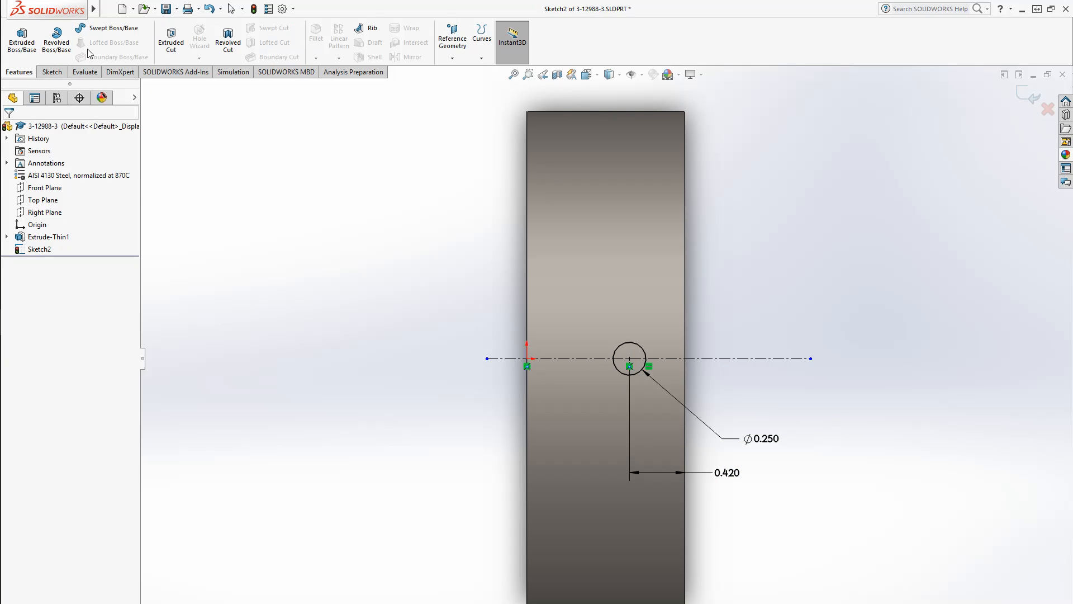
click(177, 53)
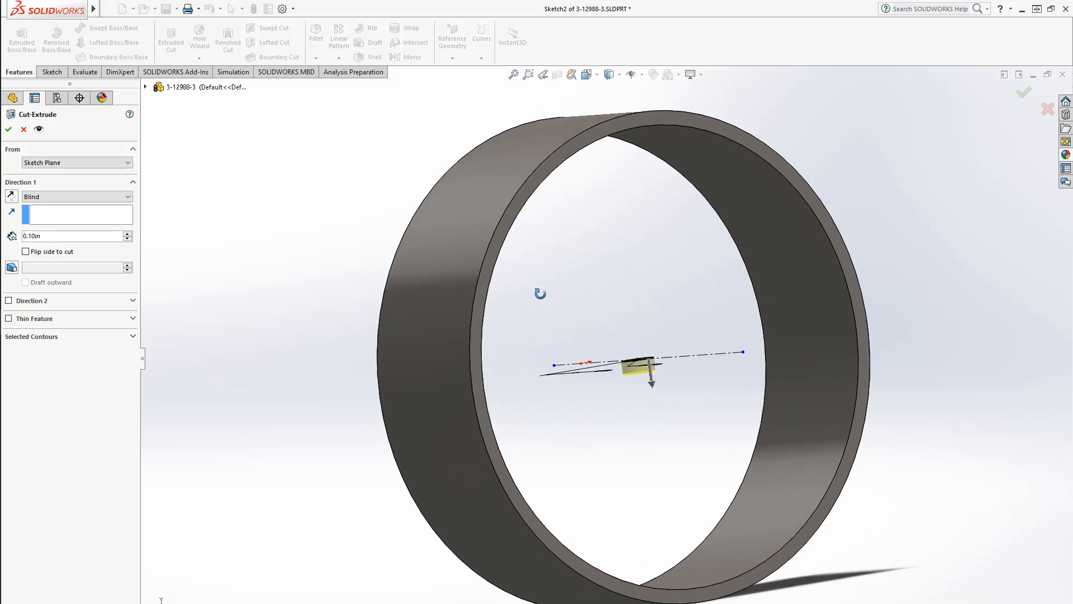
click(83, 196)
click(73, 215)
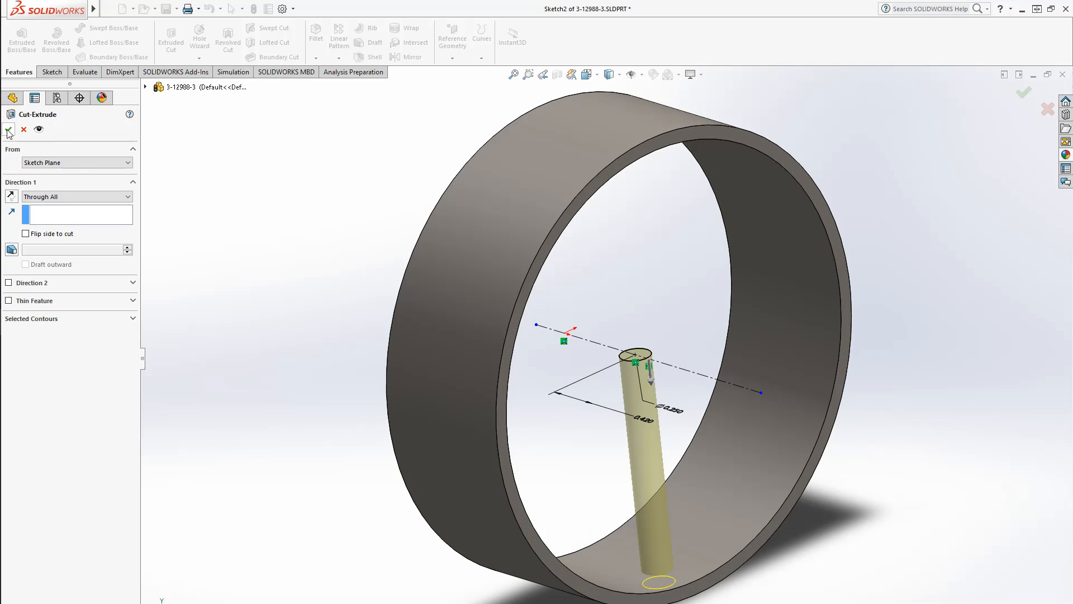
key(Return)
Chamfer the tube's inner top edge with a 0.02 in distance at 45 degrees
middle_drag(371, 470, 371, 383)
click(316, 58)
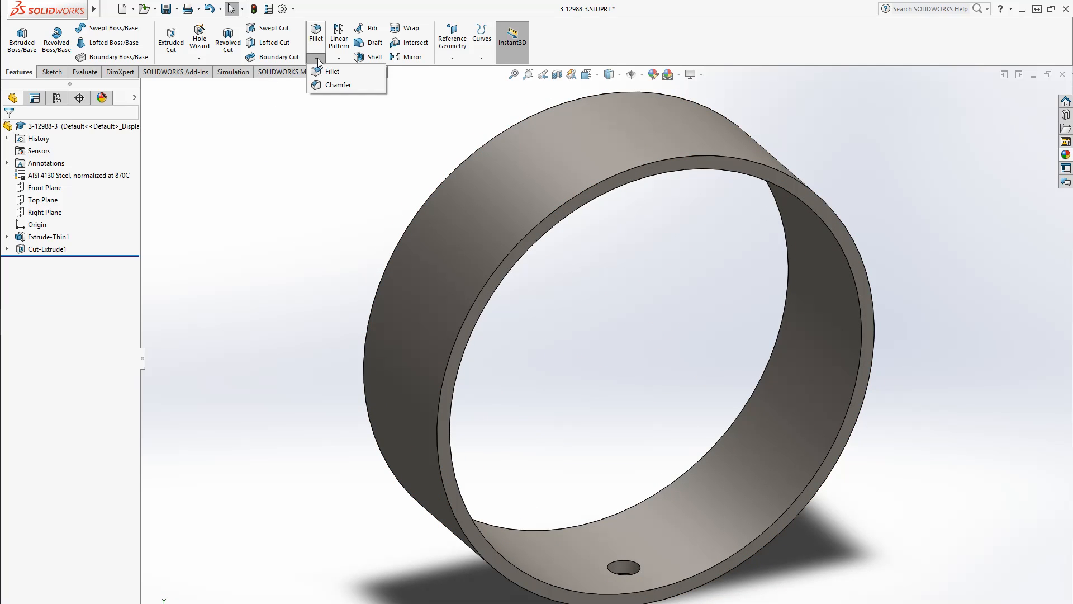
click(336, 85)
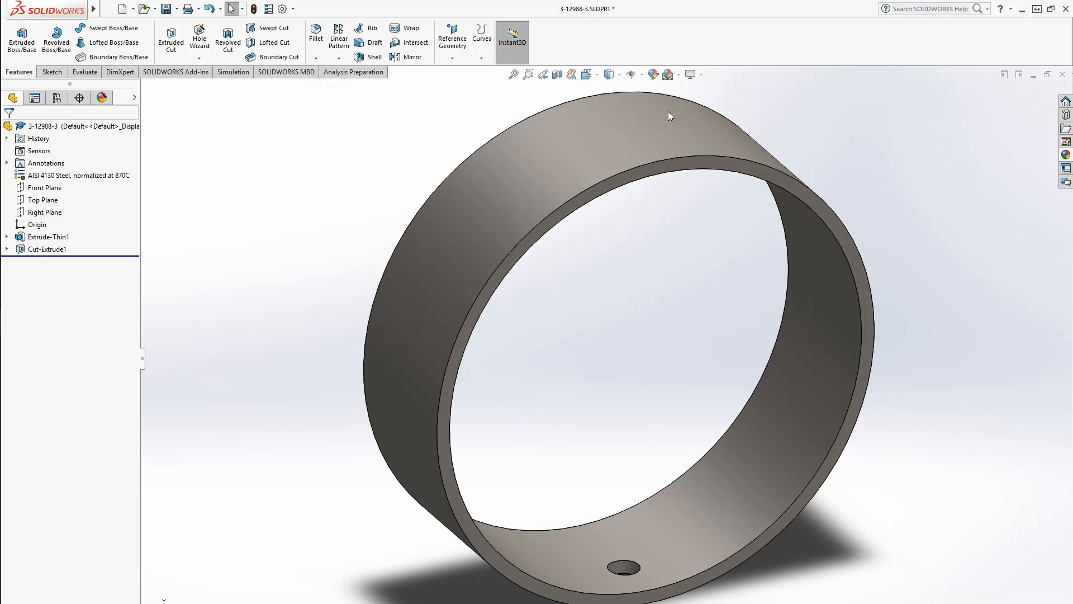
click(724, 162)
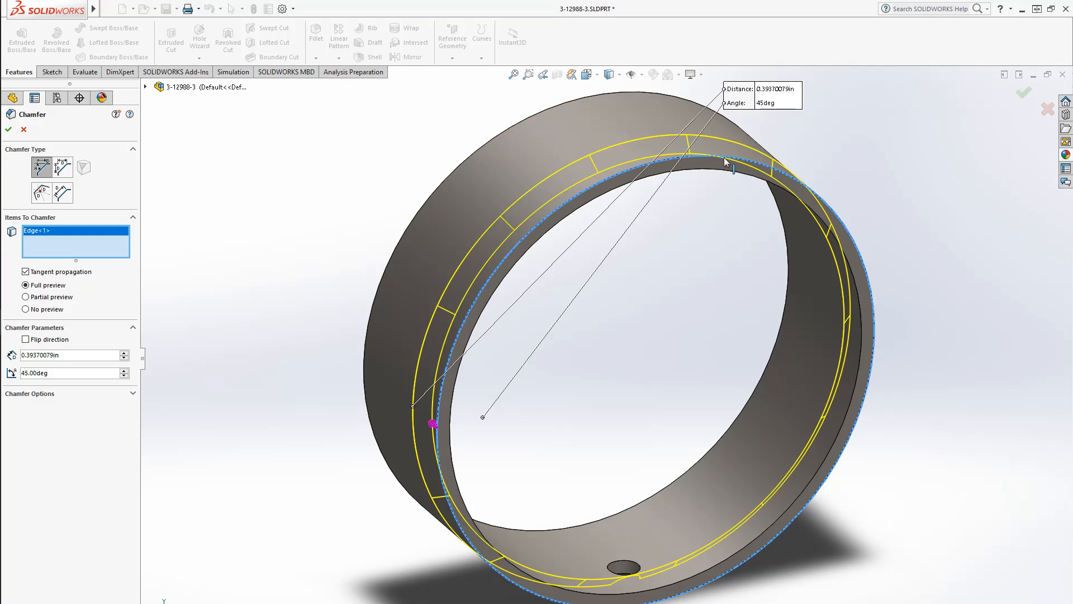
double_click(77, 359)
text(.02)
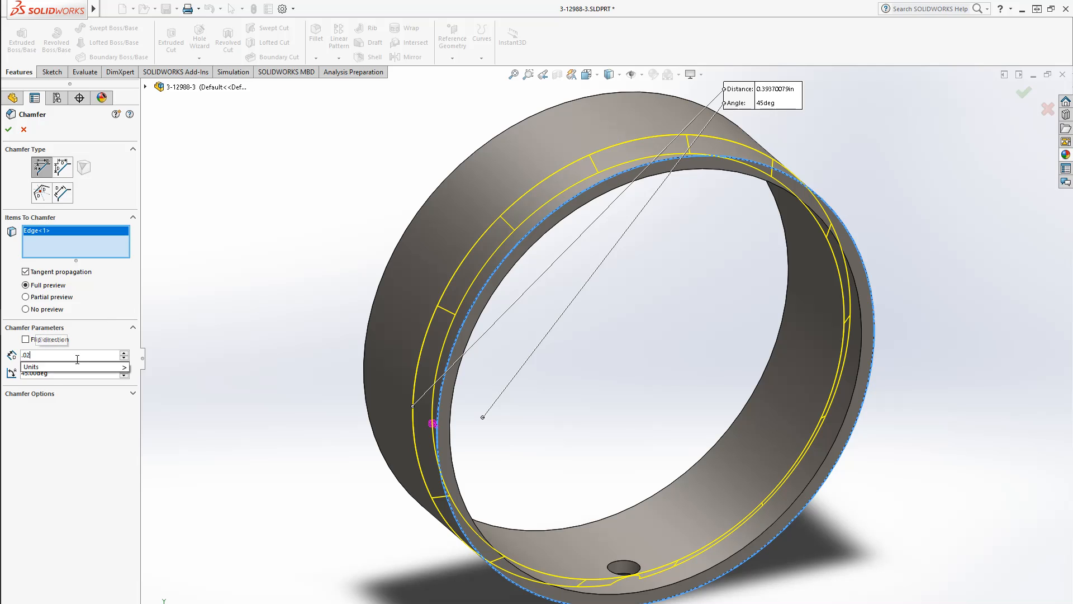
key(Return)
key(Return)
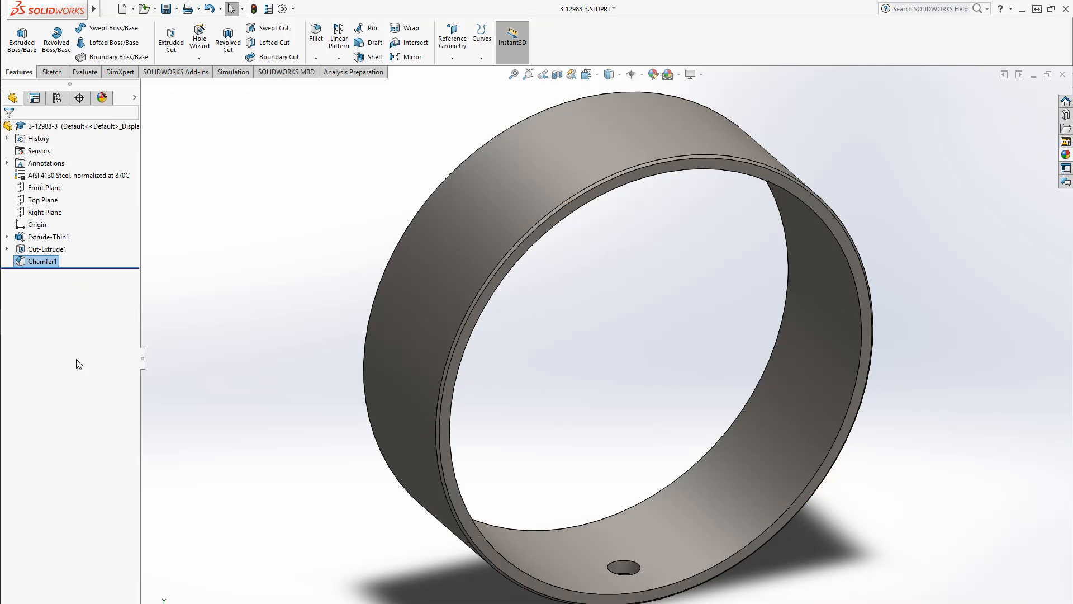
Save the tube part
click(334, 288)
middle_drag(639, 273, 749, 167)
scroll(589, 201, down, 5)
scroll(588, 197, up, 8)
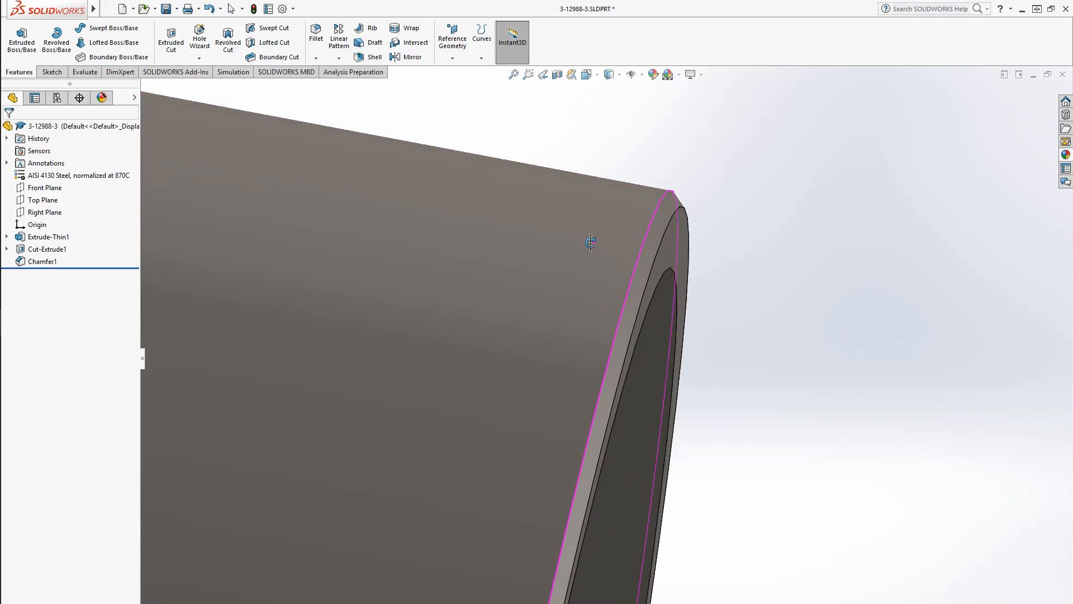
middle_drag(540, 540, 582, 554)
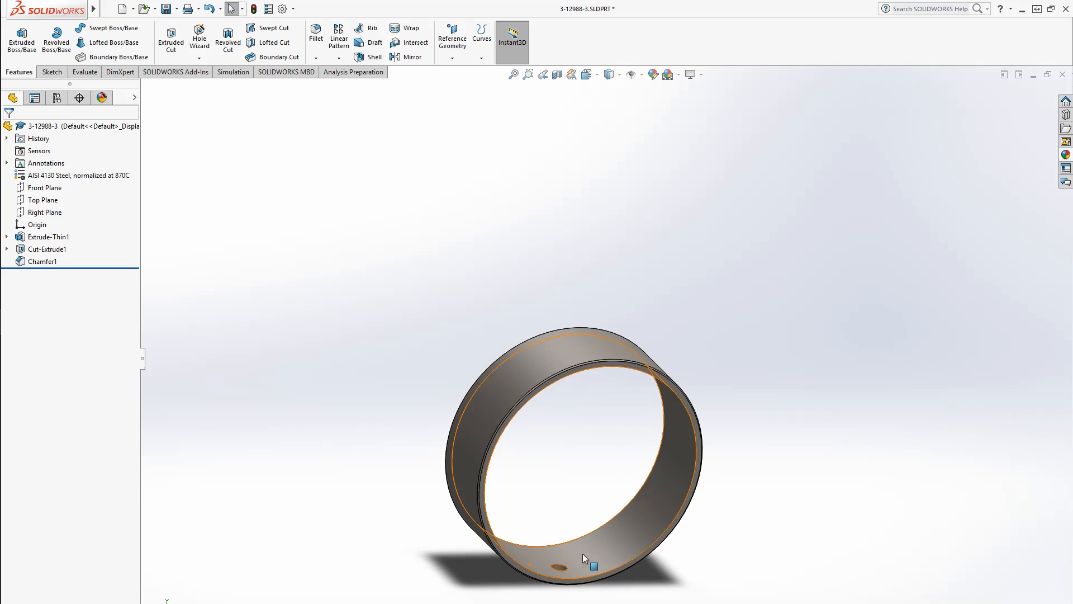
key(ctrl+s)
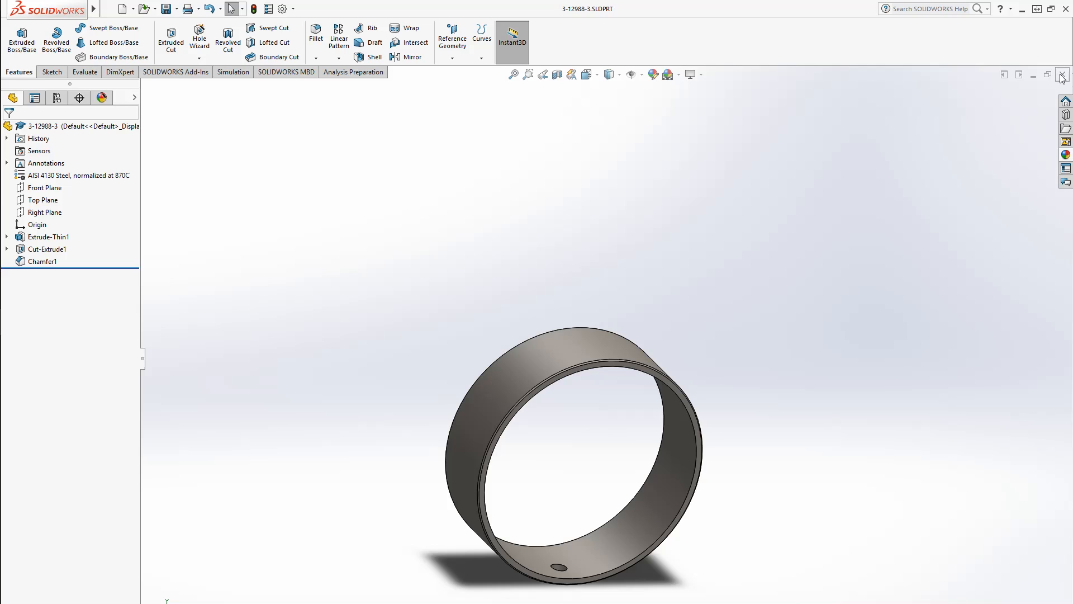
Save the 3-12988 assembly together with its modified components
middle_drag(699, 408, 660, 259)
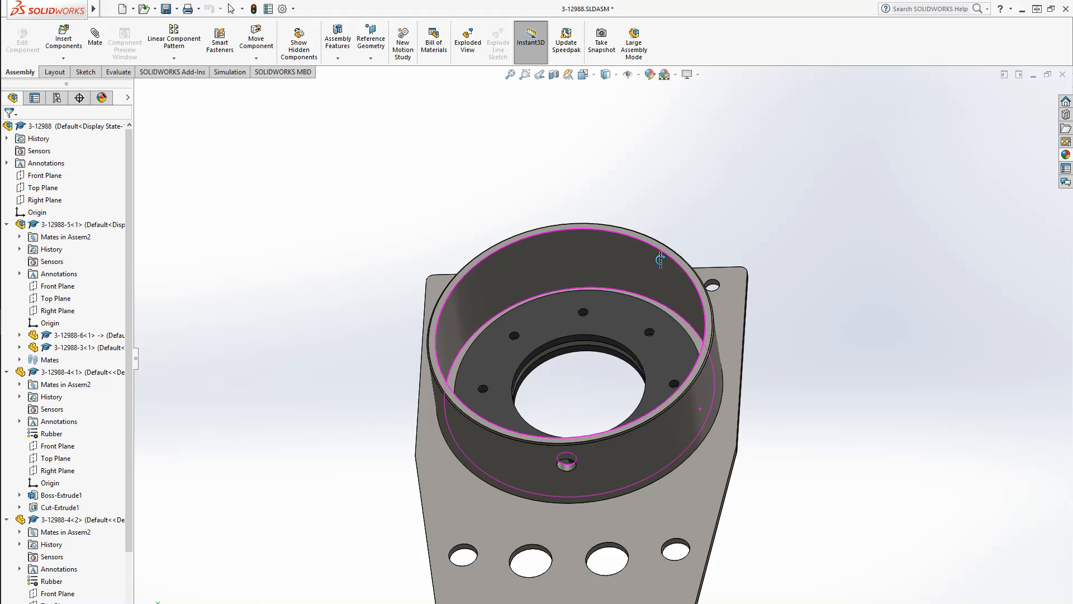
middle_drag(660, 260, 657, 260)
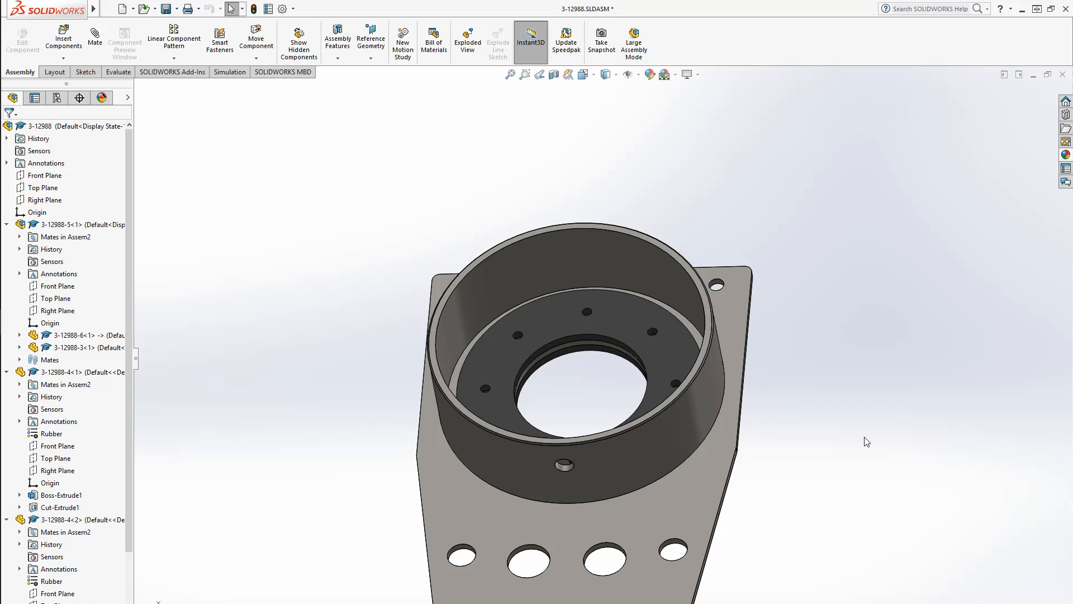
middle_drag(865, 441, 748, 479)
key(ctrl+s)
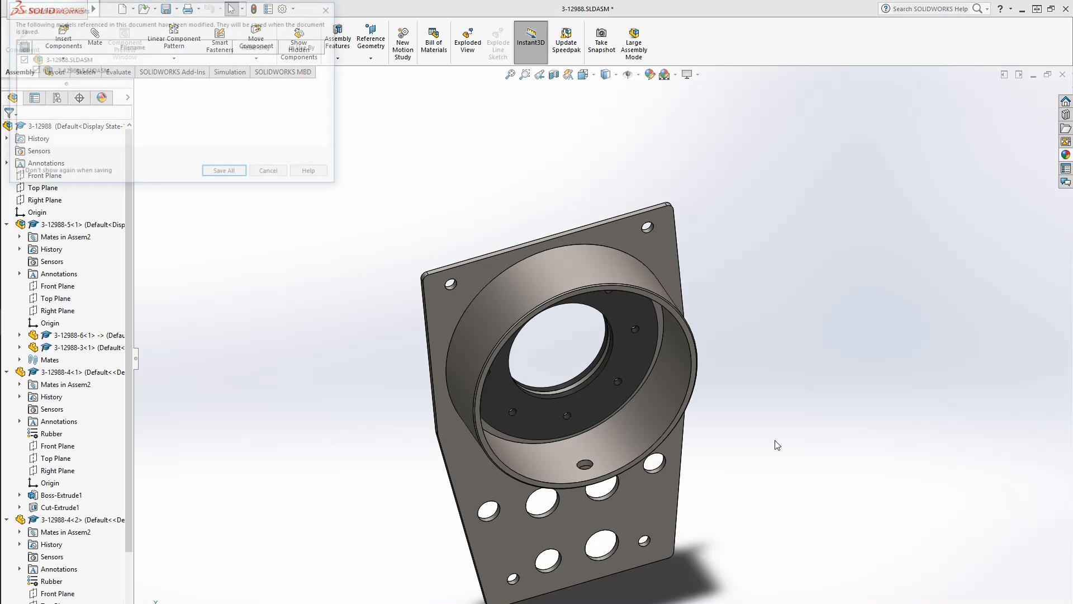
key(ctrl+s)
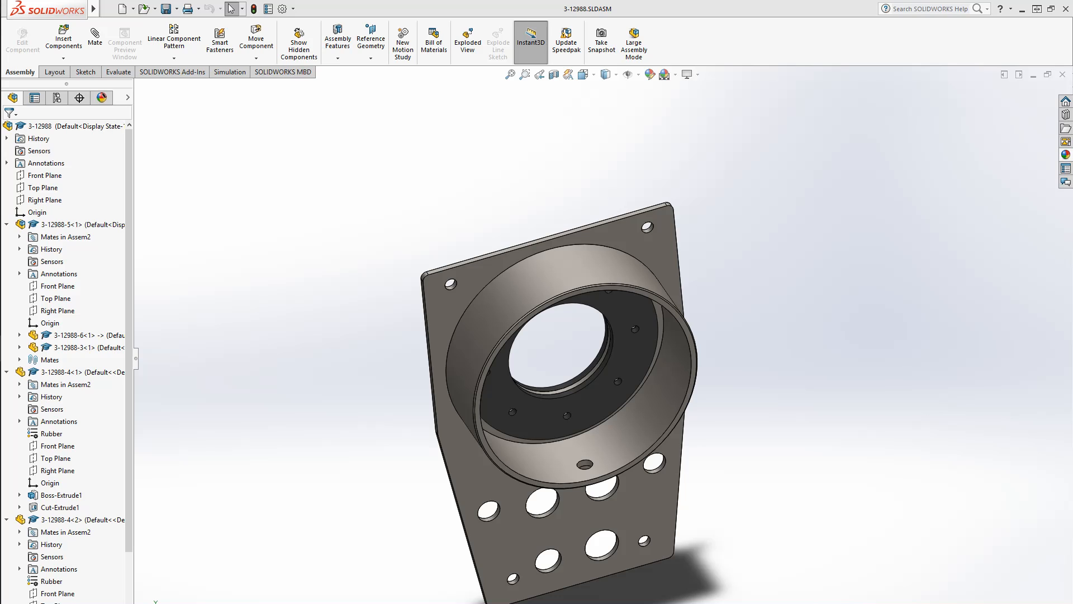
Inspect the tube and its bolt hole within the assembly from several angles, collapsing the feature tree
middle_drag(687, 334, 618, 262)
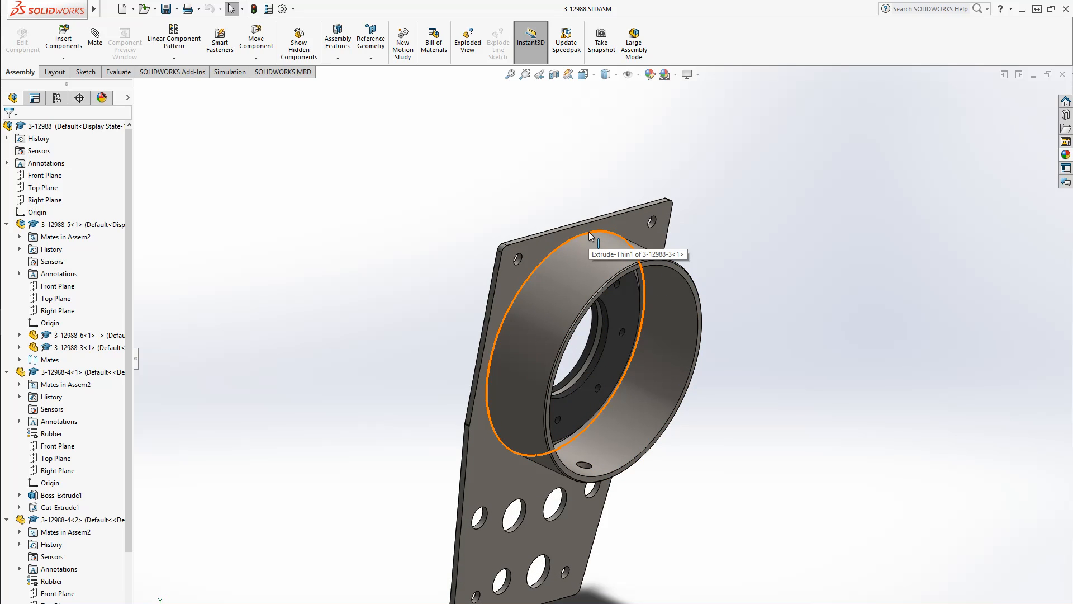
click(576, 273)
click(870, 449)
middle_drag(691, 330, 617, 245)
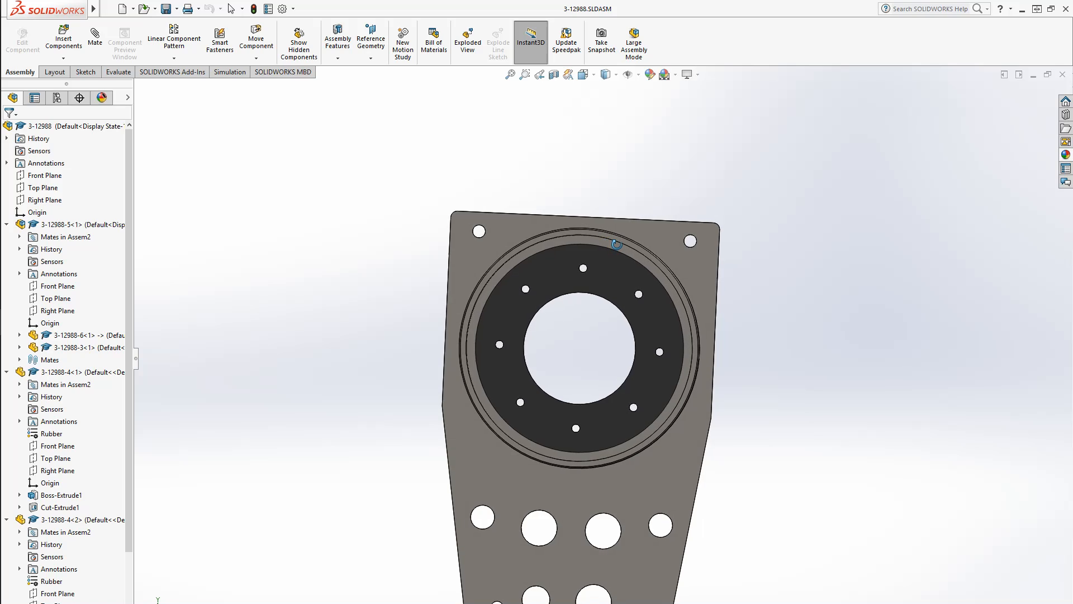
middle_drag(827, 373, 665, 369)
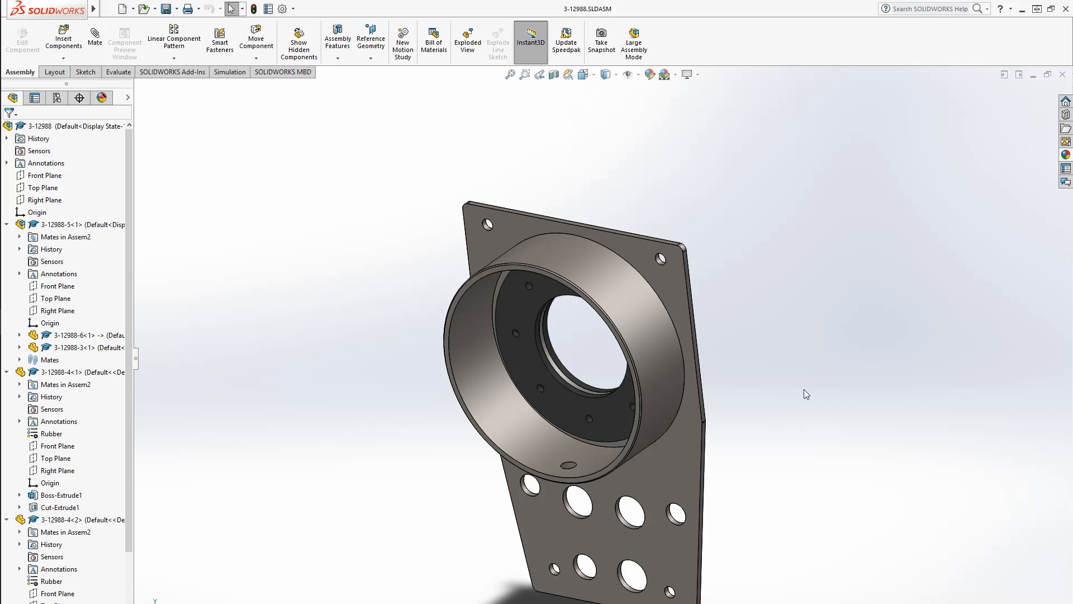
middle_drag(803, 383, 659, 351)
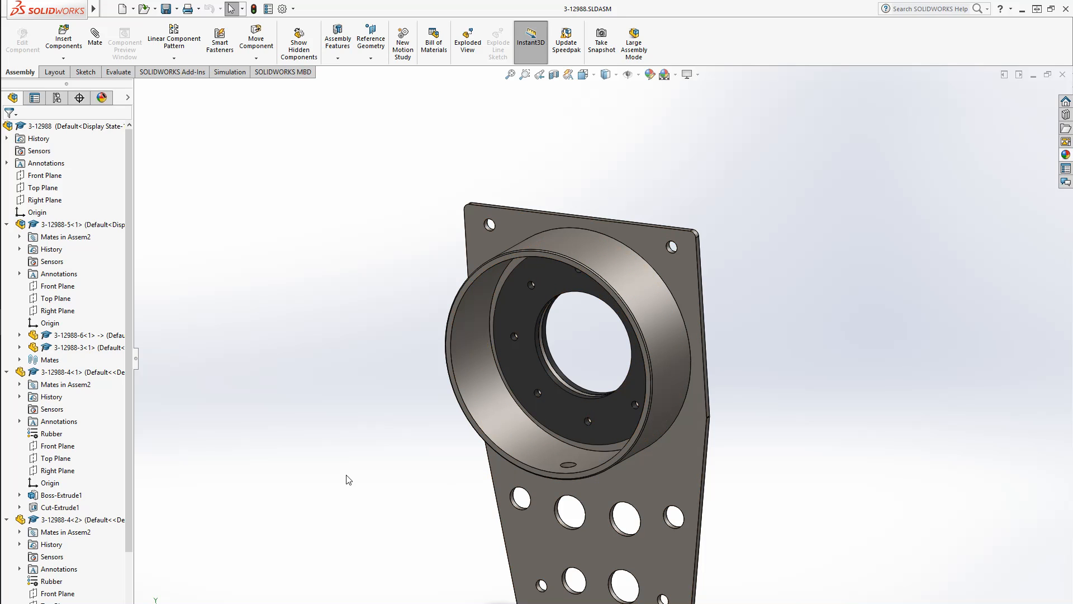
click(6, 224)
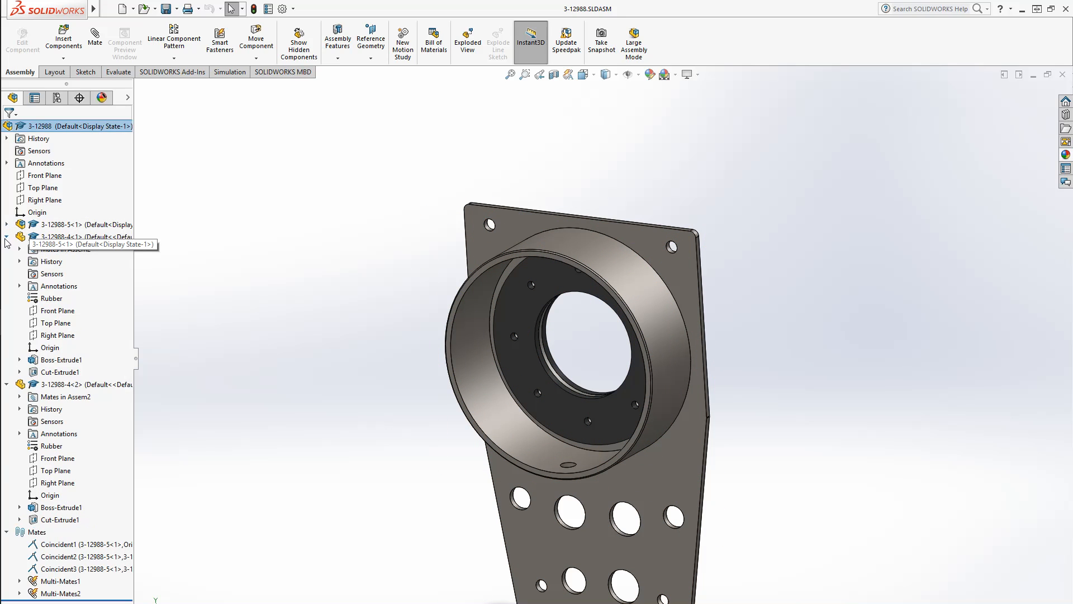
click(6, 236)
click(6, 248)
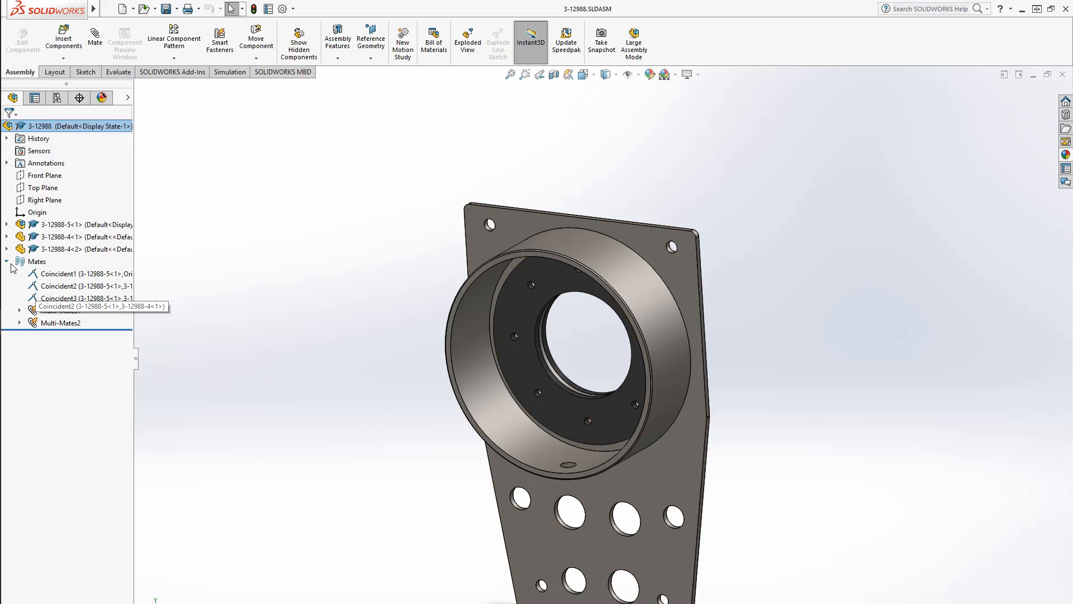
click(6, 261)
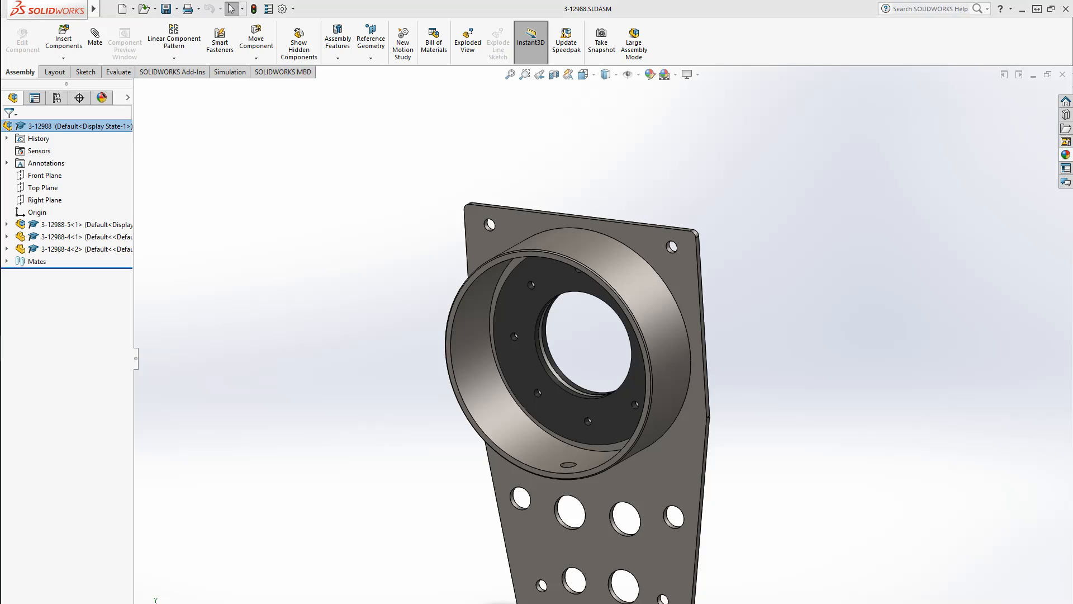
middle_drag(615, 402, 591, 412)
scroll(564, 423, down, 7)
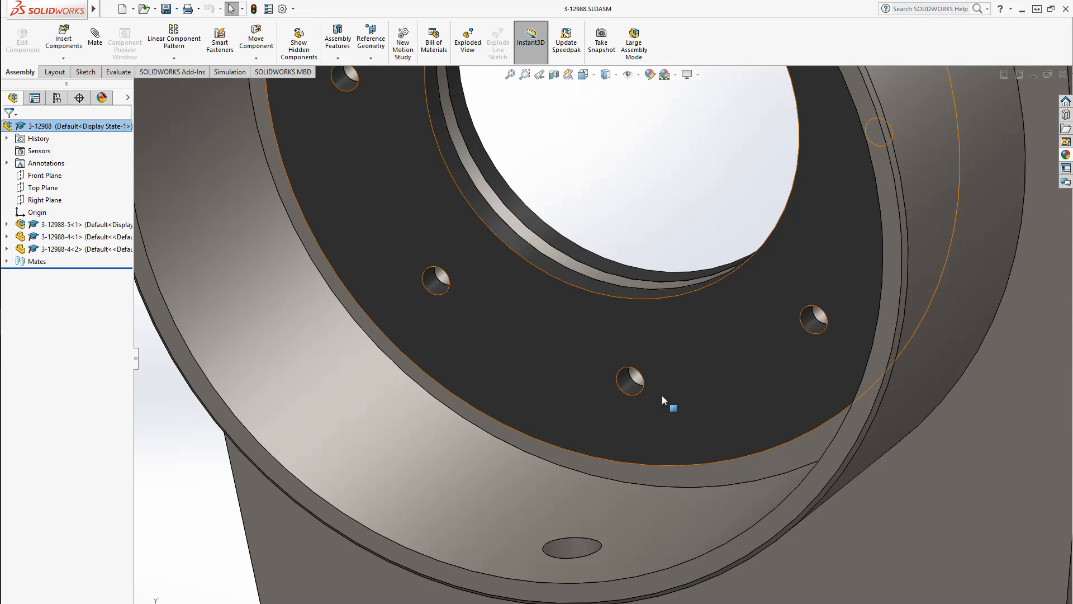
scroll(654, 386, up, 5)
middle_drag(583, 542, 584, 457)
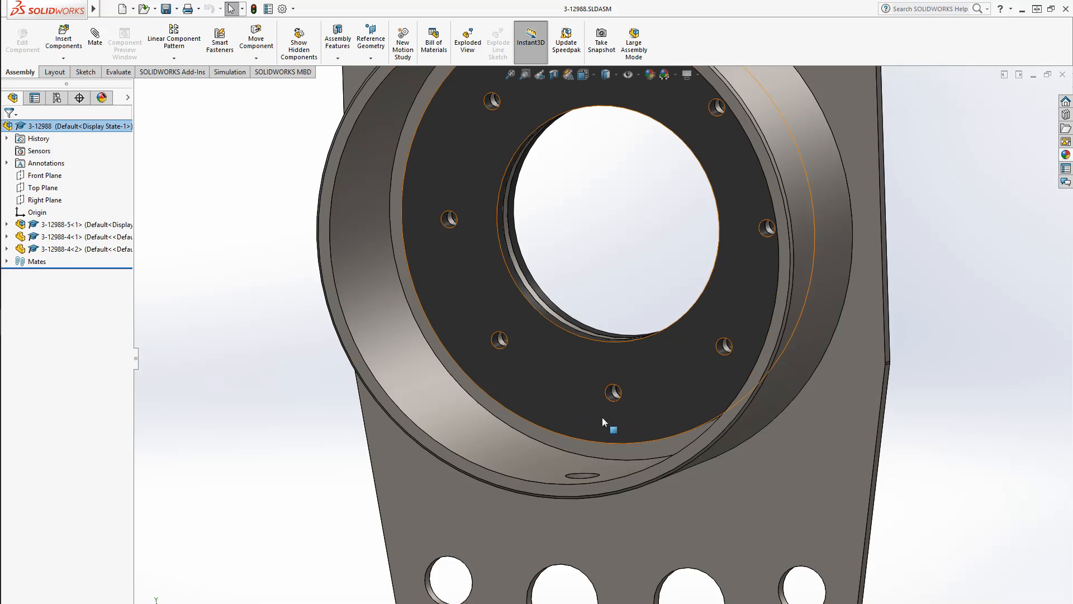
middle_drag(622, 391, 621, 493)
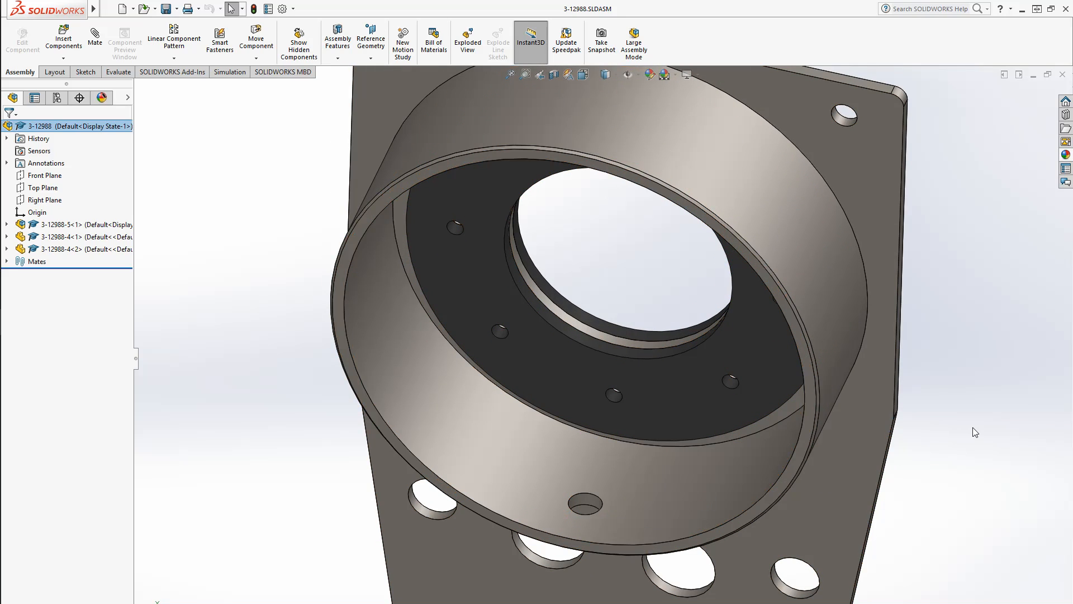
scroll(700, 493, up, 4)
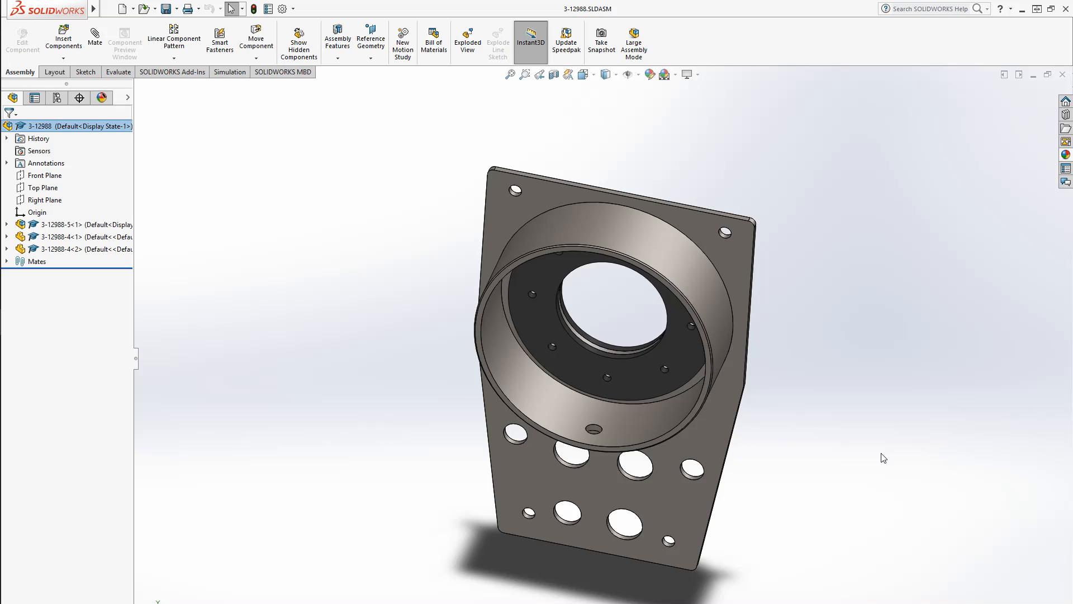
Open the tube part from the assembly and check its dimensions in the reference drawing
click(638, 427)
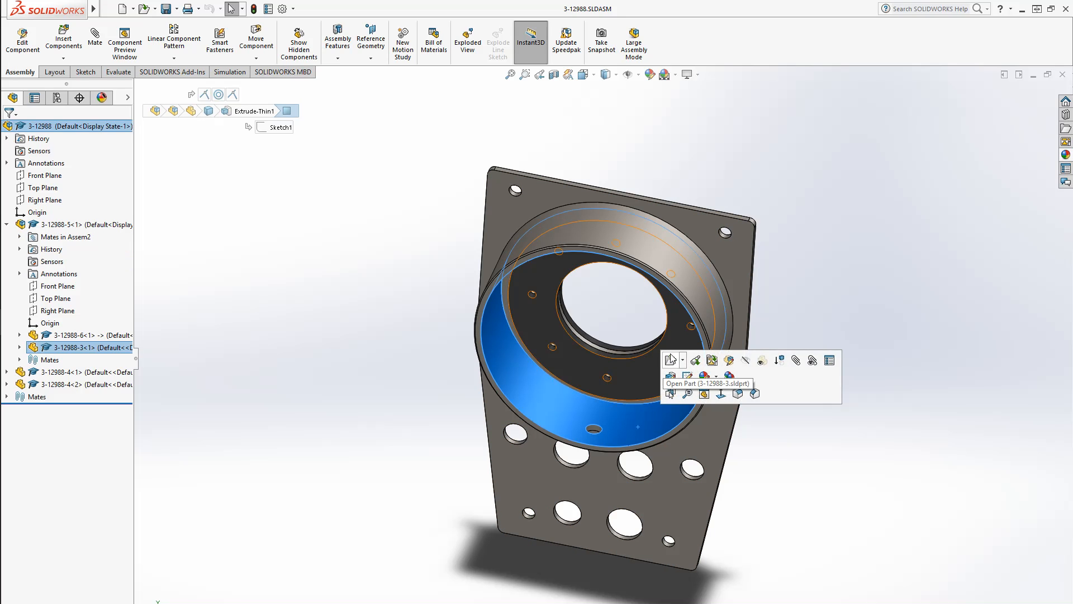
click(671, 361)
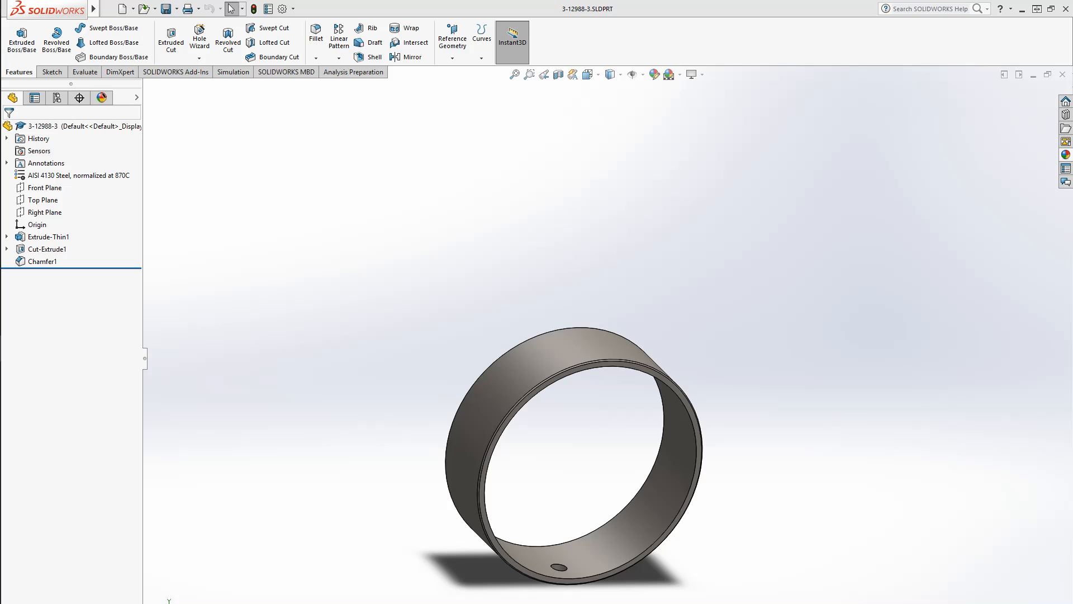
mouse_move(1072, 313)
mouse_down()
mouse_move(1072, 280)
mouse_move(614, 1)
mouse_up()
mouse_move(102, 430)
mouse_down()
mouse_move(151, 438)
mouse_move(140, 447)
mouse_up()
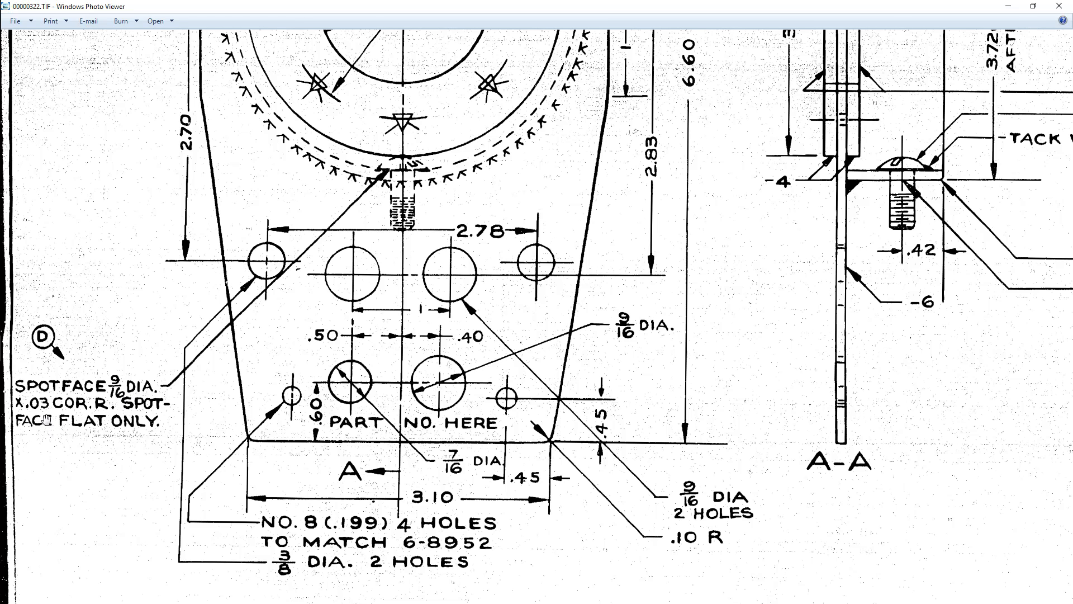
drag(154, 361, 154, 468)
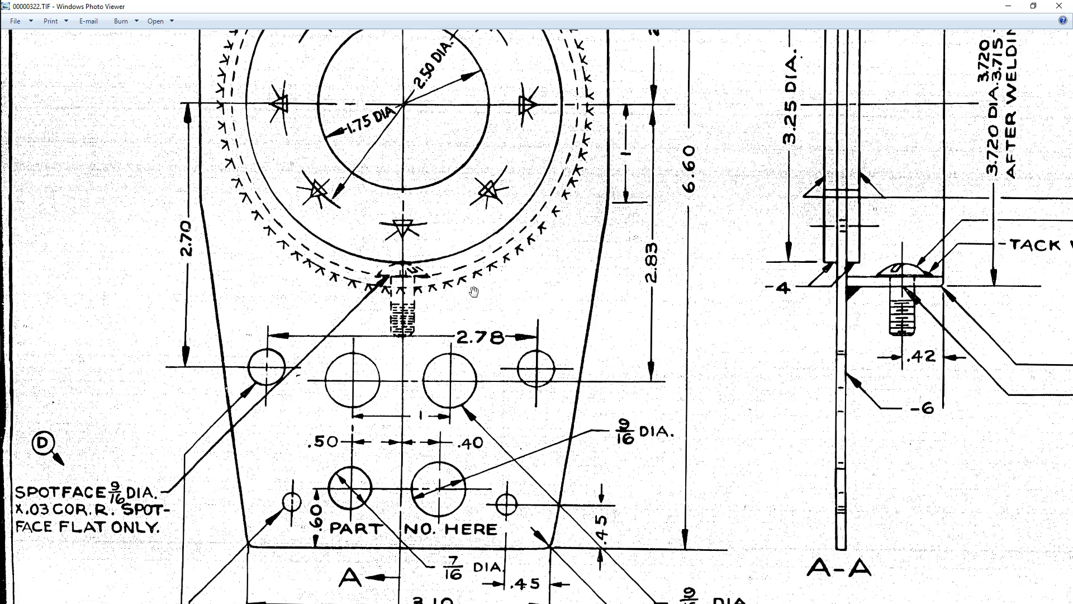
drag(645, 3, 1072, 313)
click(718, 540)
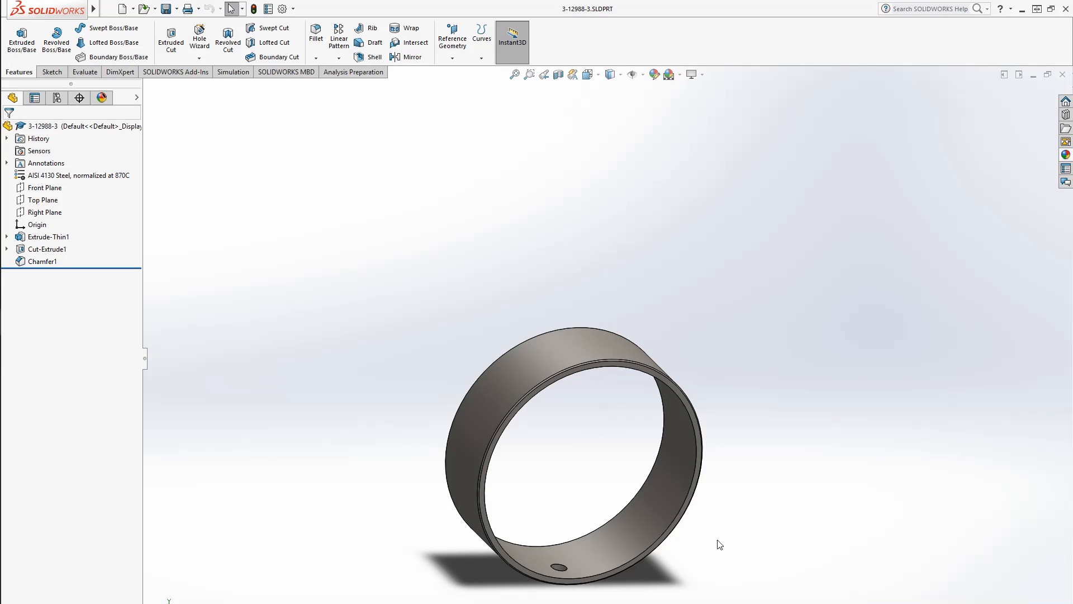
Start a new sketch on the tube's Top Plane
middle_drag(601, 551, 451, 581)
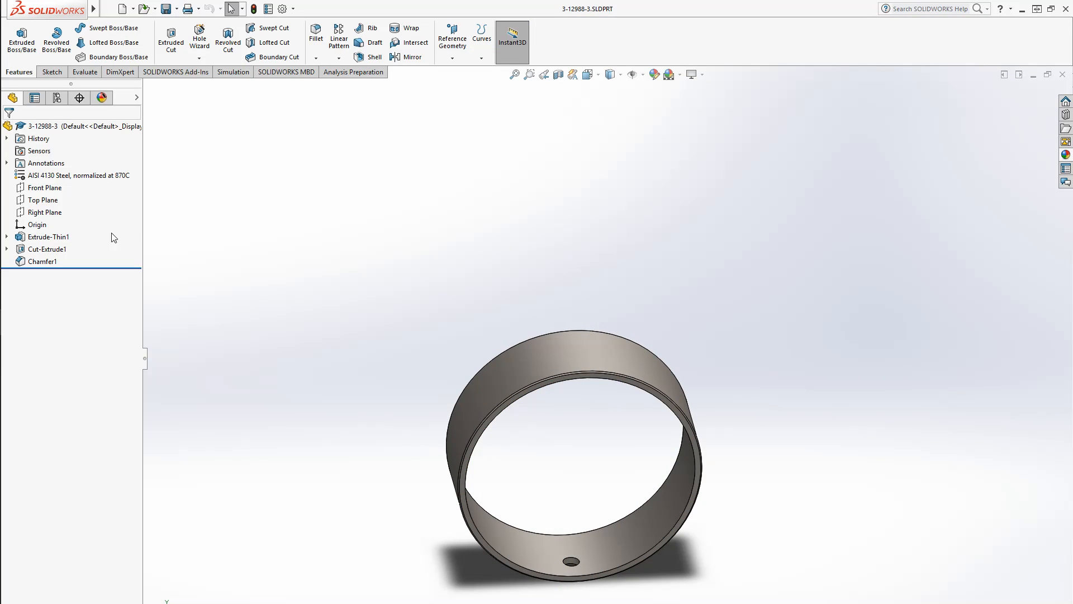
click(45, 200)
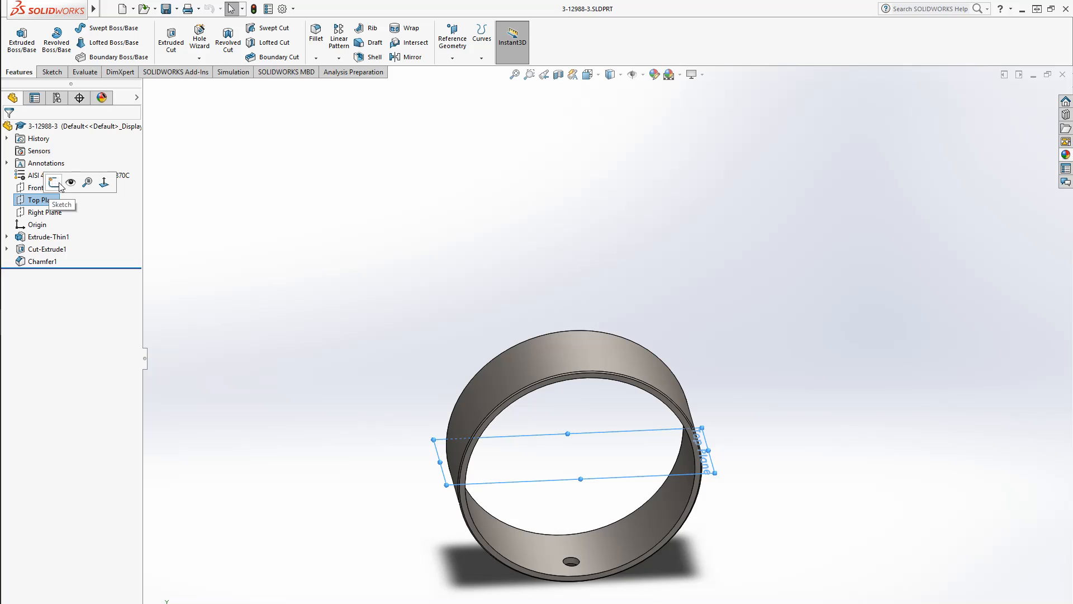
click(53, 182)
click(56, 273)
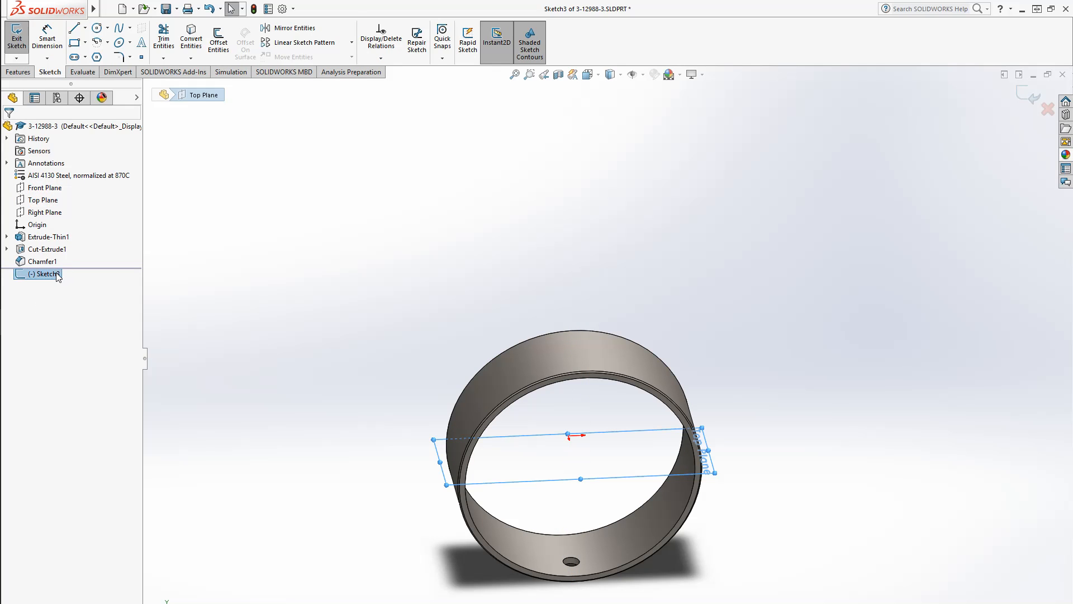
click(83, 256)
click(85, 28)
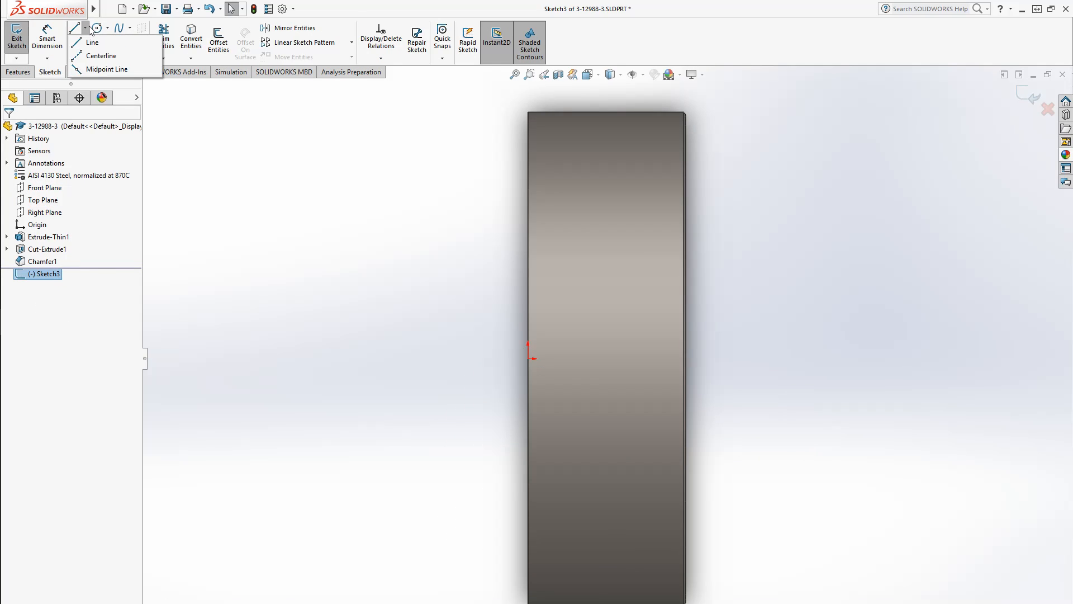
Draw a horizontal construction centerline about 2.19 in long from the origin across the tube
click(100, 56)
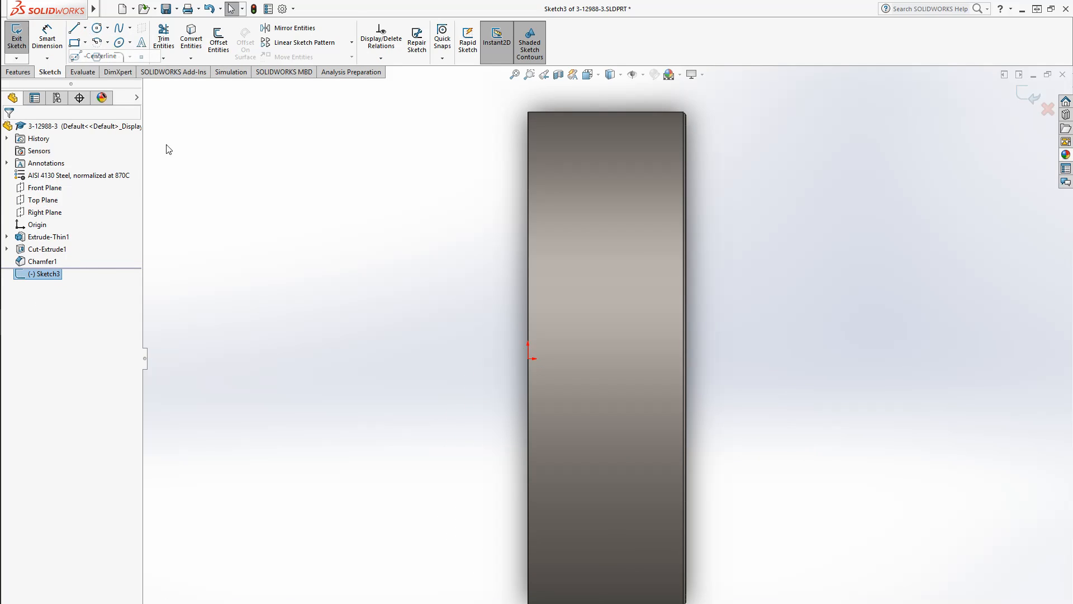
click(478, 360)
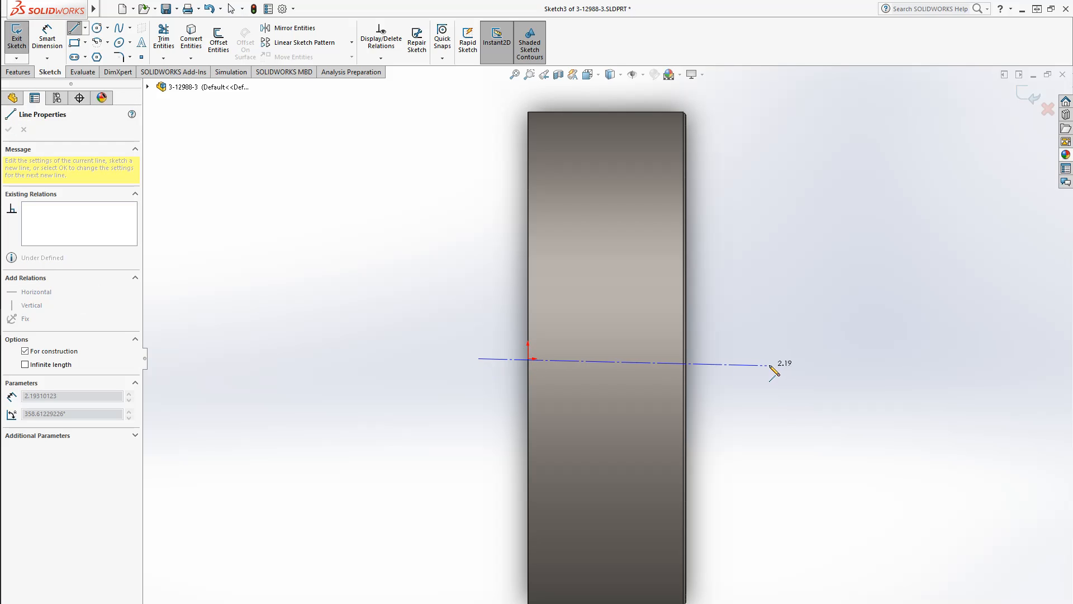
click(774, 358)
key(Escape)
Switch to a hidden-line display and sketch a small circle centred on the centerline inside the tube face
click(621, 74)
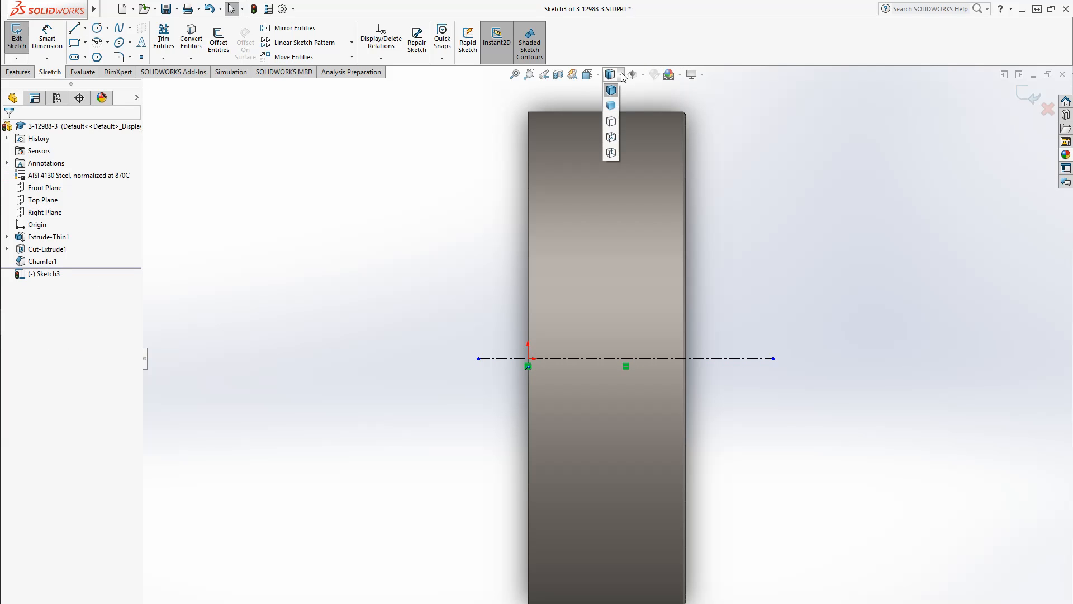
click(611, 138)
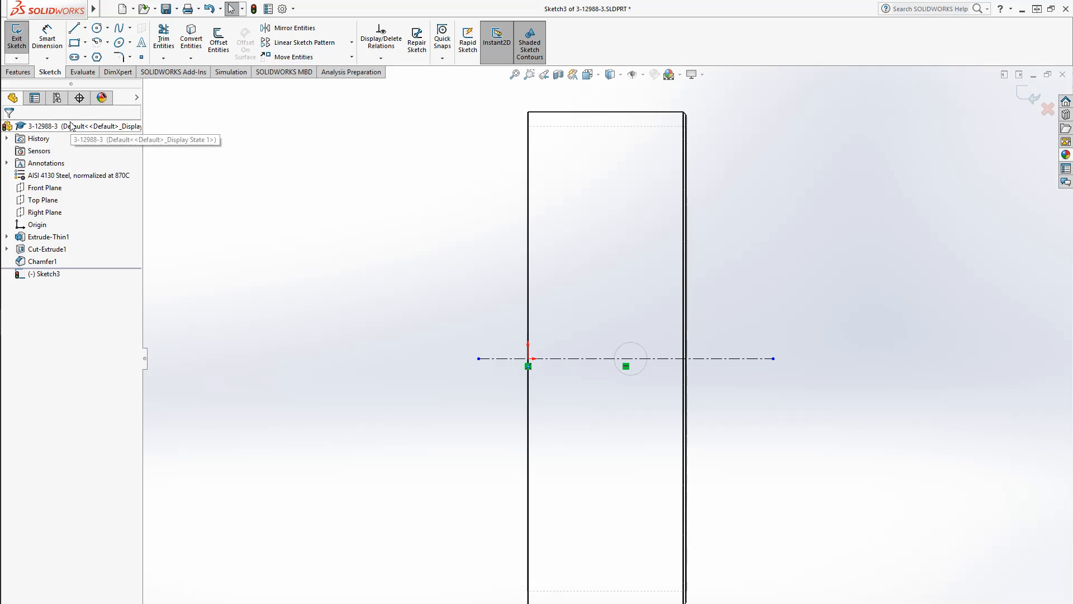
click(98, 28)
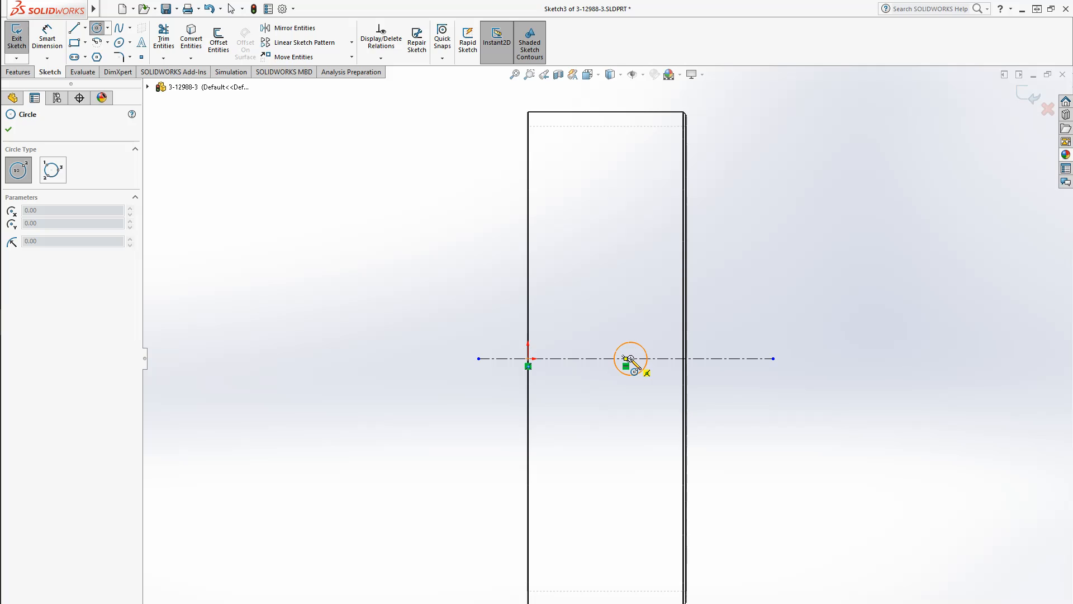
click(630, 358)
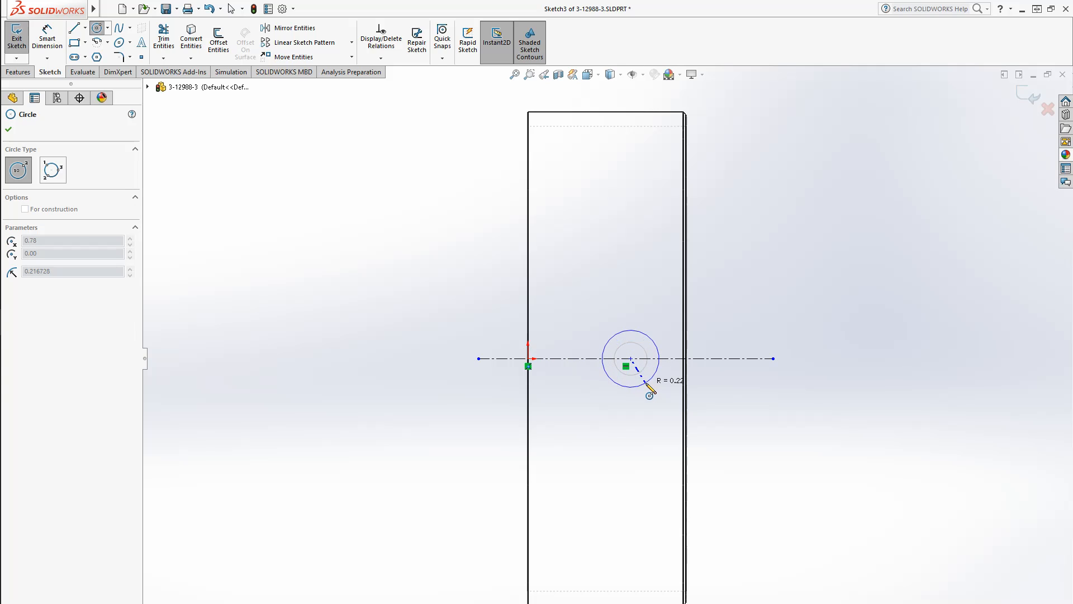
click(646, 382)
Dimension the circle's diameter as 9/16 in
key(d)
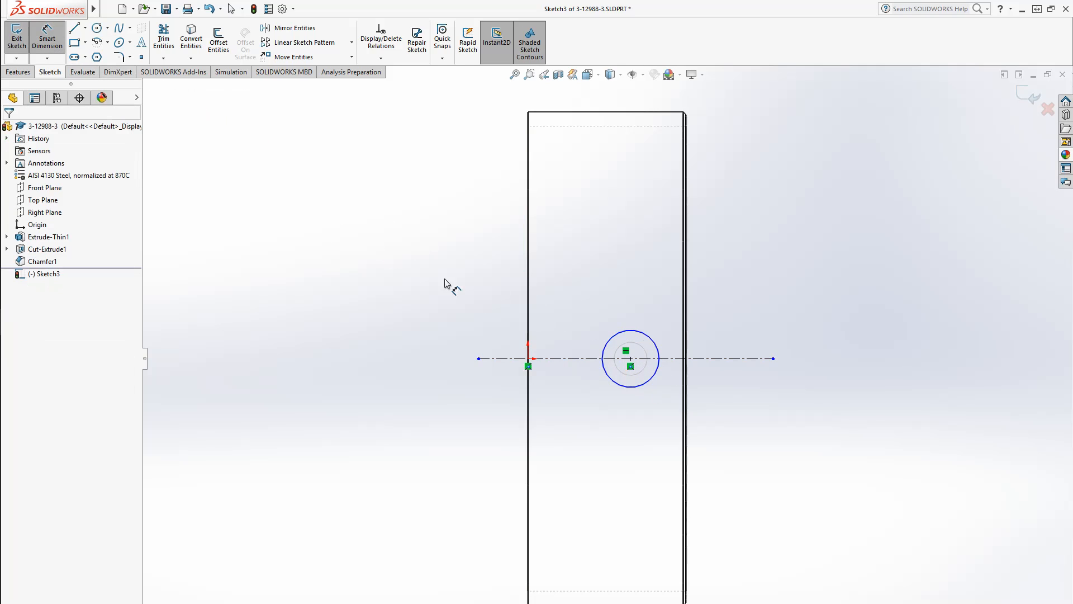
click(653, 344)
click(766, 302)
text(9/16)
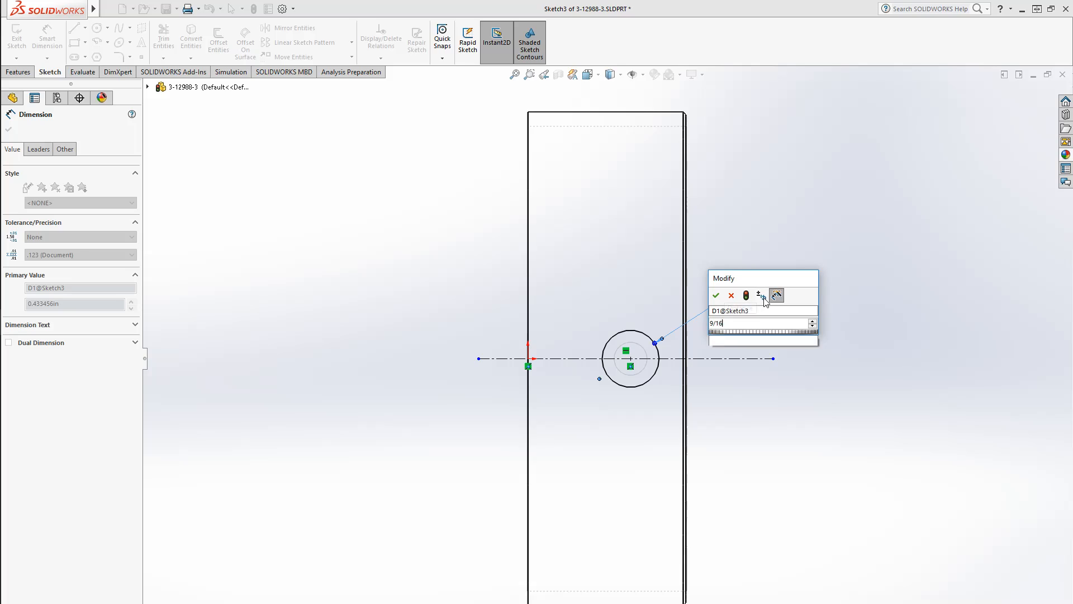
key(Return)
key(Escape)
Cut-extrude the circle blind to a depth of 1.766 in, entered as 3.75/2 minus .108, to form a counterbore
middle_drag(844, 485, 567, 434)
click(594, 74)
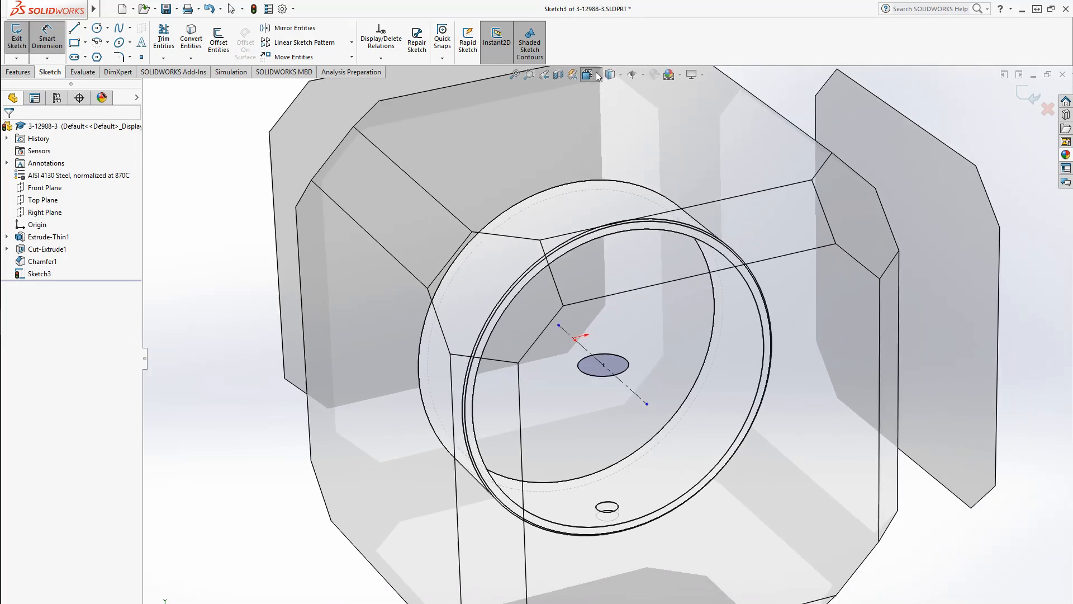
key(d)
scroll(634, 536, down, 5)
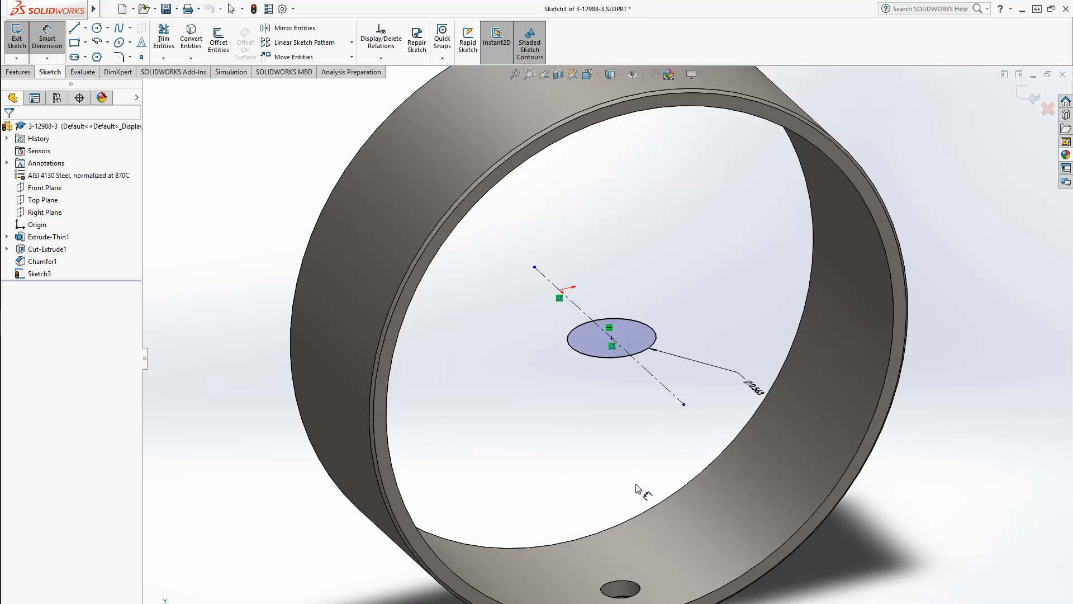
scroll(634, 537, down, 2)
click(18, 71)
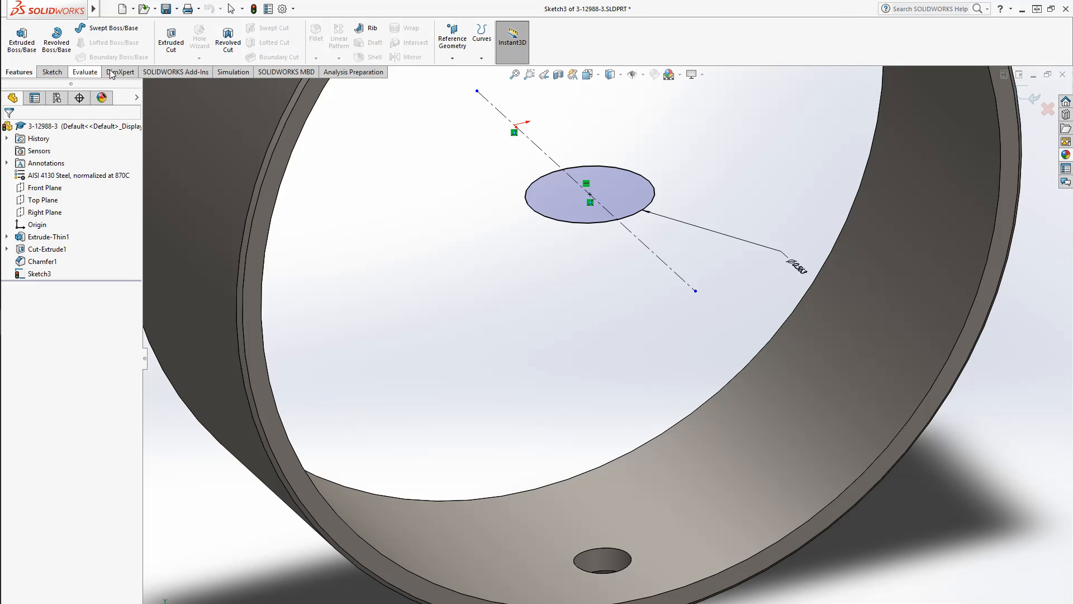
click(171, 39)
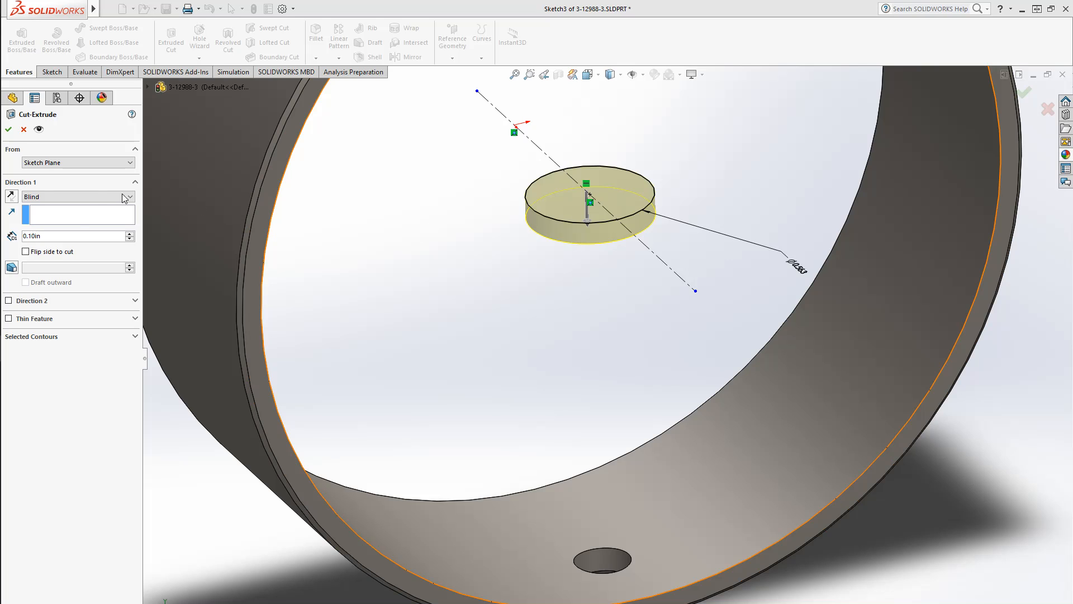
drag(129, 233, 130, 236)
middle_drag(449, 475, 599, 520)
key(space)
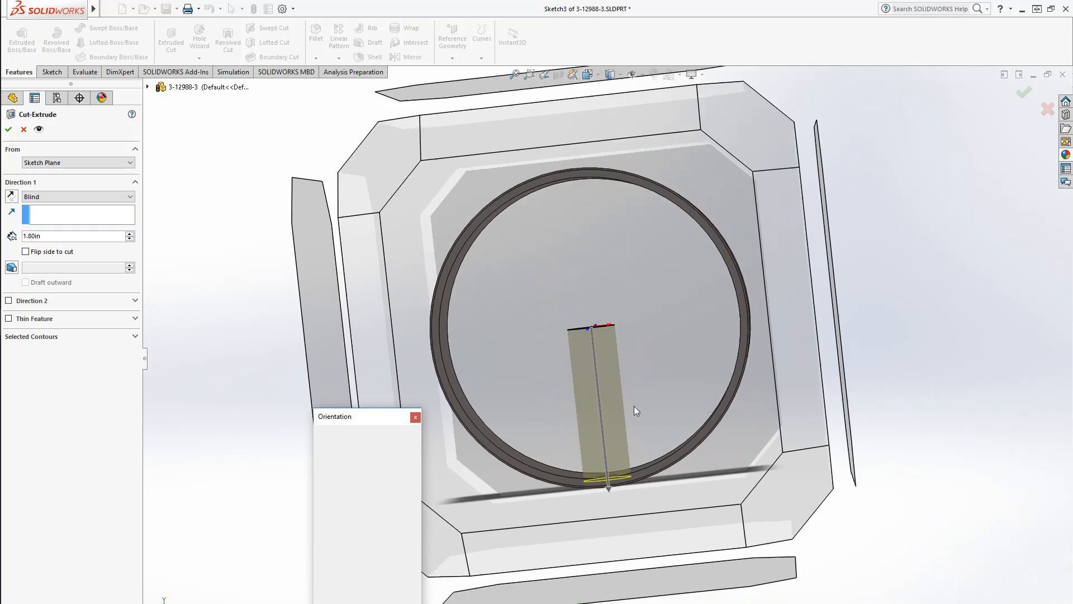
click(630, 349)
scroll(621, 584, down, 5)
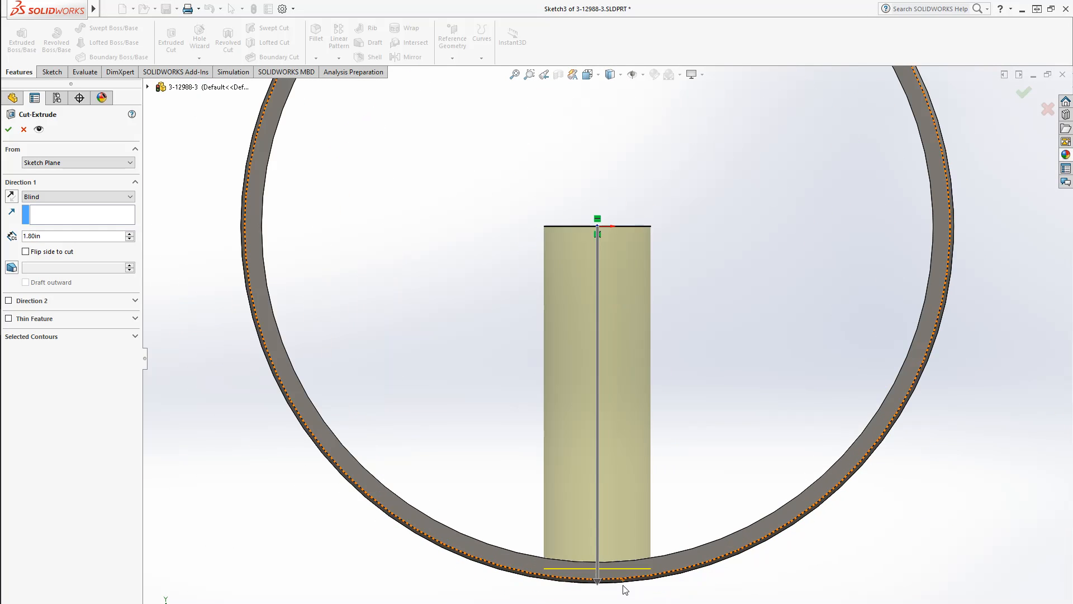
double_click(84, 236)
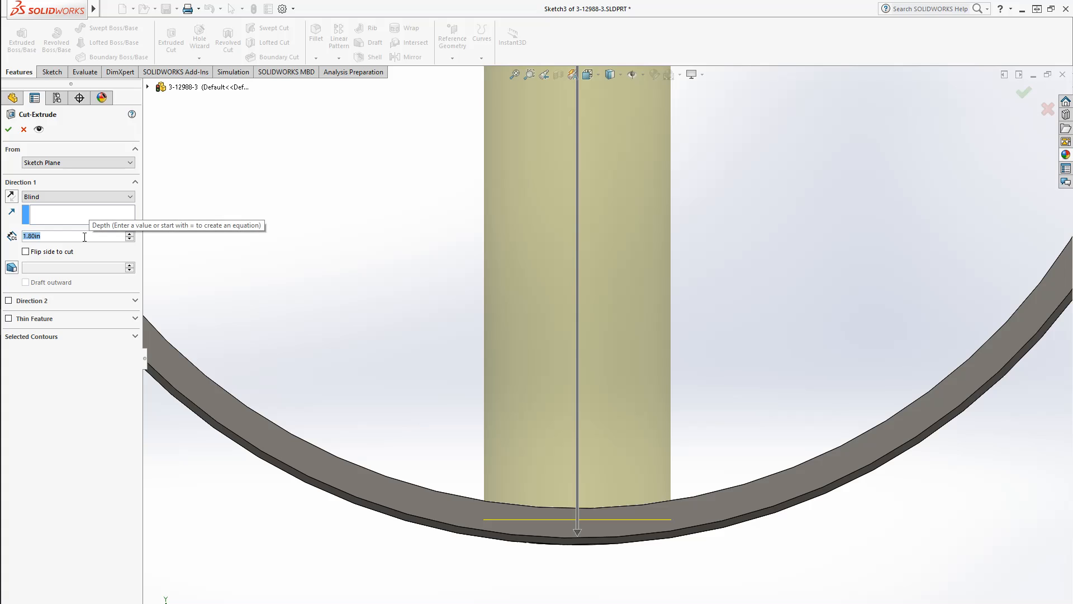
text(1.75)
key(Return)
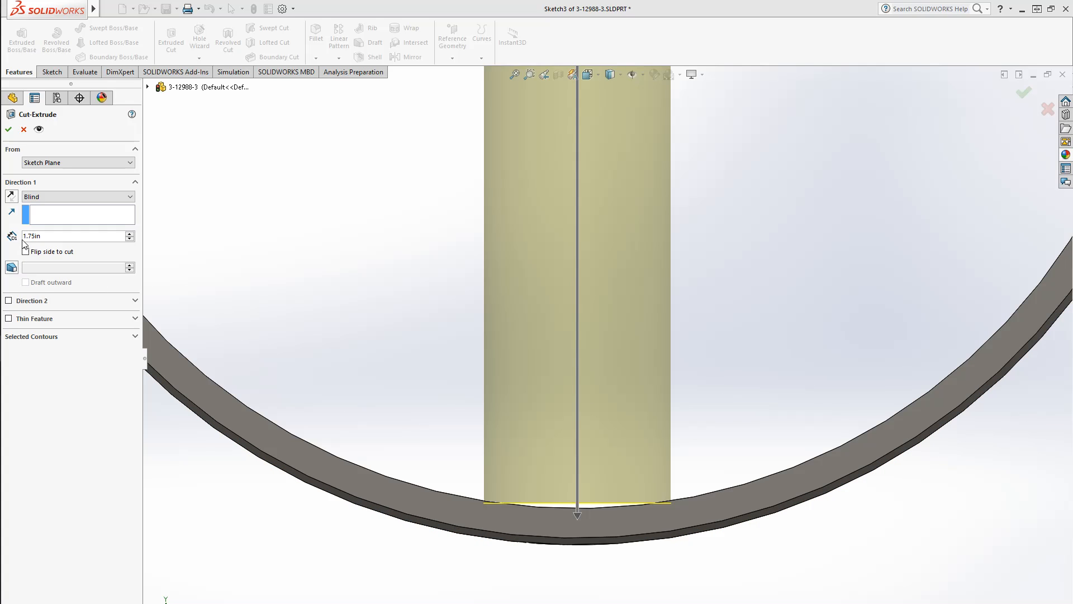
double_click(52, 236)
text(3.)
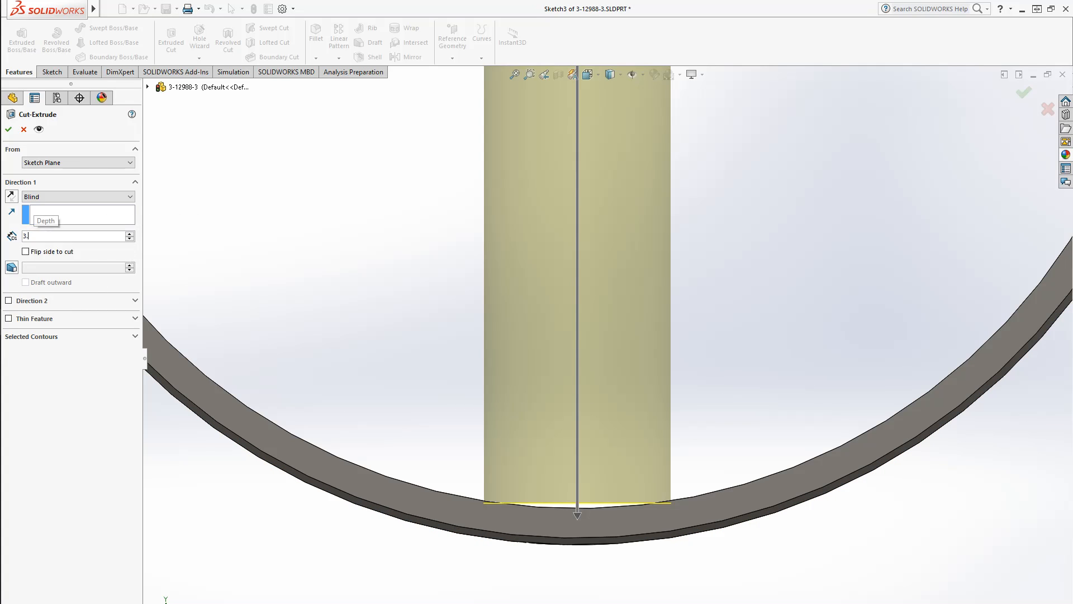
text(75/2)
key(Return)
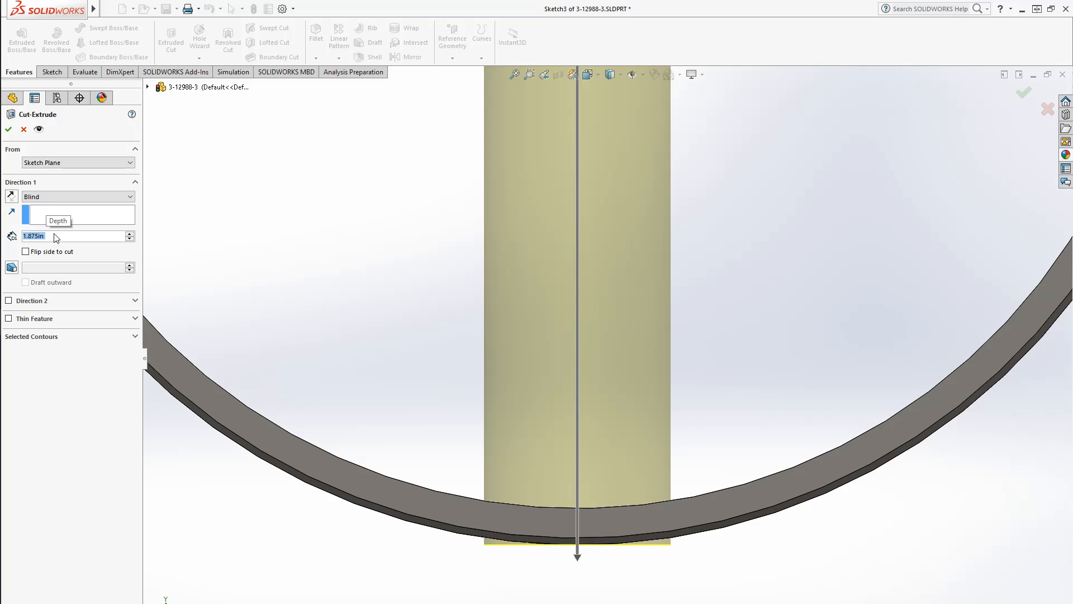
click(56, 237)
text(-.108)
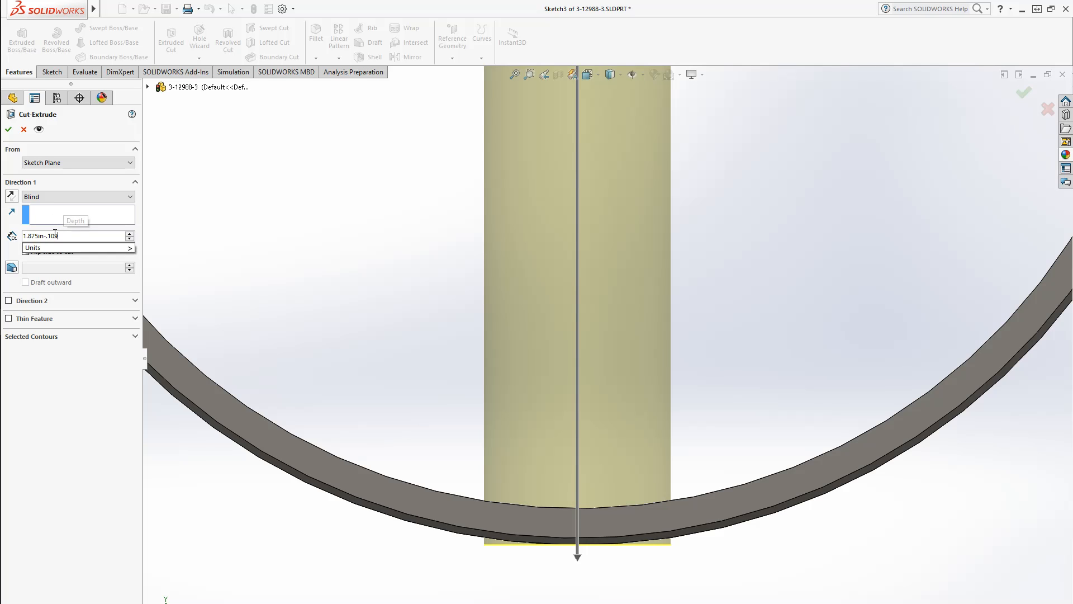
key(Return)
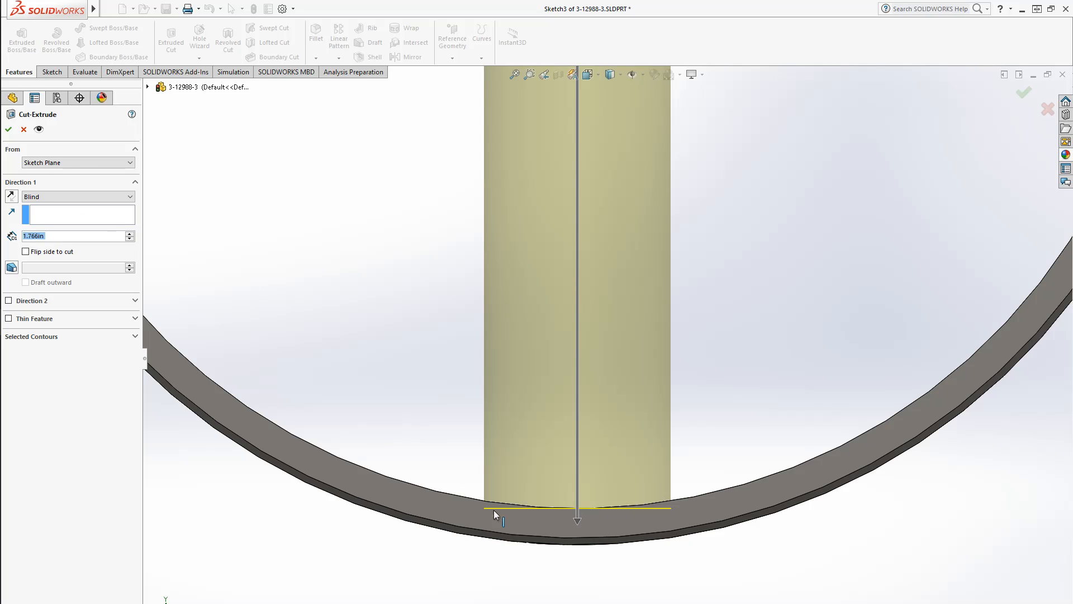
middle_drag(587, 546, 582, 594)
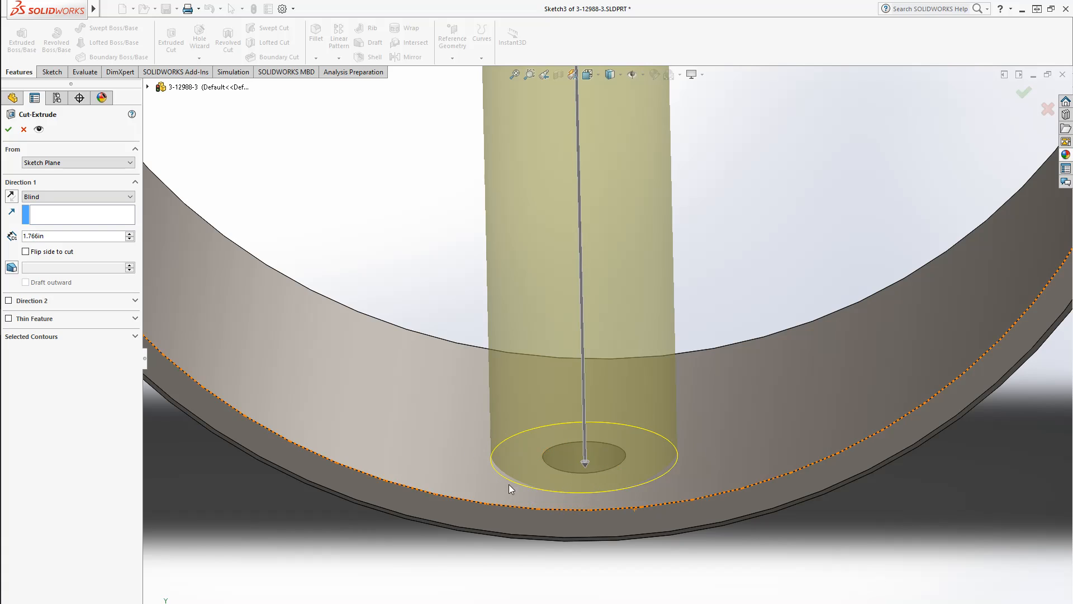
click(7, 131)
Edit the Cut-Extrude2 feature and set its blind depth to 1.79 in
middle_drag(572, 263, 609, 373)
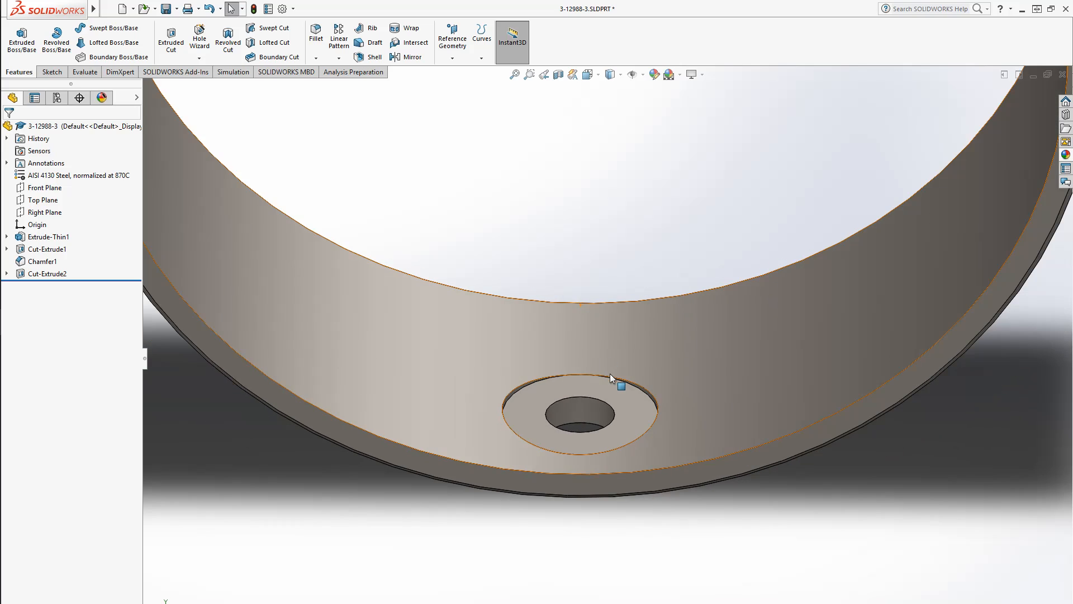
click(592, 399)
middle_drag(592, 398, 586, 314)
scroll(586, 314, down, 5)
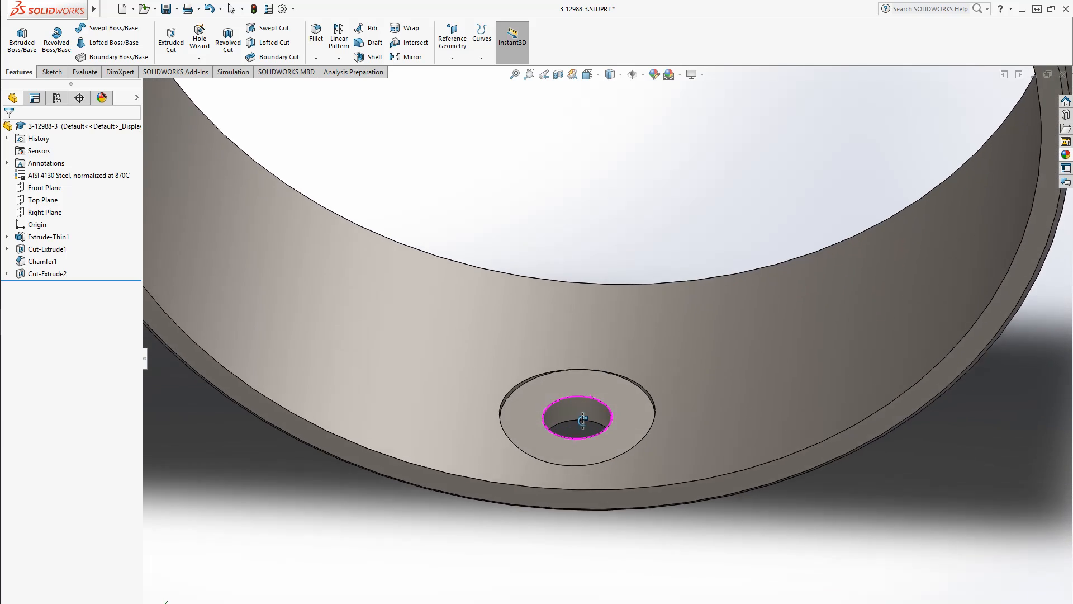
click(65, 278)
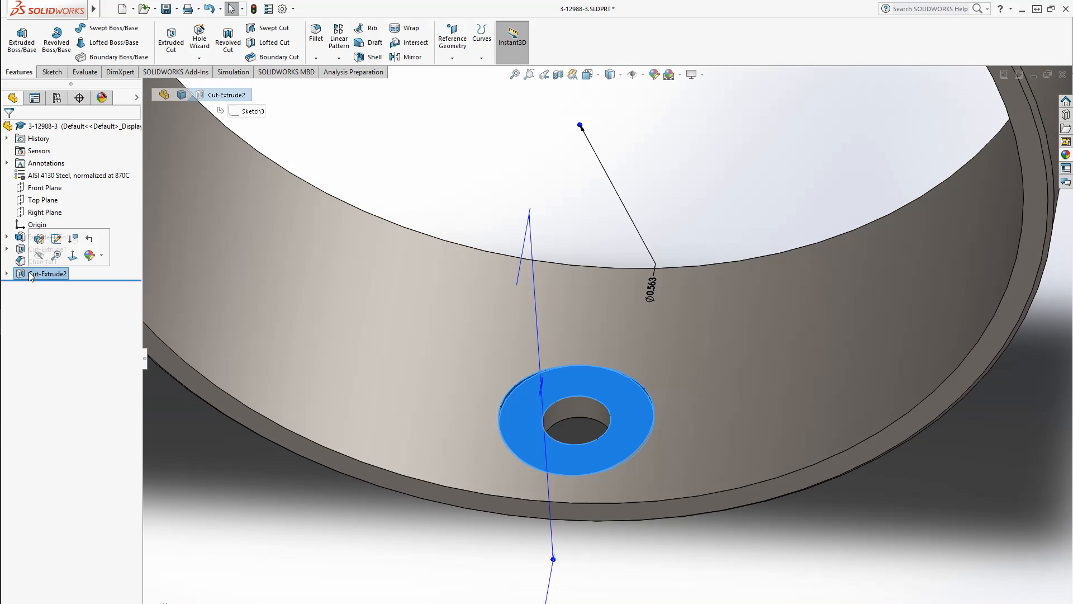
click(39, 240)
middle_drag(536, 325, 537, 297)
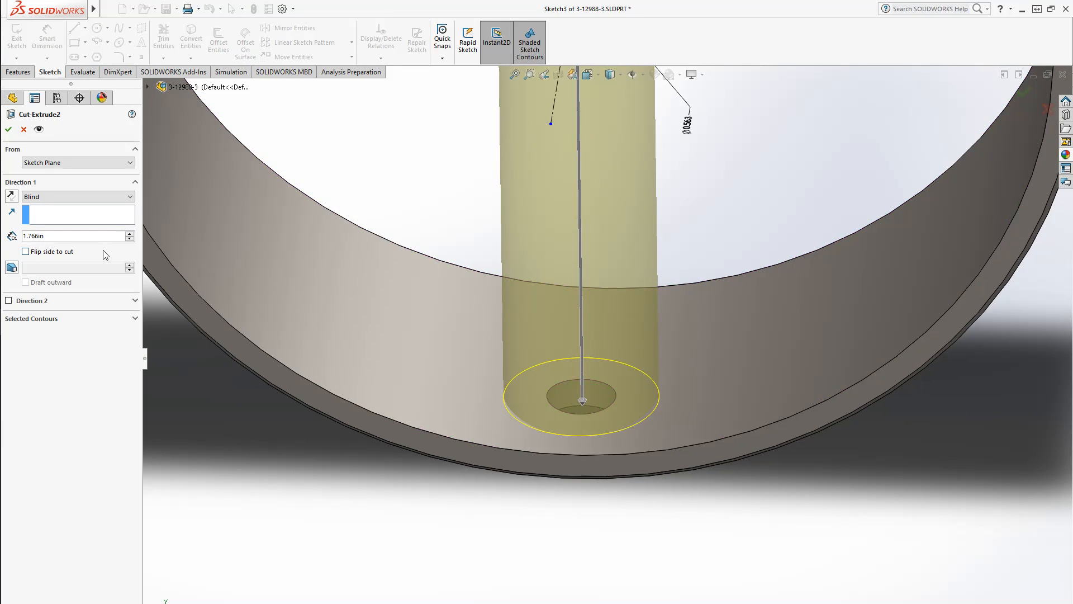
click(81, 235)
text(1.)
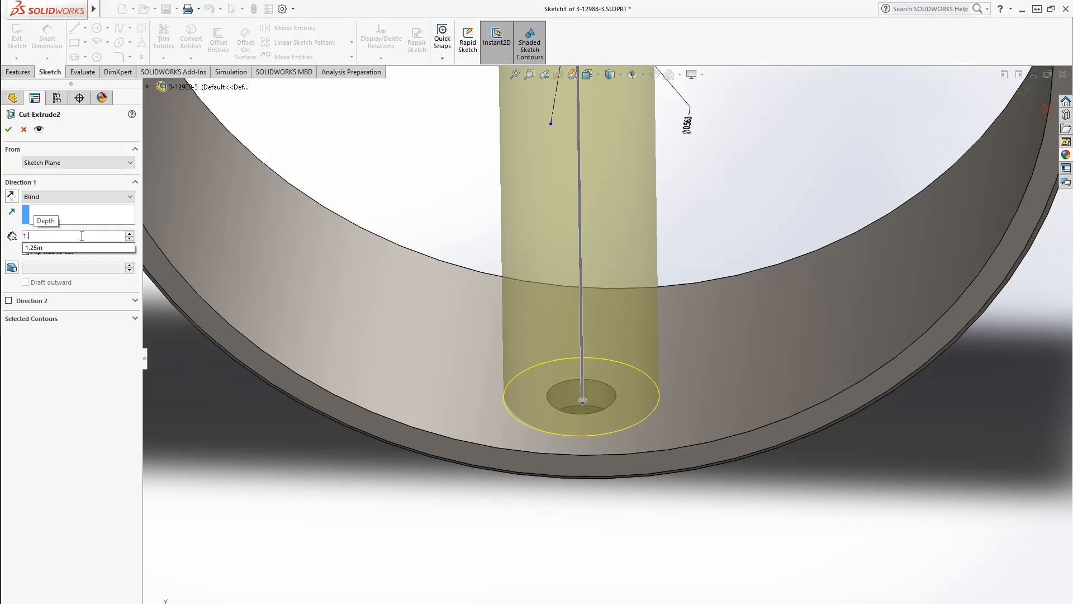
text(77)
key(Return)
text(1.79)
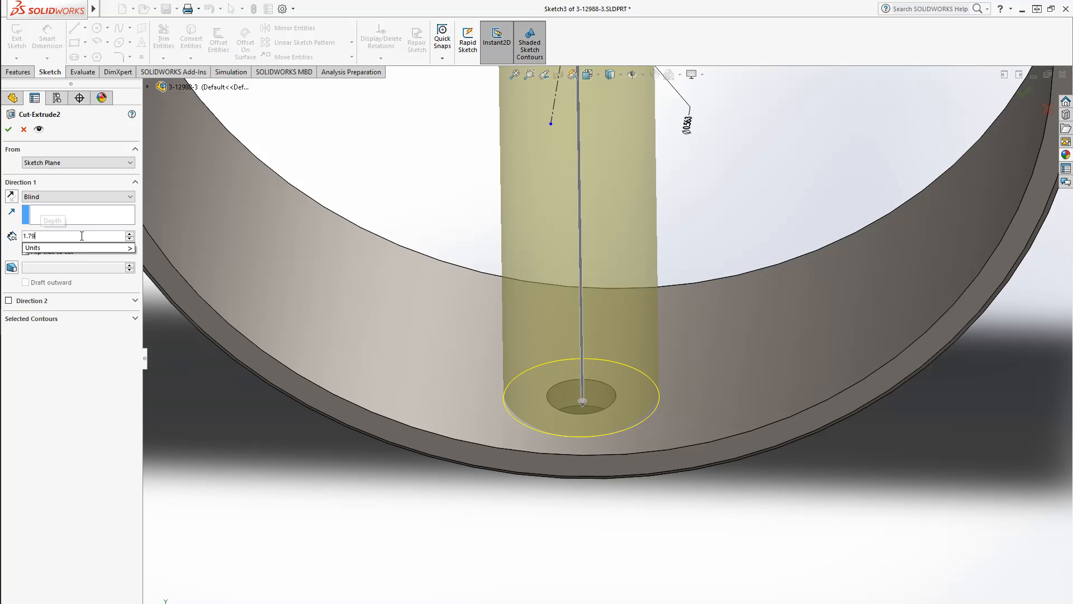
key(Return)
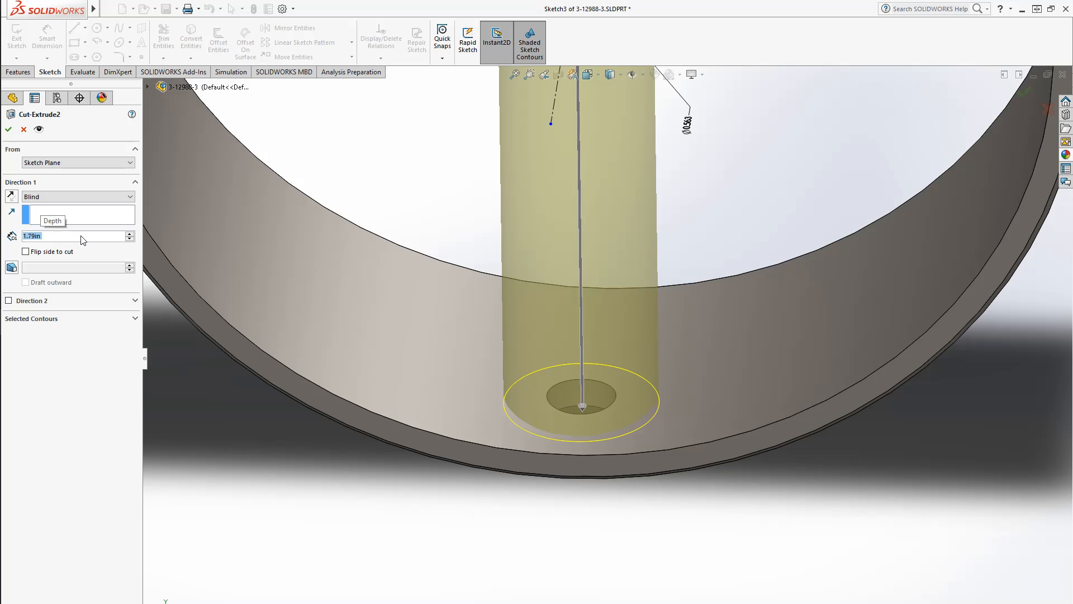
mouse_move(678, 532)
middle_down()
mouse_move(675, 432)
mouse_move(665, 525)
middle_up()
click(665, 204)
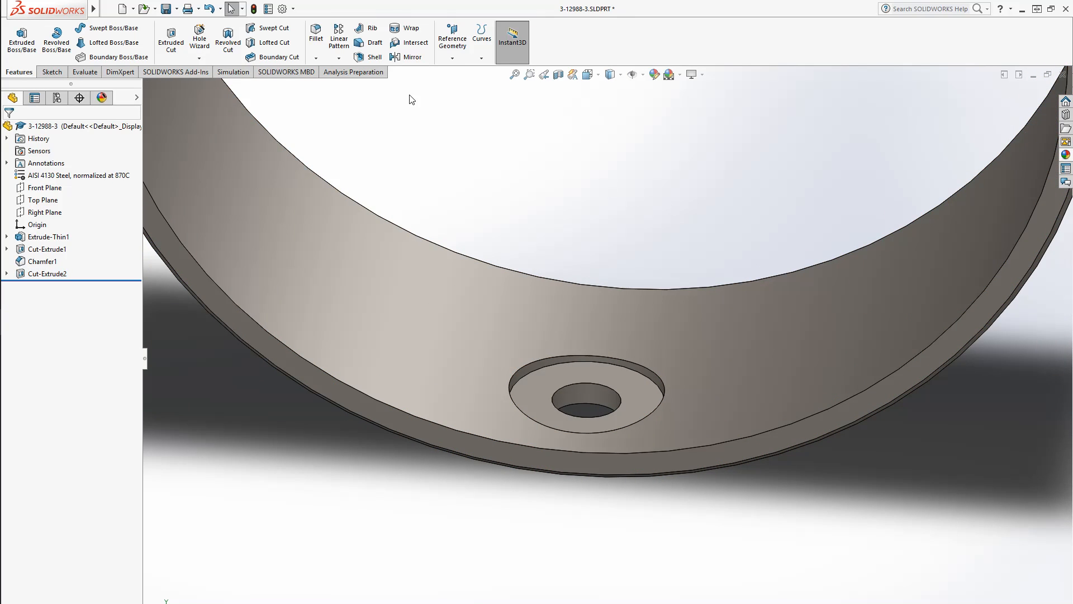
Fillet the counterbore's outer edge with a 0.03 in radius
click(316, 35)
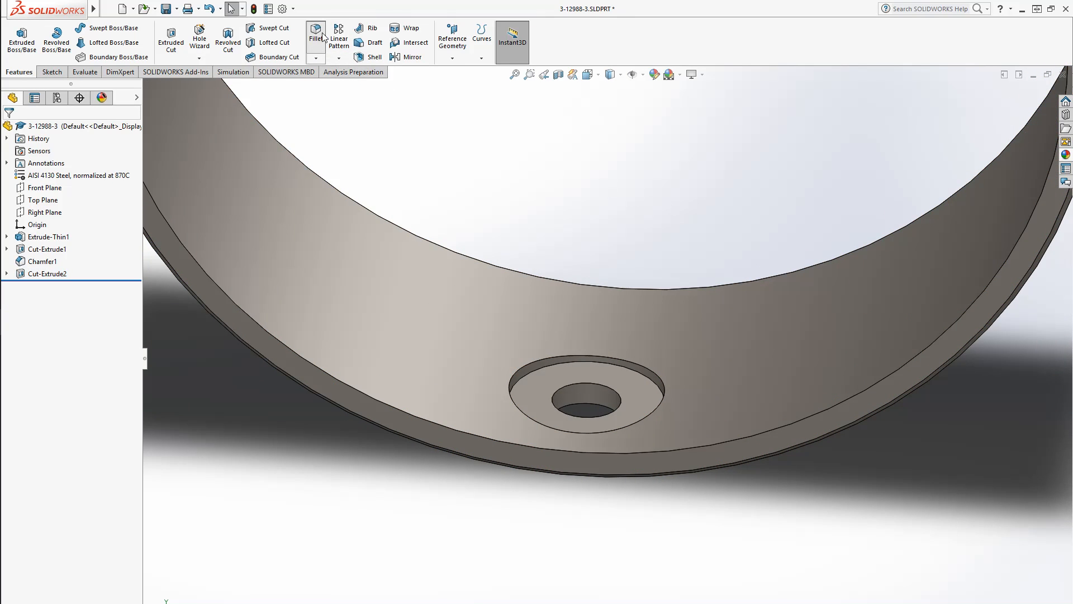
click(638, 364)
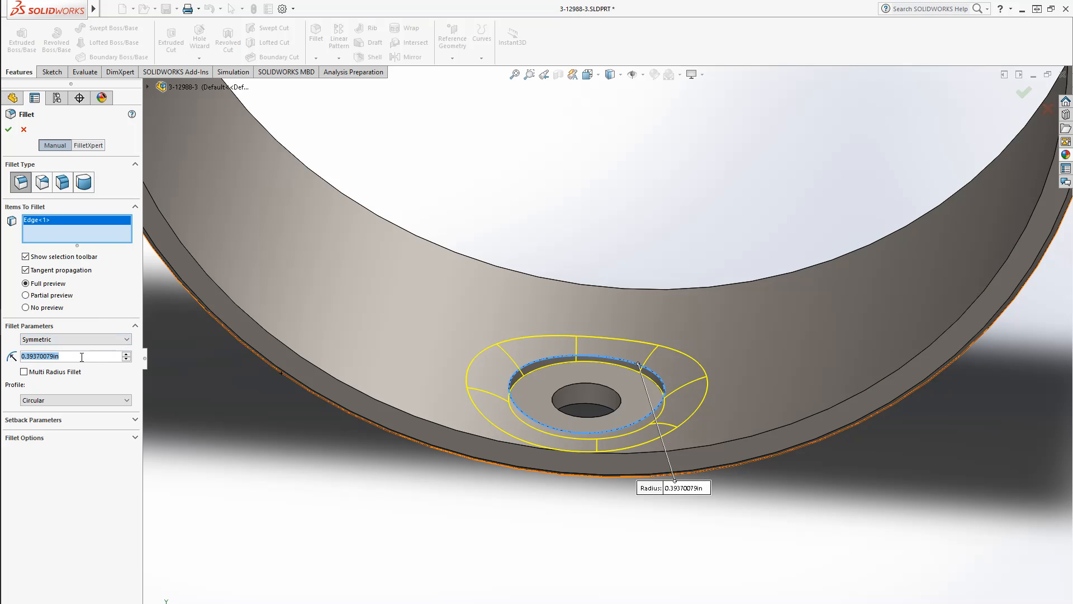
text(03)
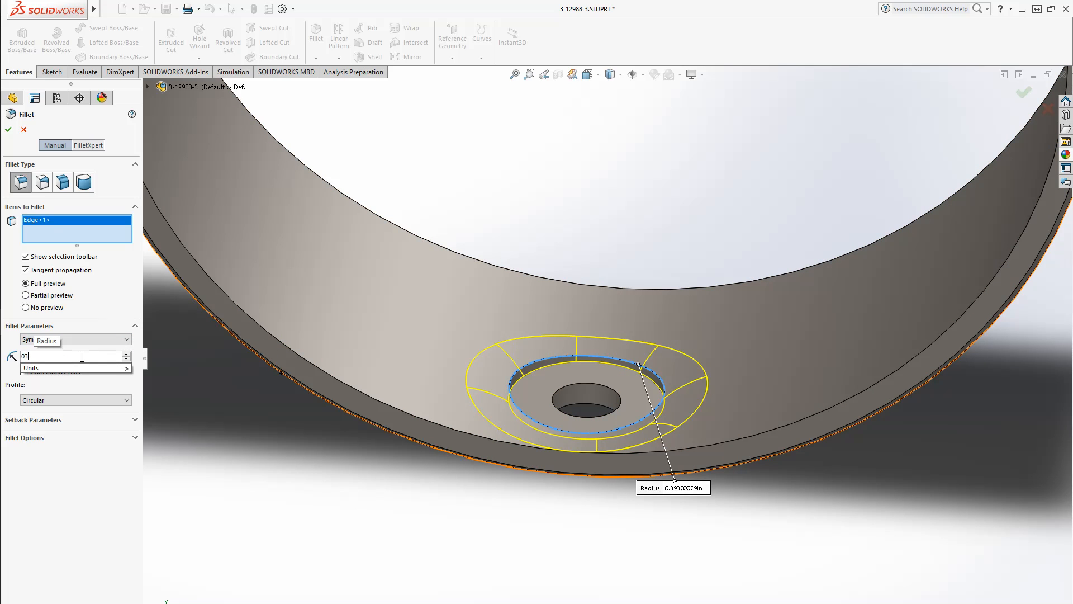
key(Return)
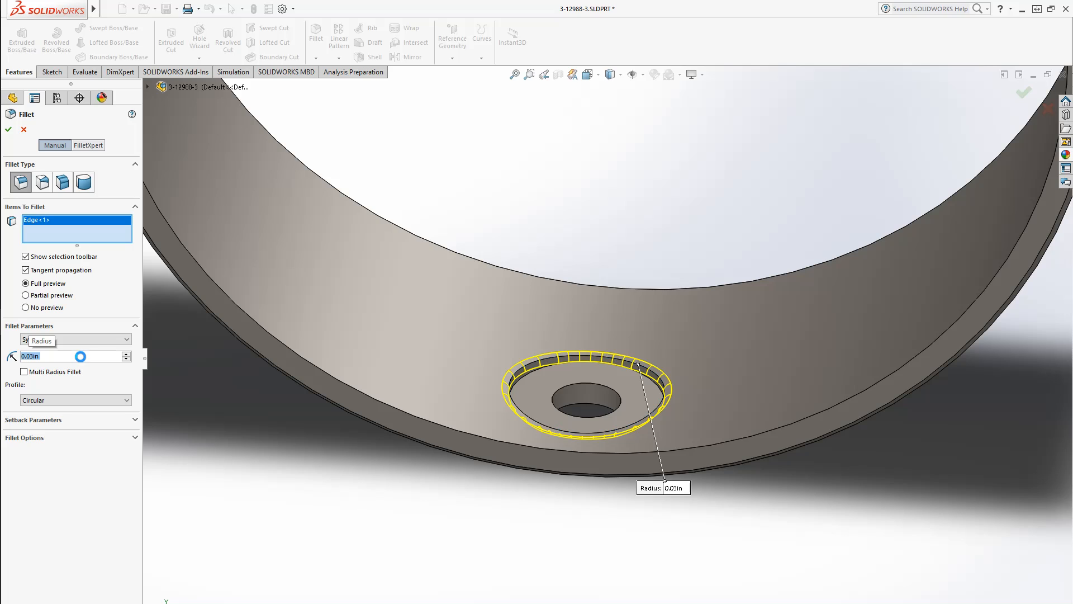
middle_drag(673, 372, 654, 354)
scroll(498, 397, down, 3)
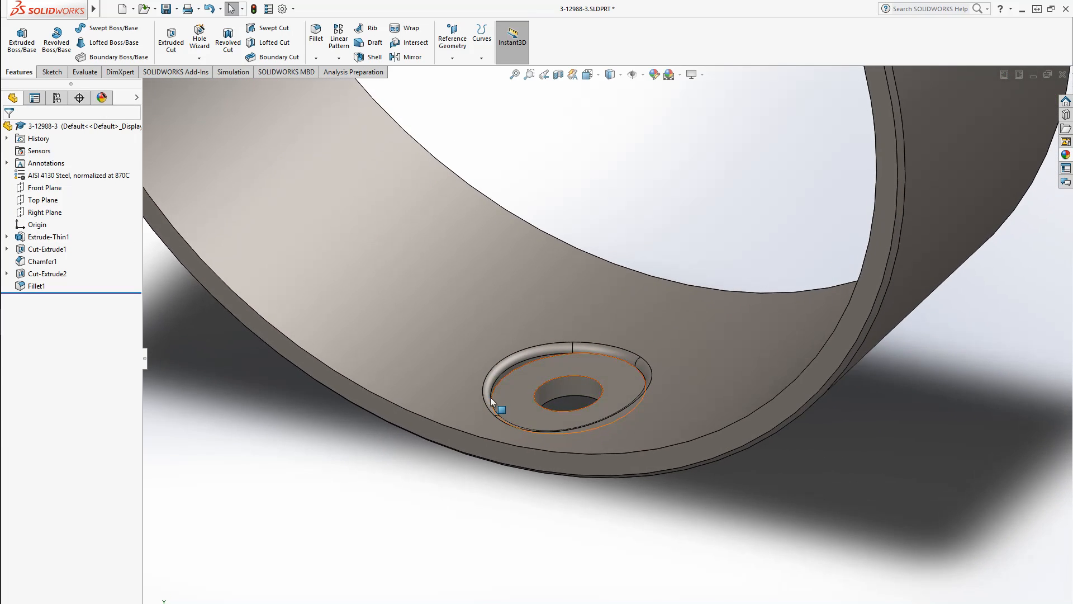
scroll(491, 400, down, 3)
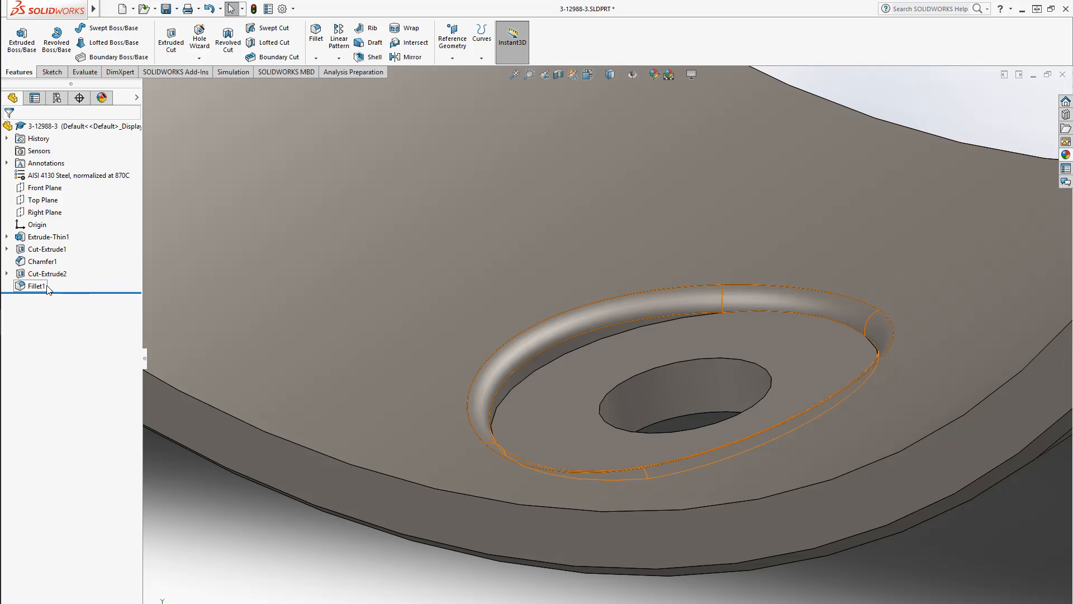
Set the Cut-Extrude2 counterbore's blind depth to 1.78 in
click(47, 273)
scroll(475, 250, up, 3)
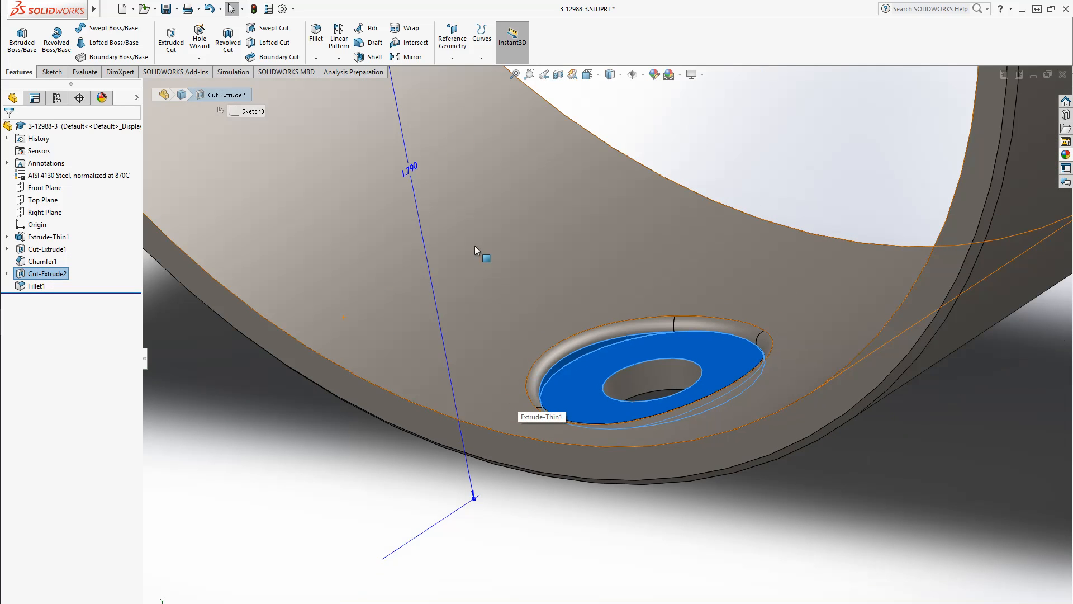
click(414, 168)
text(1)
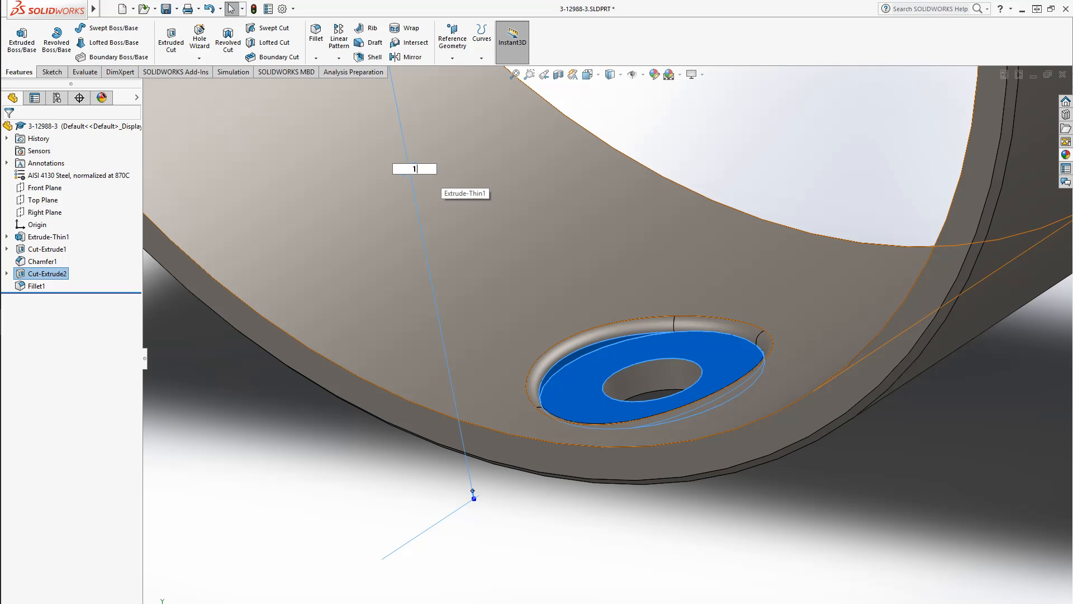
text(.78)
key(Return)
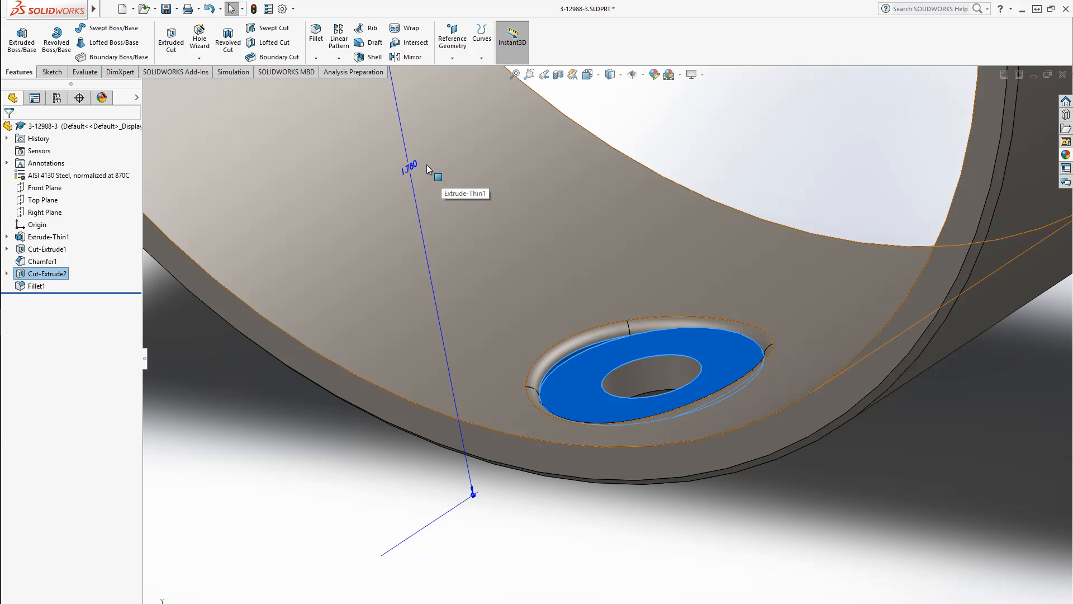
Save the tube part
click(668, 544)
scroll(657, 510, up, 4)
middle_drag(616, 386, 668, 427)
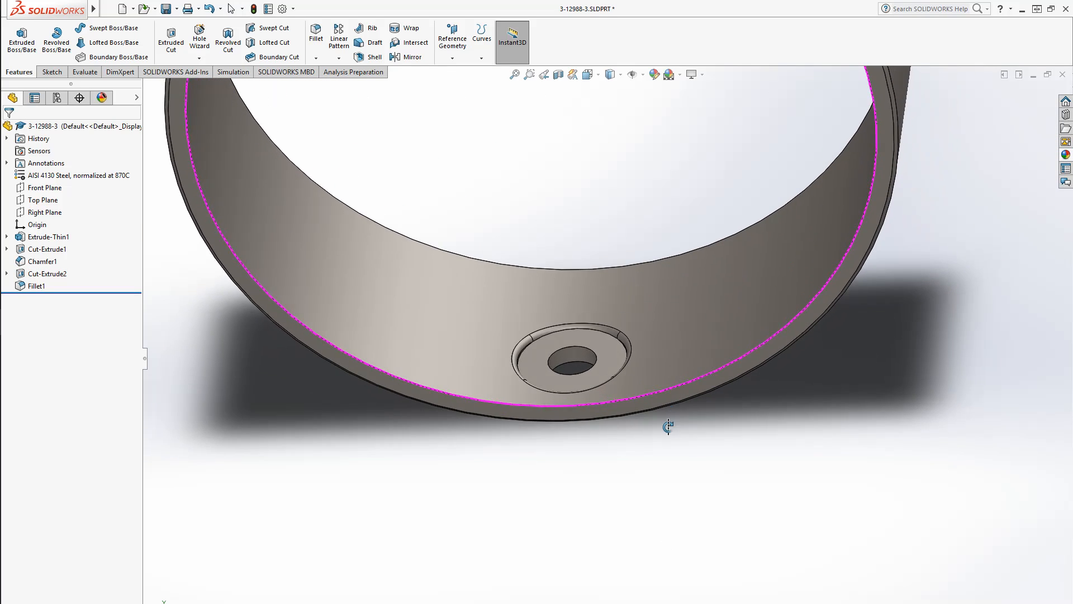
middle_drag(589, 316, 615, 274)
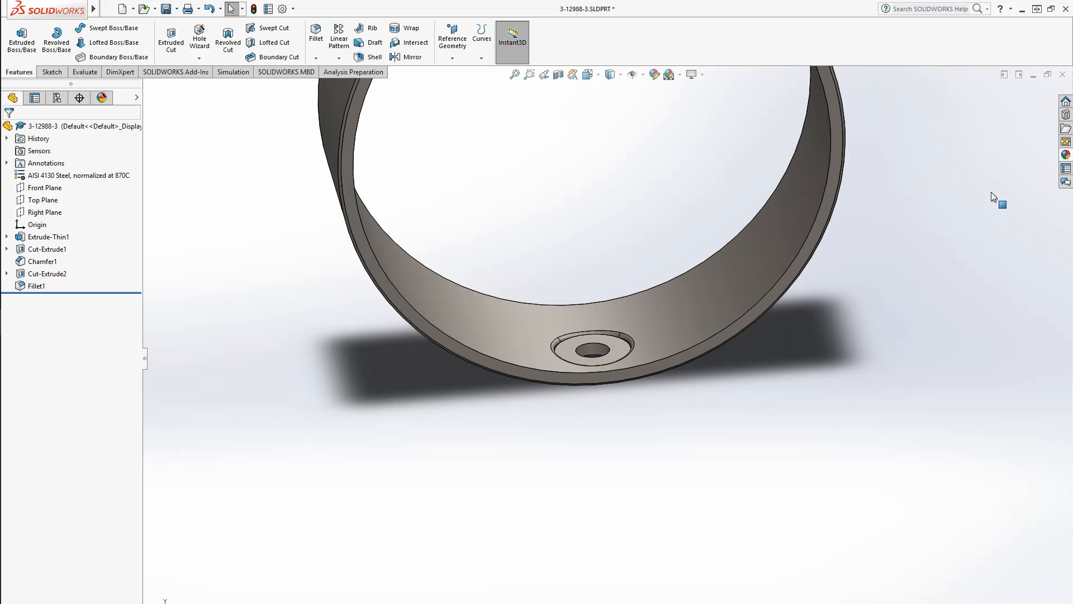
key(ctrl+s)
Close the part window and save the 3-12988 assembly
click(1063, 76)
middle_drag(906, 403, 793, 376)
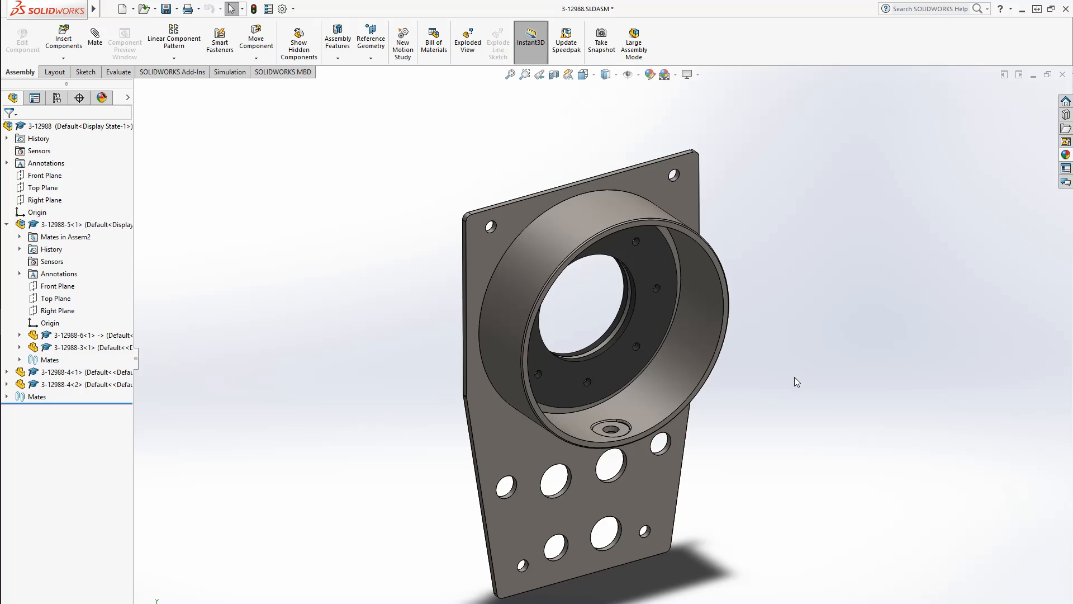
key(ctrl+s)
click(225, 173)
Switch to the photo viewer and examine the Boeing tail wheel brake assembly drawing and its parts list
mouse_move(1, 334)
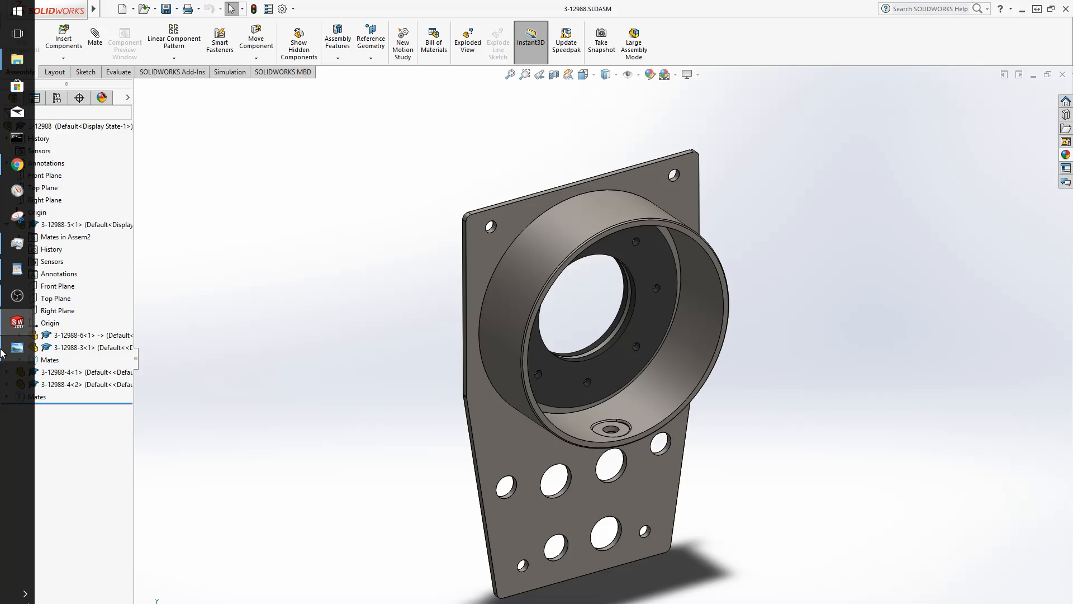
click(12, 353)
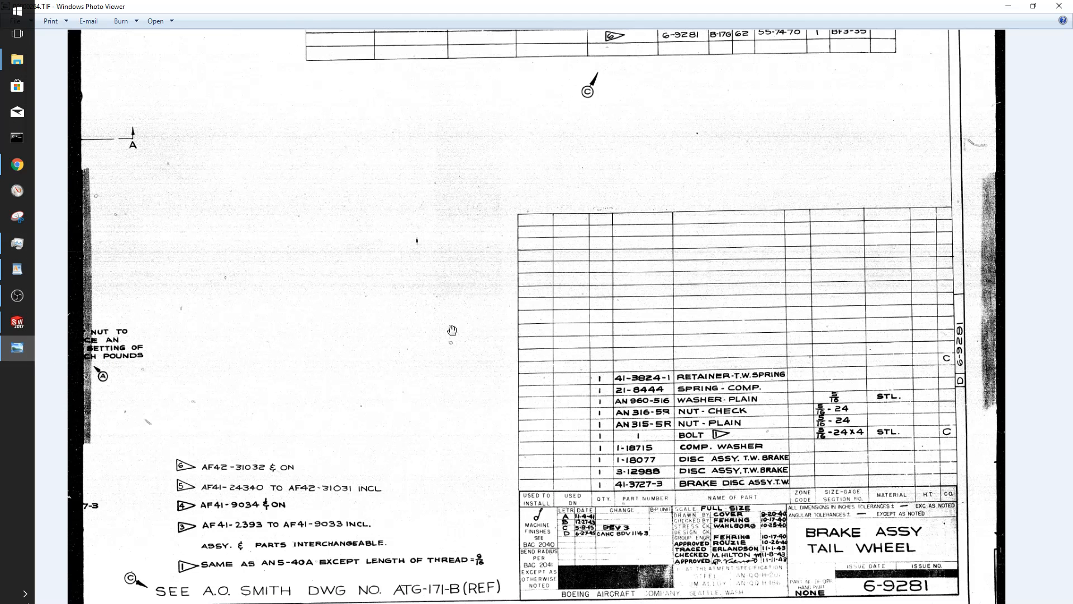
scroll(498, 443, down, 1)
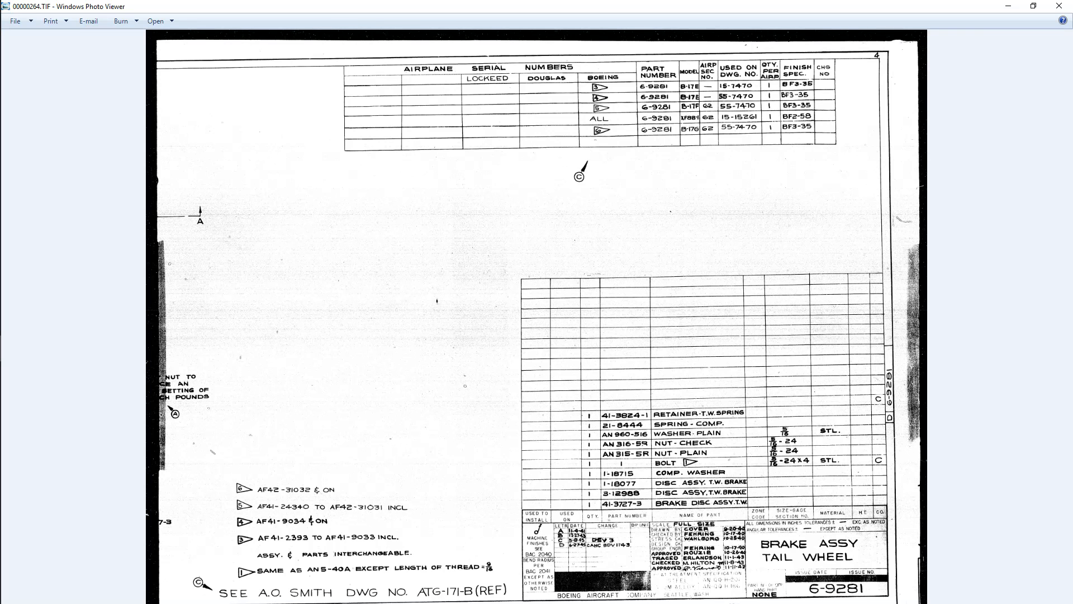
key(Left)
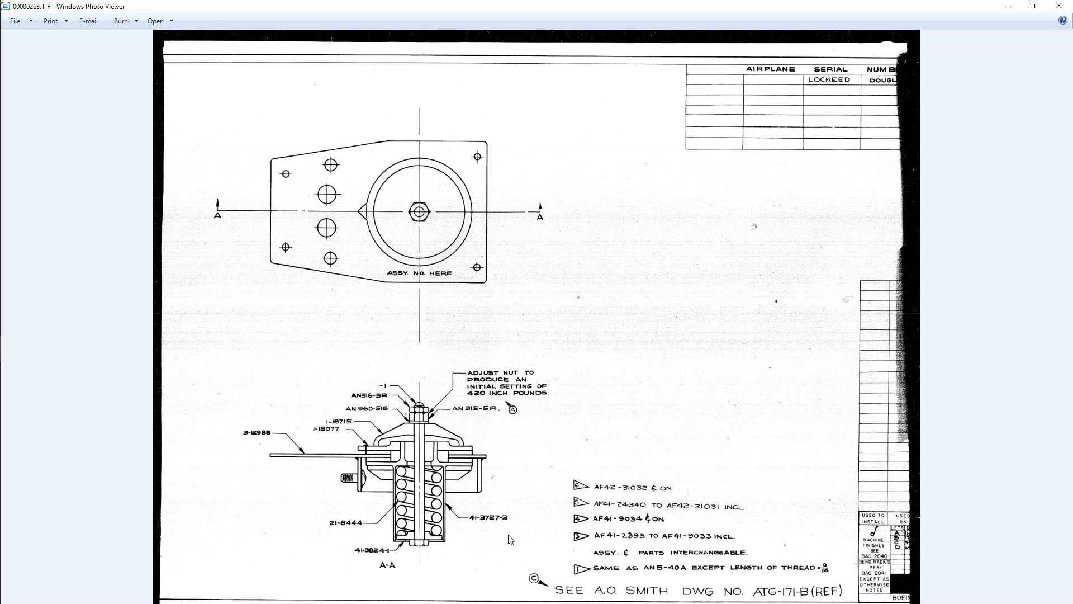
scroll(510, 539, up, 1)
drag(510, 539, 525, 511)
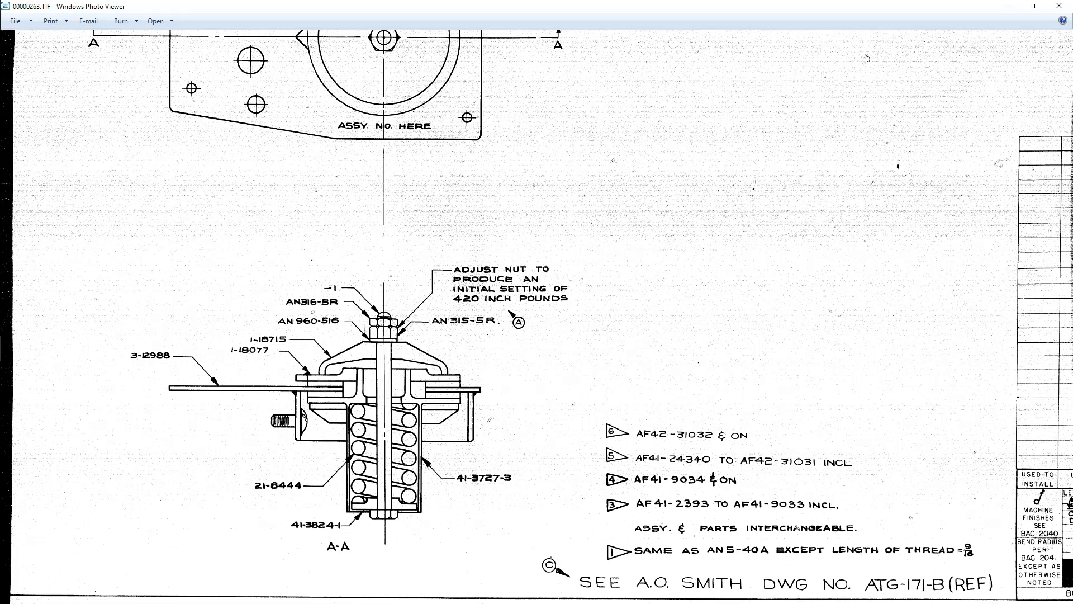
key(Right)
scroll(730, 523, up, 5)
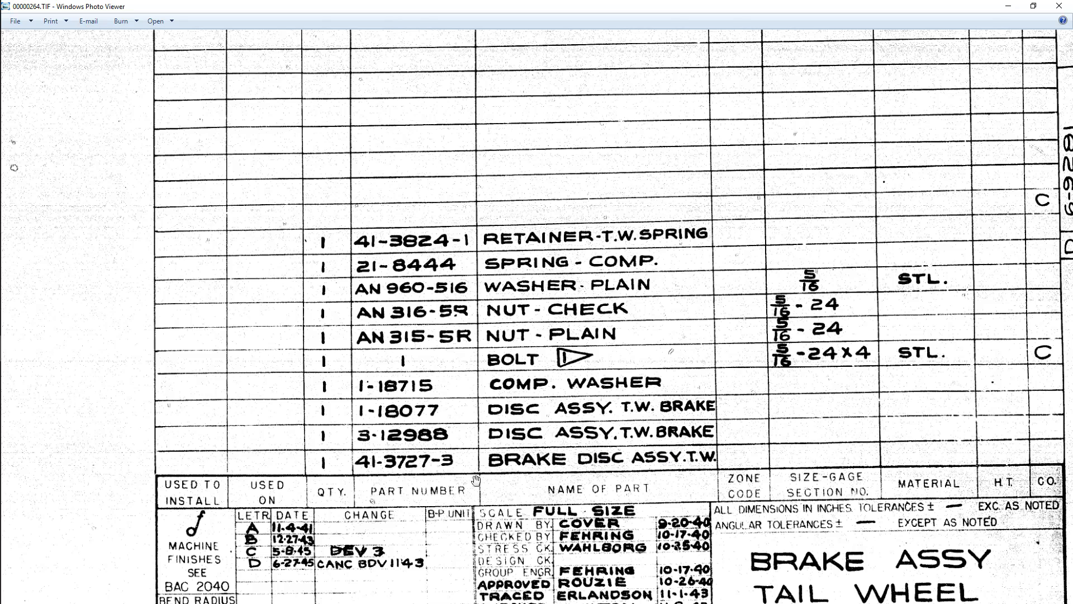
scroll(425, 462, down, 5)
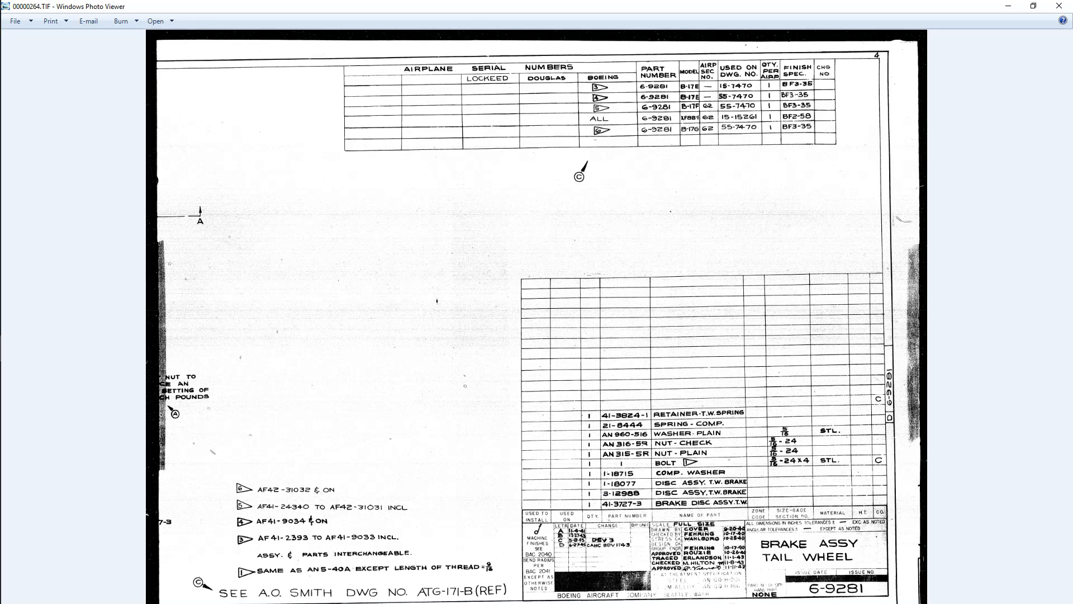
key(Left)
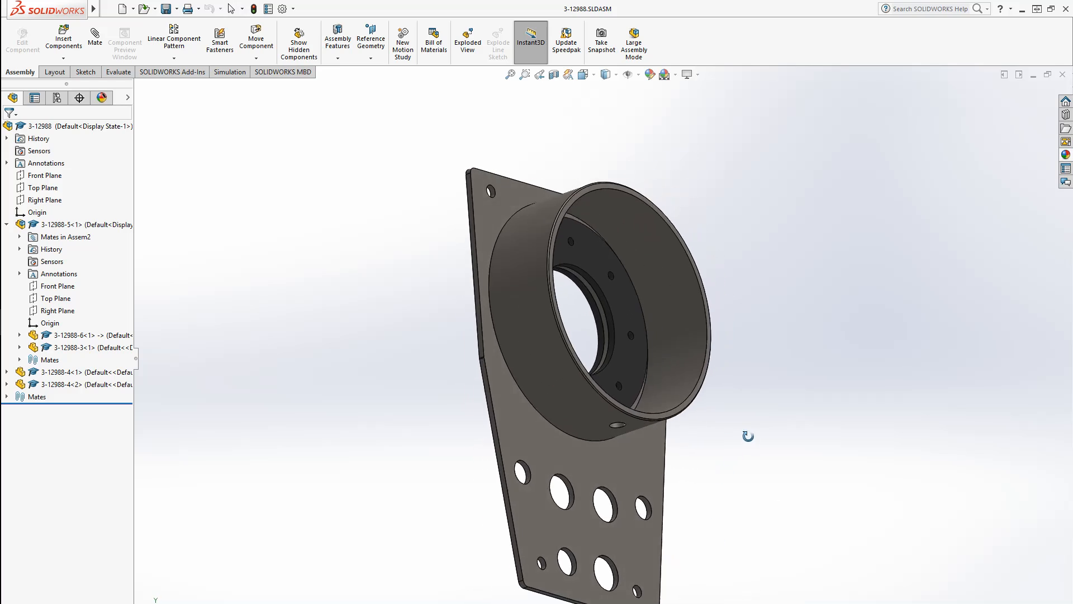
Compare the assembly with the browser's reference photo of the tail wheel lock disks, orbiting the assembly to inspect it
middle_drag(748, 436, 596, 537)
mouse_move(1, 353)
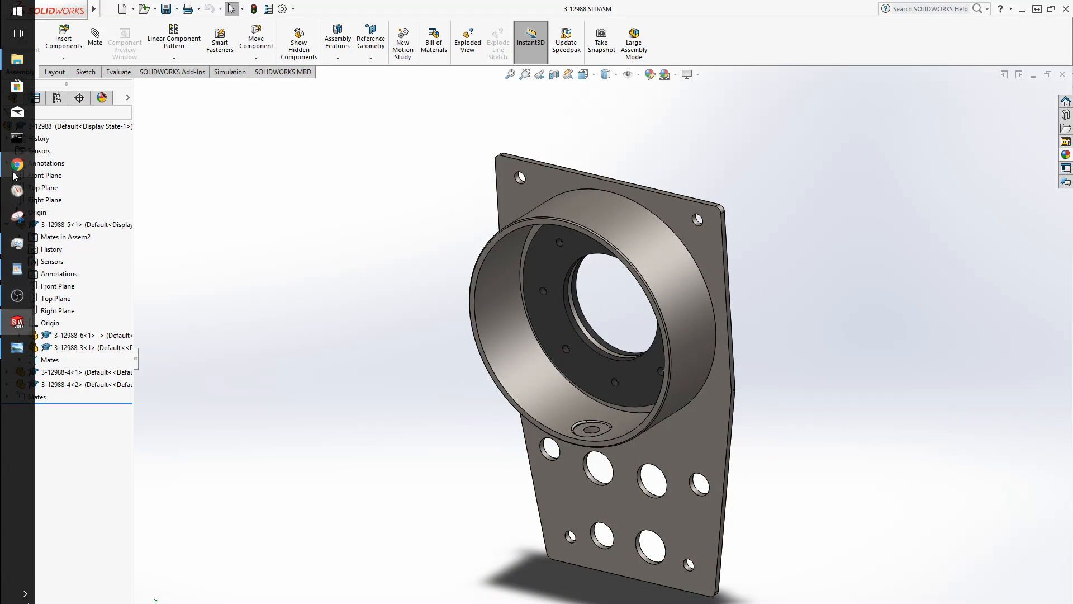
click(16, 167)
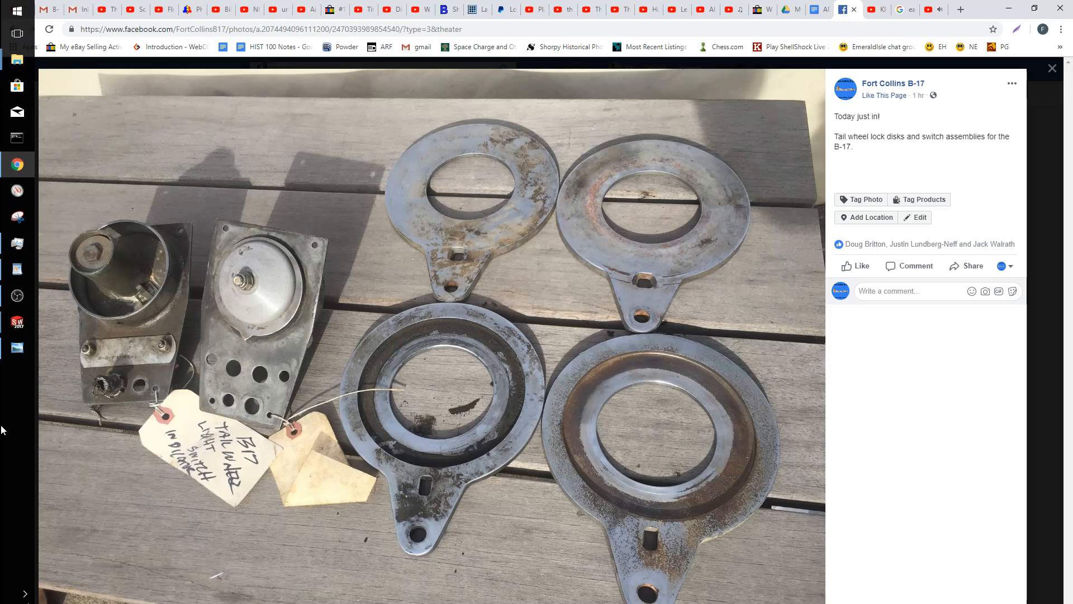
mouse_move(7, 326)
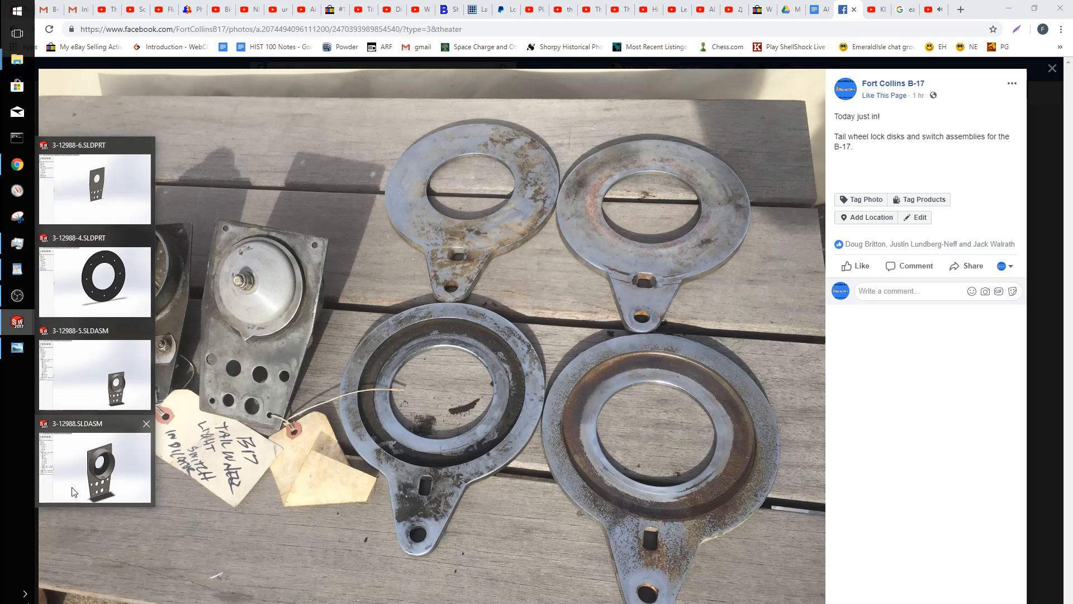
click(84, 453)
middle_drag(479, 485, 473, 550)
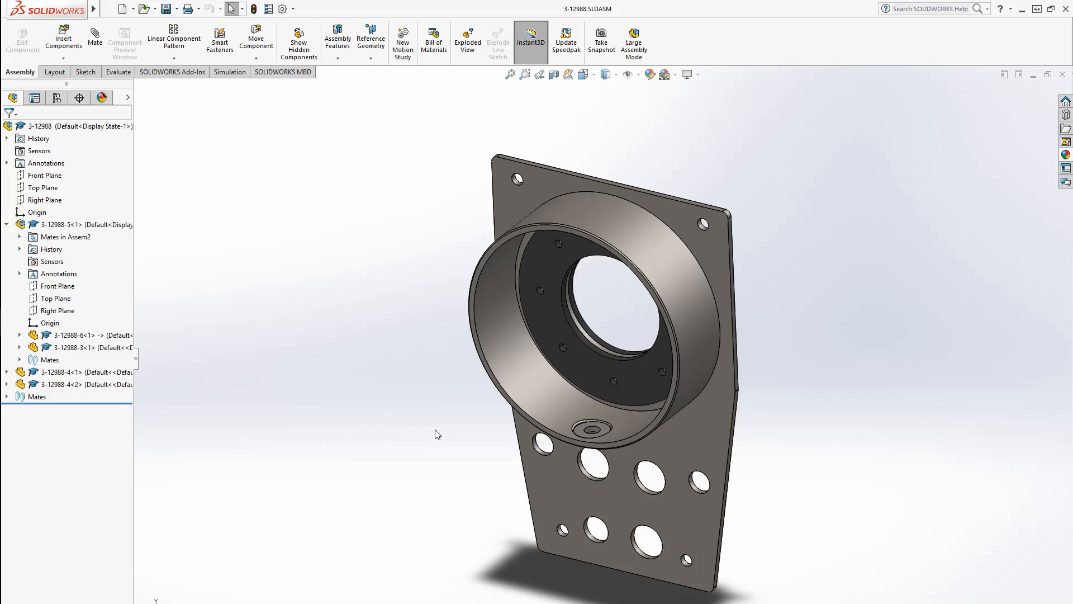
middle_drag(437, 434, 434, 468)
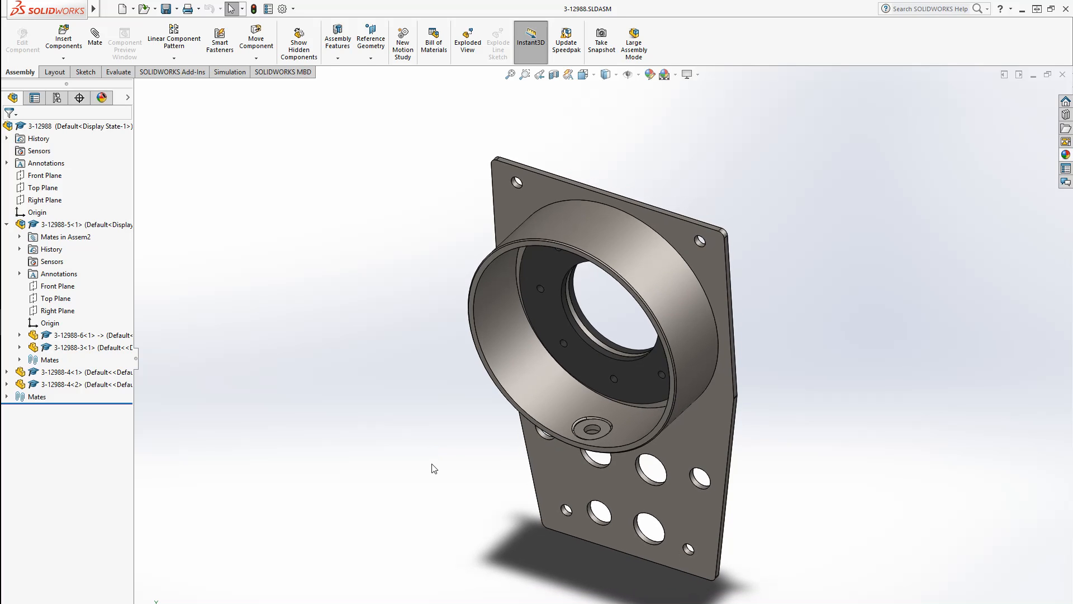